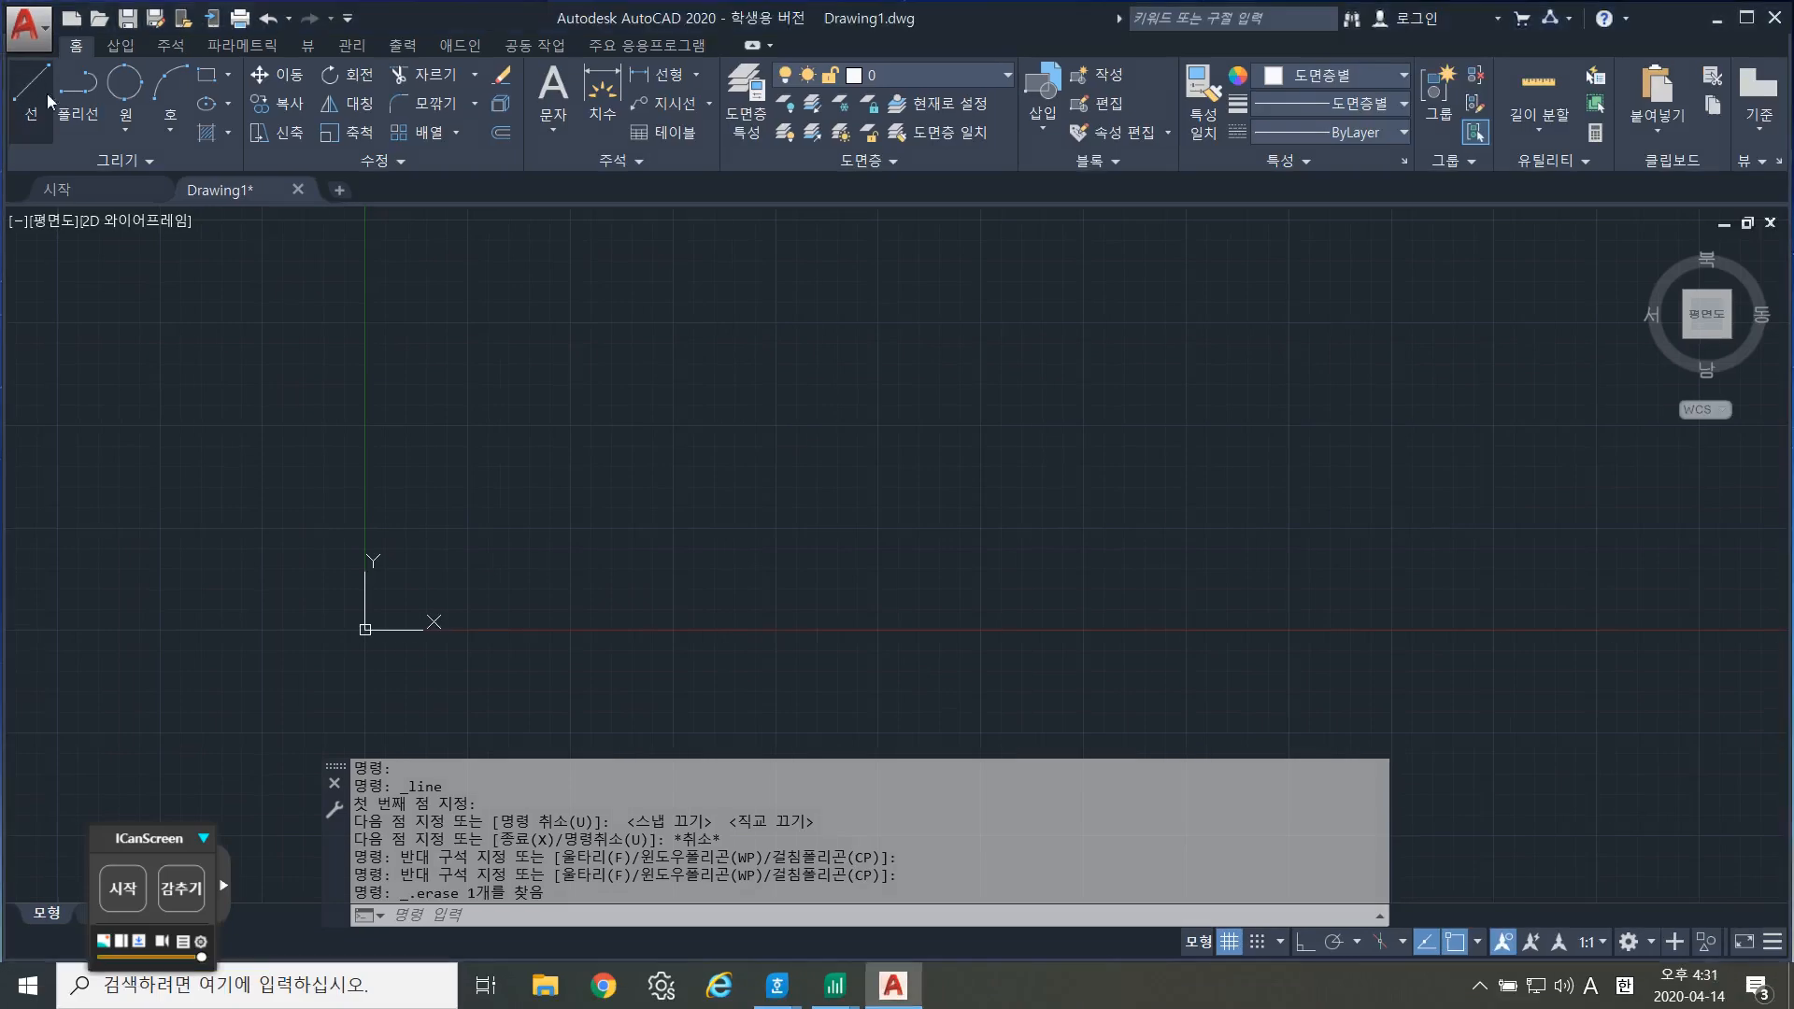
# Draw an open zigzag of eight connected line segments from left to right above the X axis.
pyautogui.click(36, 92)
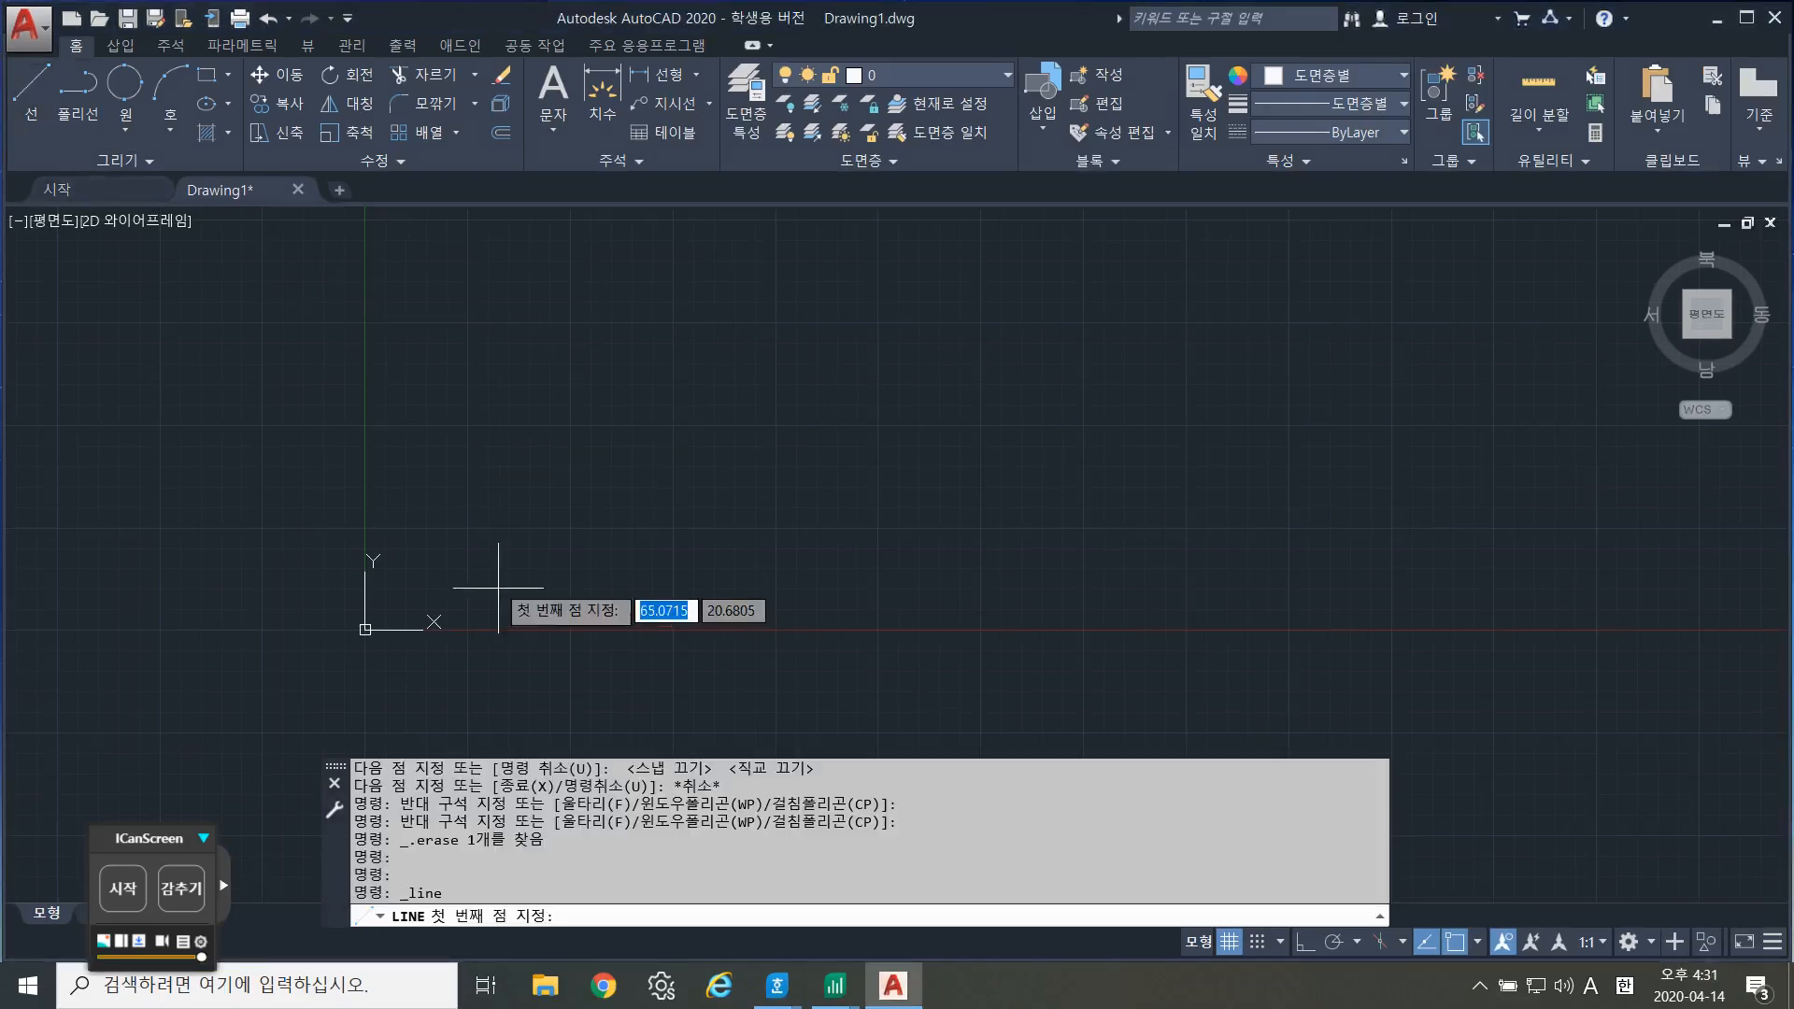
pyautogui.click(508, 459)
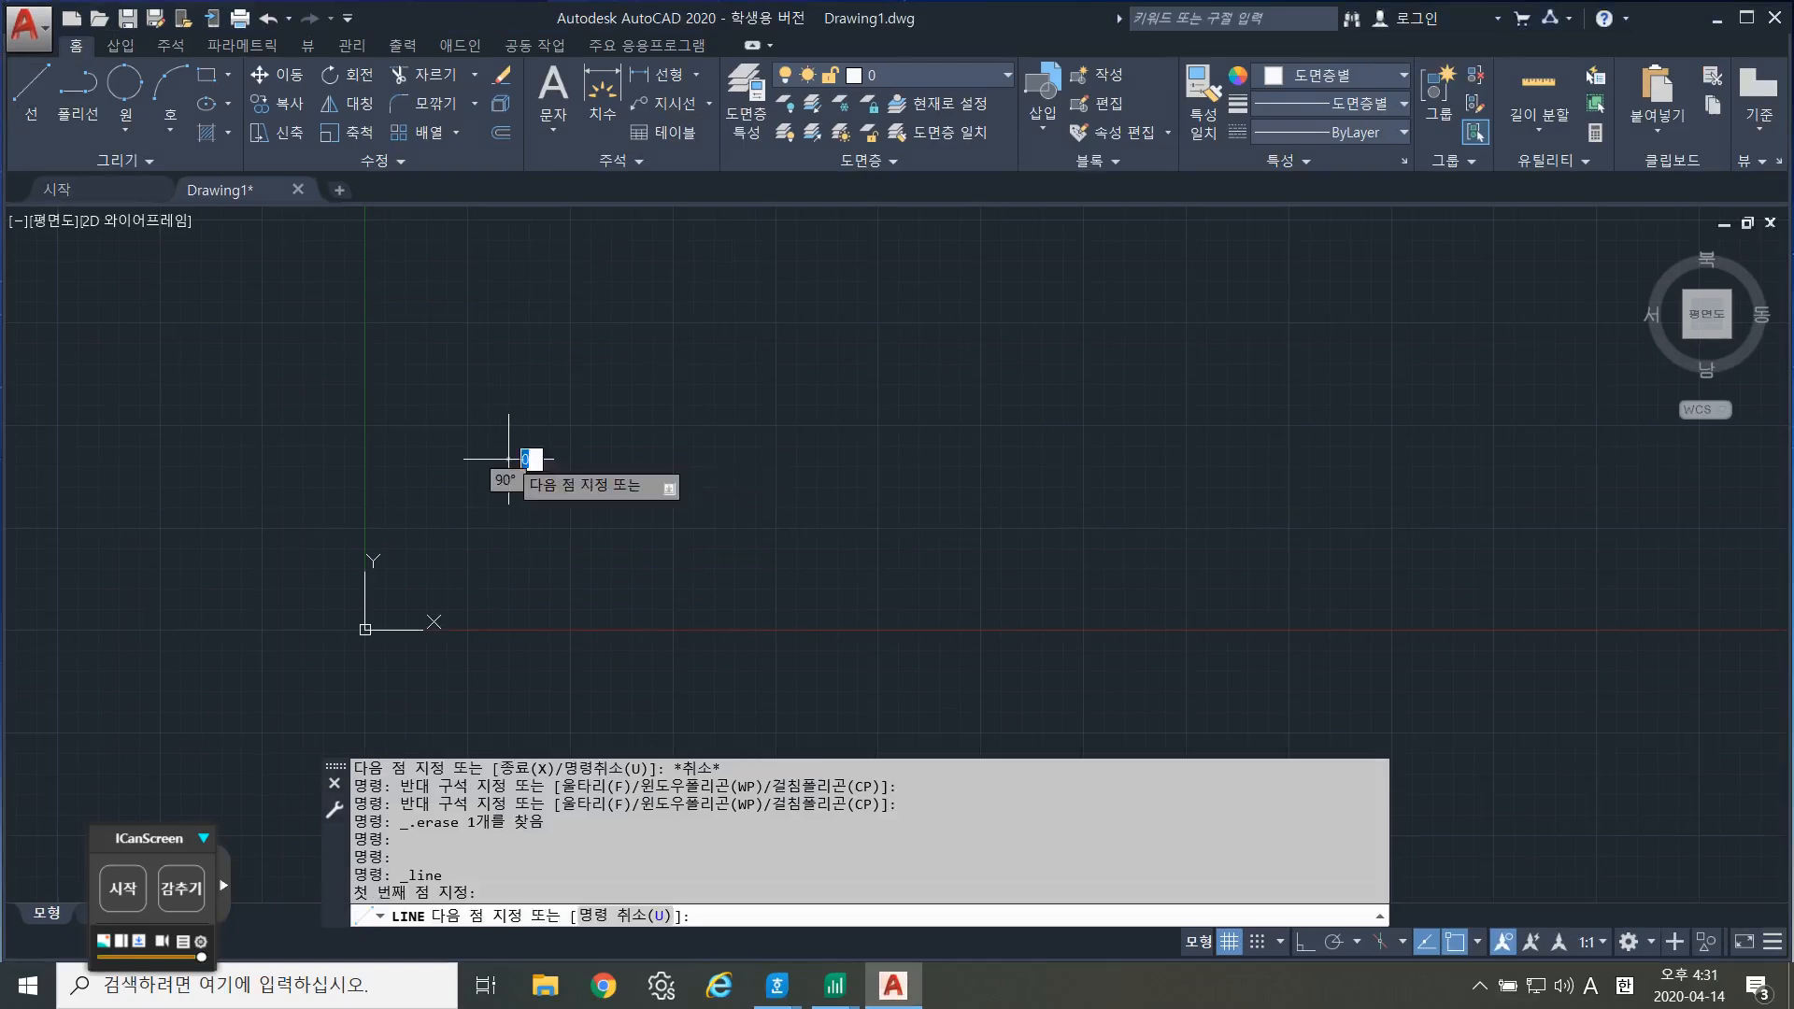
pyautogui.click(672, 321)
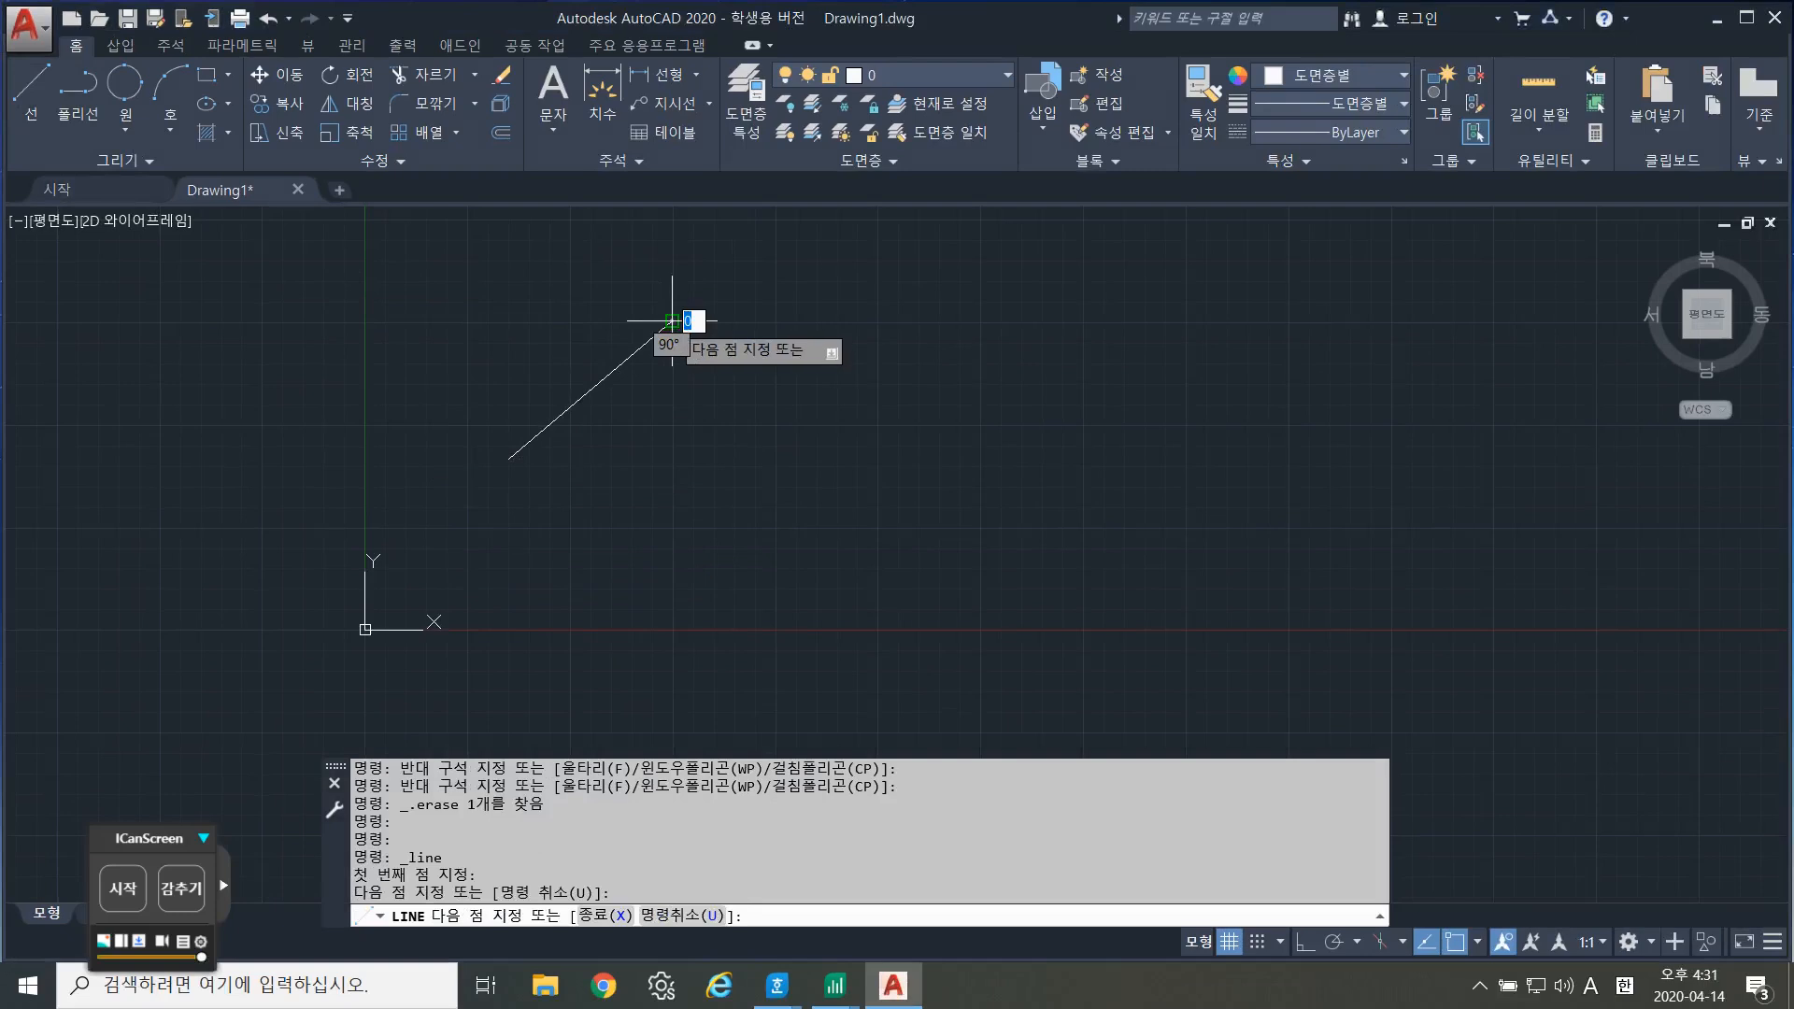
pyautogui.click(771, 415)
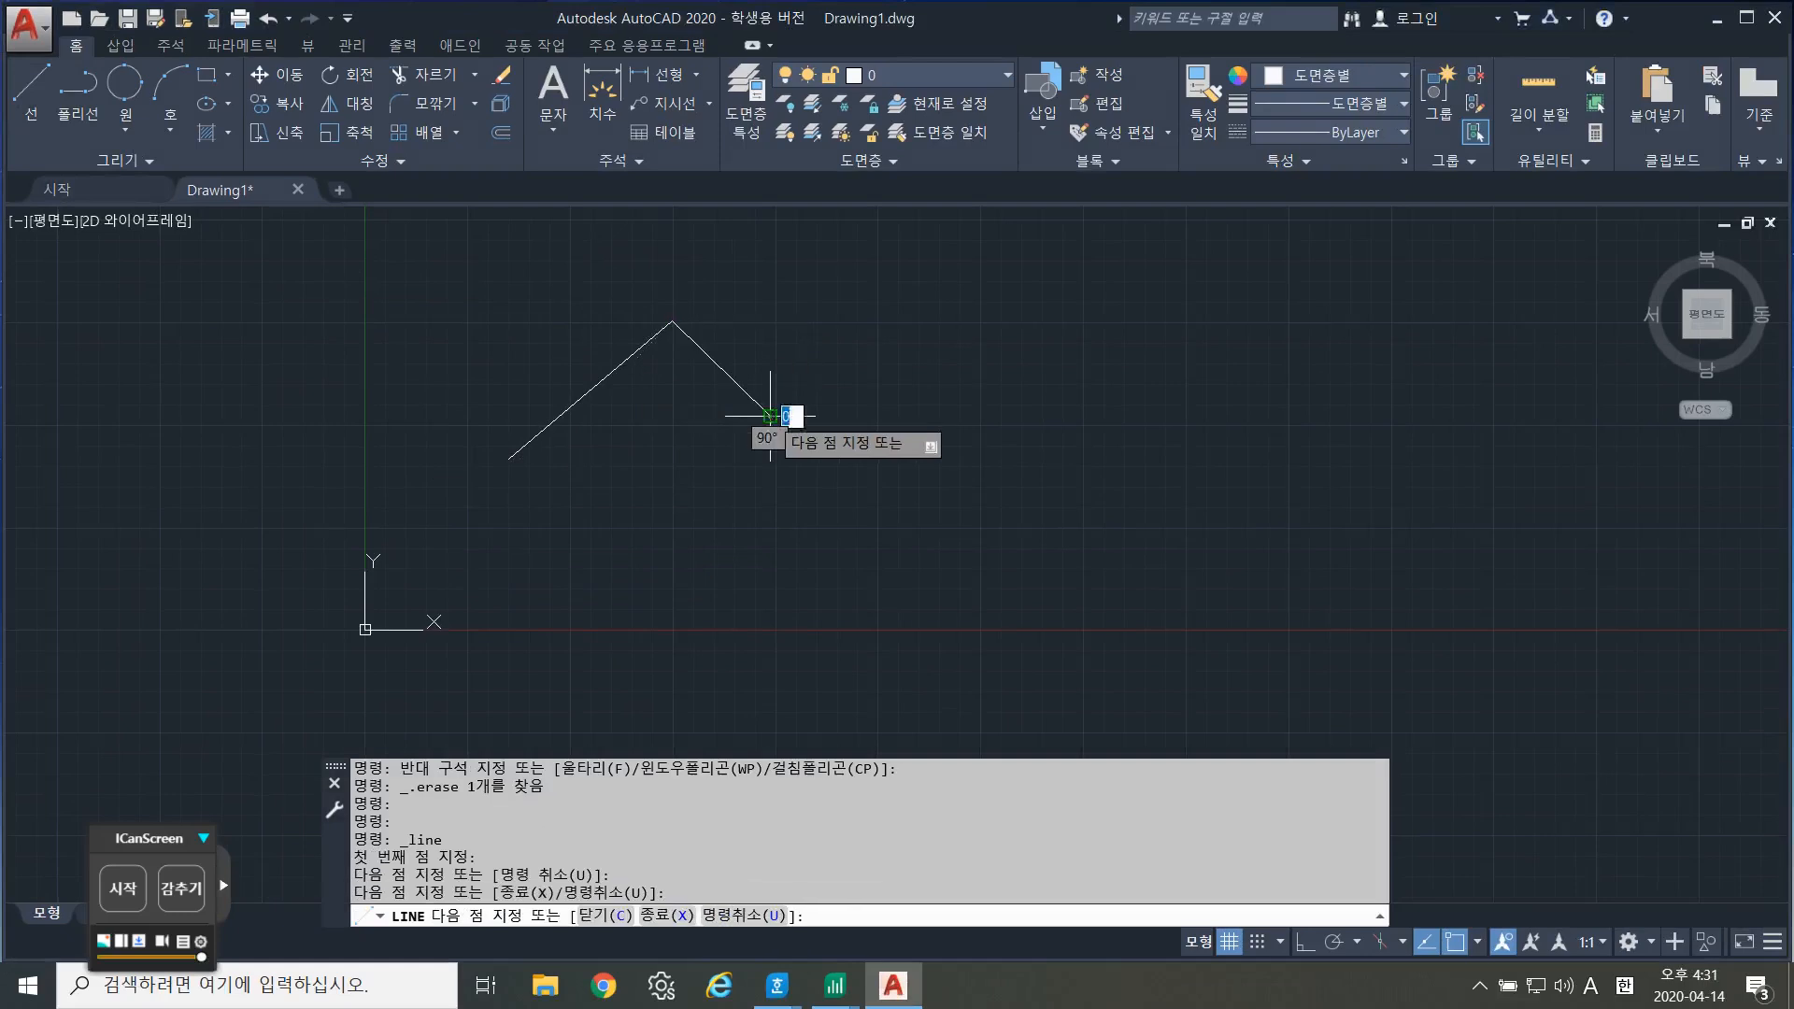
pyautogui.click(861, 320)
pyautogui.click(973, 403)
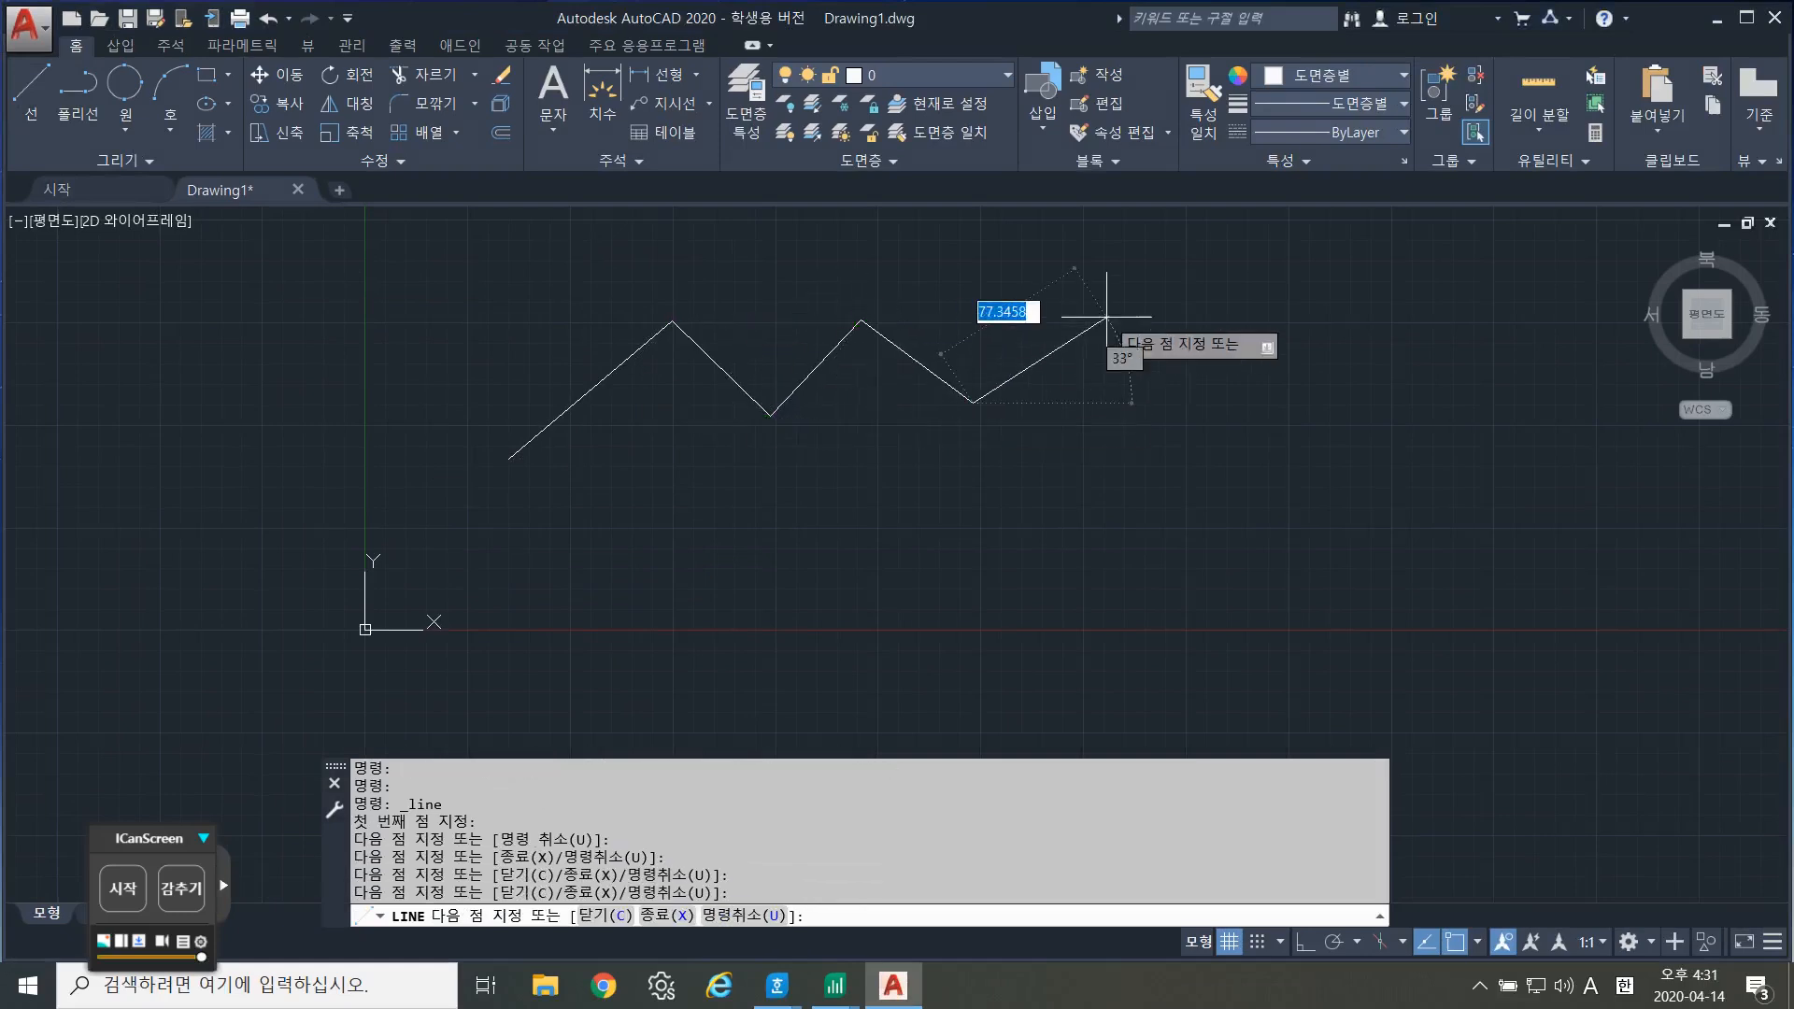
pyautogui.click(1107, 319)
pyautogui.click(1213, 409)
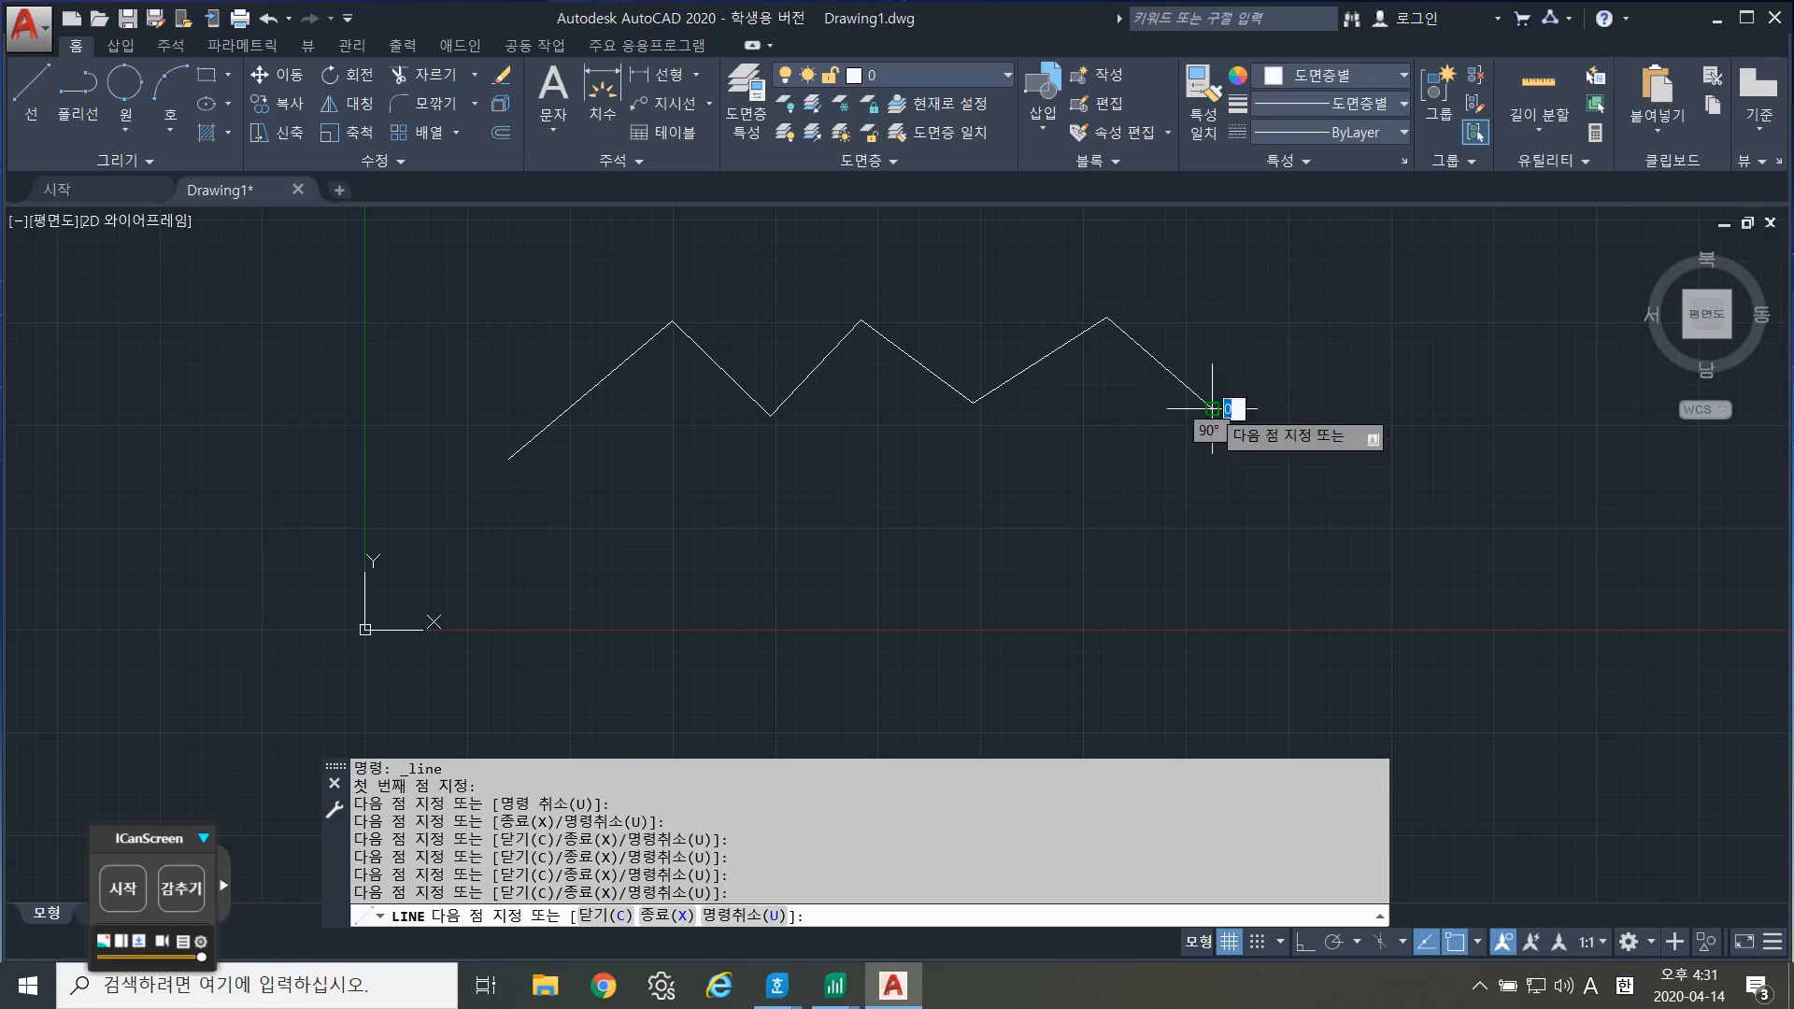
pyautogui.click(1312, 345)
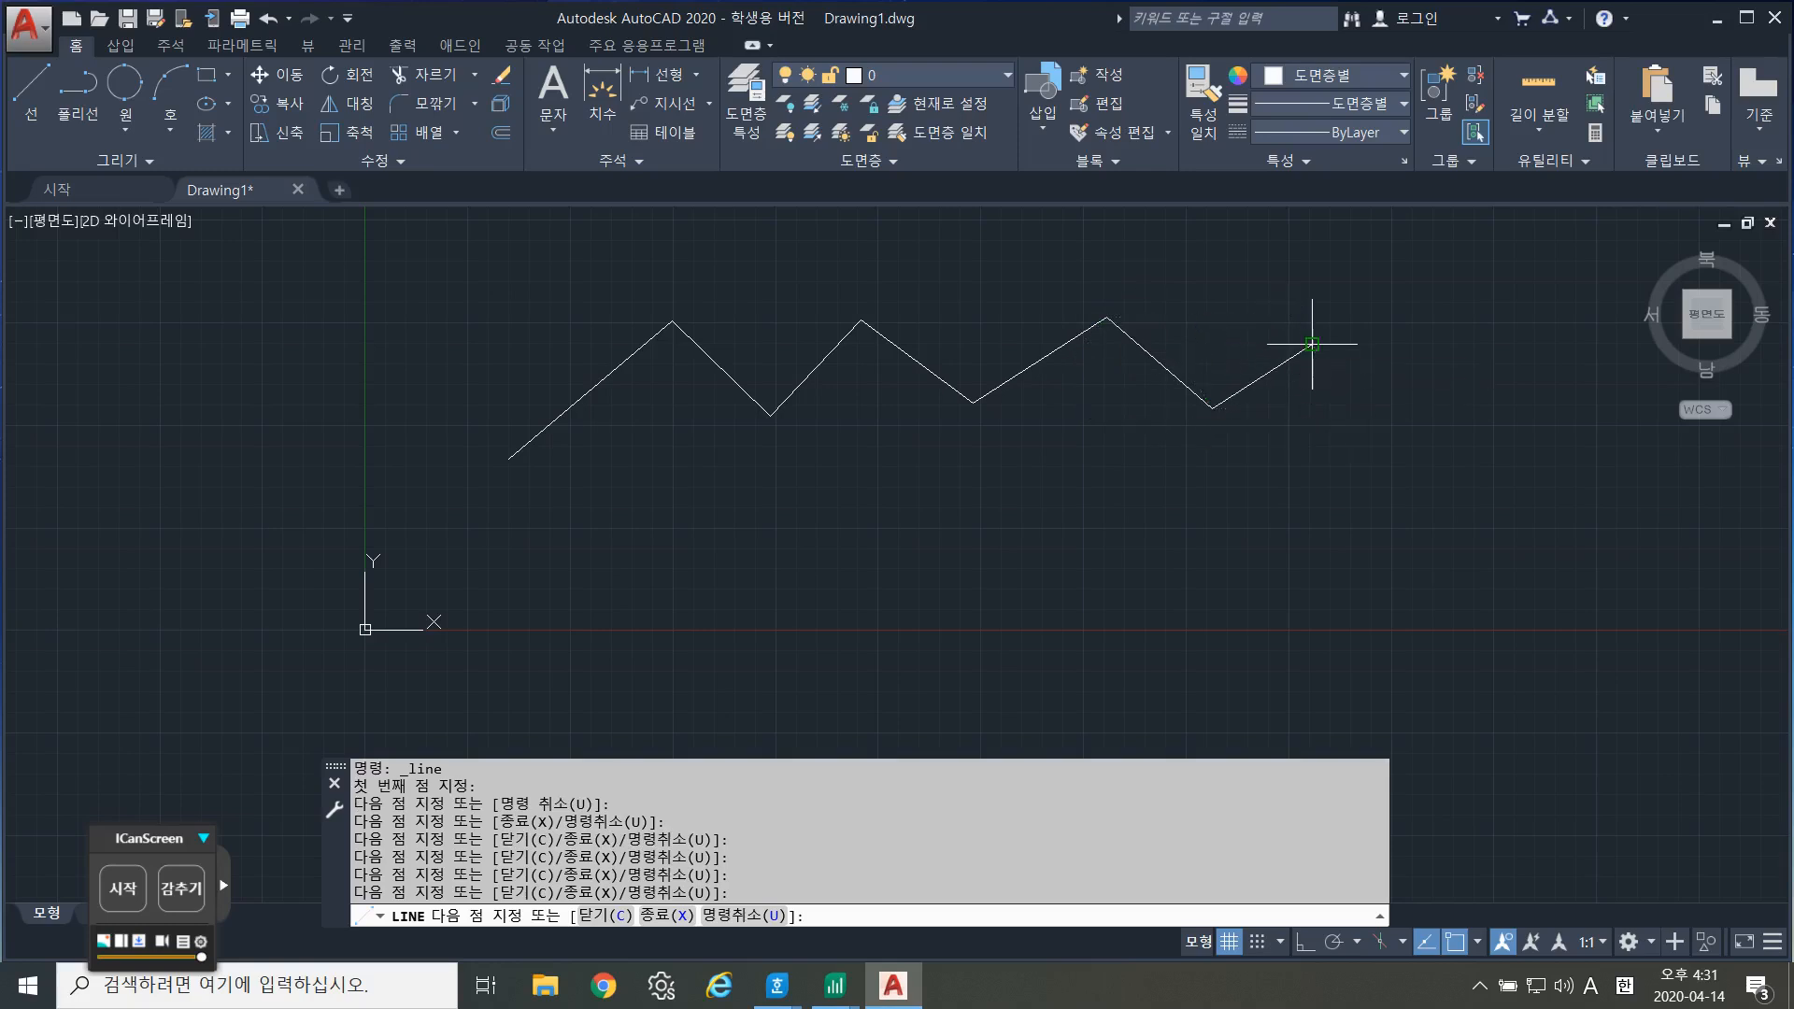
pyautogui.click(1396, 408)
# Continue the line chain with six segments running back below the zigzag to its starting point, closing the outline.
pyautogui.click(1264, 545)
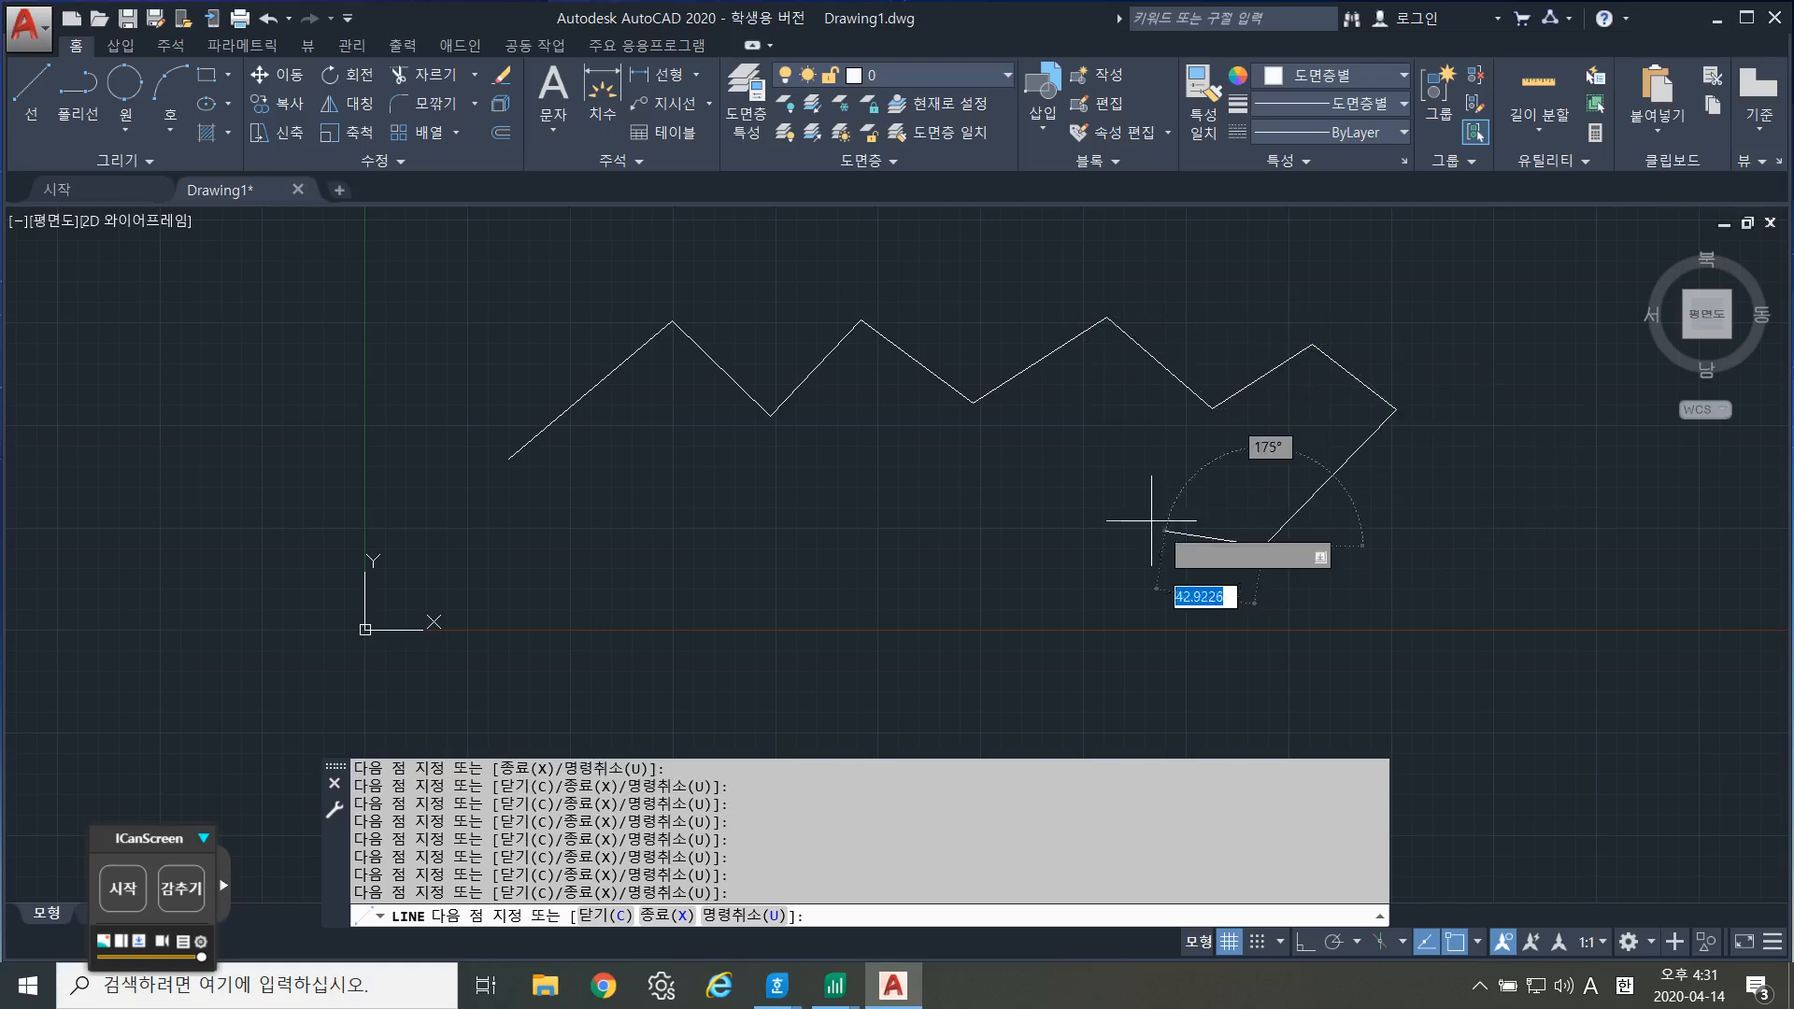
pyautogui.click(1112, 472)
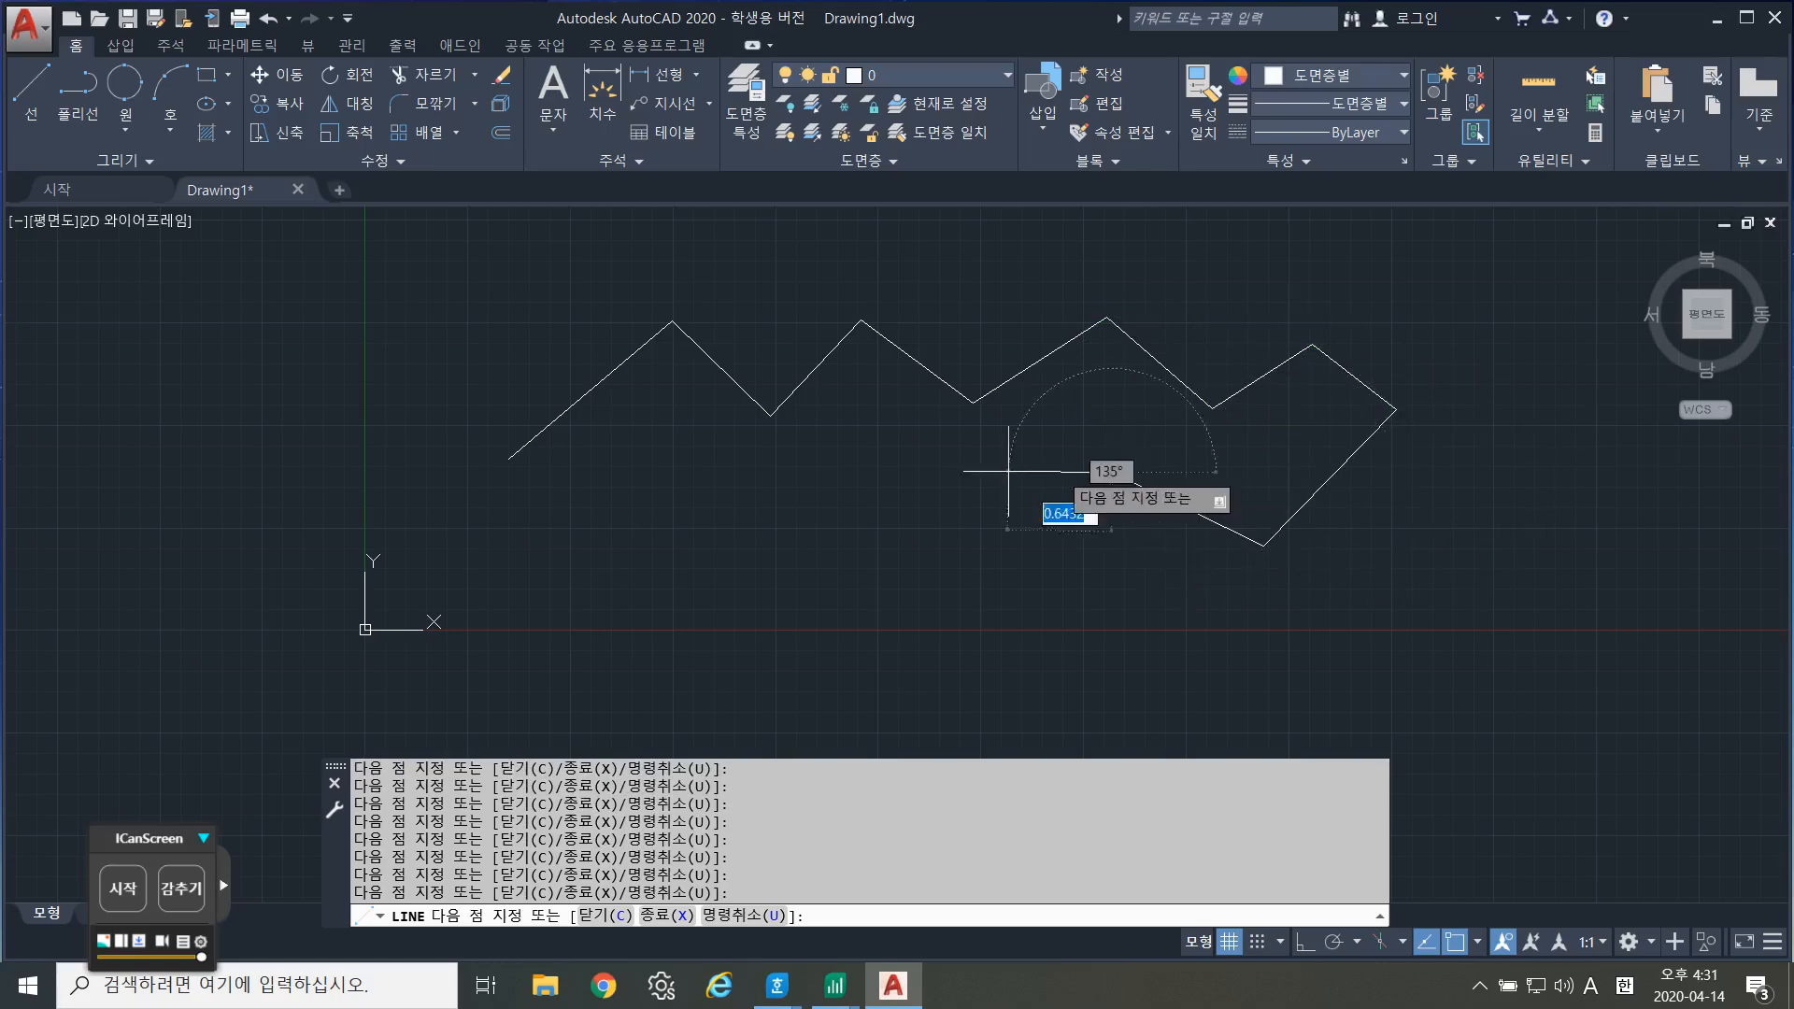
pyautogui.click(974, 518)
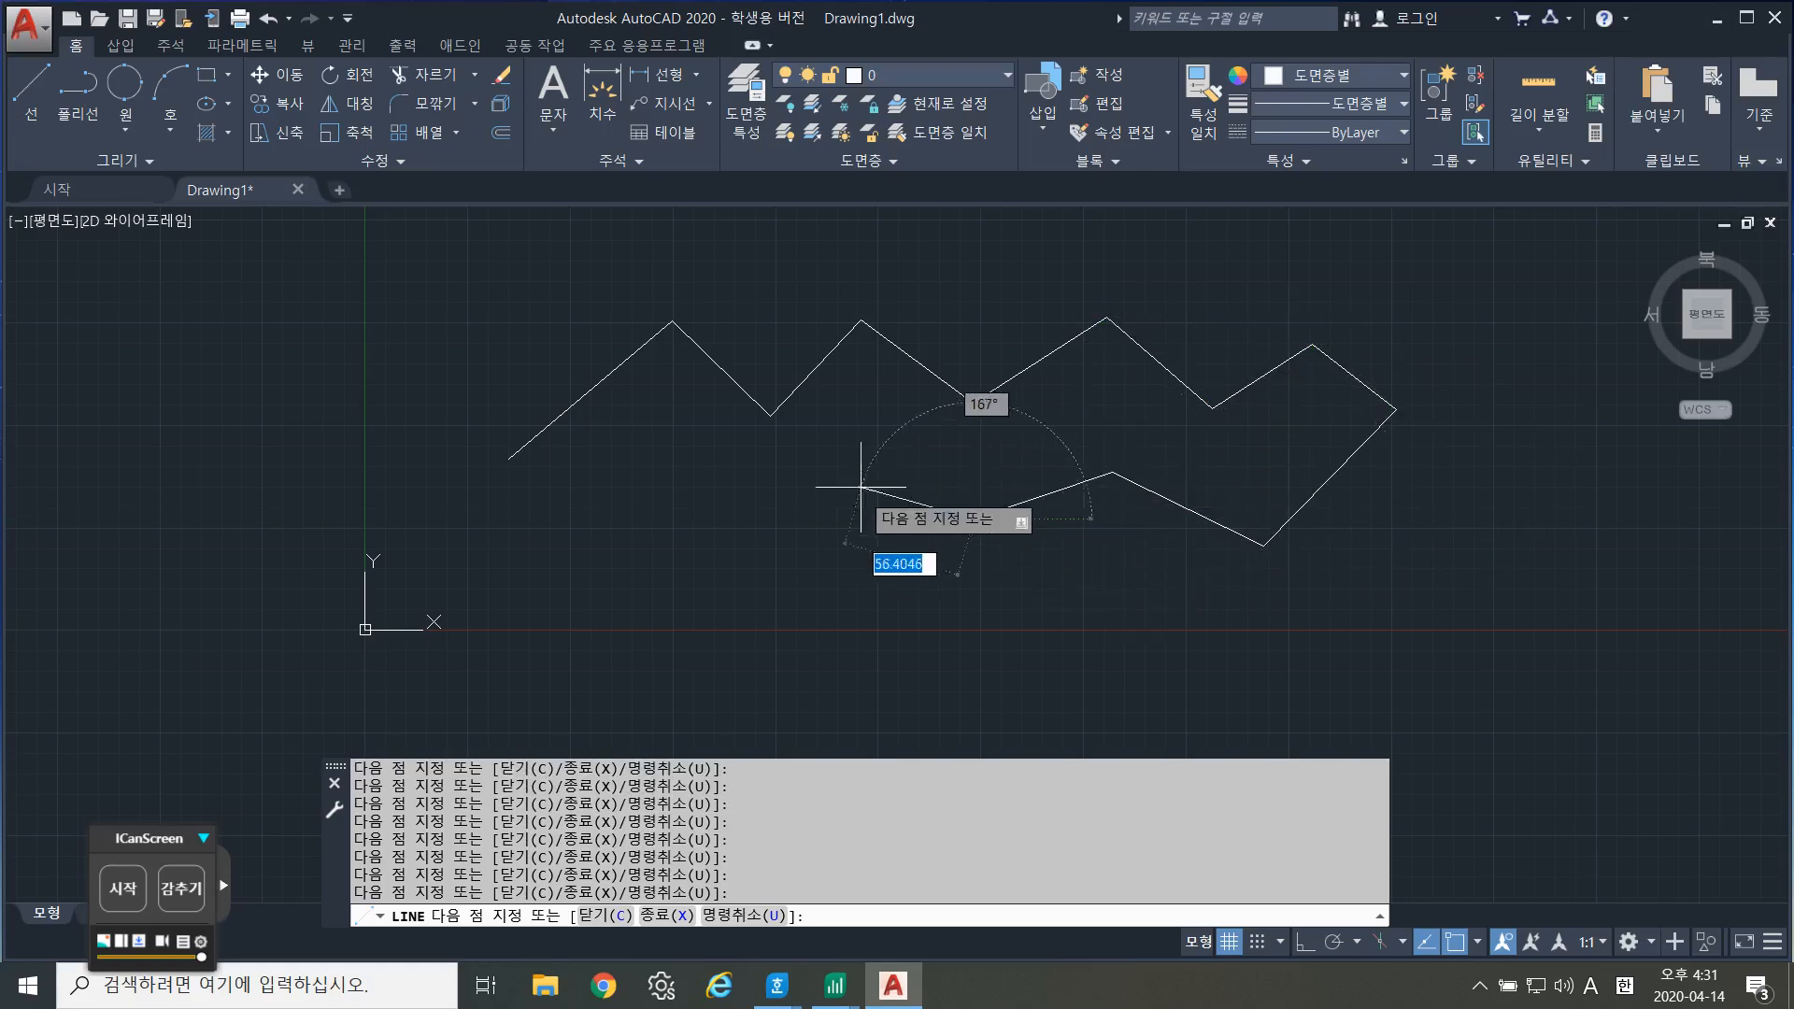
pyautogui.click(850, 451)
pyautogui.click(770, 494)
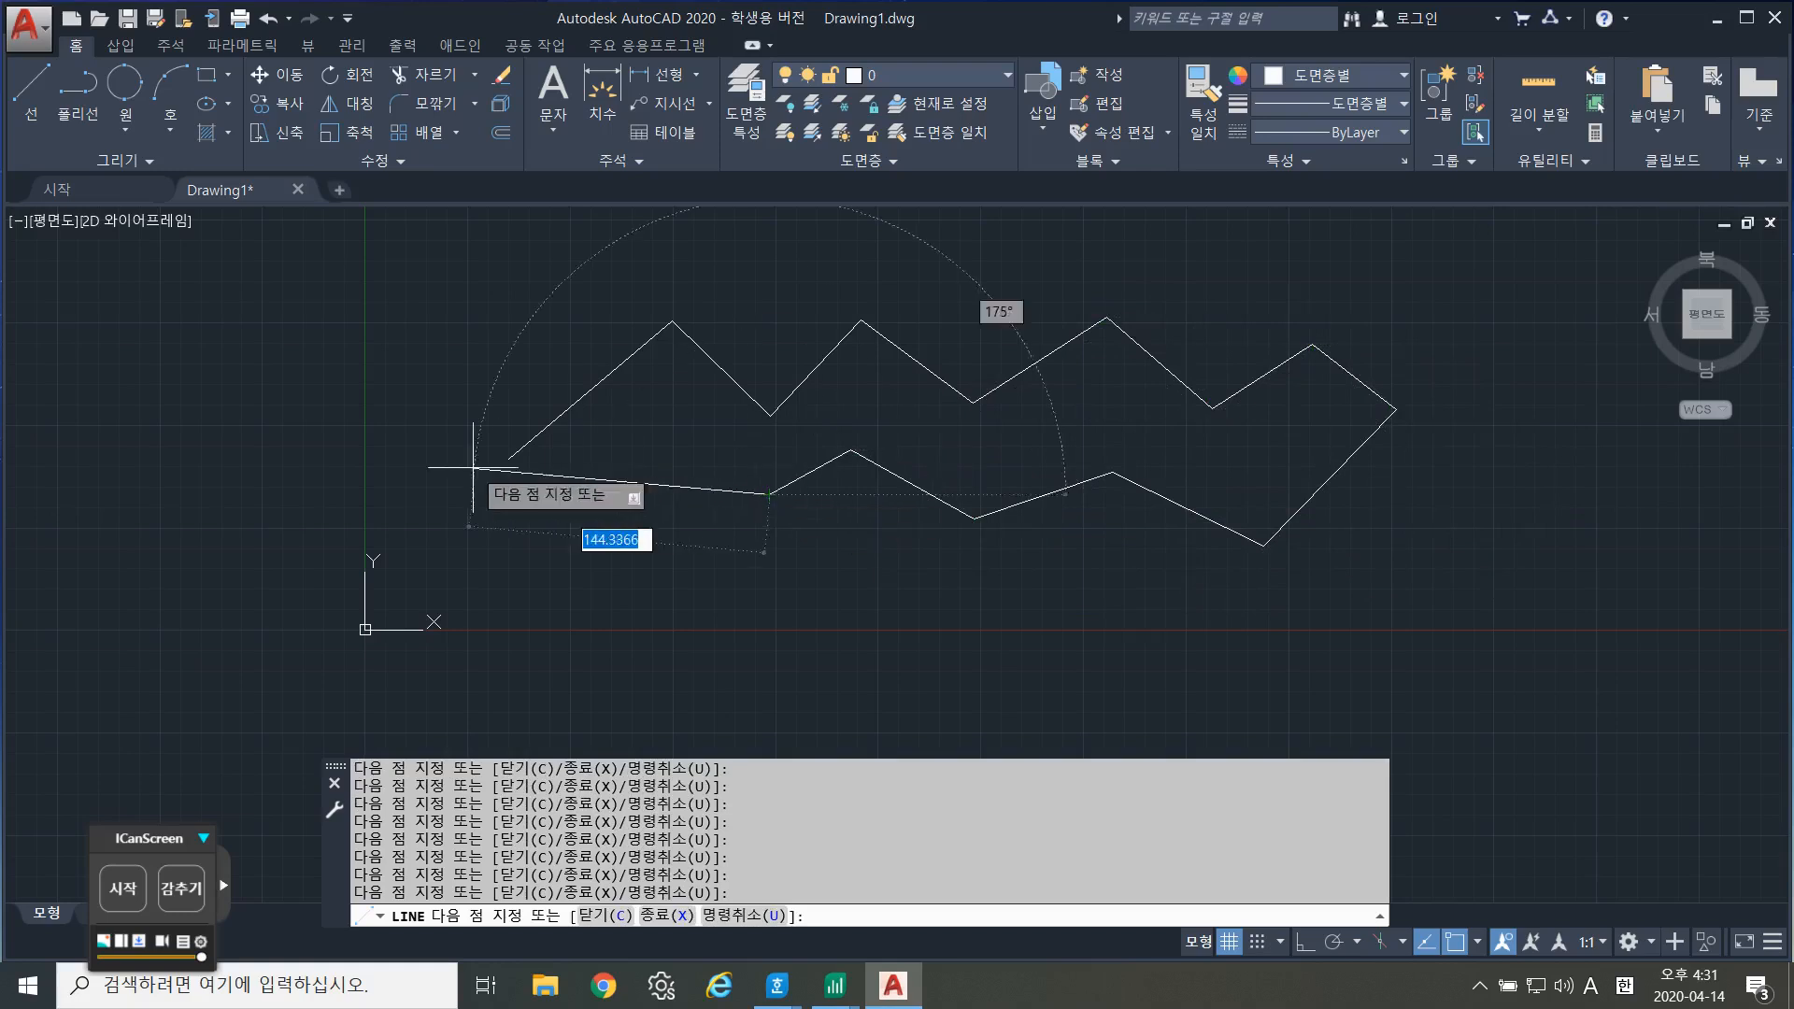
pyautogui.click(509, 458)
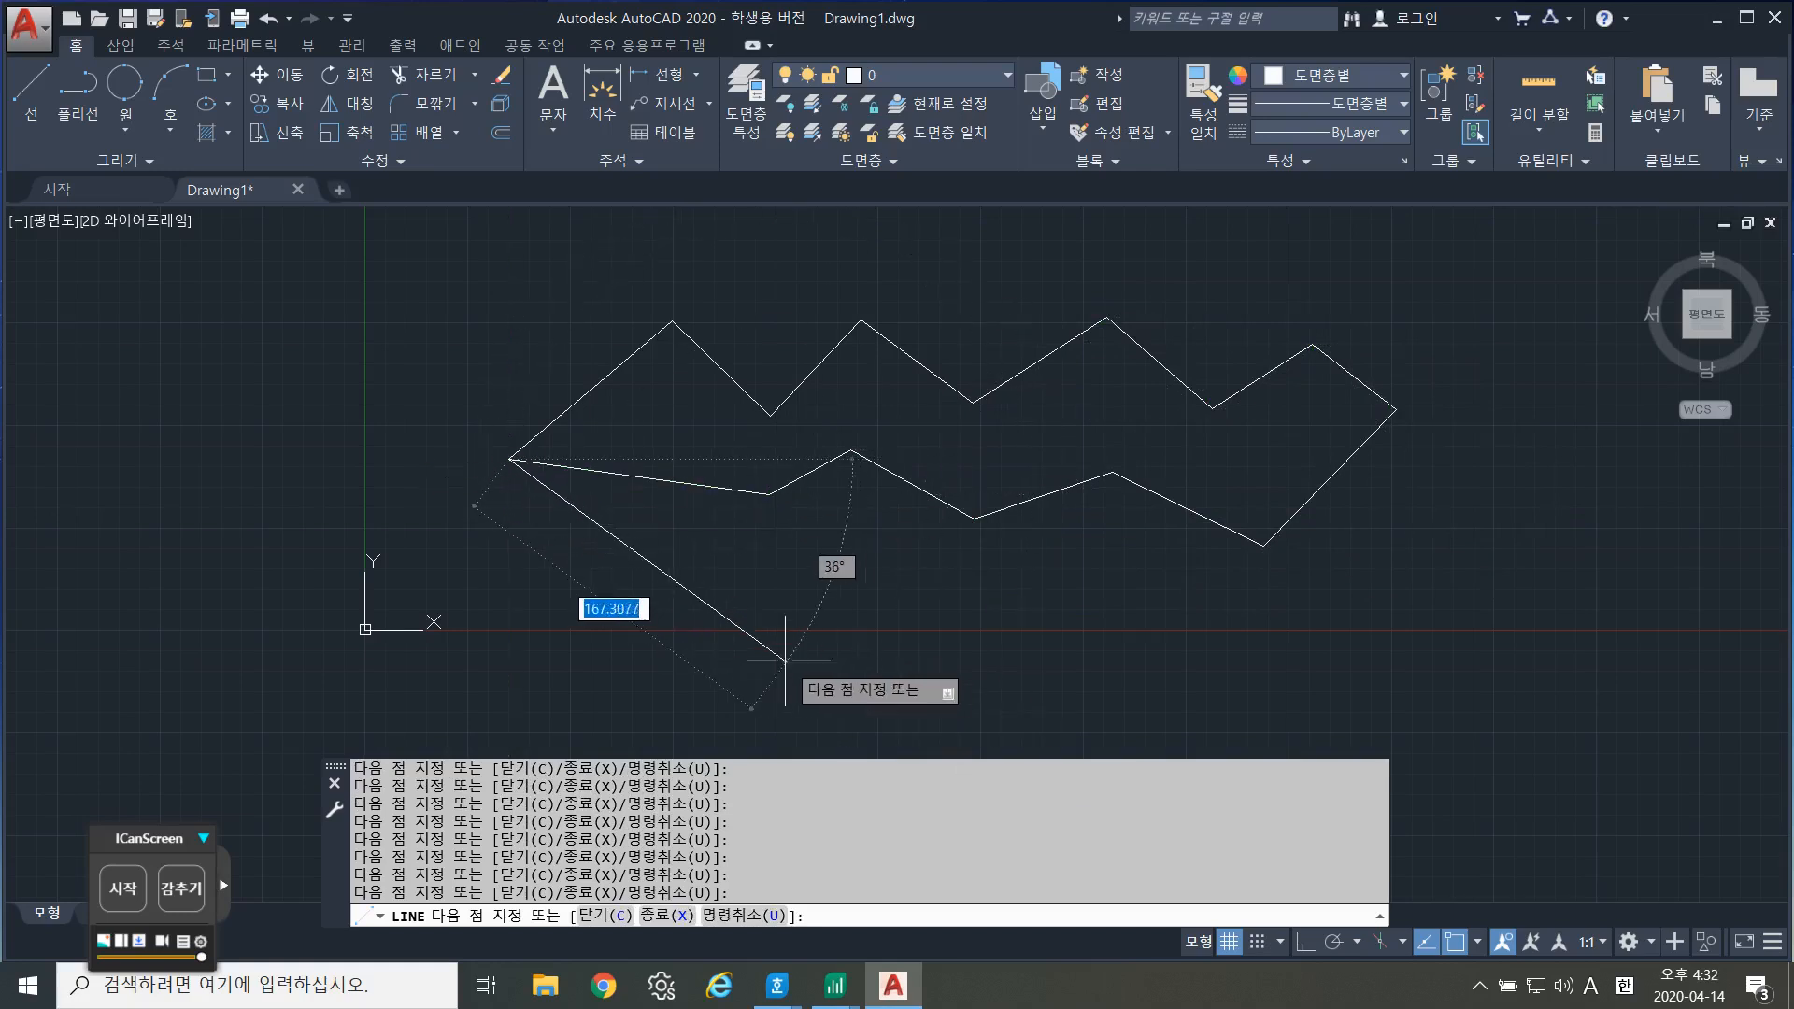
pyautogui.press('Escape')
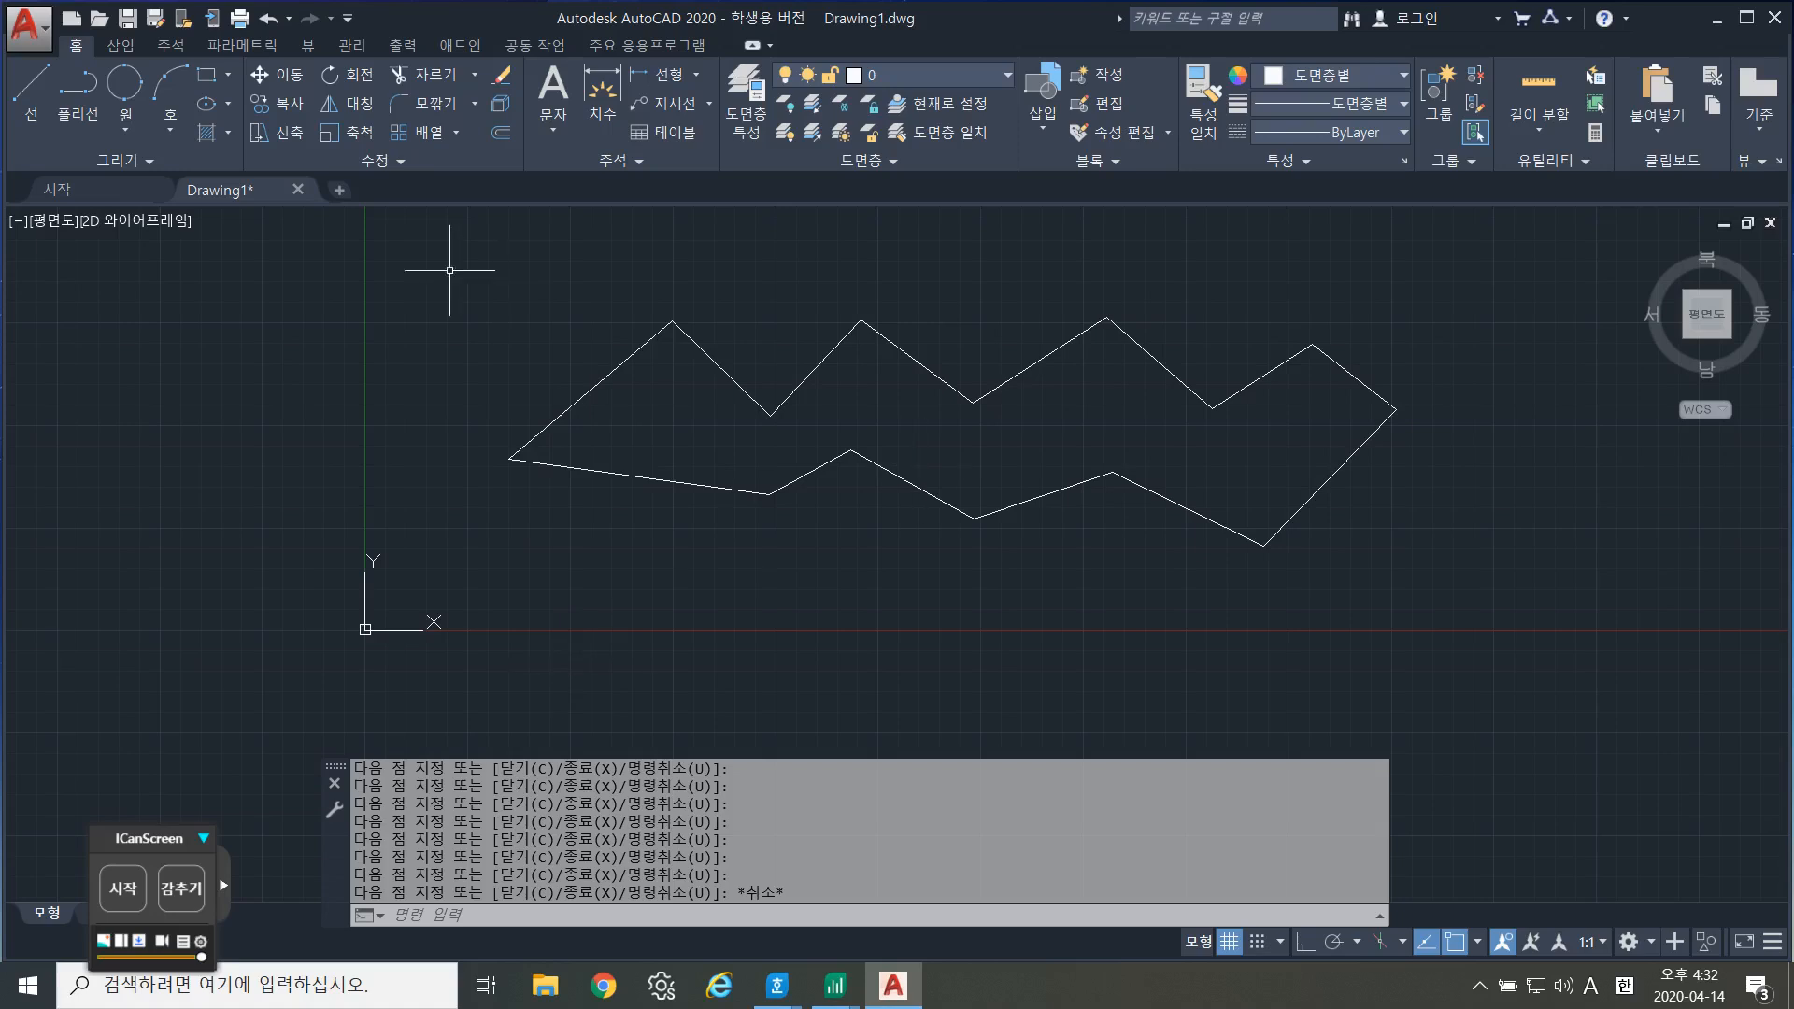
# Draw an open chain of nine line segments above, around the right end of, and below the closed zigzag outline.
pyautogui.click(31, 91)
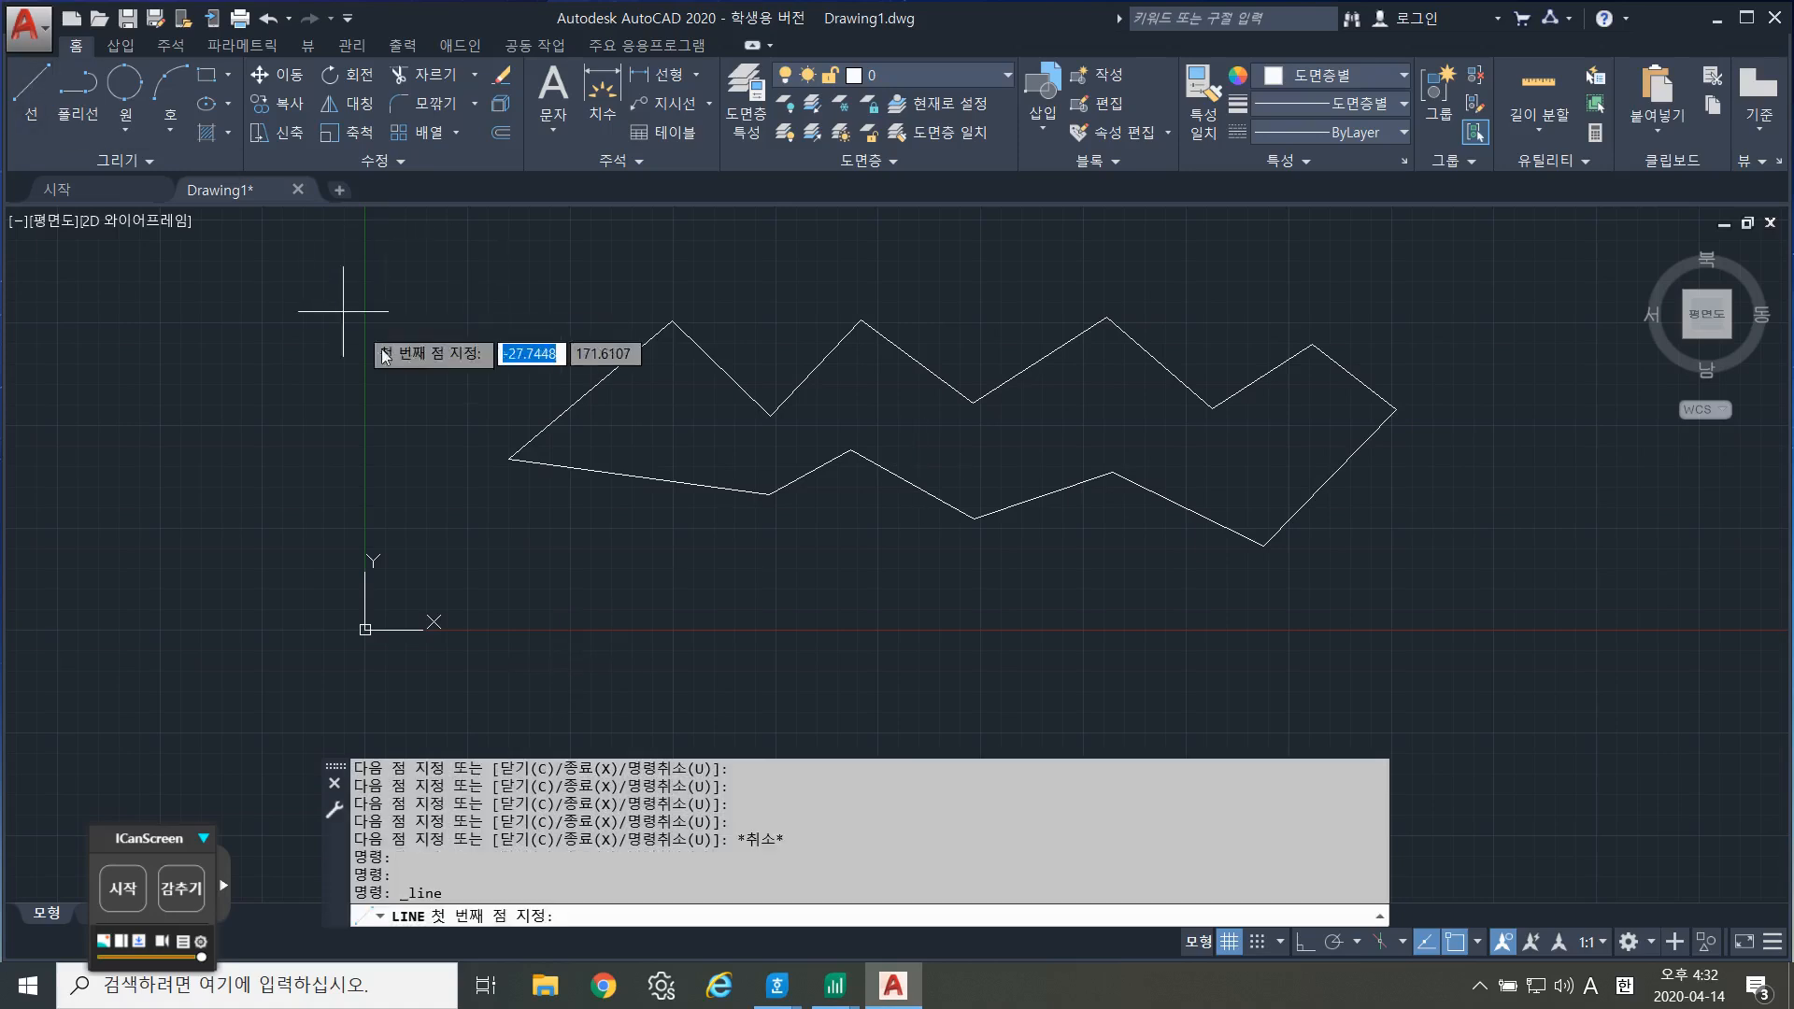
pyautogui.click(430, 326)
pyautogui.click(668, 258)
pyautogui.click(1060, 299)
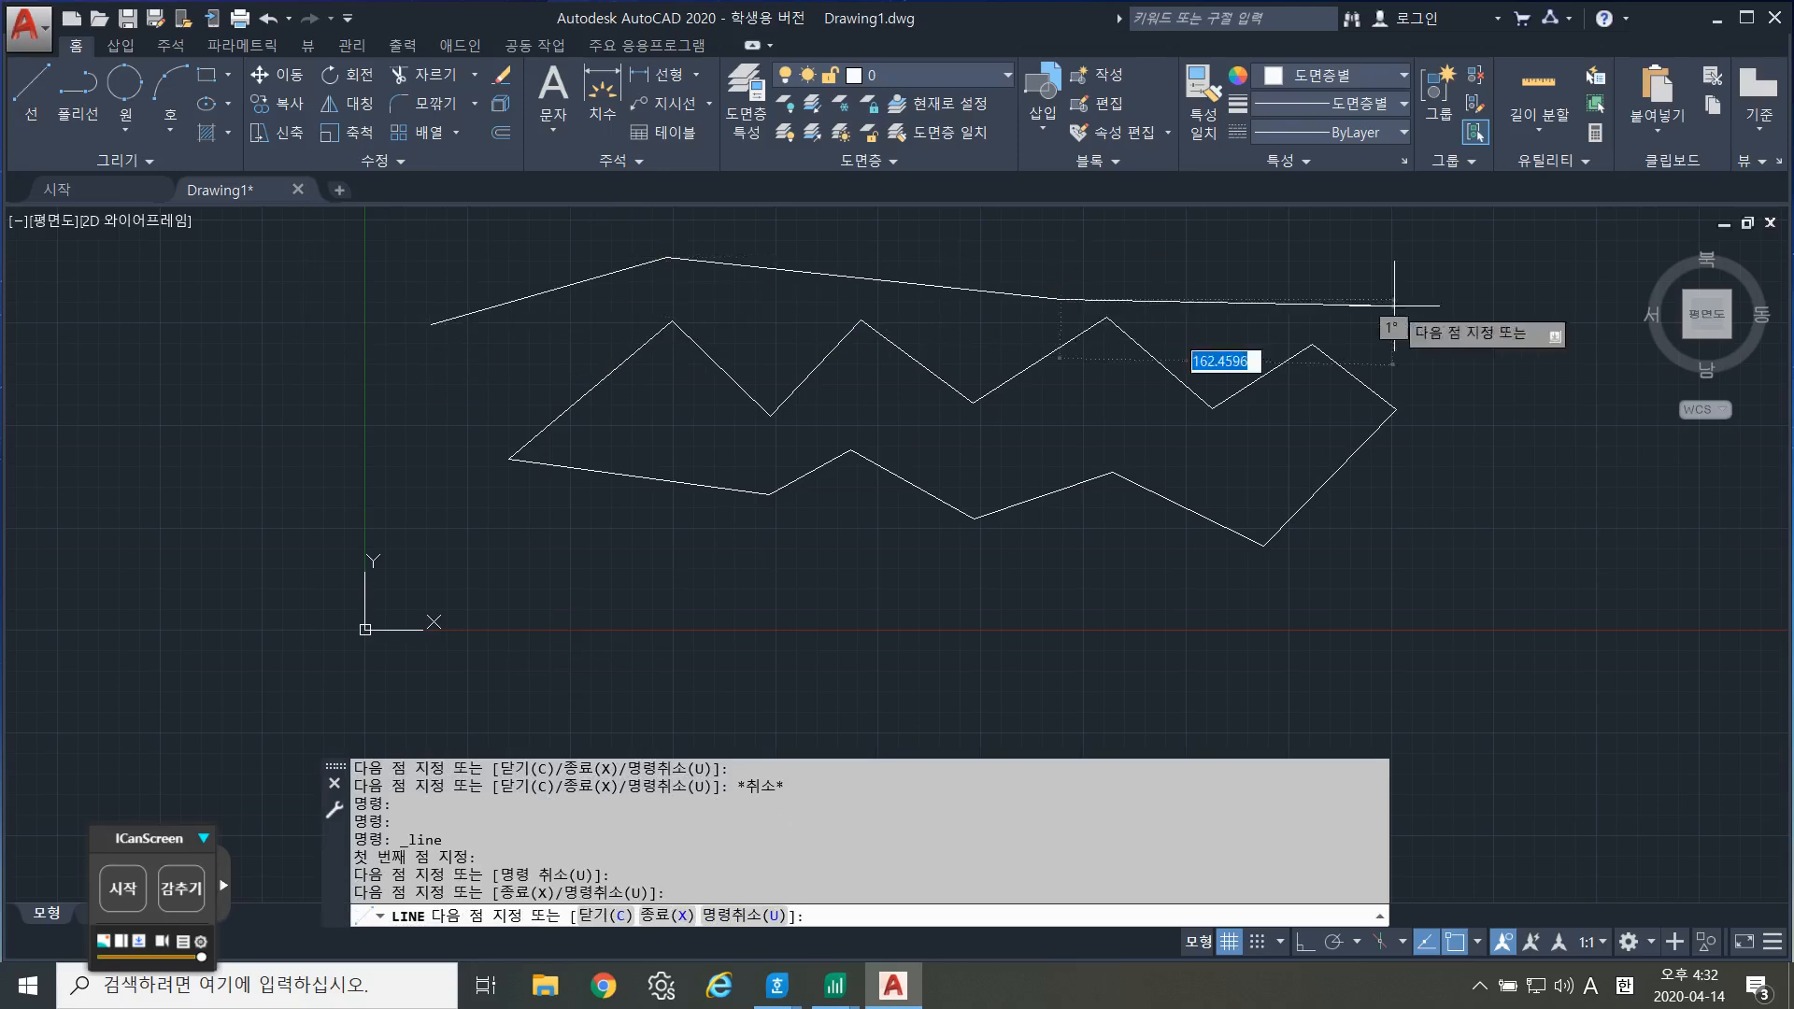
pyautogui.click(1394, 305)
pyautogui.click(1447, 460)
pyautogui.click(1406, 624)
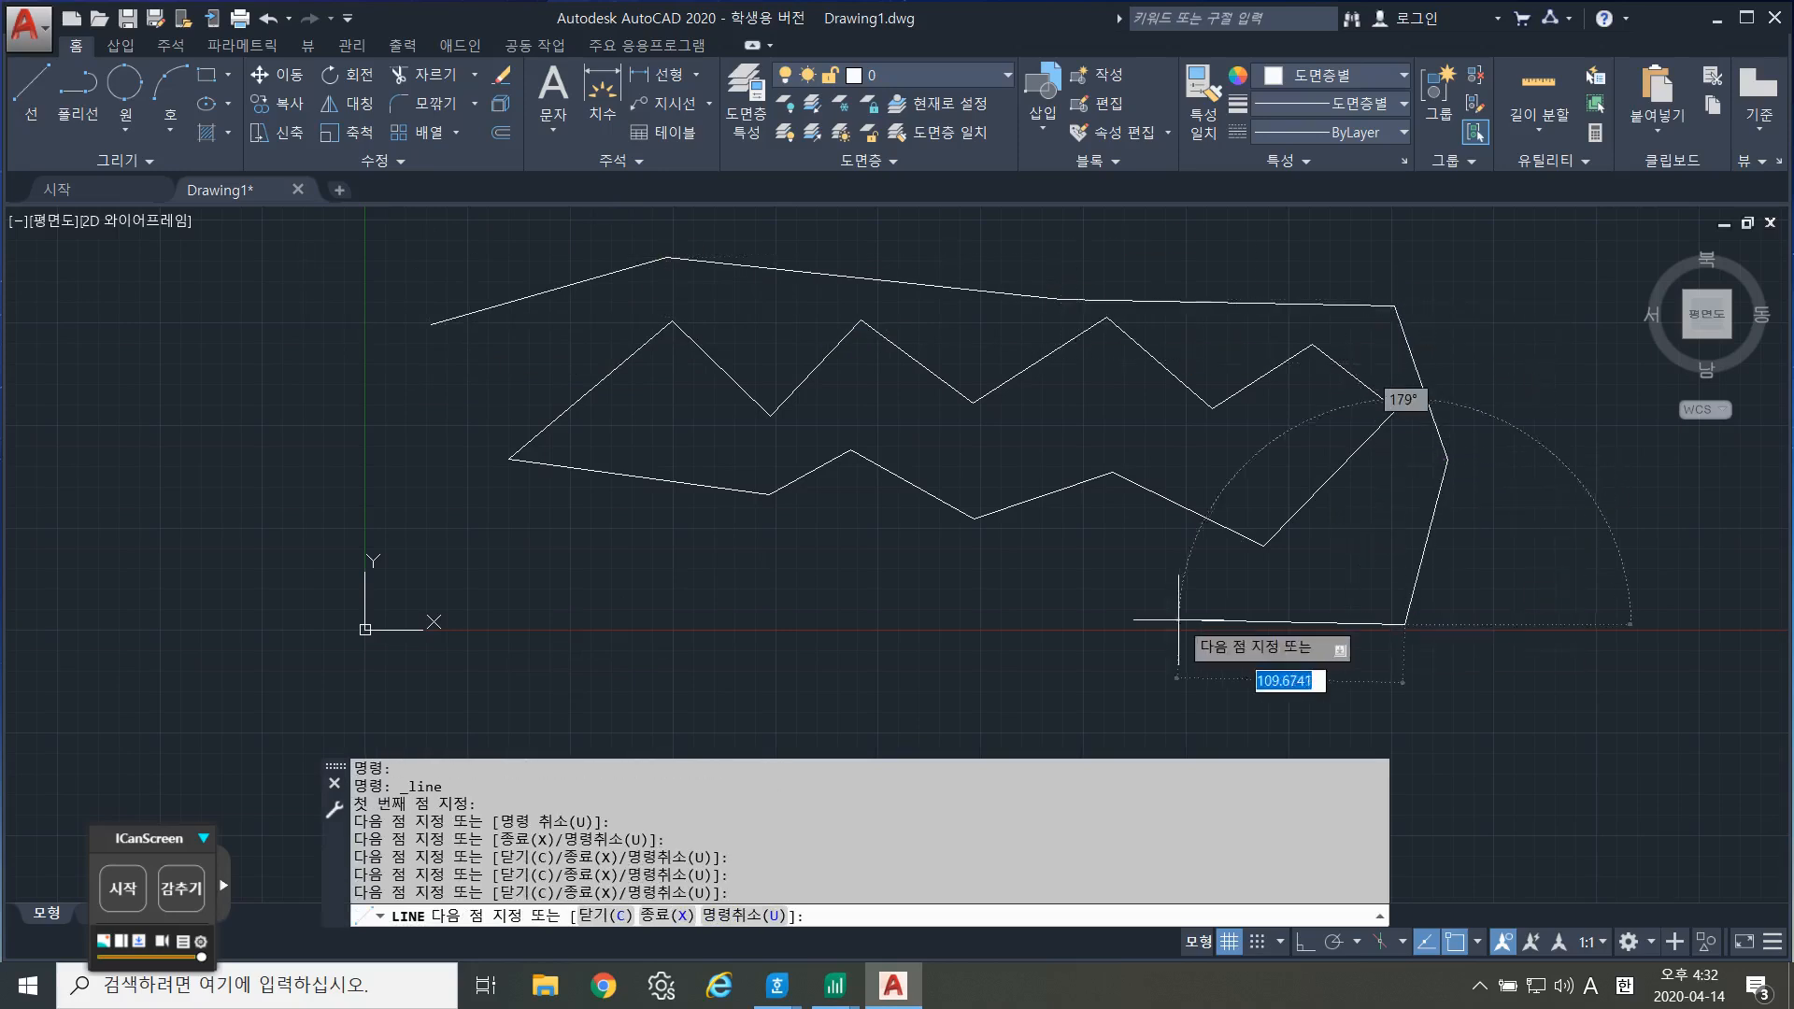
pyautogui.click(1176, 619)
pyautogui.click(1066, 595)
pyautogui.click(928, 616)
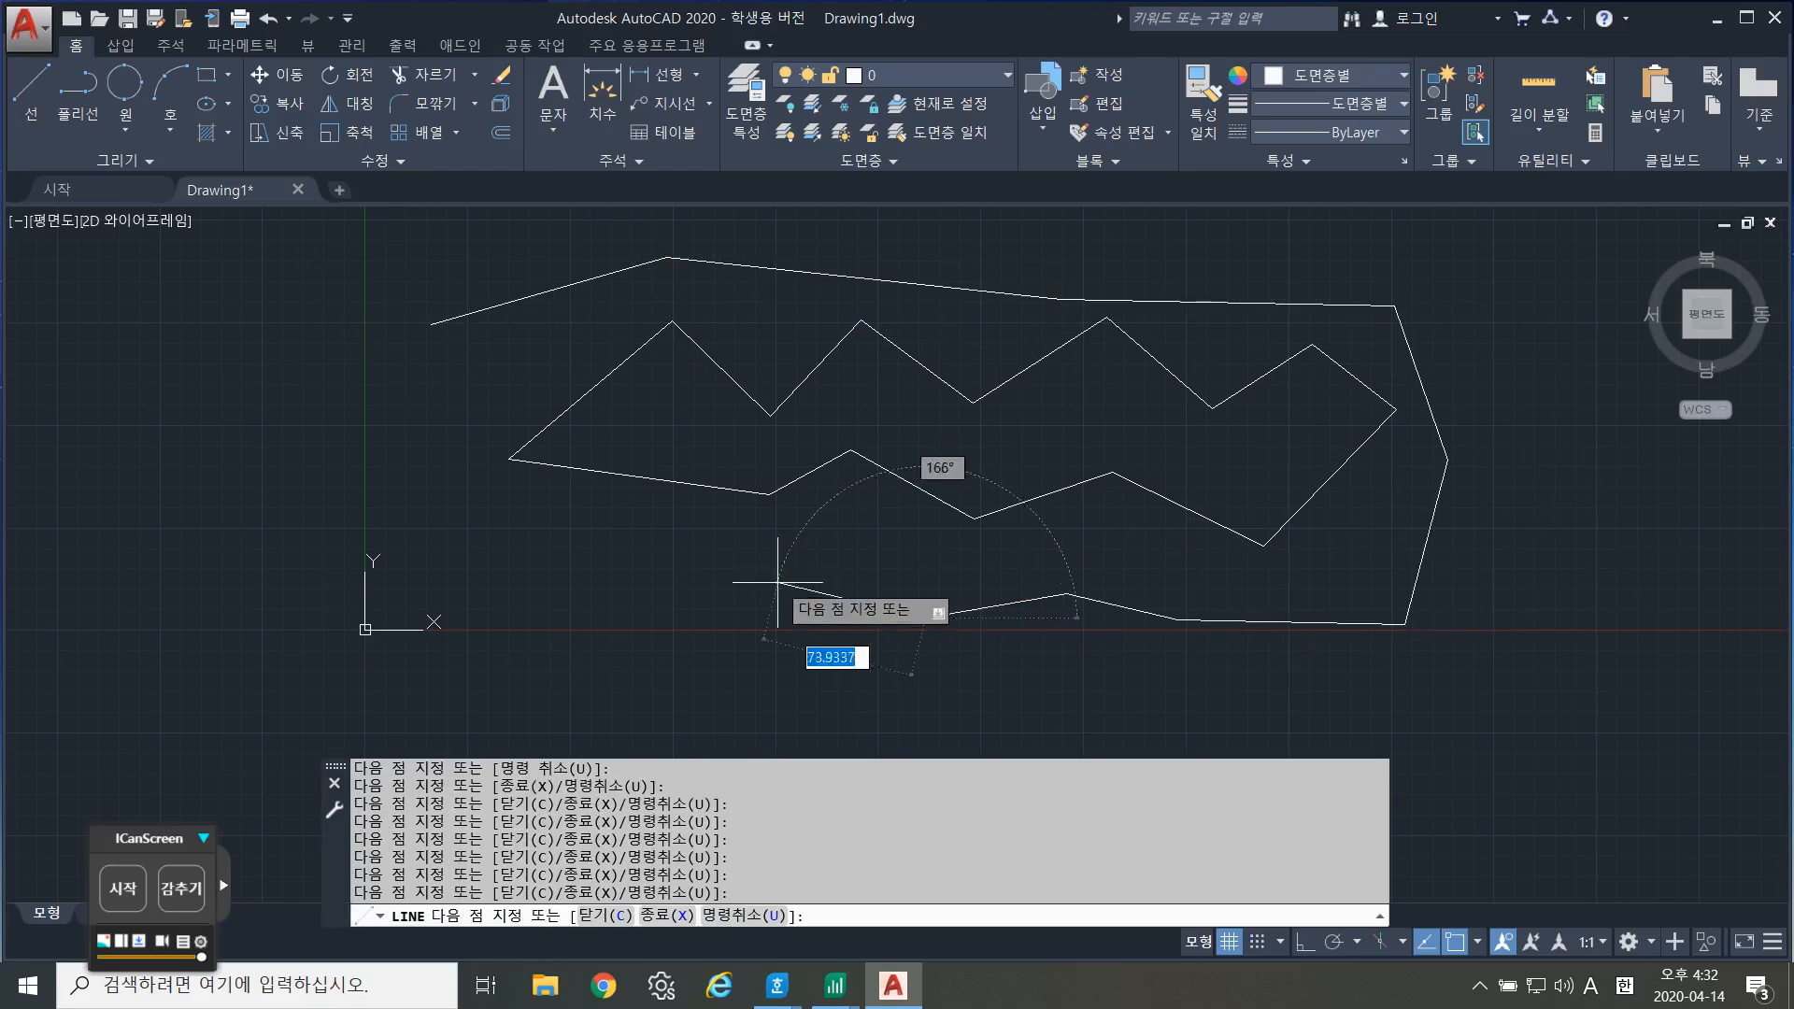
pyautogui.click(777, 582)
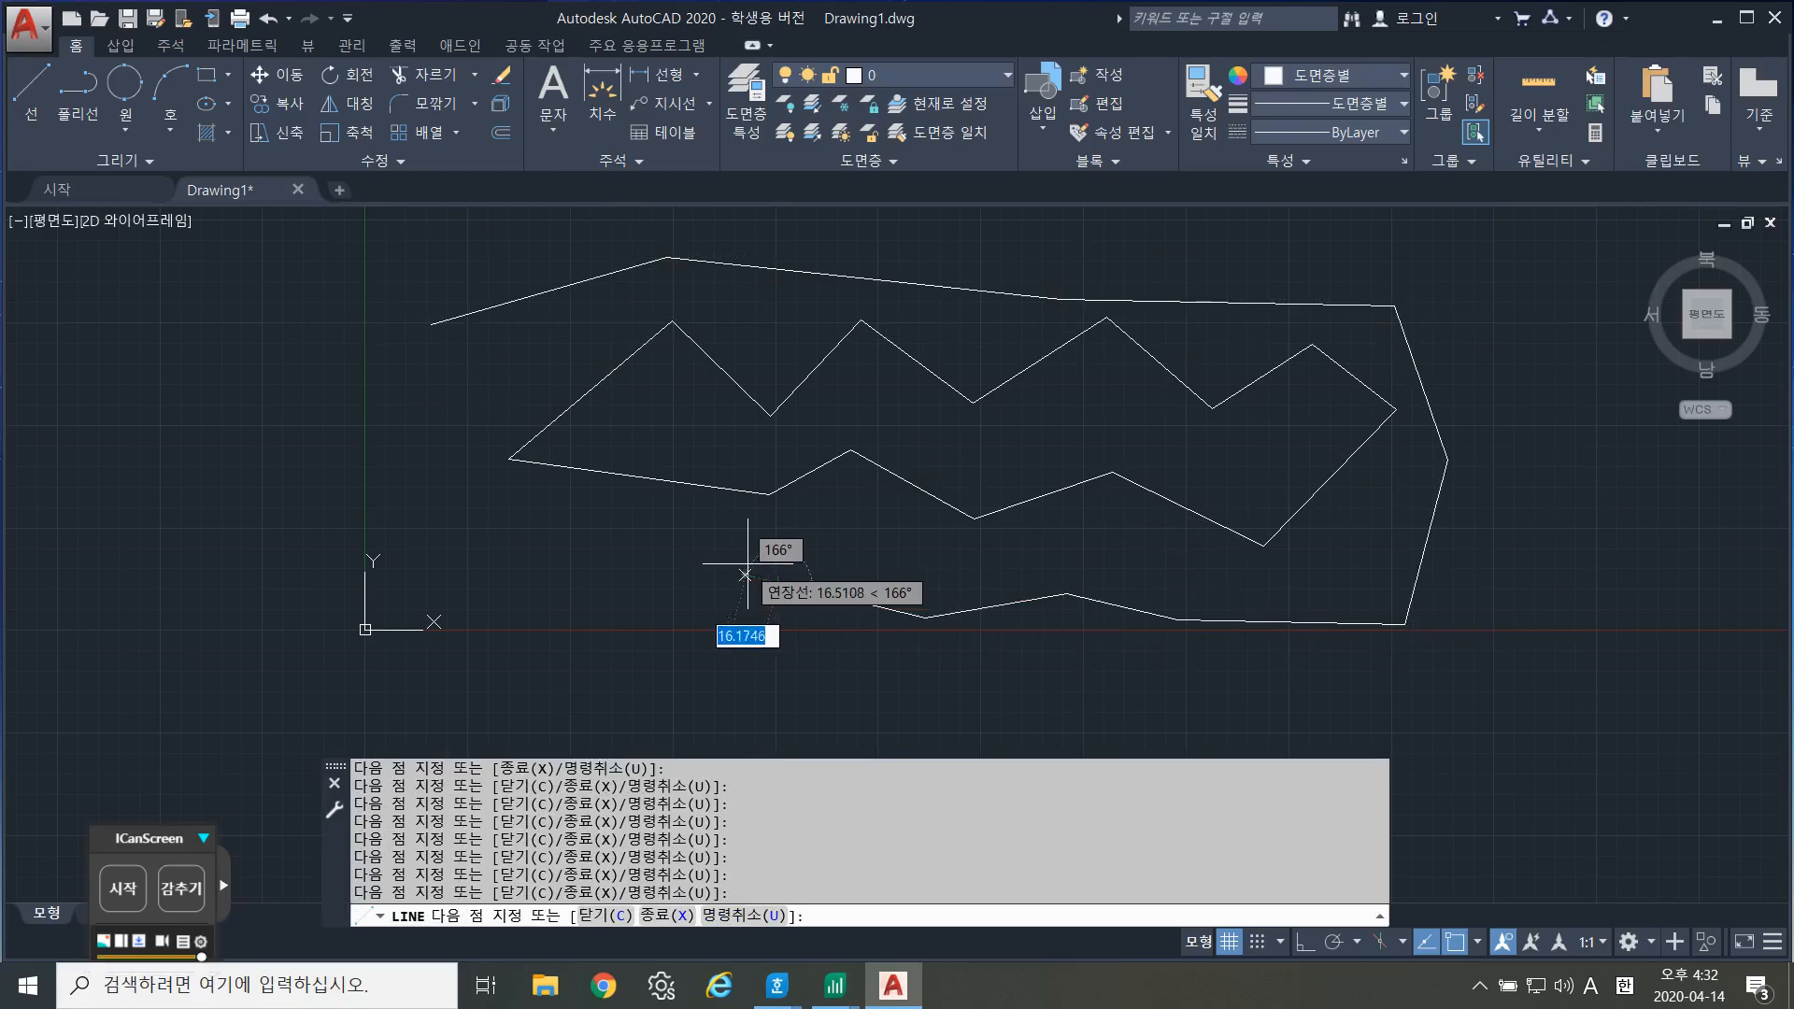
pyautogui.press('Escape')
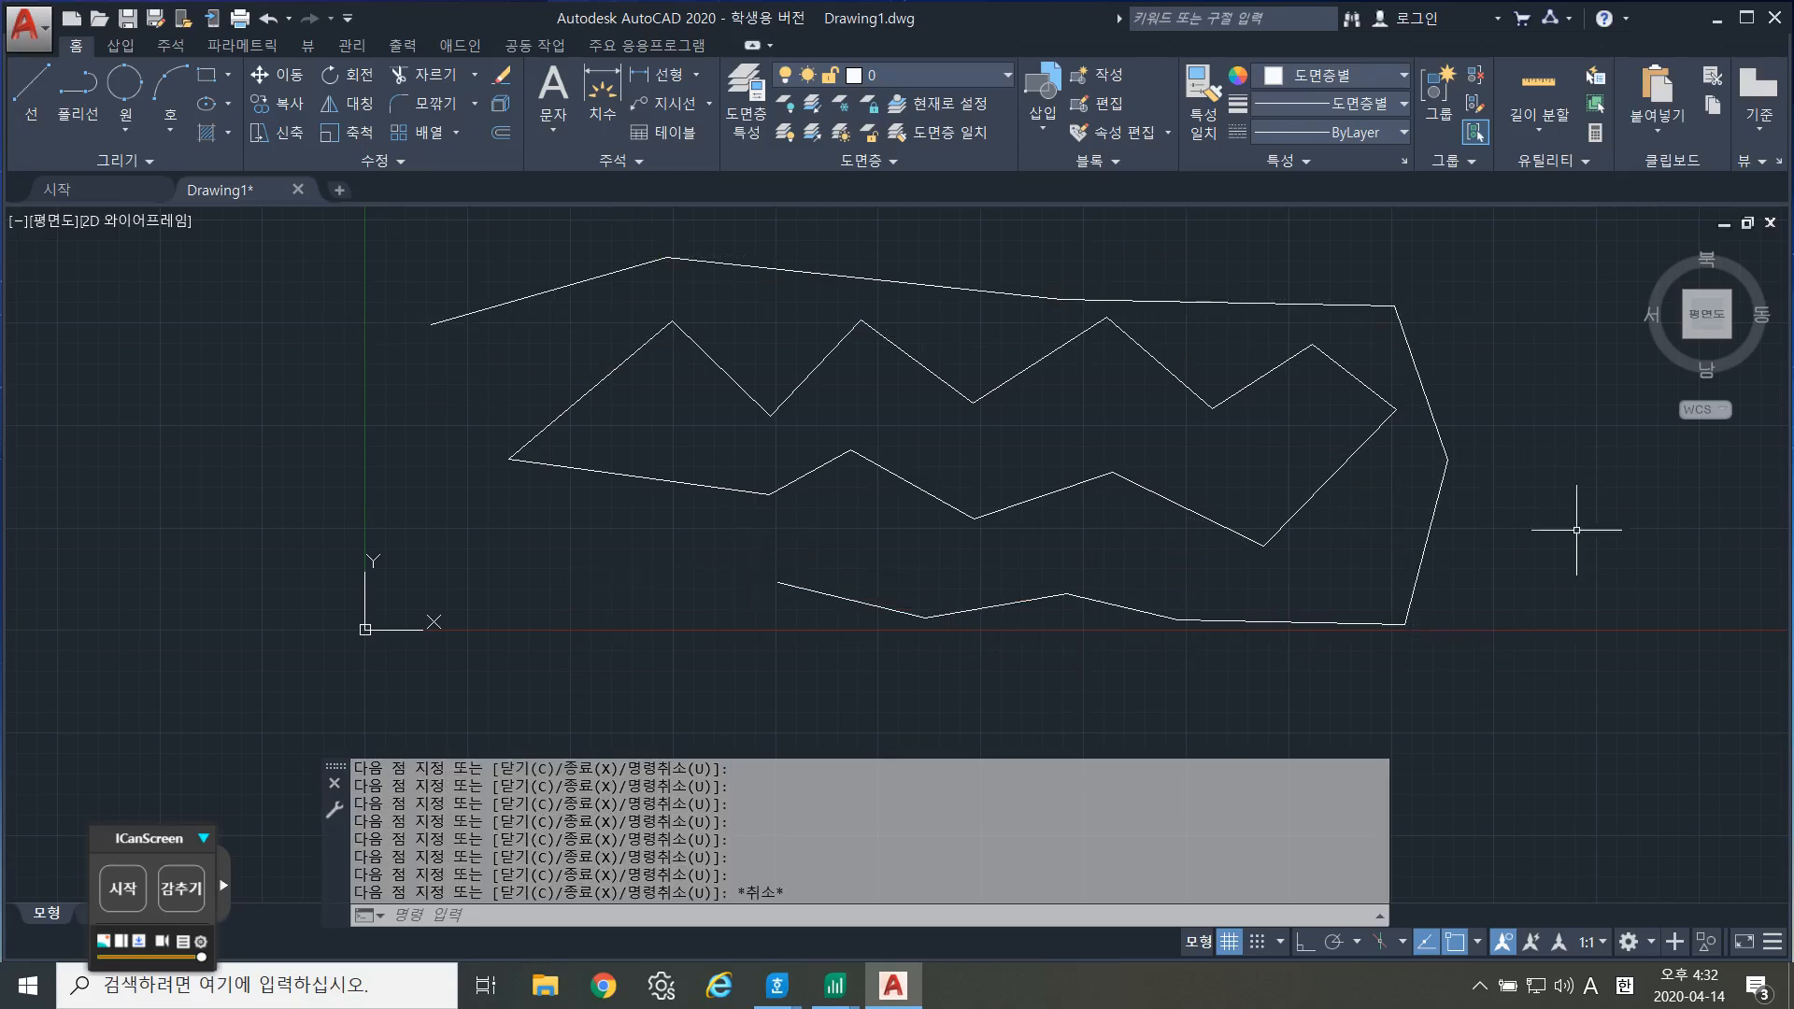
# Erase the closed zigzag outline and the open line chain surrounding it.
pyautogui.click(1525, 653)
pyautogui.click(431, 344)
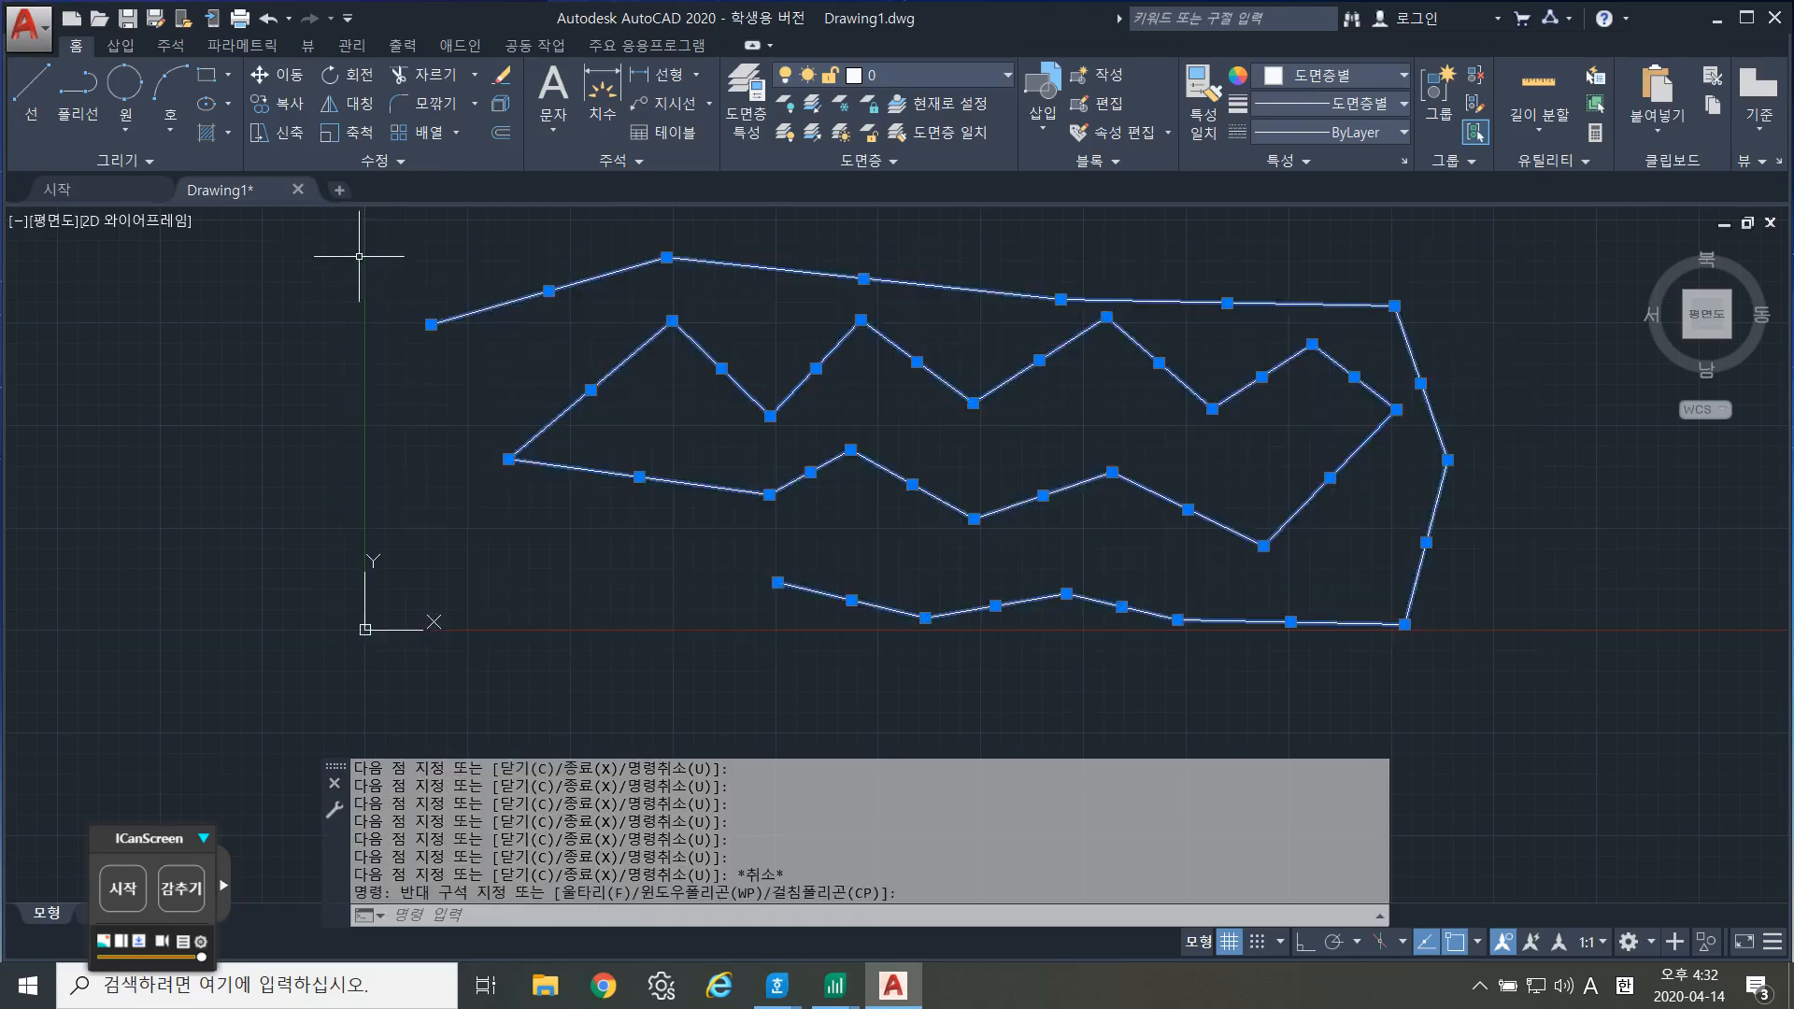
pyautogui.press('Delete')
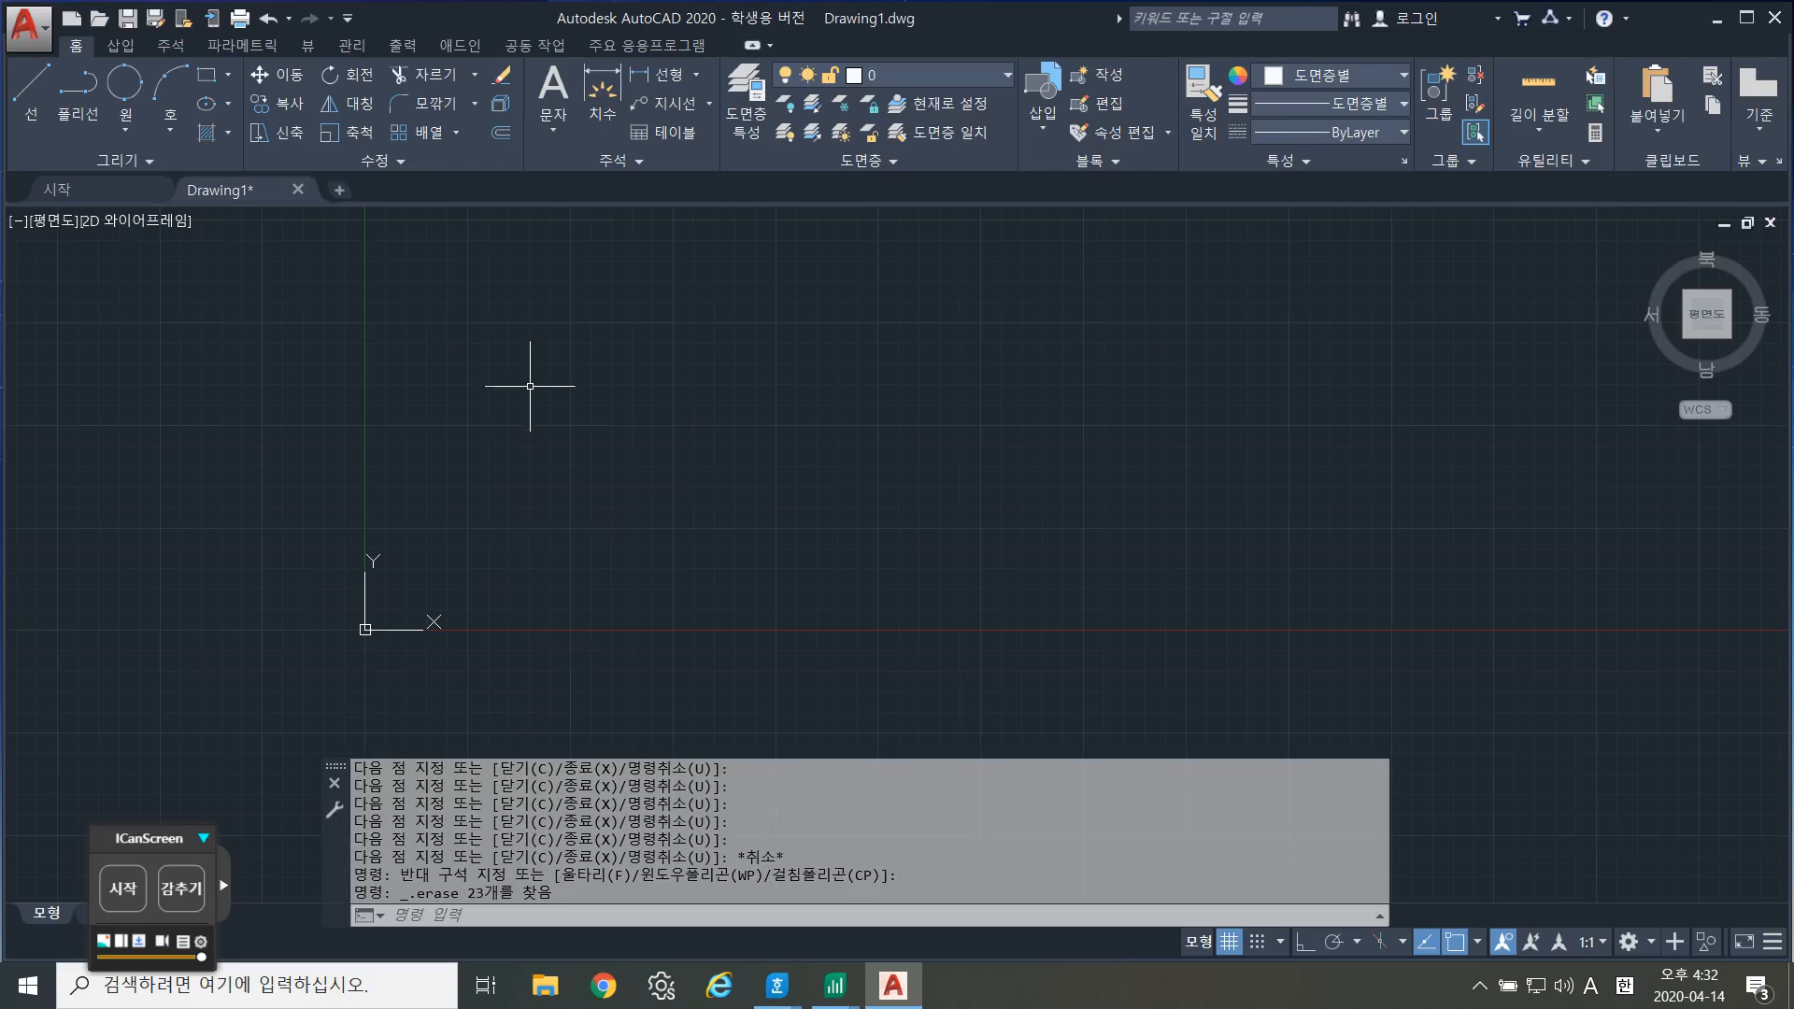
# Draw an open zigzag of five connected segments from left to right with the LINE command's alias L.
pyautogui.write('L')
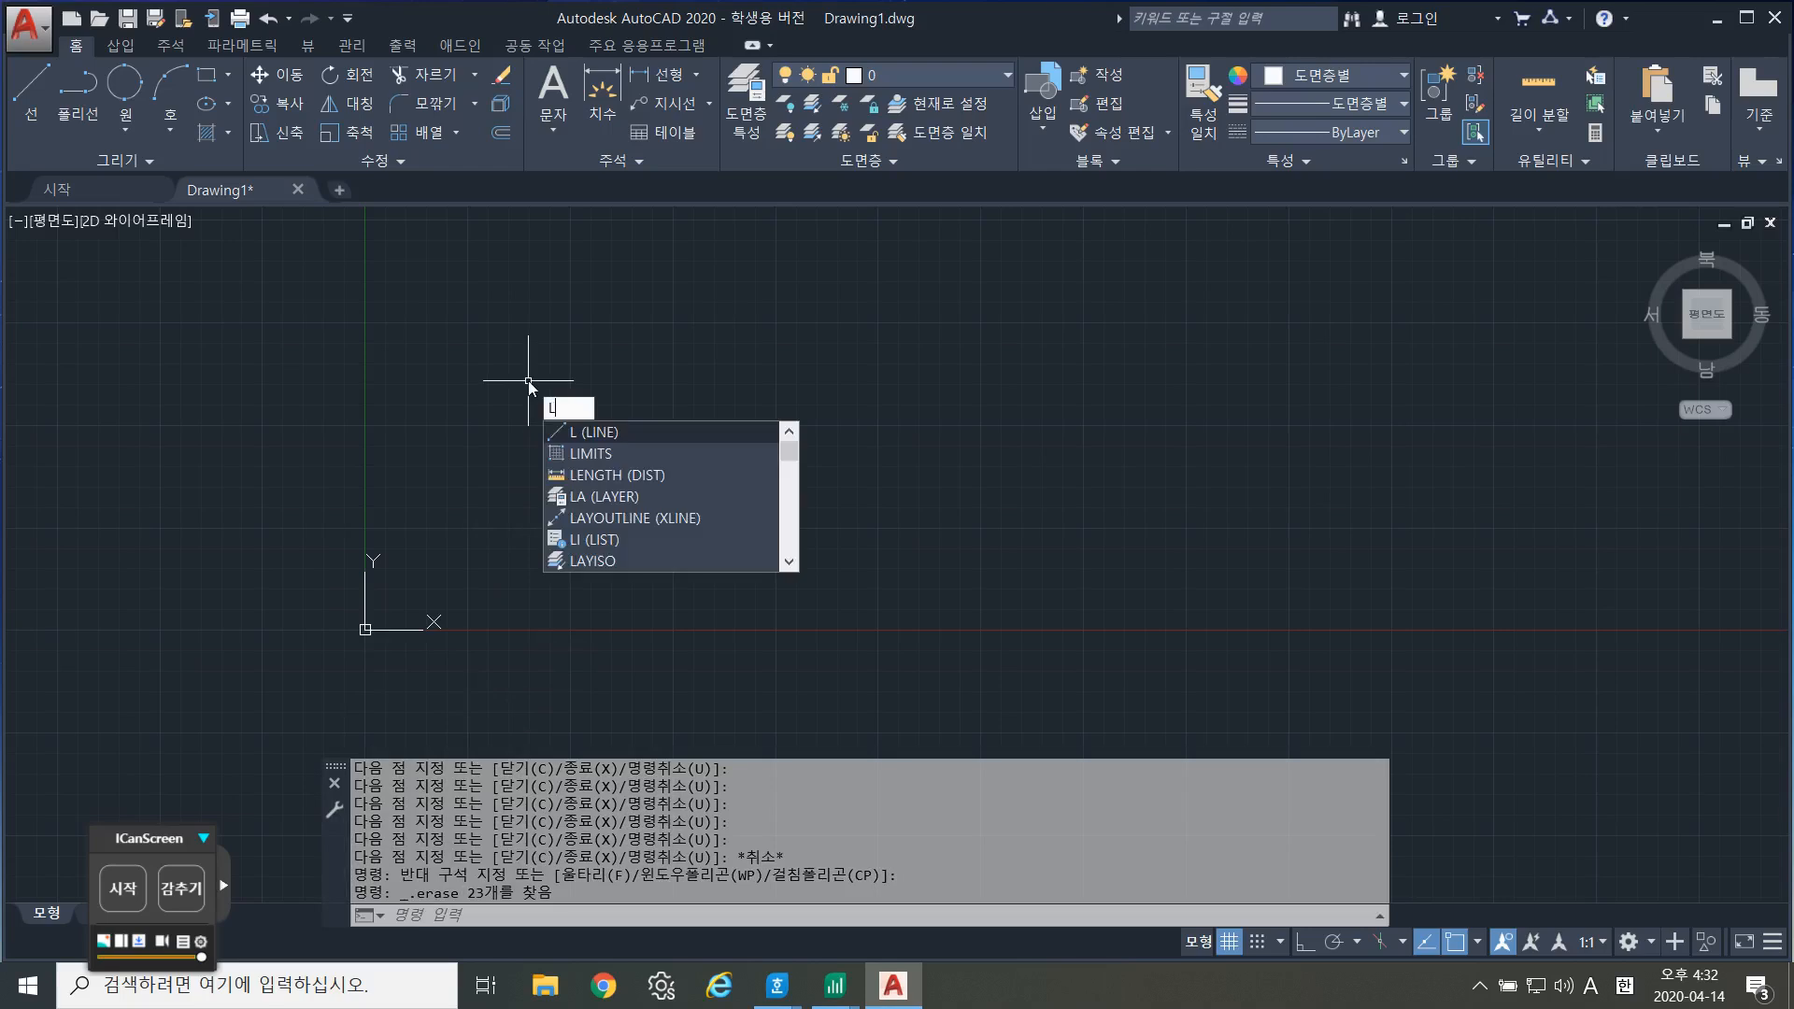
pyautogui.press('Return')
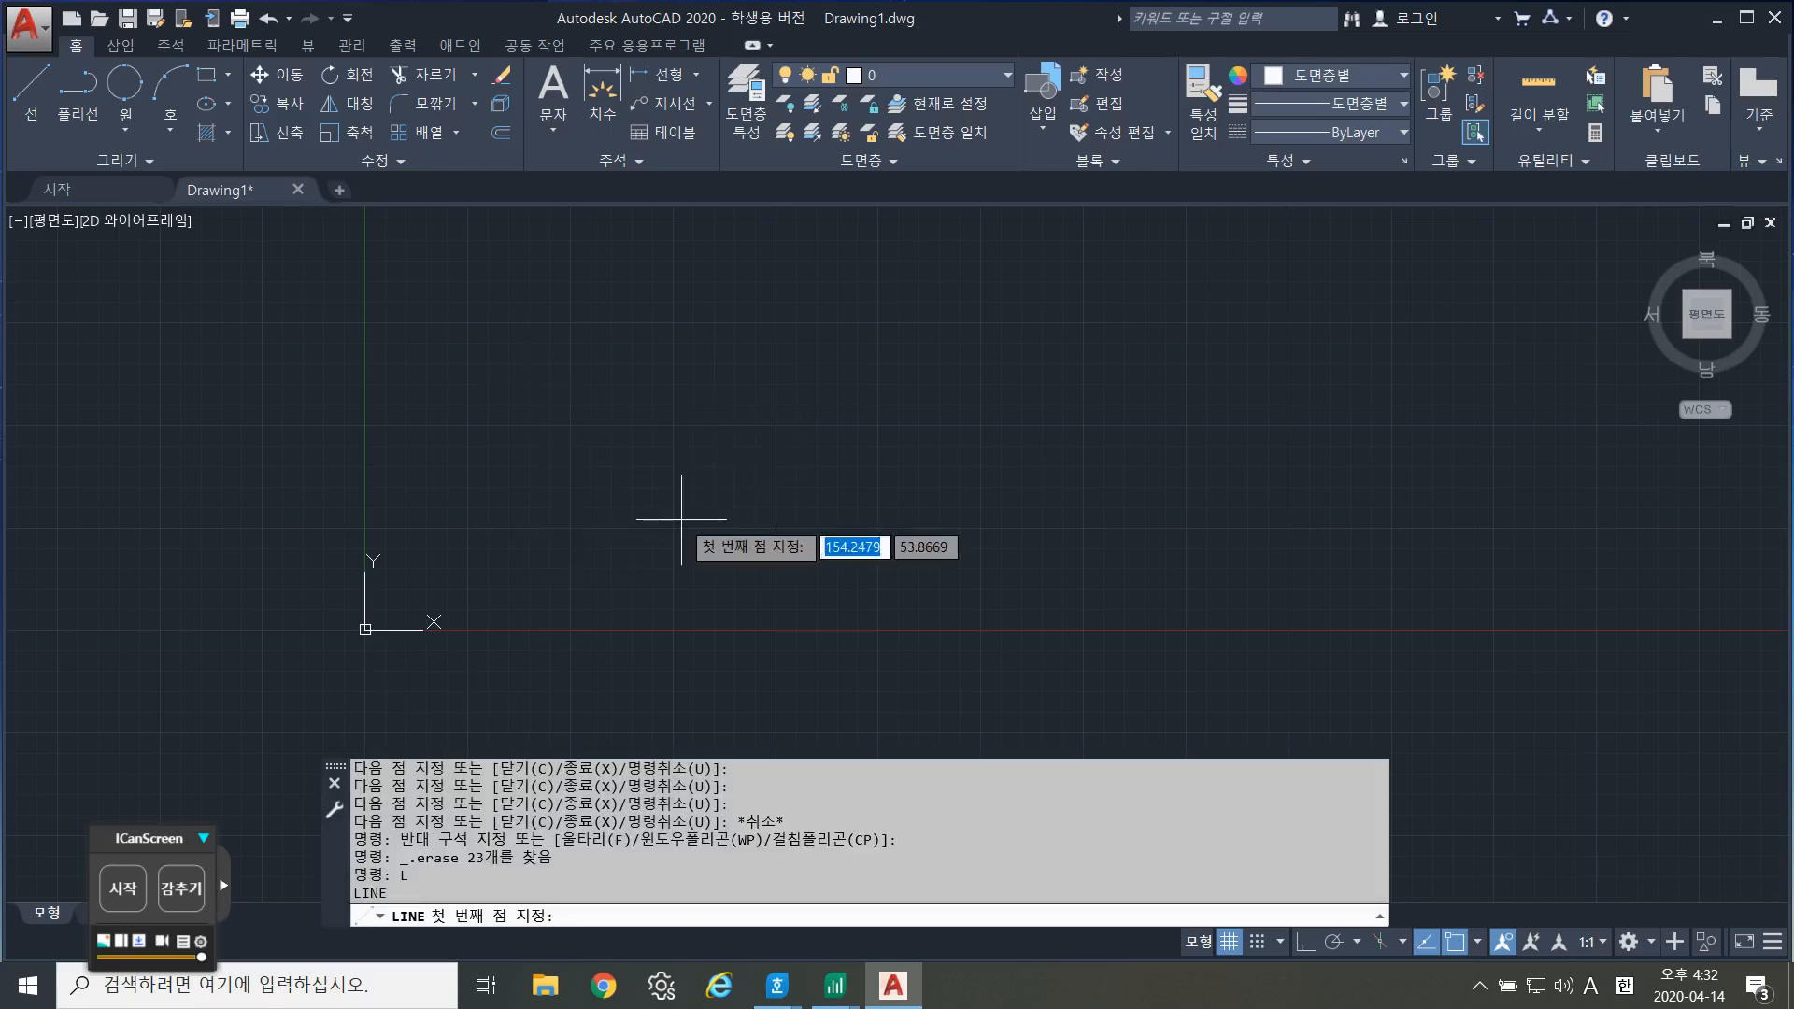
pyautogui.click(435, 450)
pyautogui.click(611, 367)
pyautogui.click(807, 505)
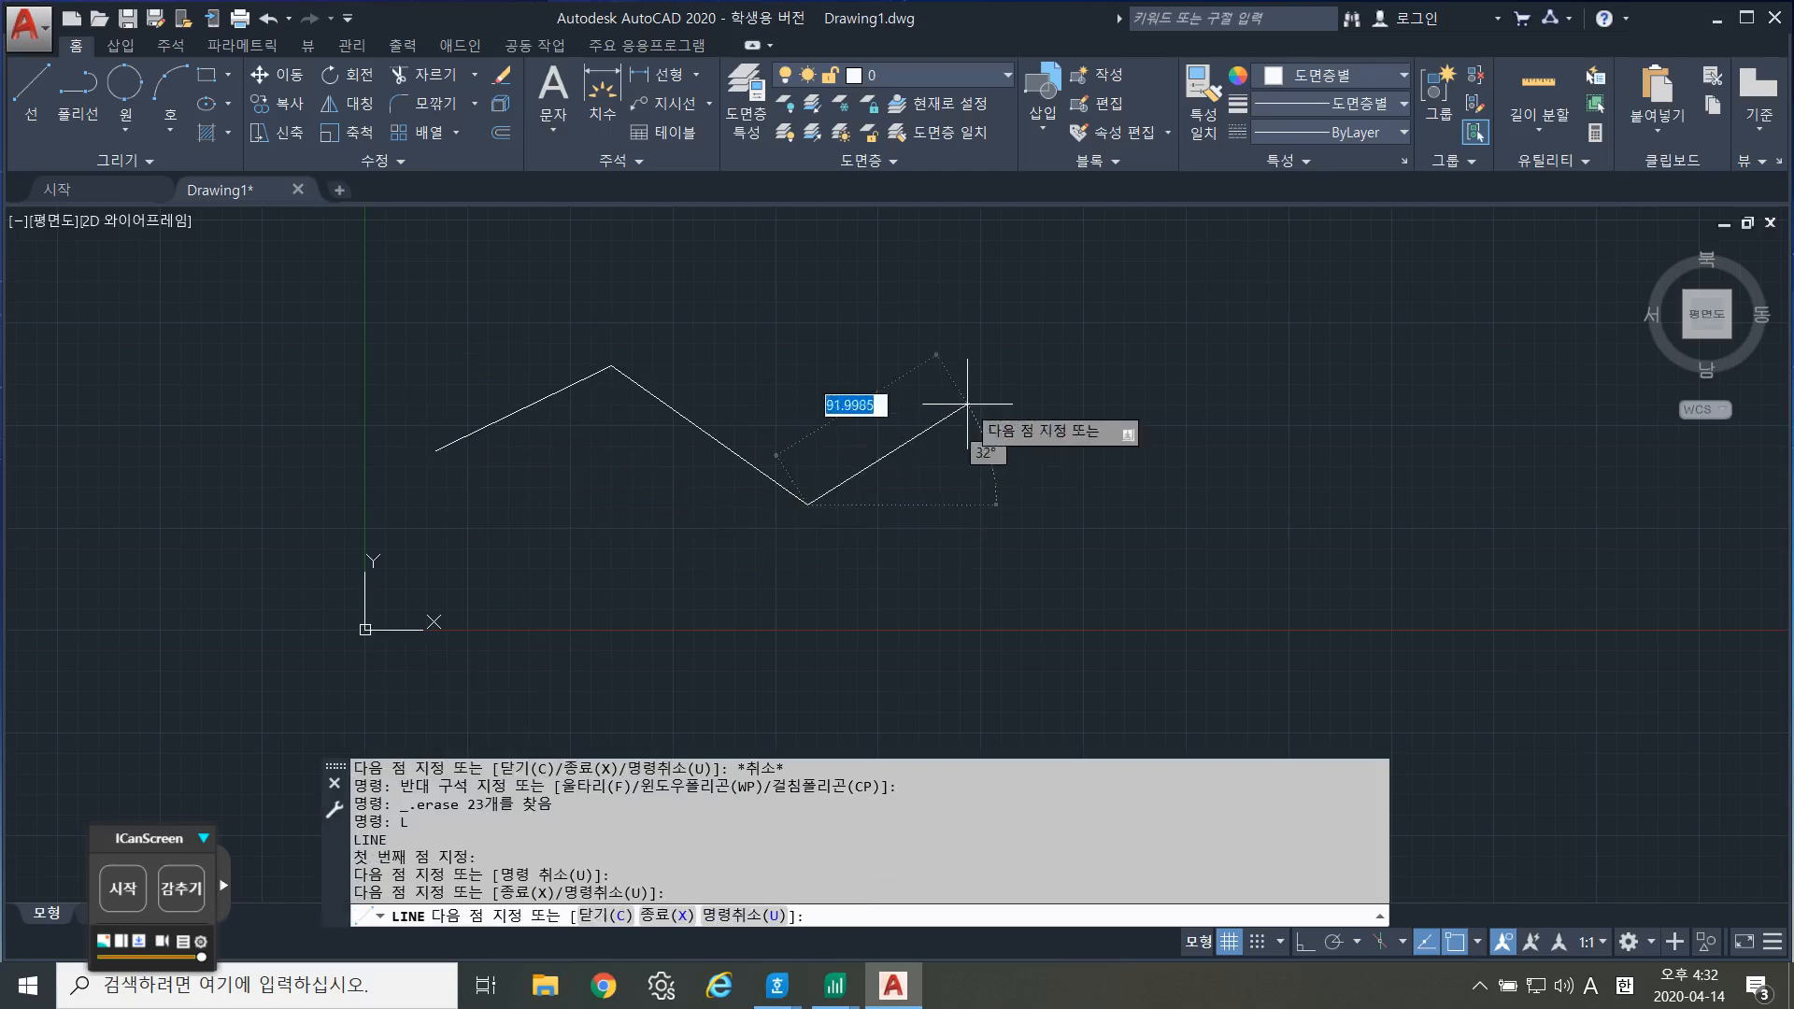
pyautogui.click(970, 402)
pyautogui.click(1094, 535)
pyautogui.click(1265, 394)
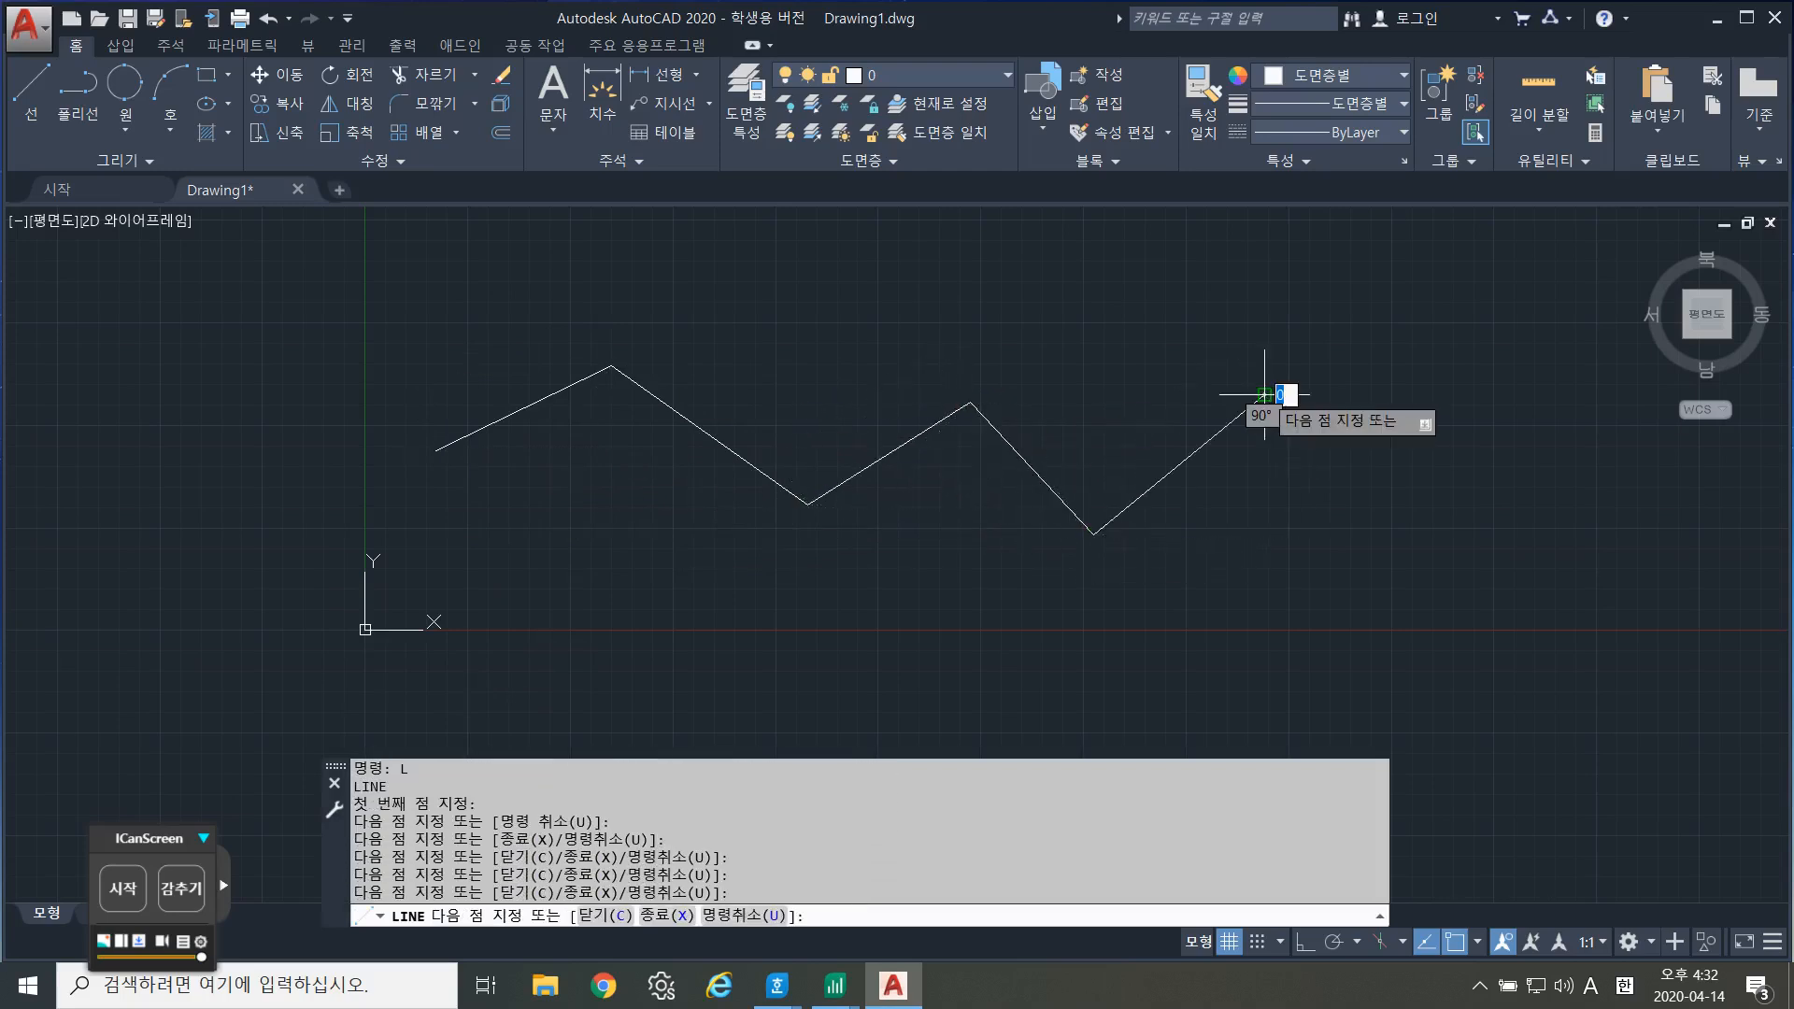
pyautogui.press('Escape')
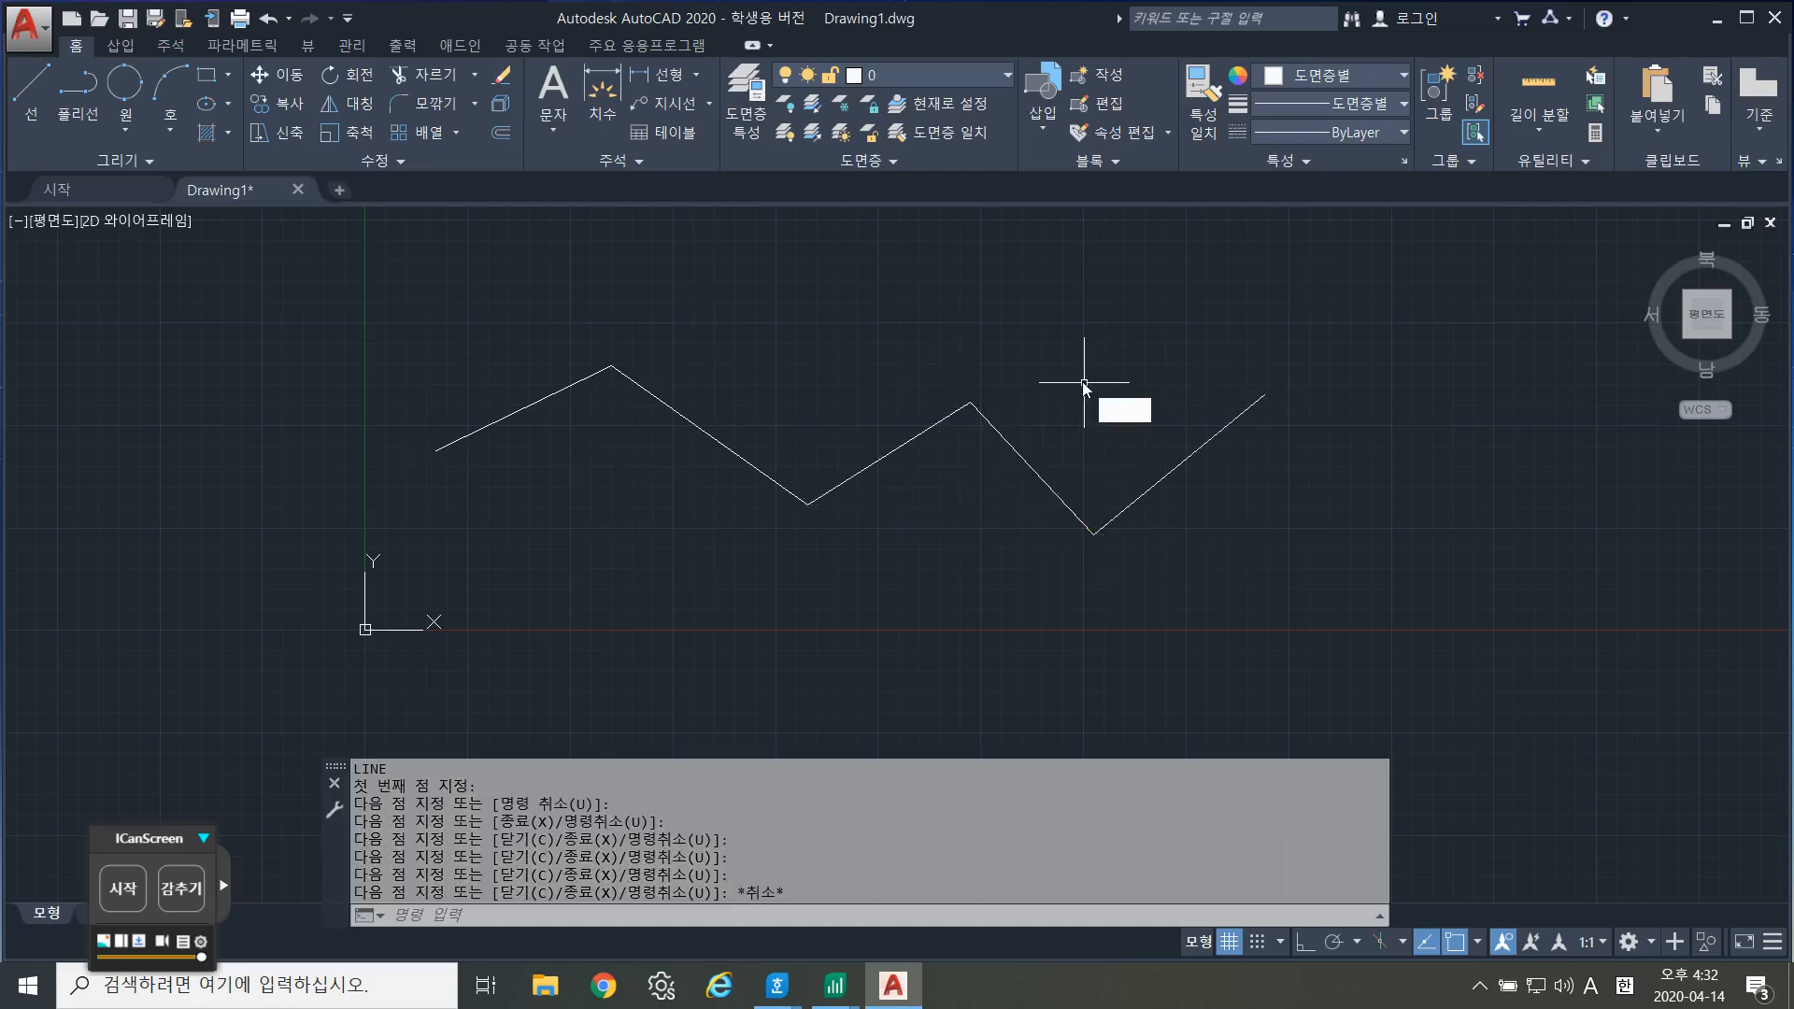
# Draw a second open chain of three line segments from right to left above the five-segment zigzag.
pyautogui.write('L')
pyautogui.press('Return')
pyautogui.click(1082, 308)
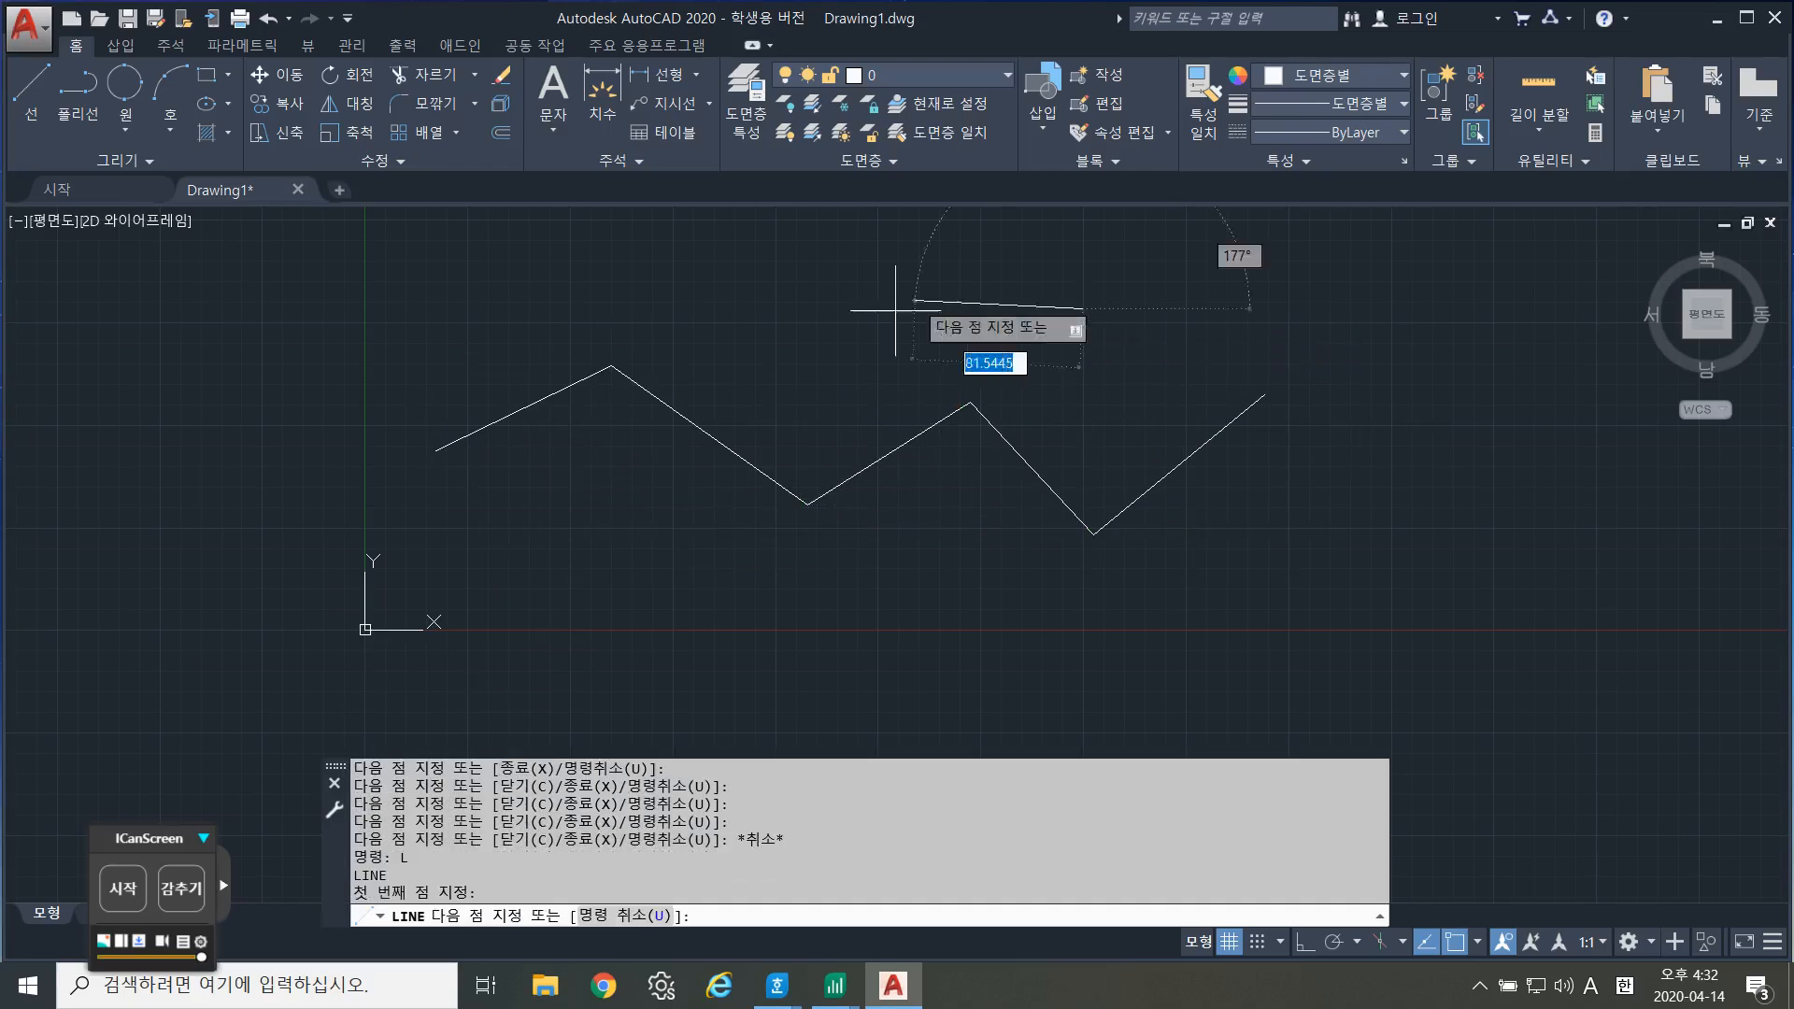
pyautogui.click(857, 352)
pyautogui.click(638, 250)
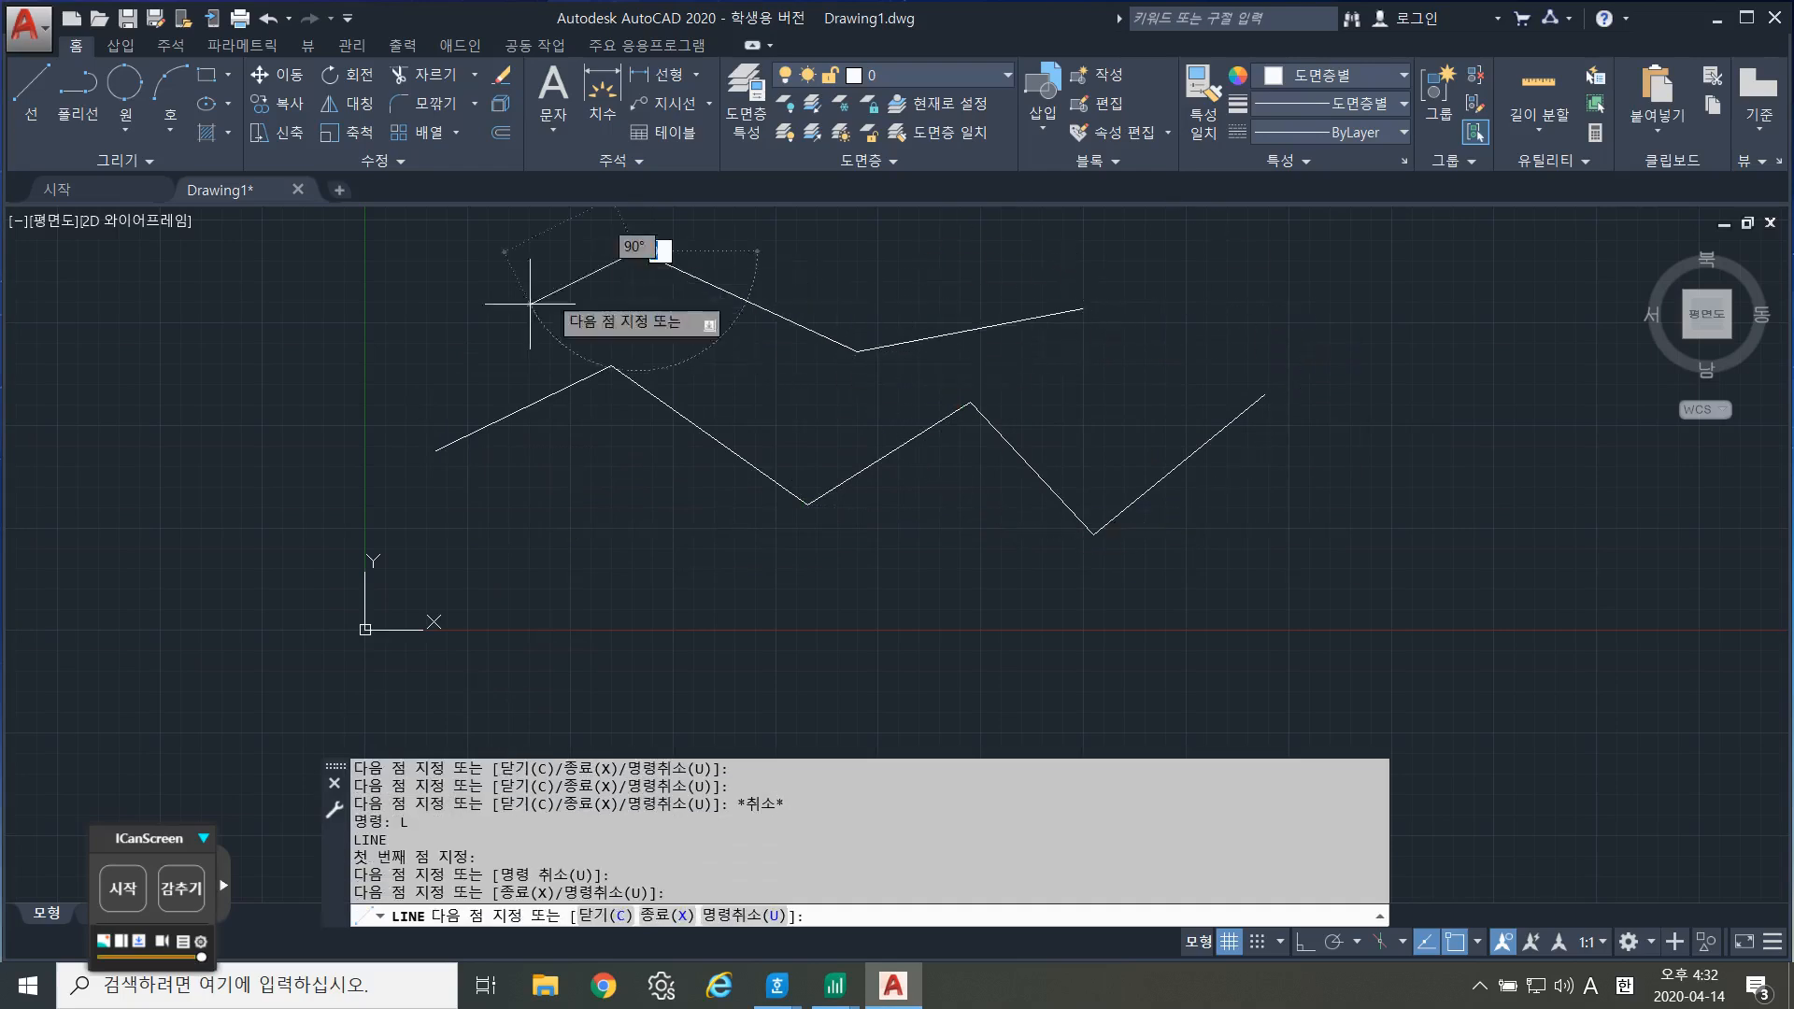
pyautogui.click(427, 328)
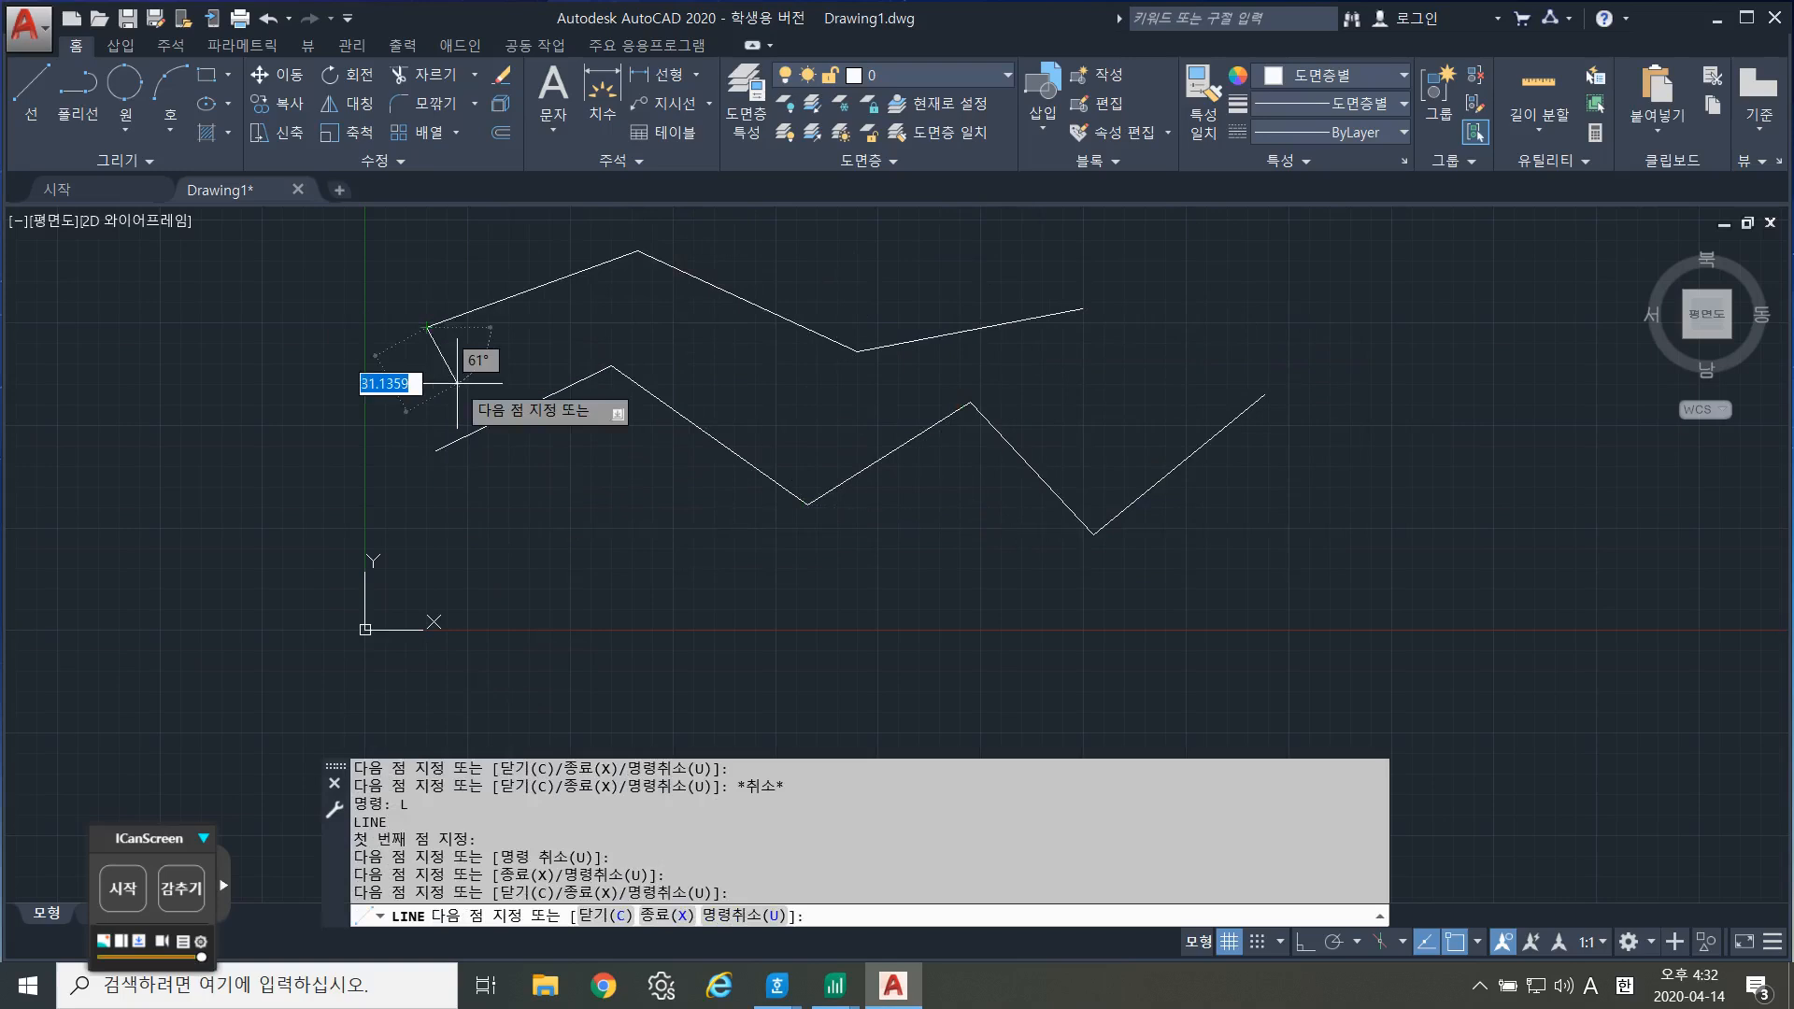
pyautogui.press('Escape')
# Erase both open zigzag line chains with one crossing selection.
pyautogui.click(1354, 552)
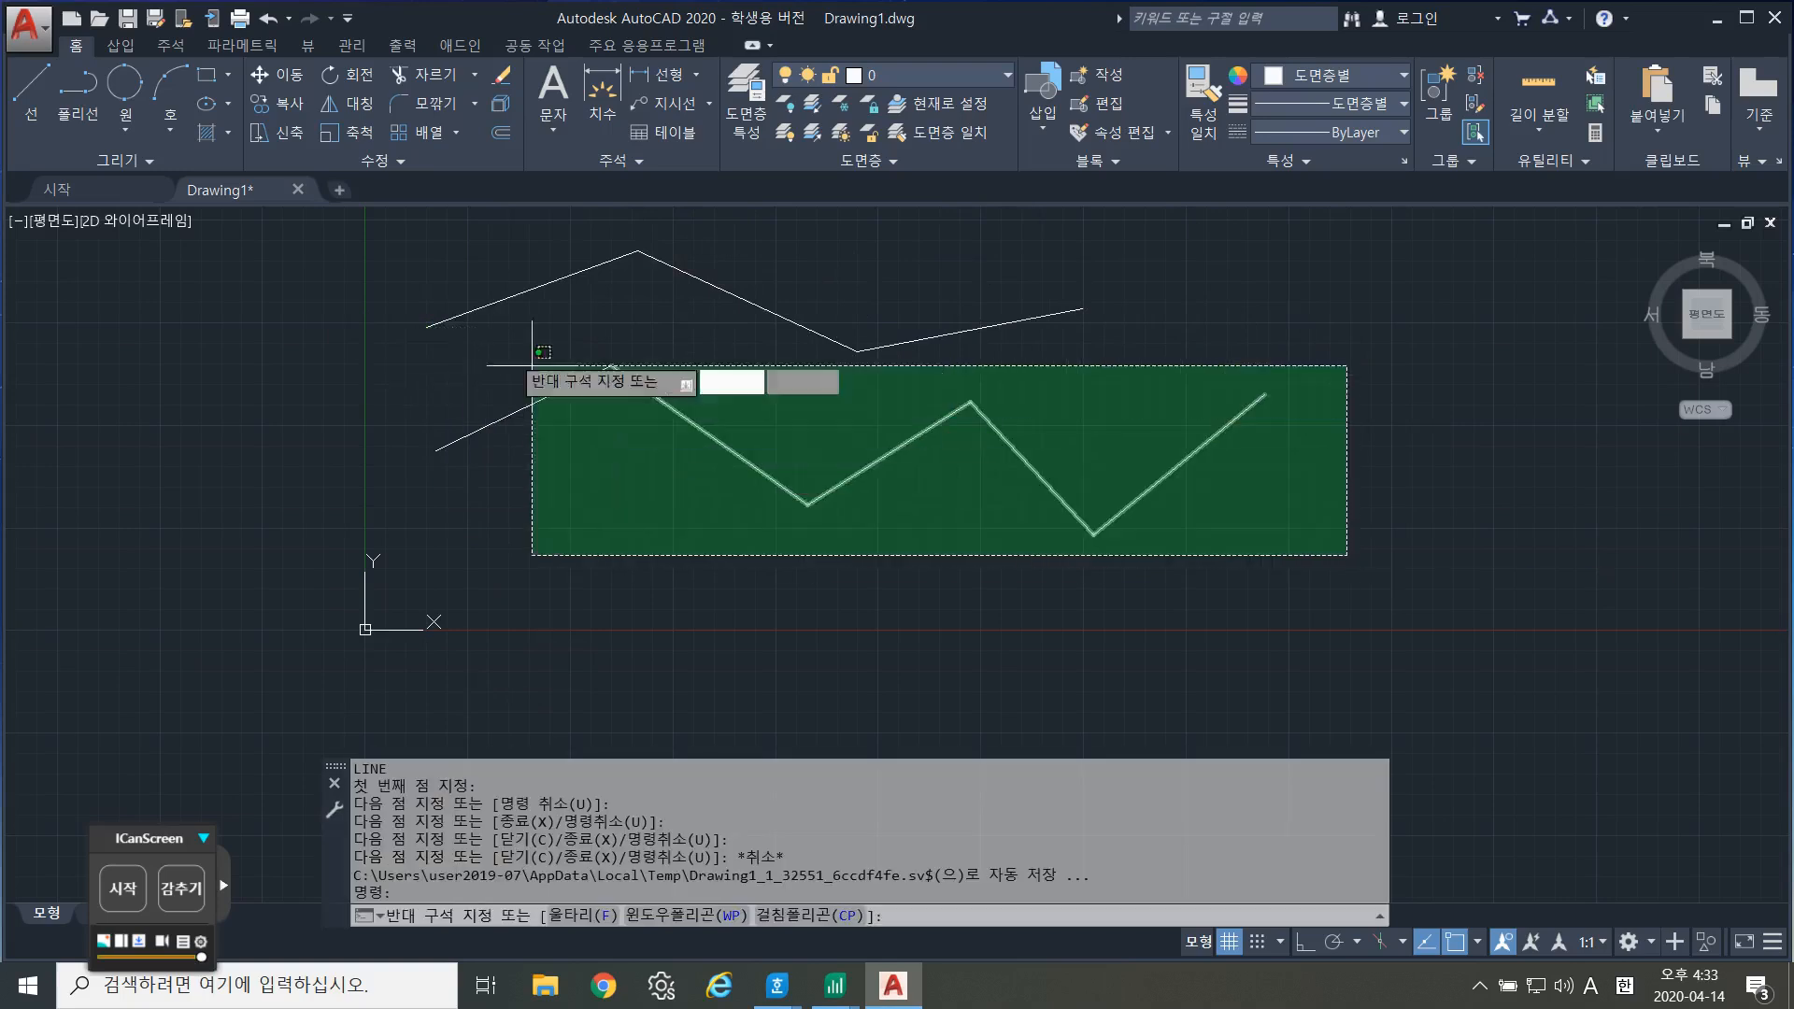
pyautogui.click(433, 265)
pyautogui.press('Delete')
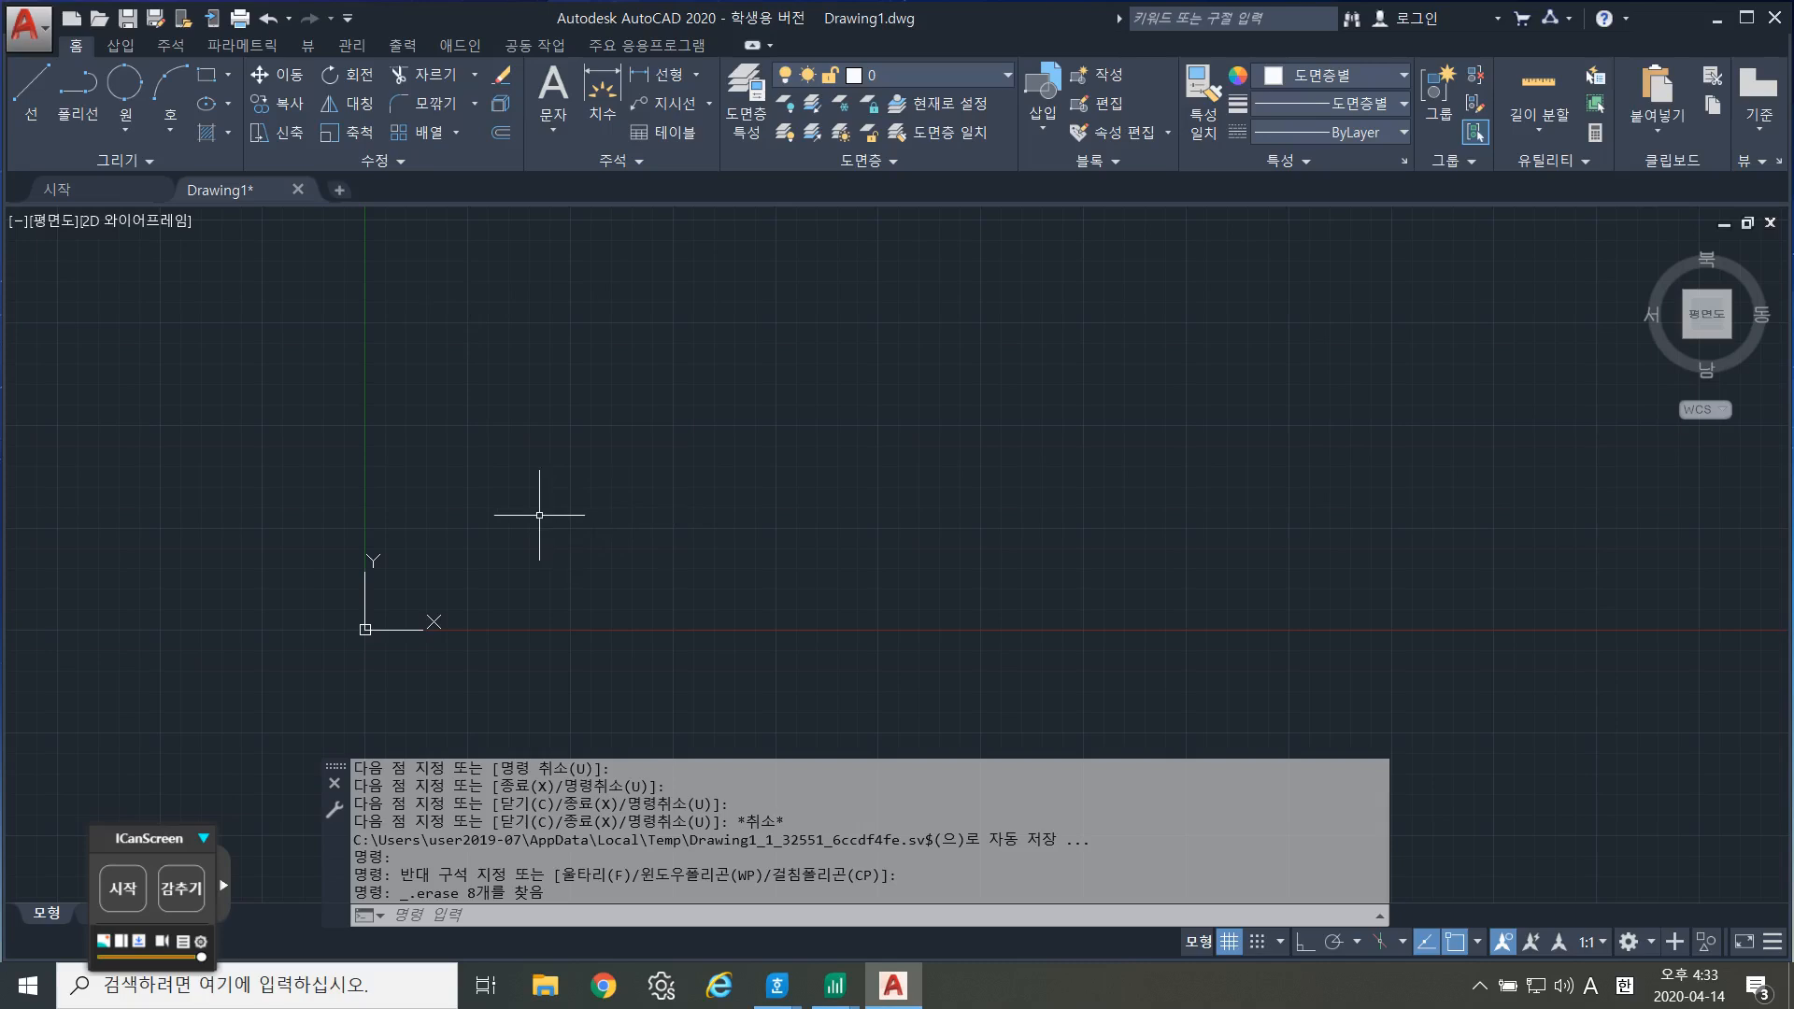
# Draw an open zigzag of three connected line segments above the X axis, rising, falling and rising again.
pyautogui.write('l')
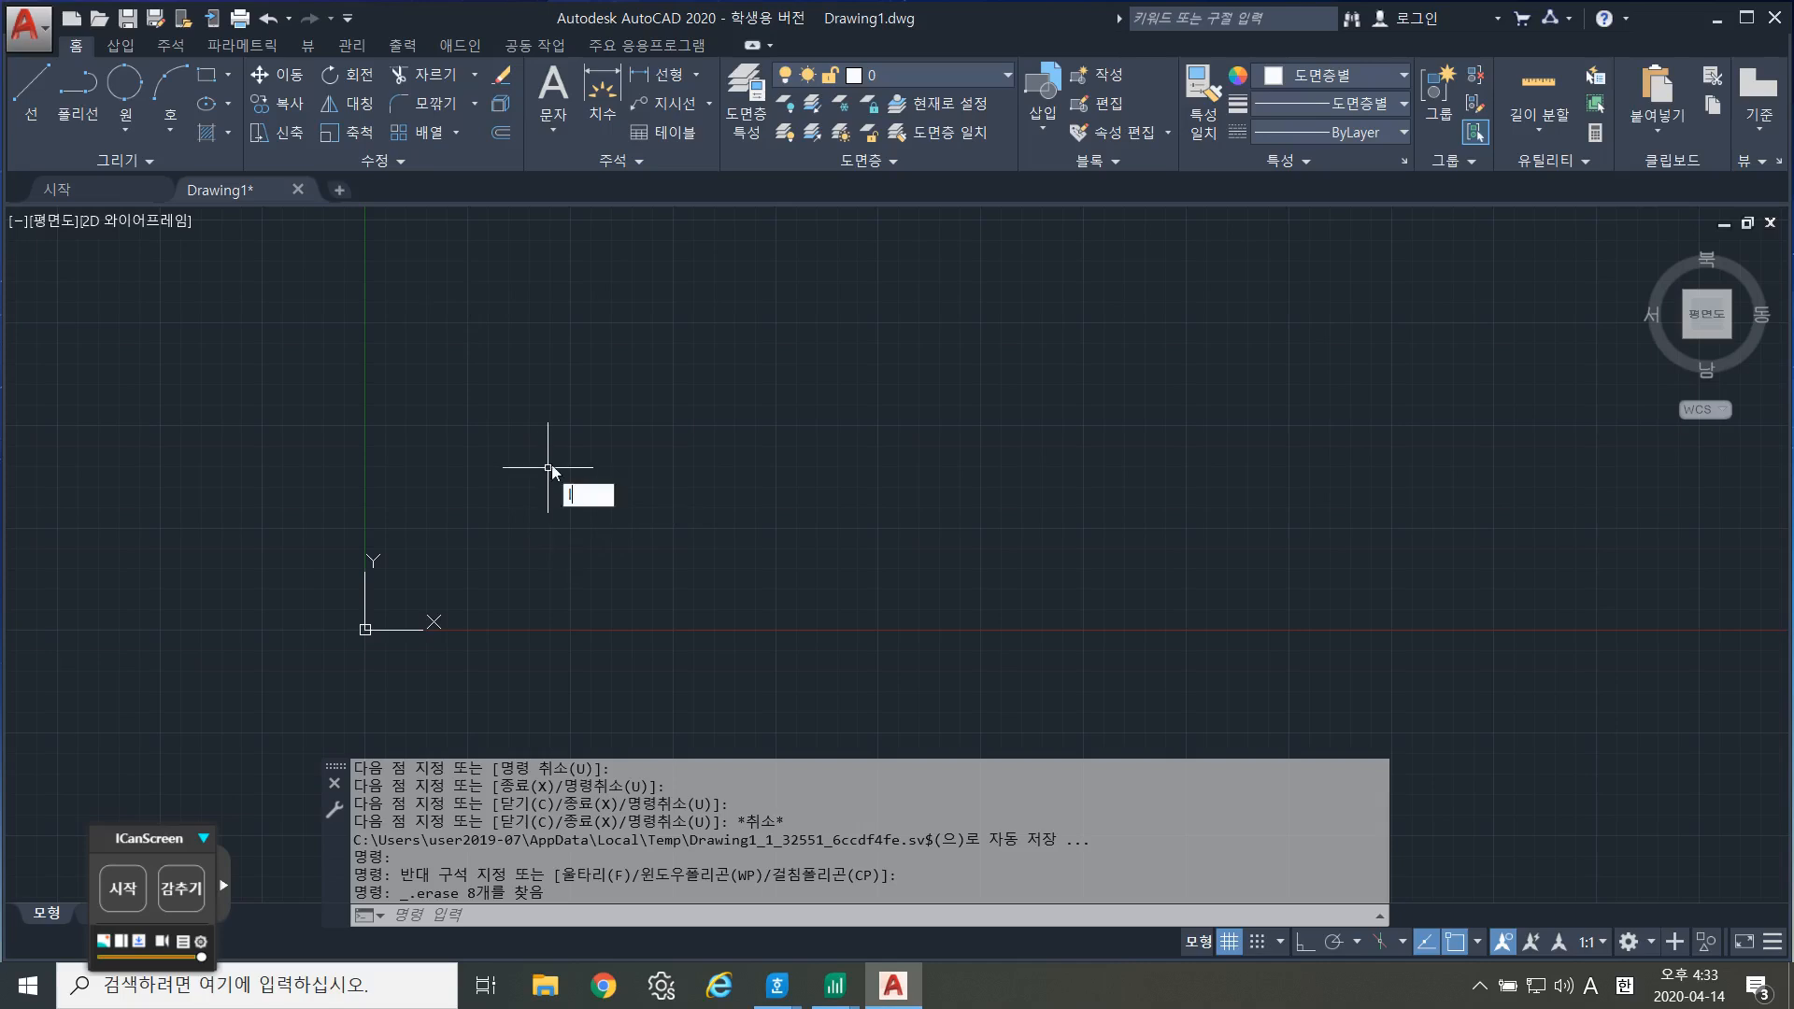
pyautogui.press('Return')
pyautogui.click(515, 460)
pyautogui.click(615, 331)
pyautogui.click(820, 464)
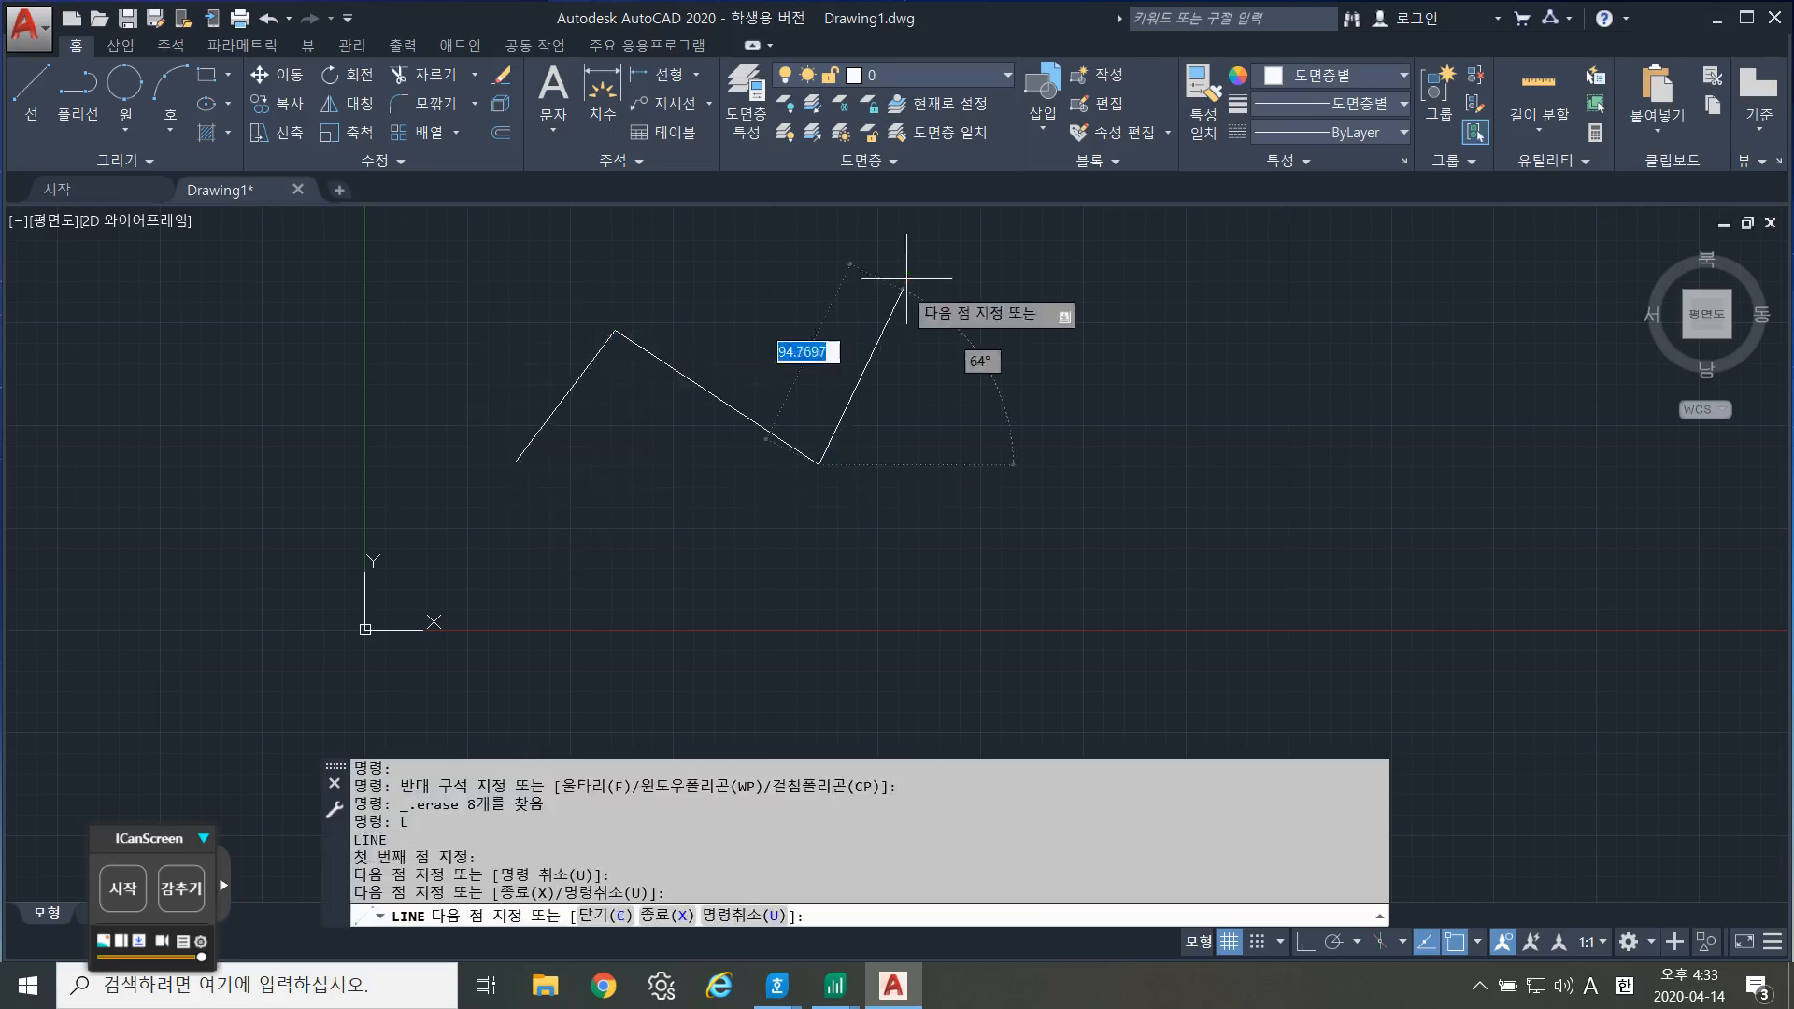
pyautogui.click(907, 277)
pyautogui.press('Escape')
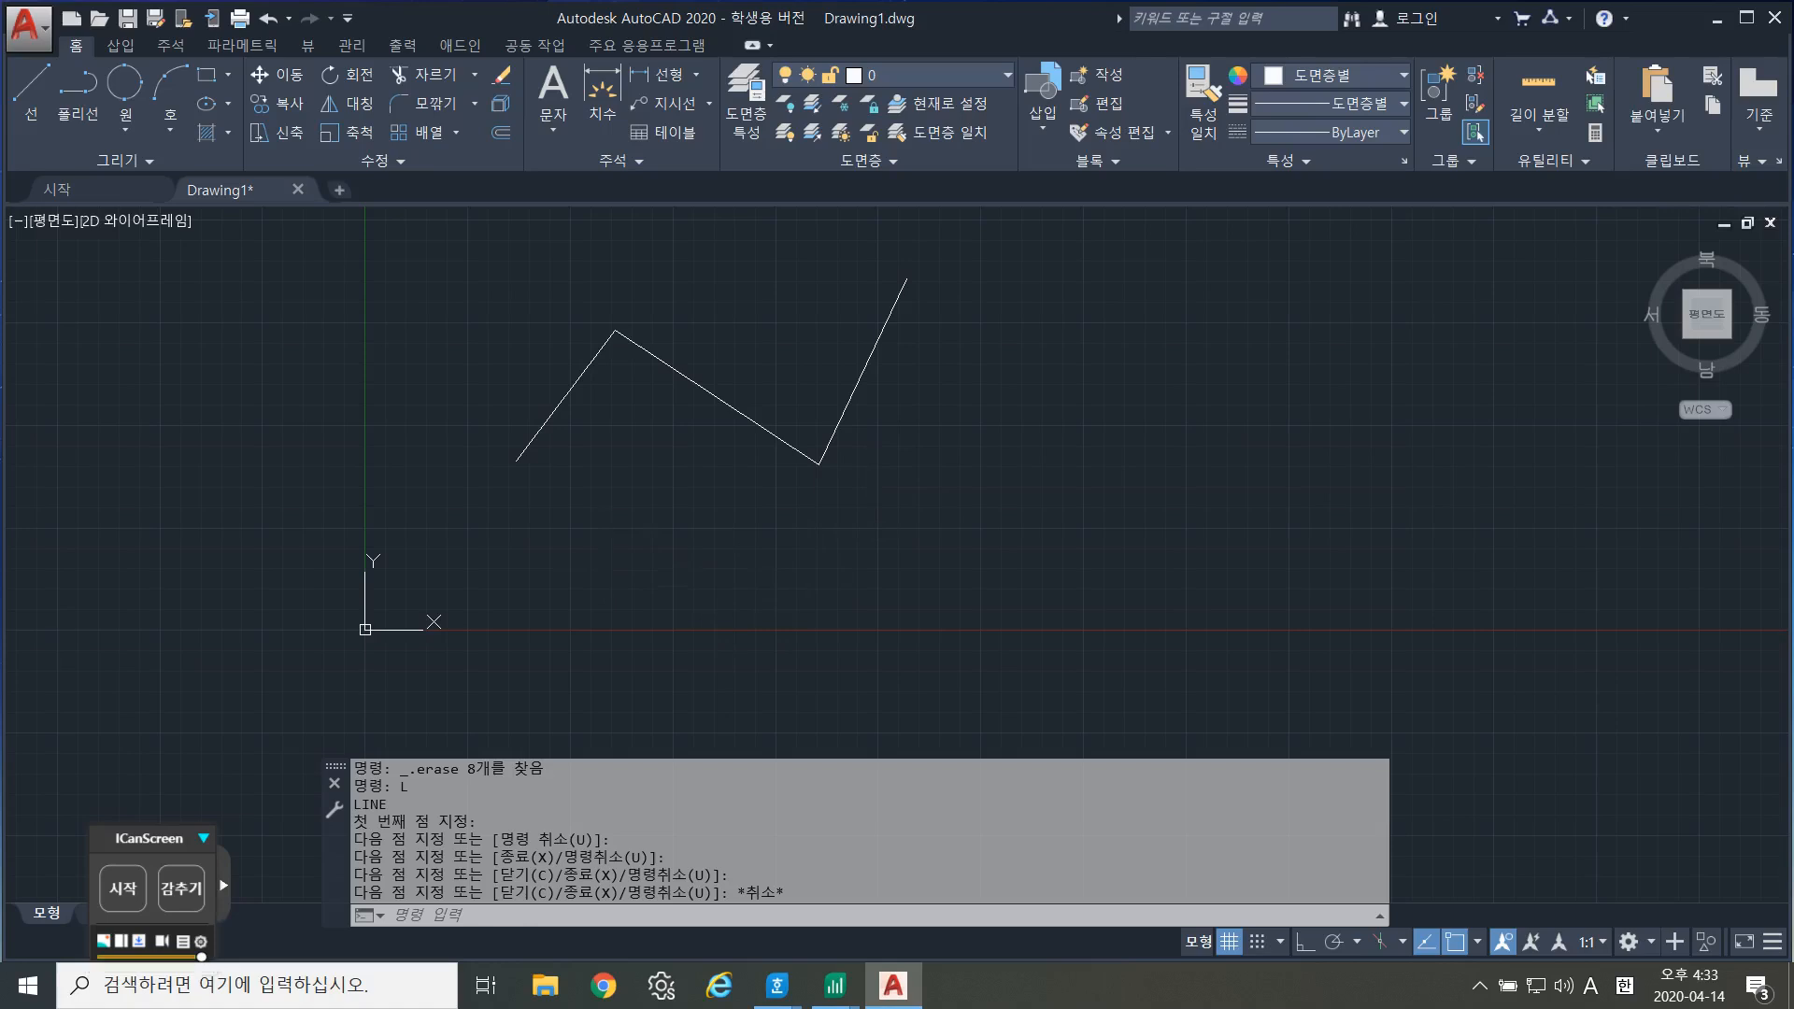
# Repeat the LINE command to draw a second open three-segment zigzag just below the first one.
pyautogui.press('Return')
pyautogui.click(574, 544)
pyautogui.click(639, 451)
pyautogui.click(795, 546)
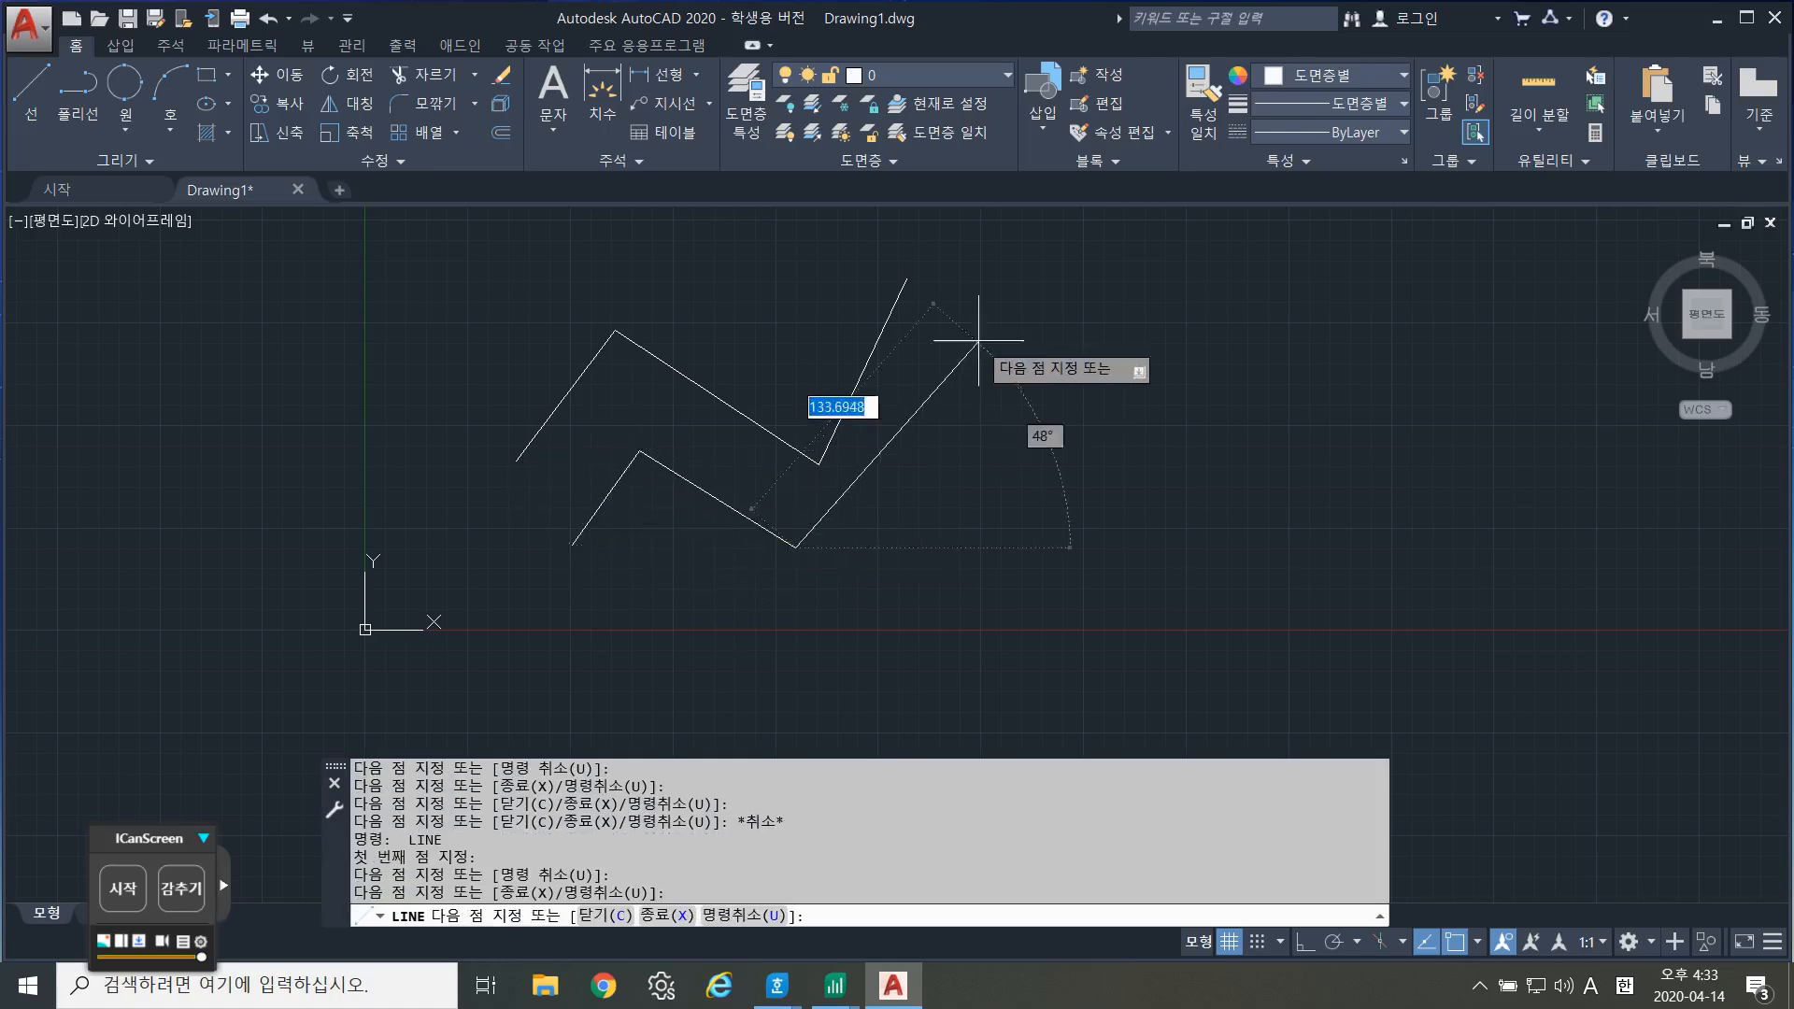
pyautogui.click(979, 340)
pyautogui.press('Escape')
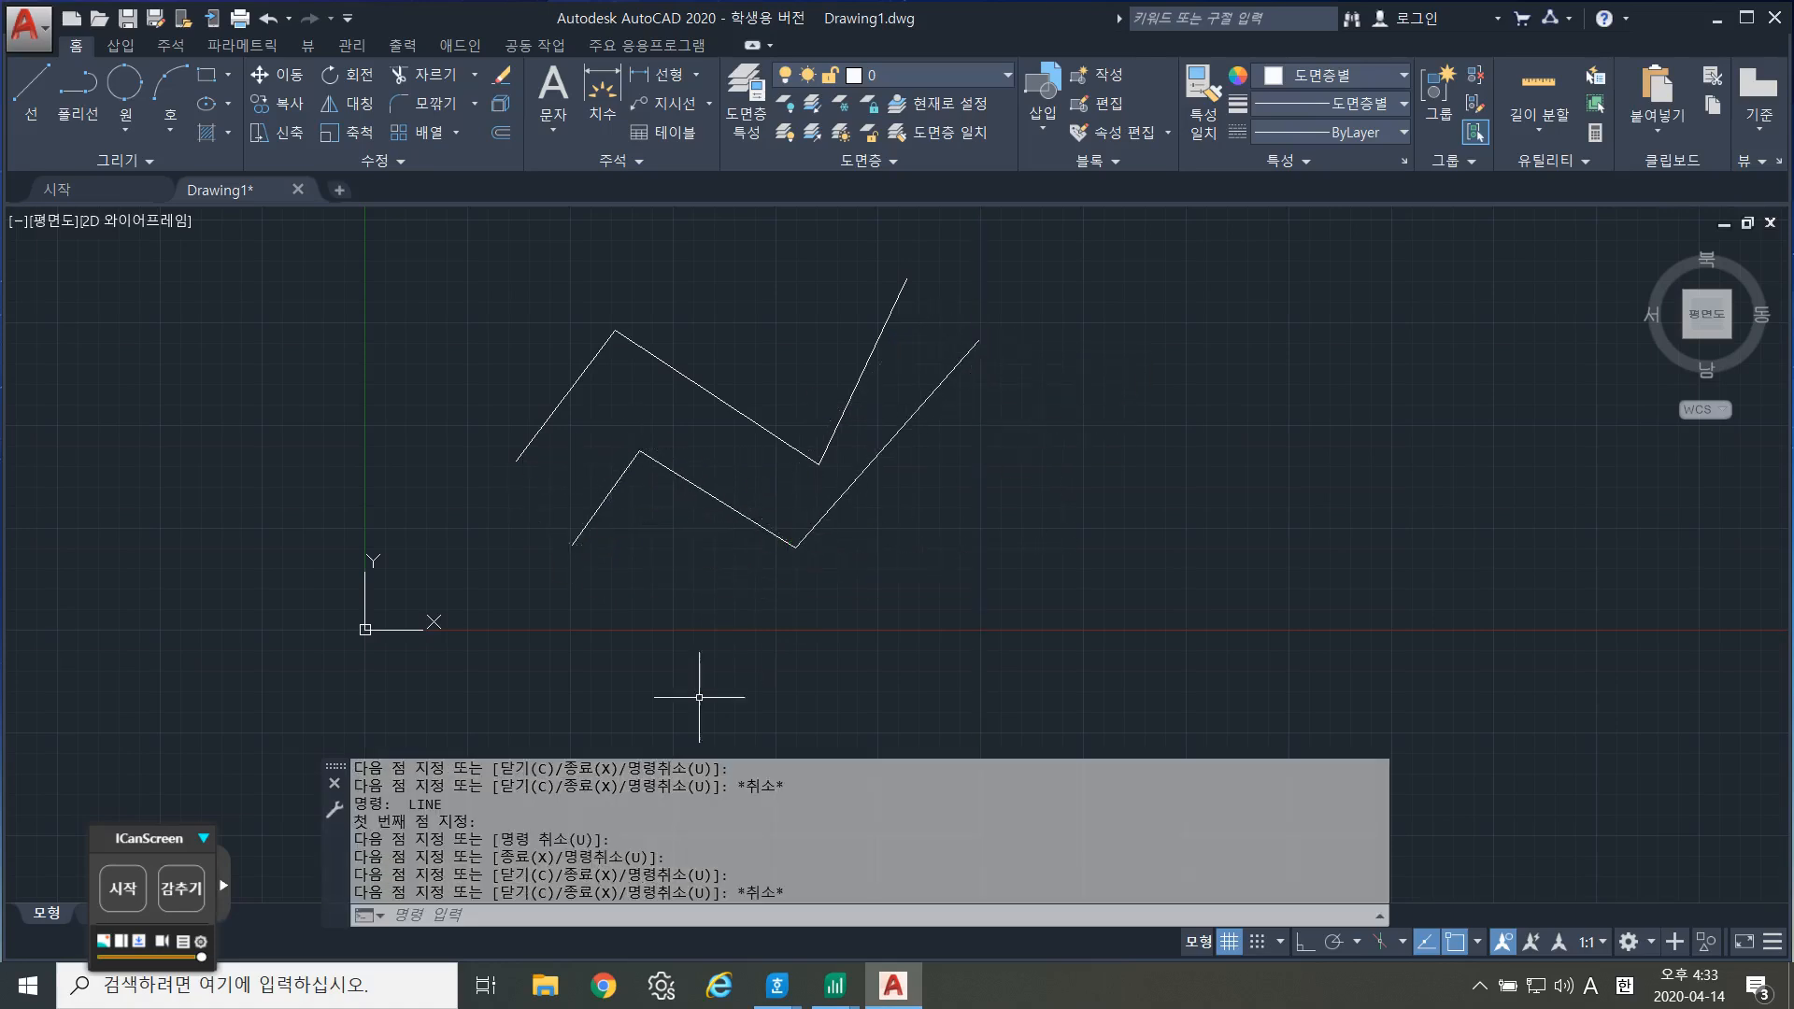
# Repeat the LINE command to draw a third, flatter three-segment zigzag between the second zigzag and the X axis.
pyautogui.press('Return')
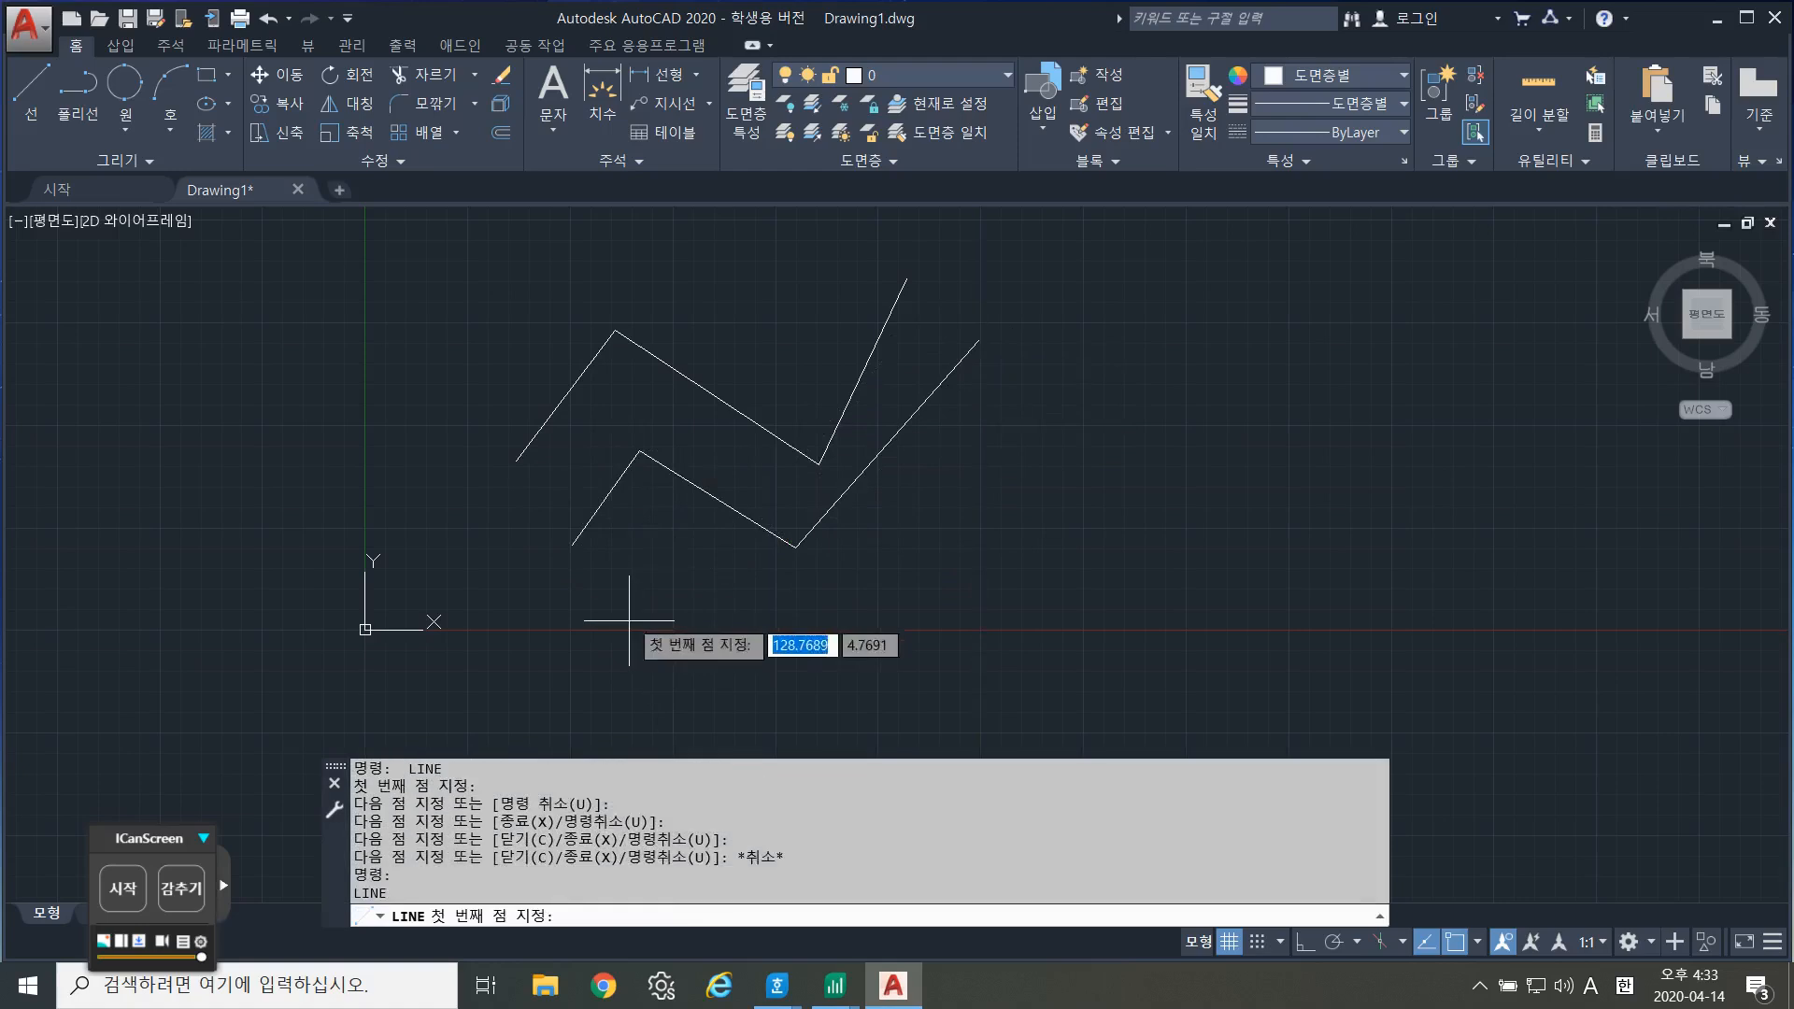
pyautogui.click(626, 608)
pyautogui.click(697, 560)
pyautogui.click(824, 613)
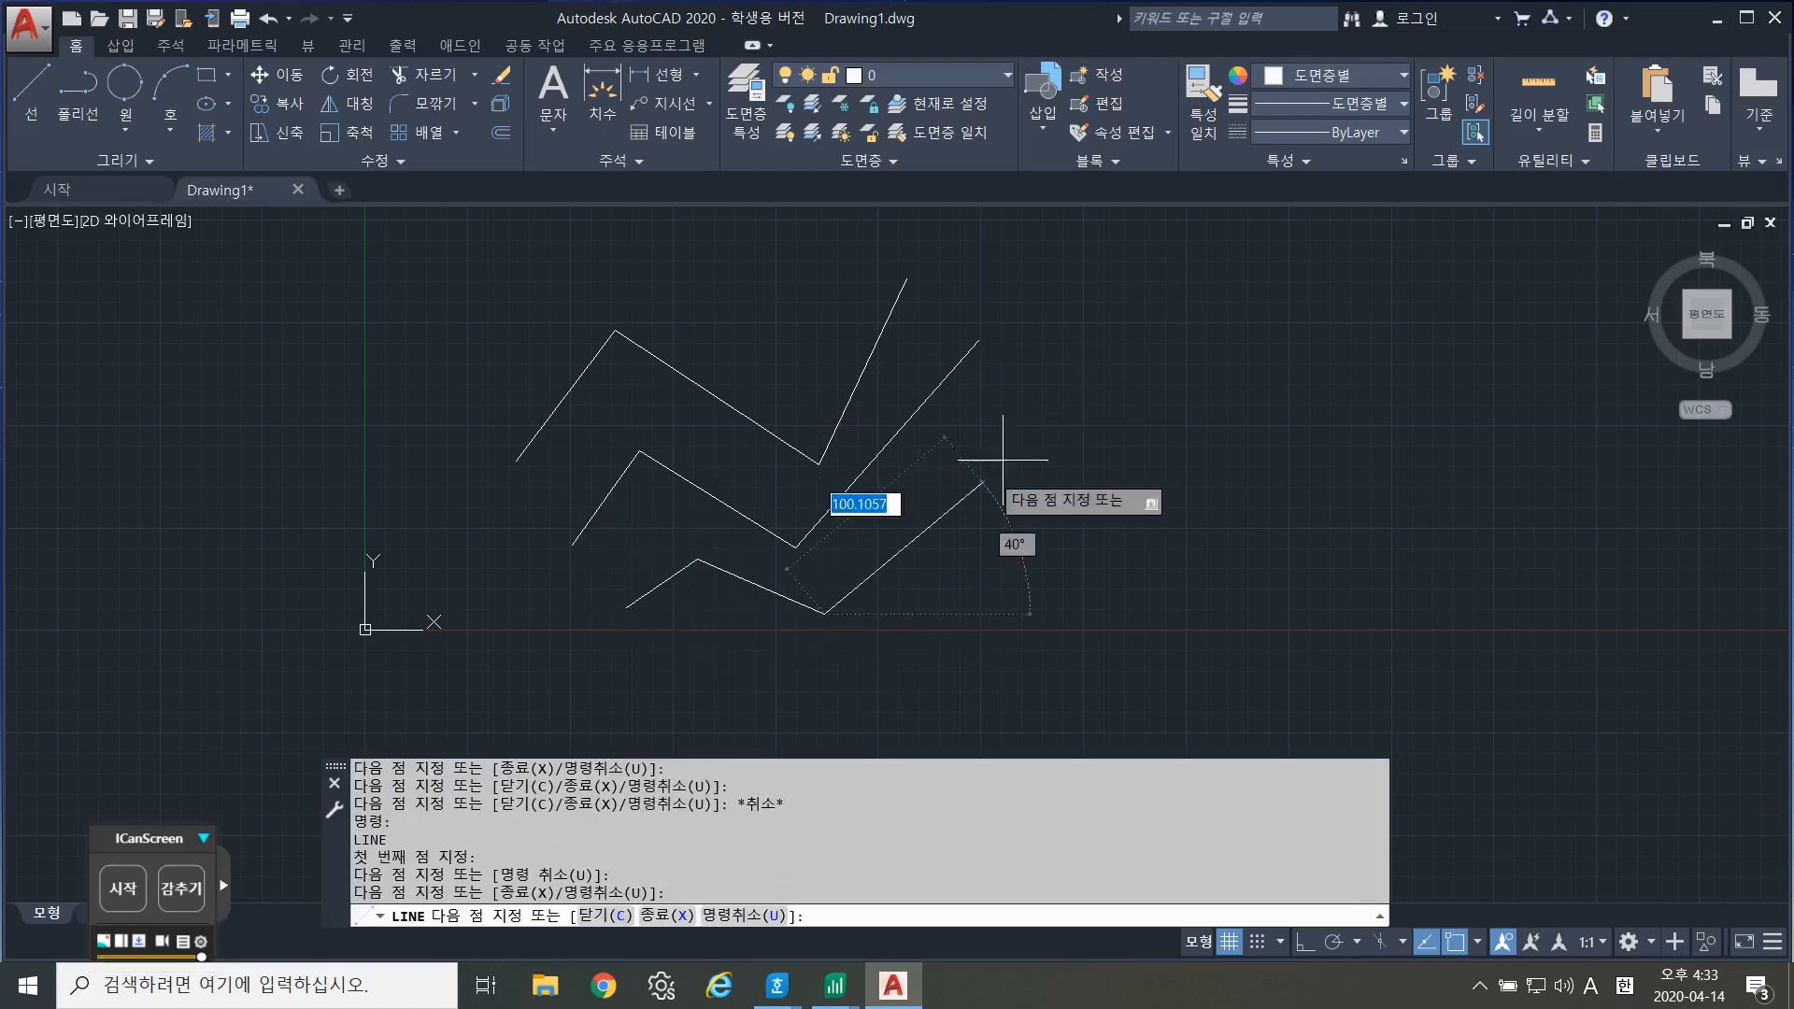
pyautogui.click(1009, 453)
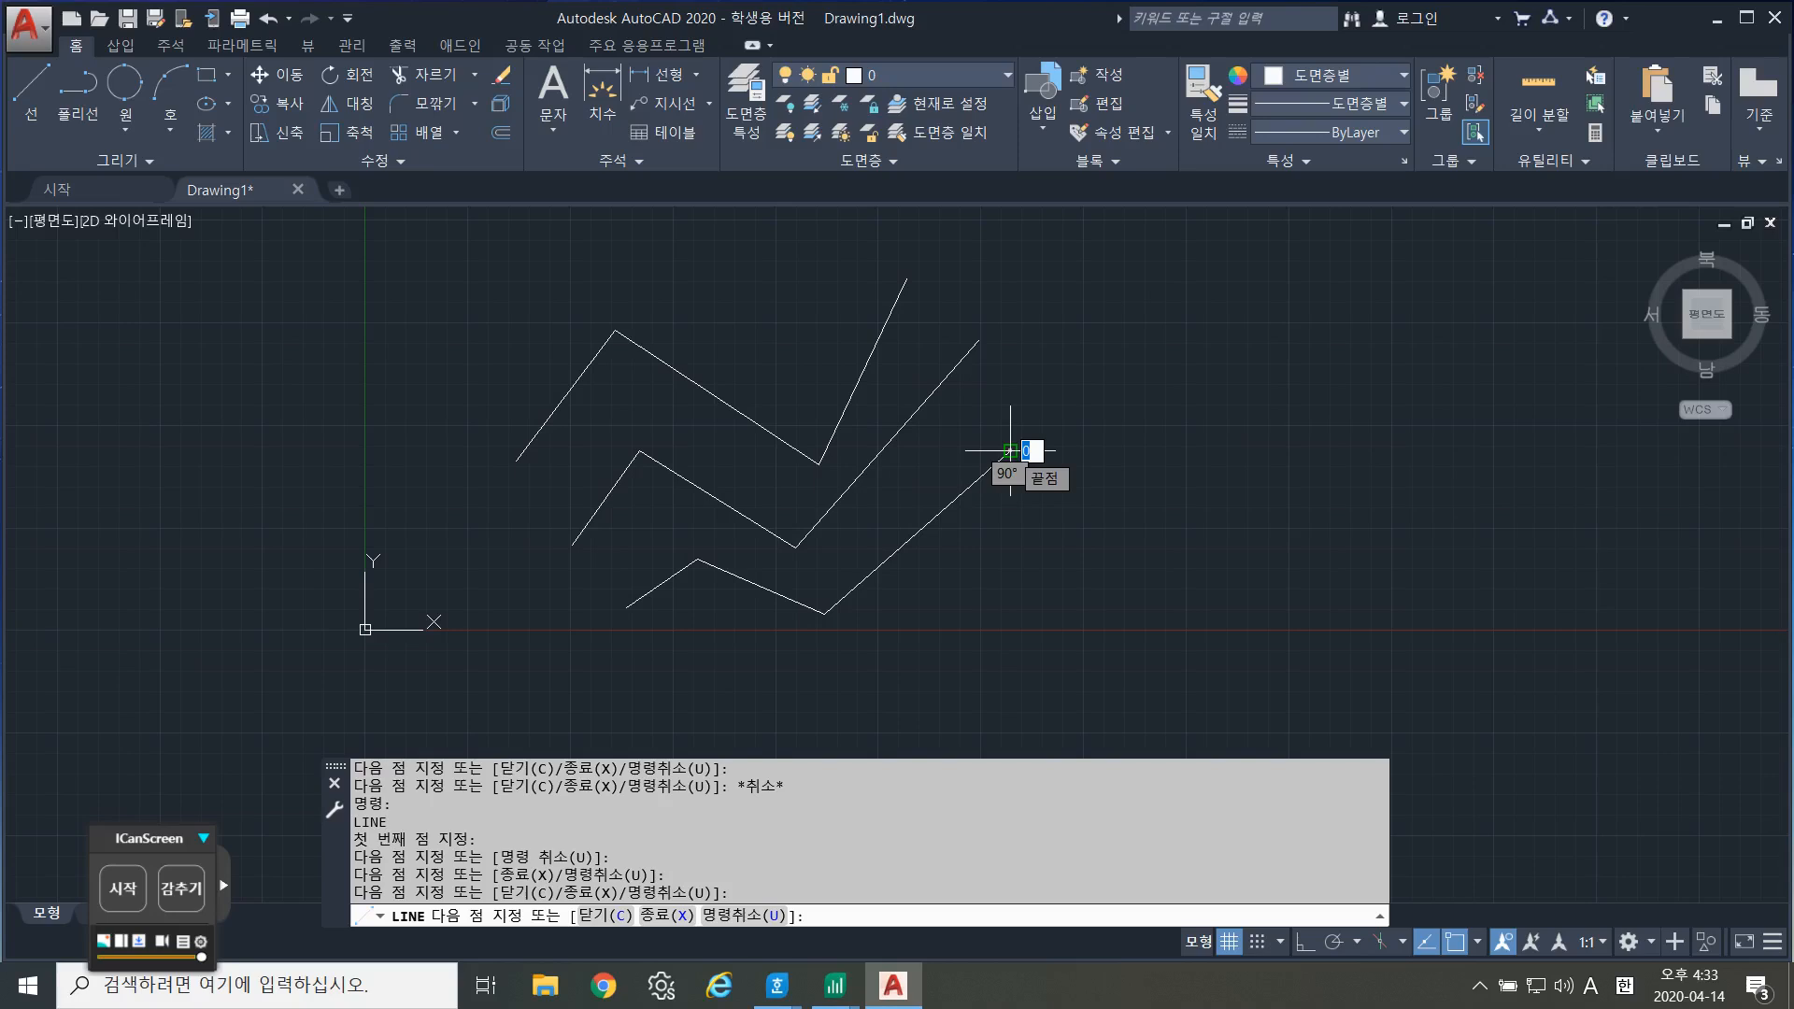
pyautogui.press('Escape')
# Erase all three zigzag line chains with one crossing selection.
pyautogui.click(1060, 627)
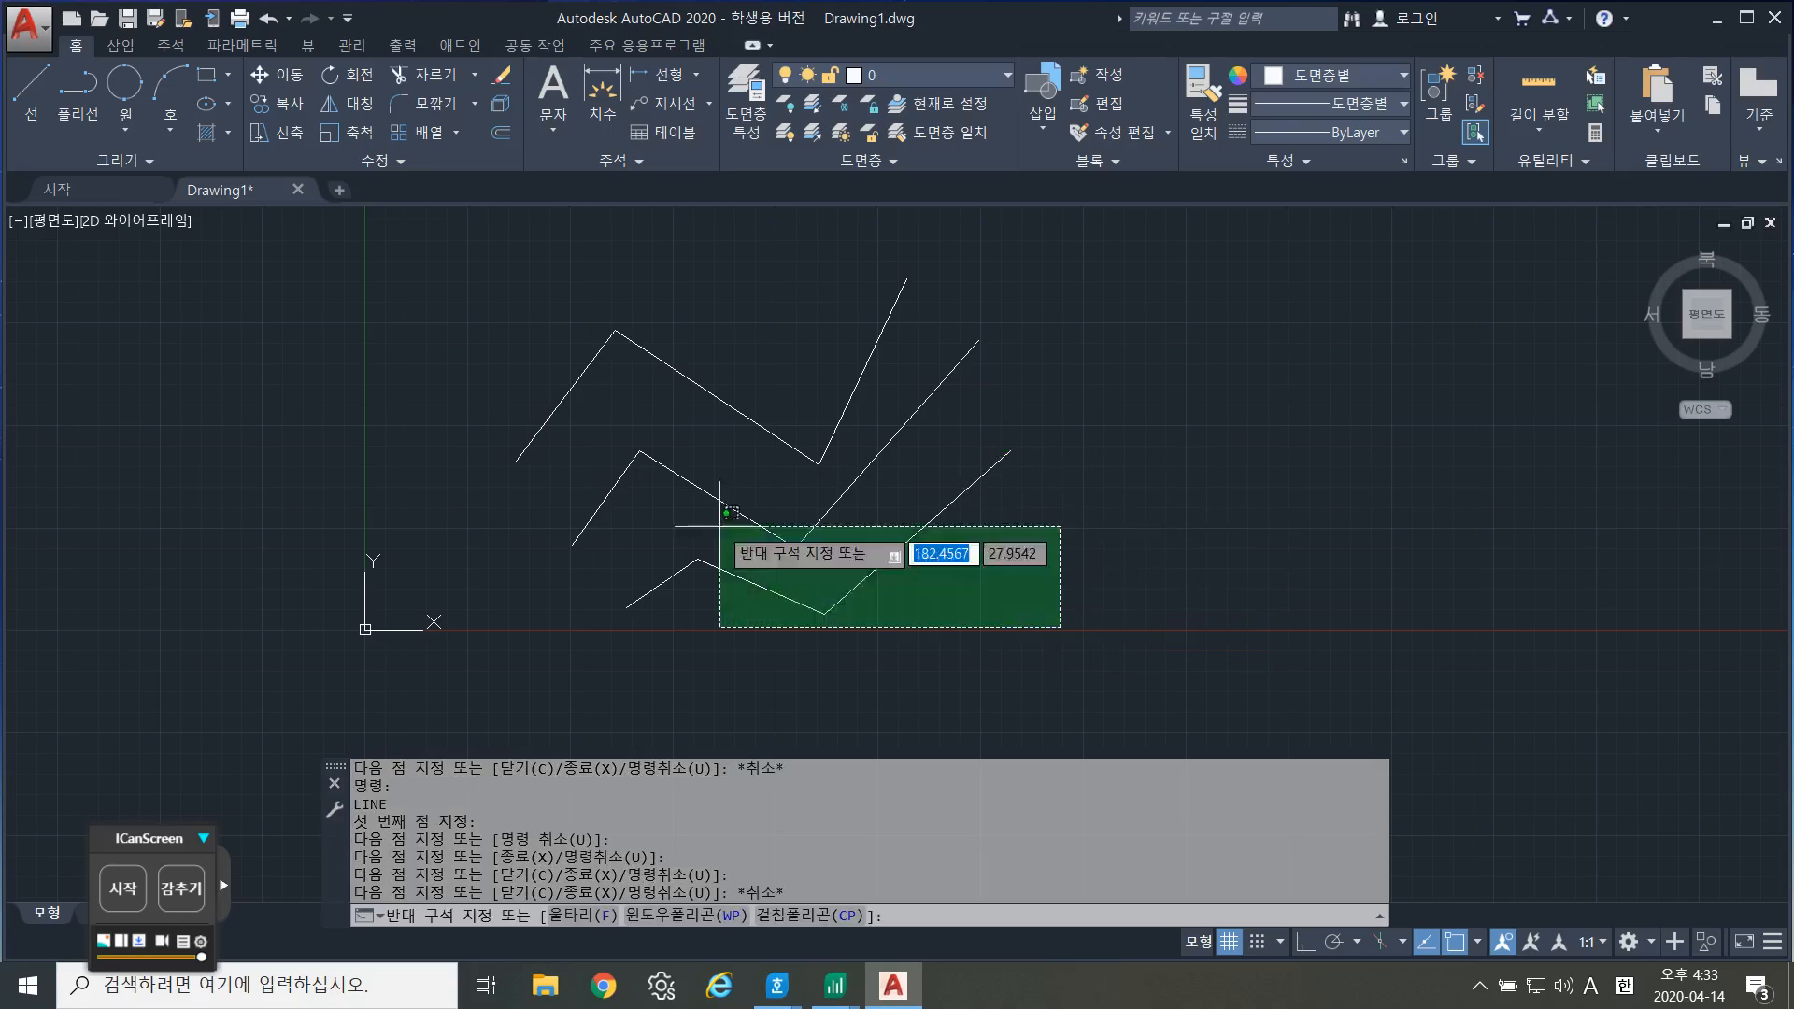
pyautogui.click(508, 299)
pyautogui.press('Delete')
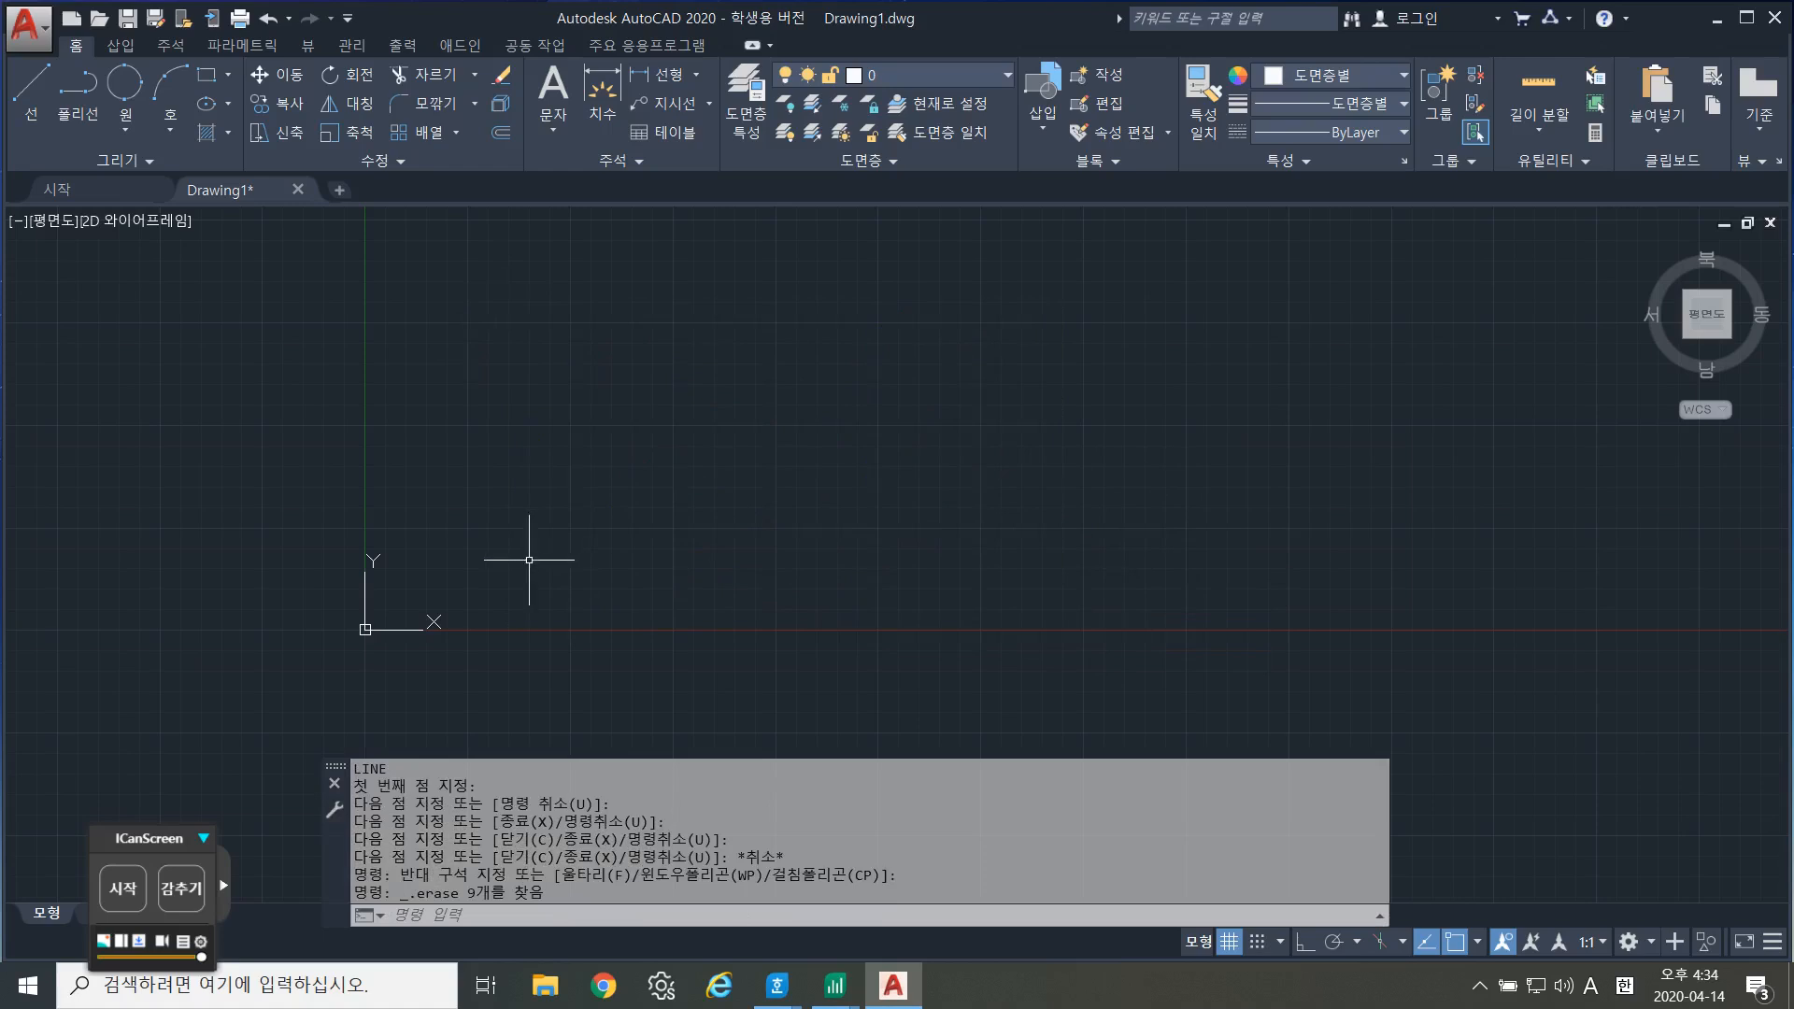
# Using the alias L, start a line above the X axis, turn on Ortho mode and draw a 50-unit horizontal segment to the right.
pyautogui.write('L')
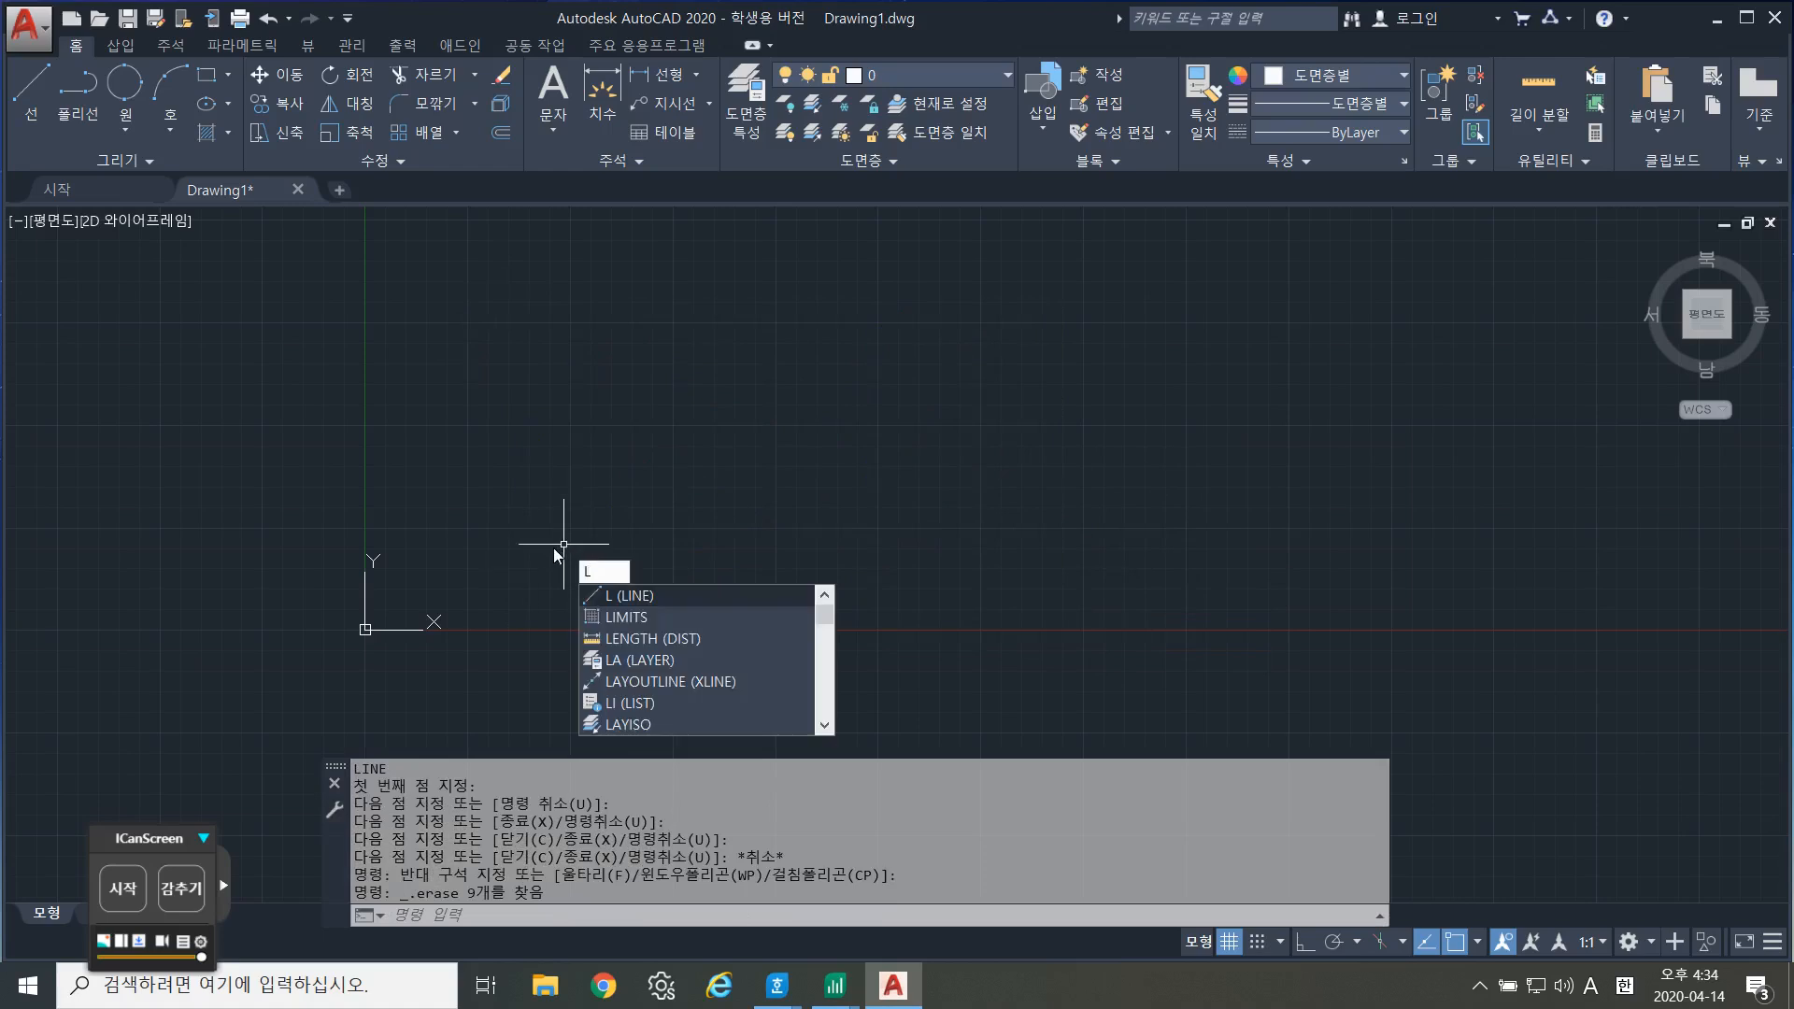
pyautogui.press('Return')
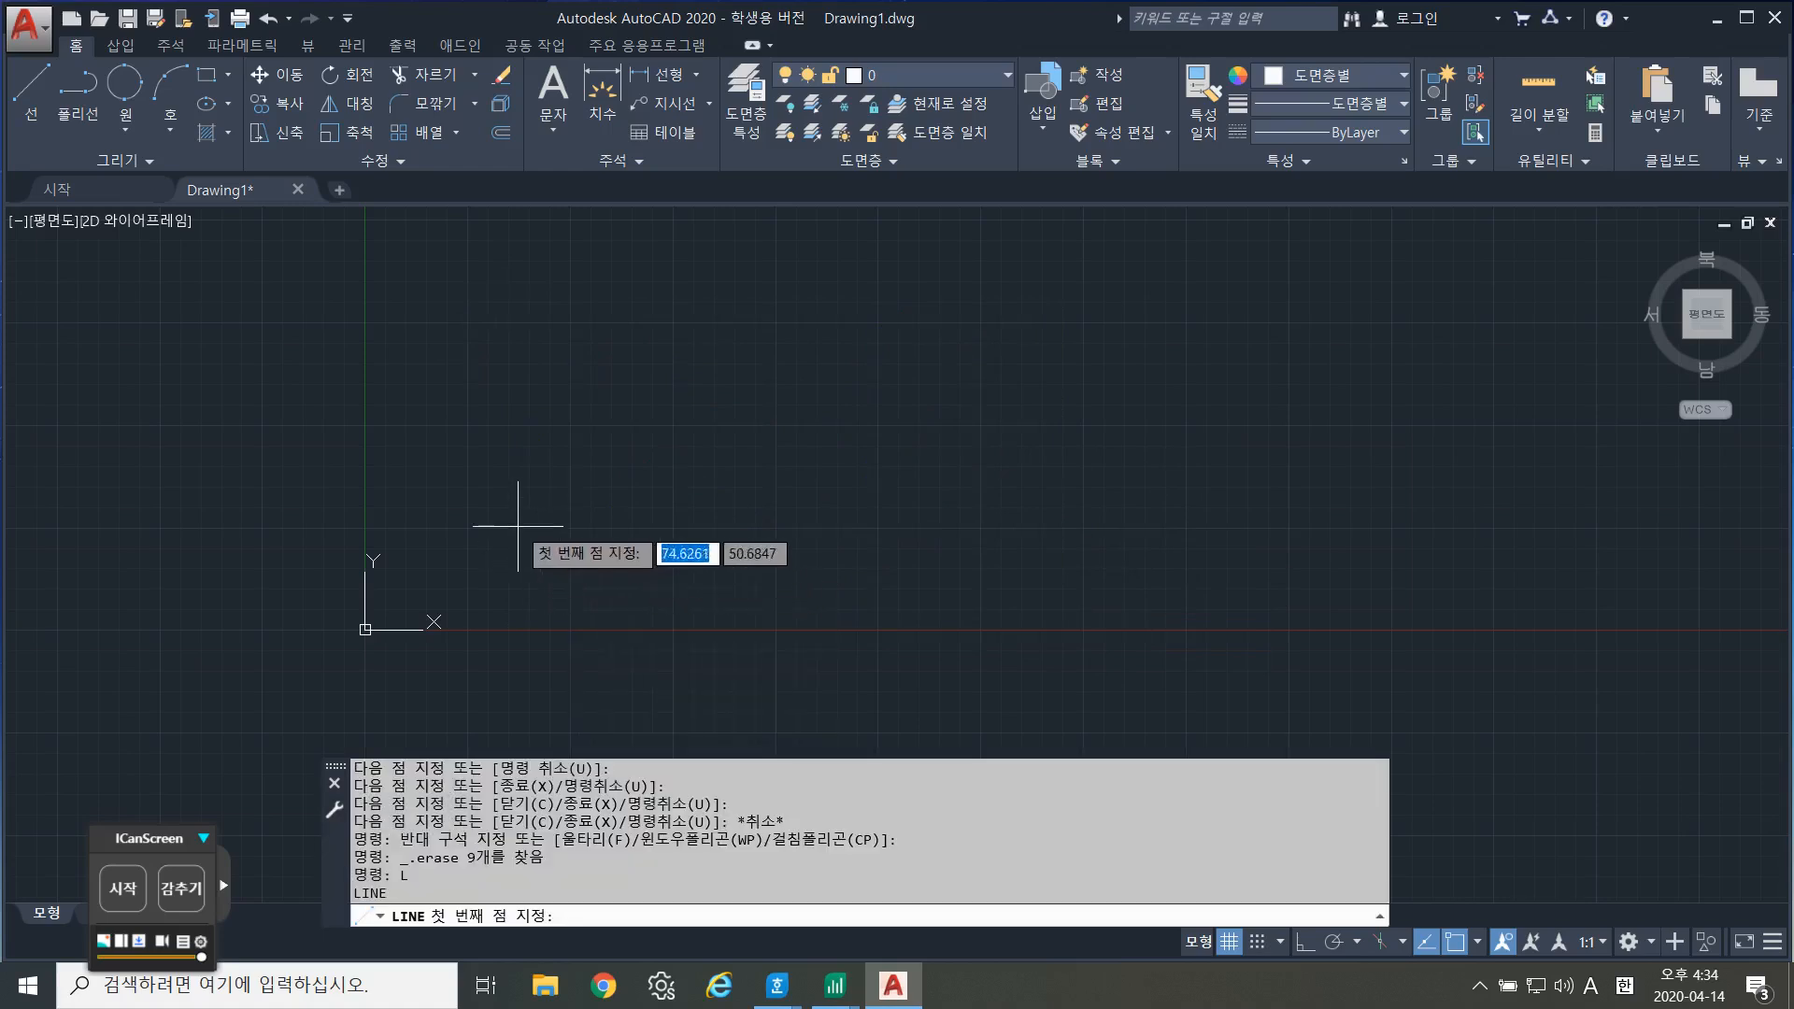
pyautogui.click(519, 526)
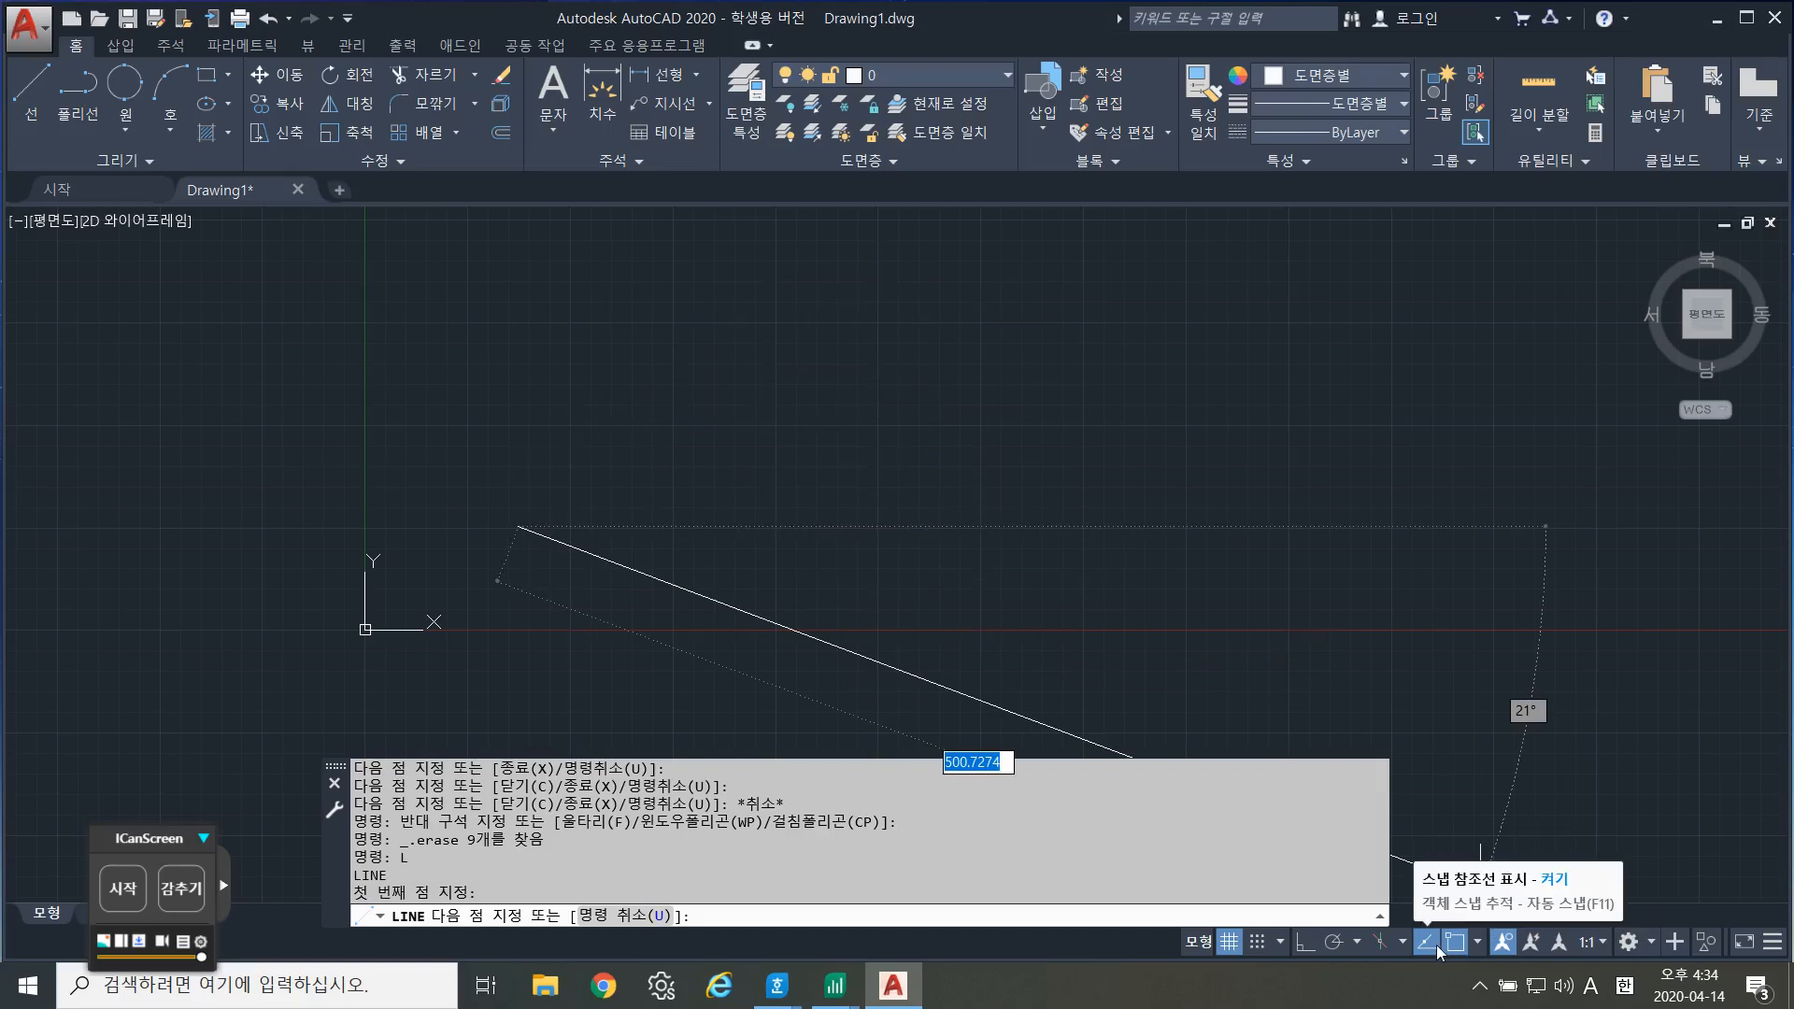
pyautogui.press('F8')
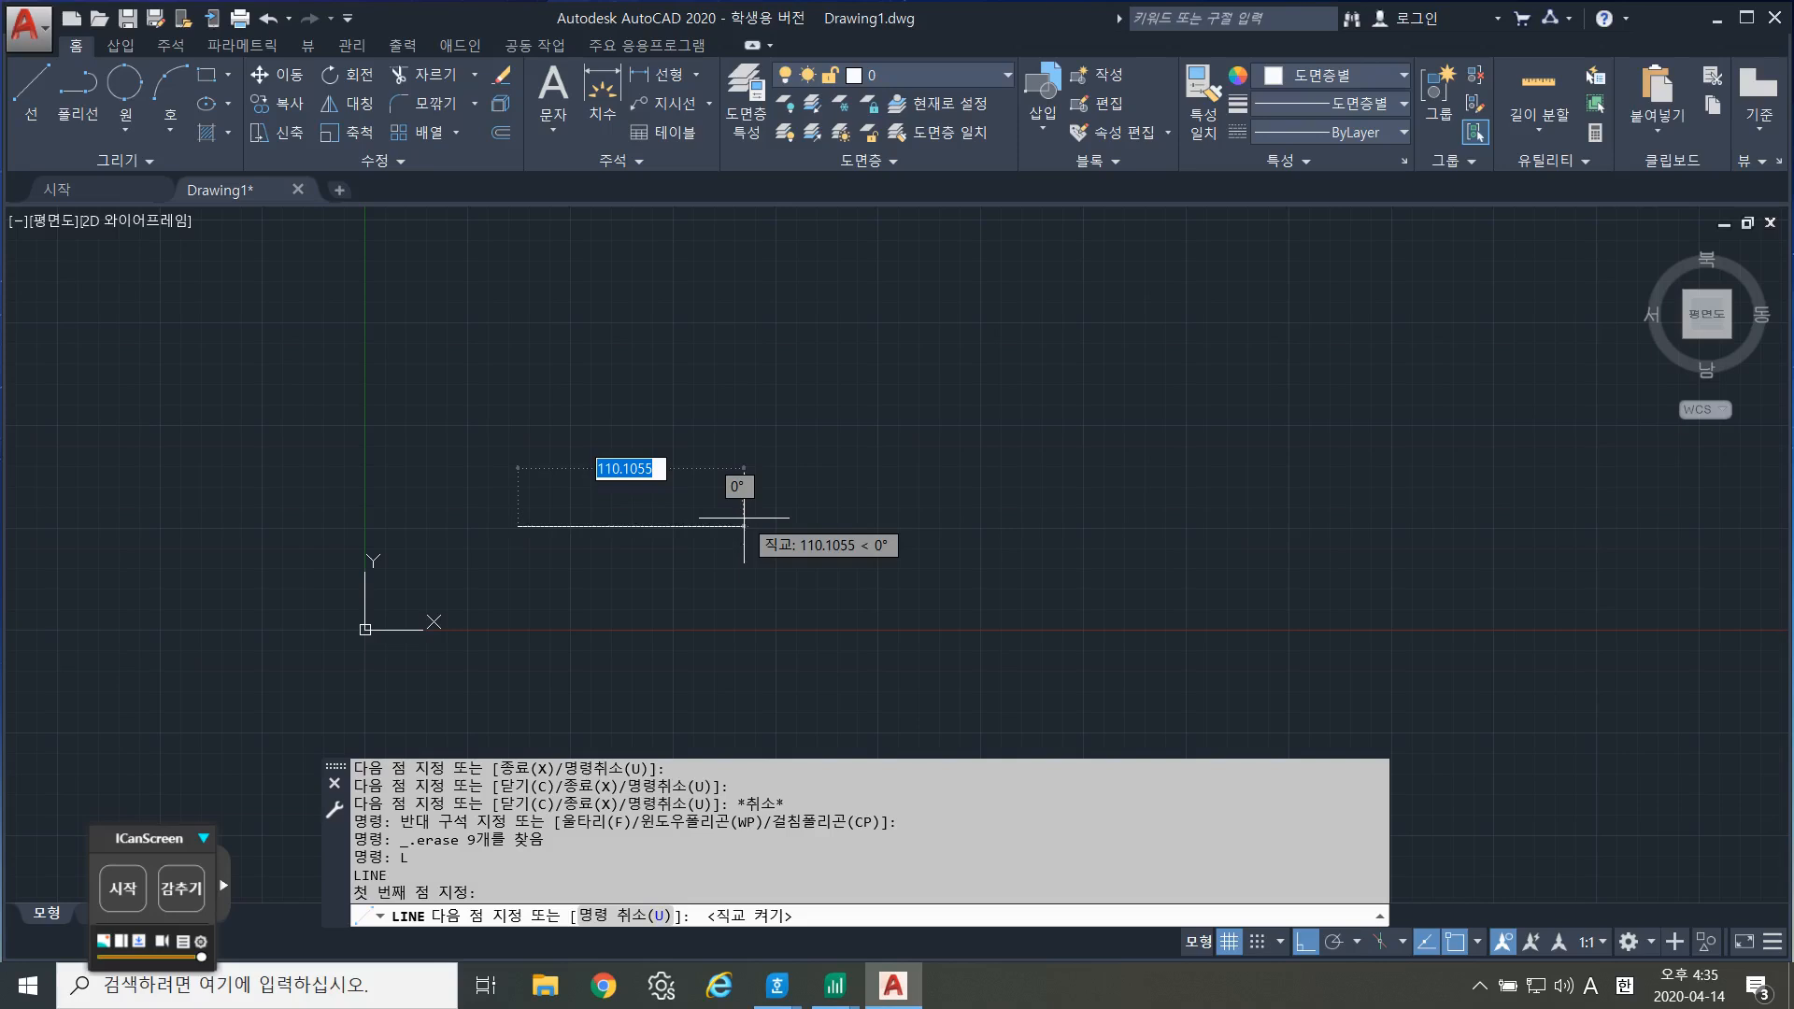
pyautogui.write('50')
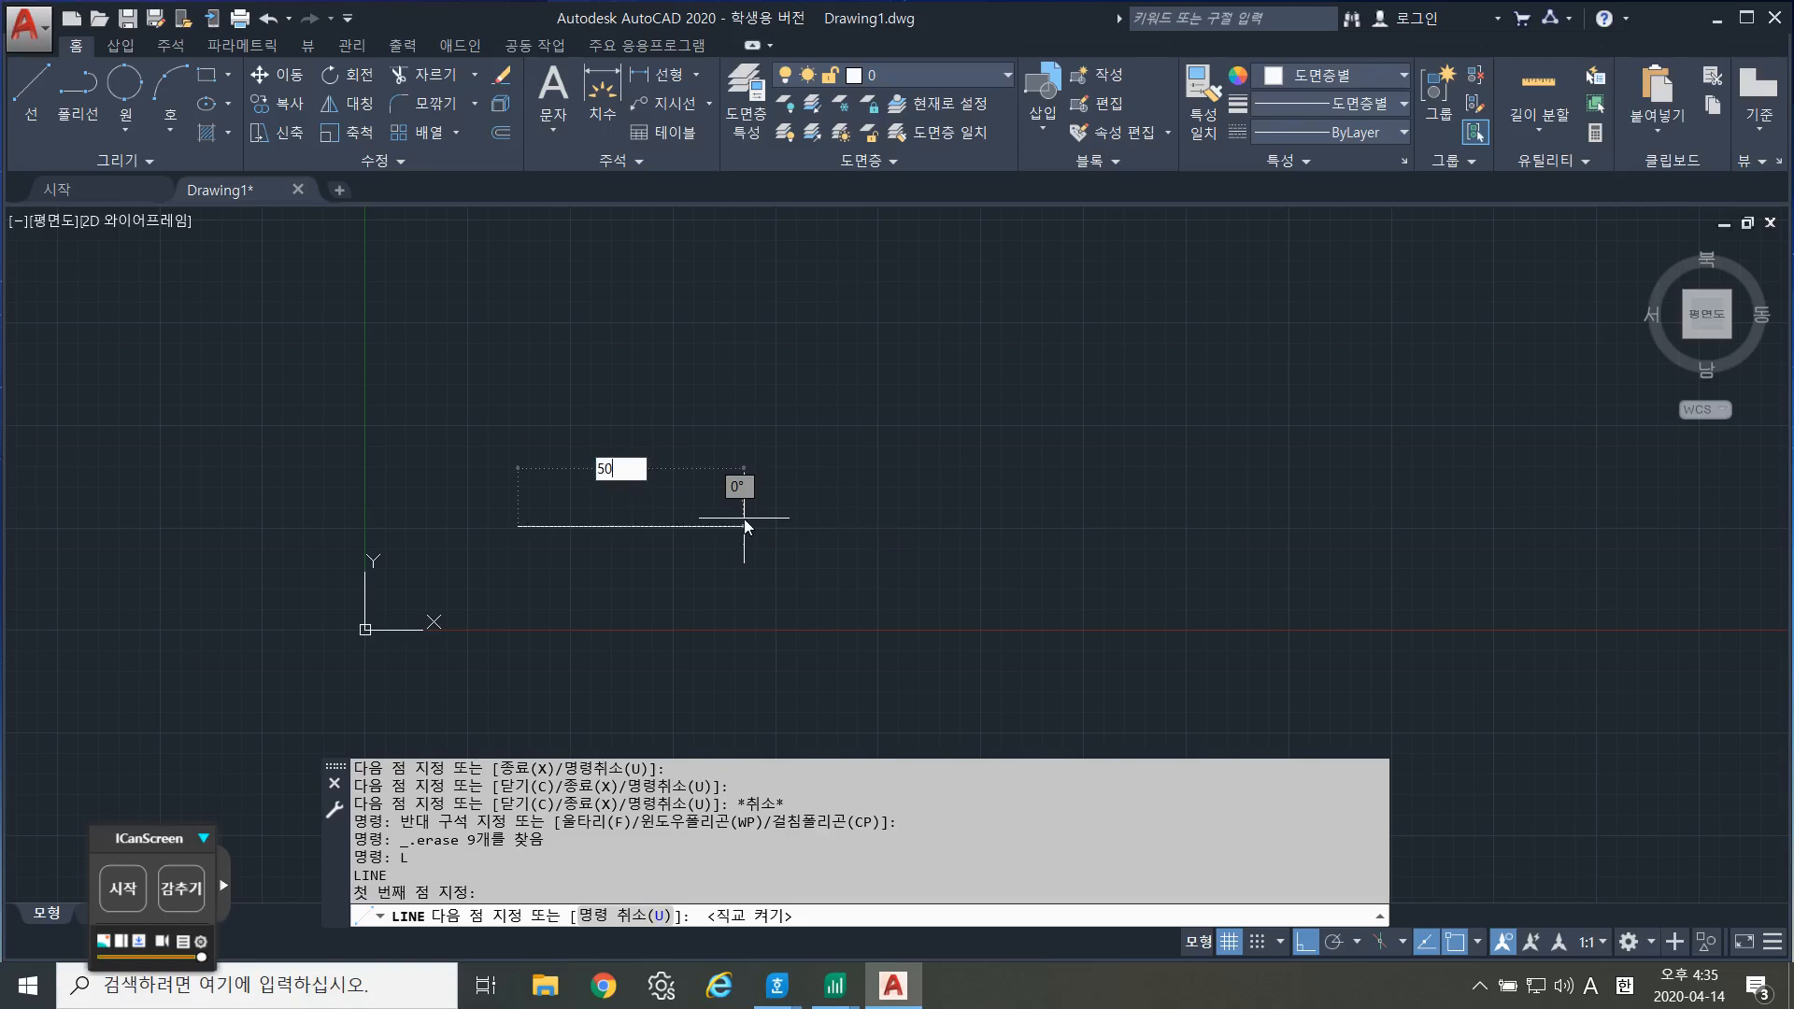
pyautogui.press('Return')
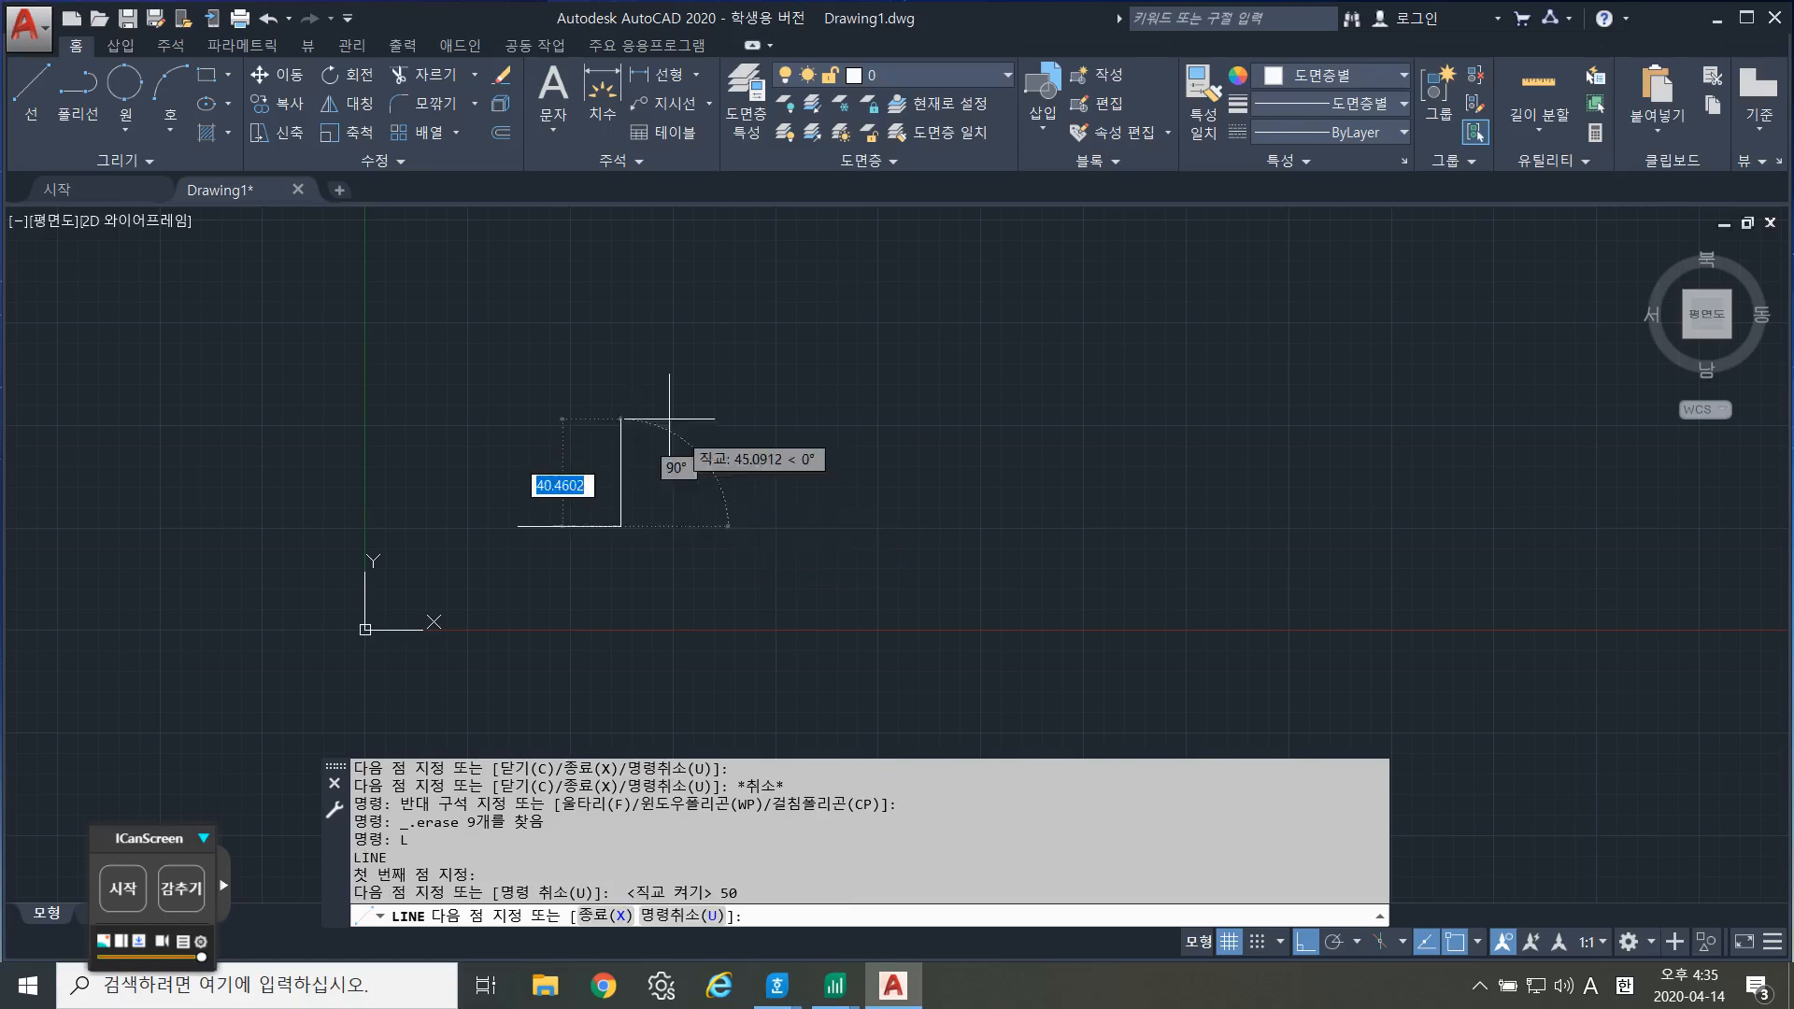
# Complete the square with three more 50-unit segments going up, left and down to the start point, and end the command.
pyautogui.write('50')
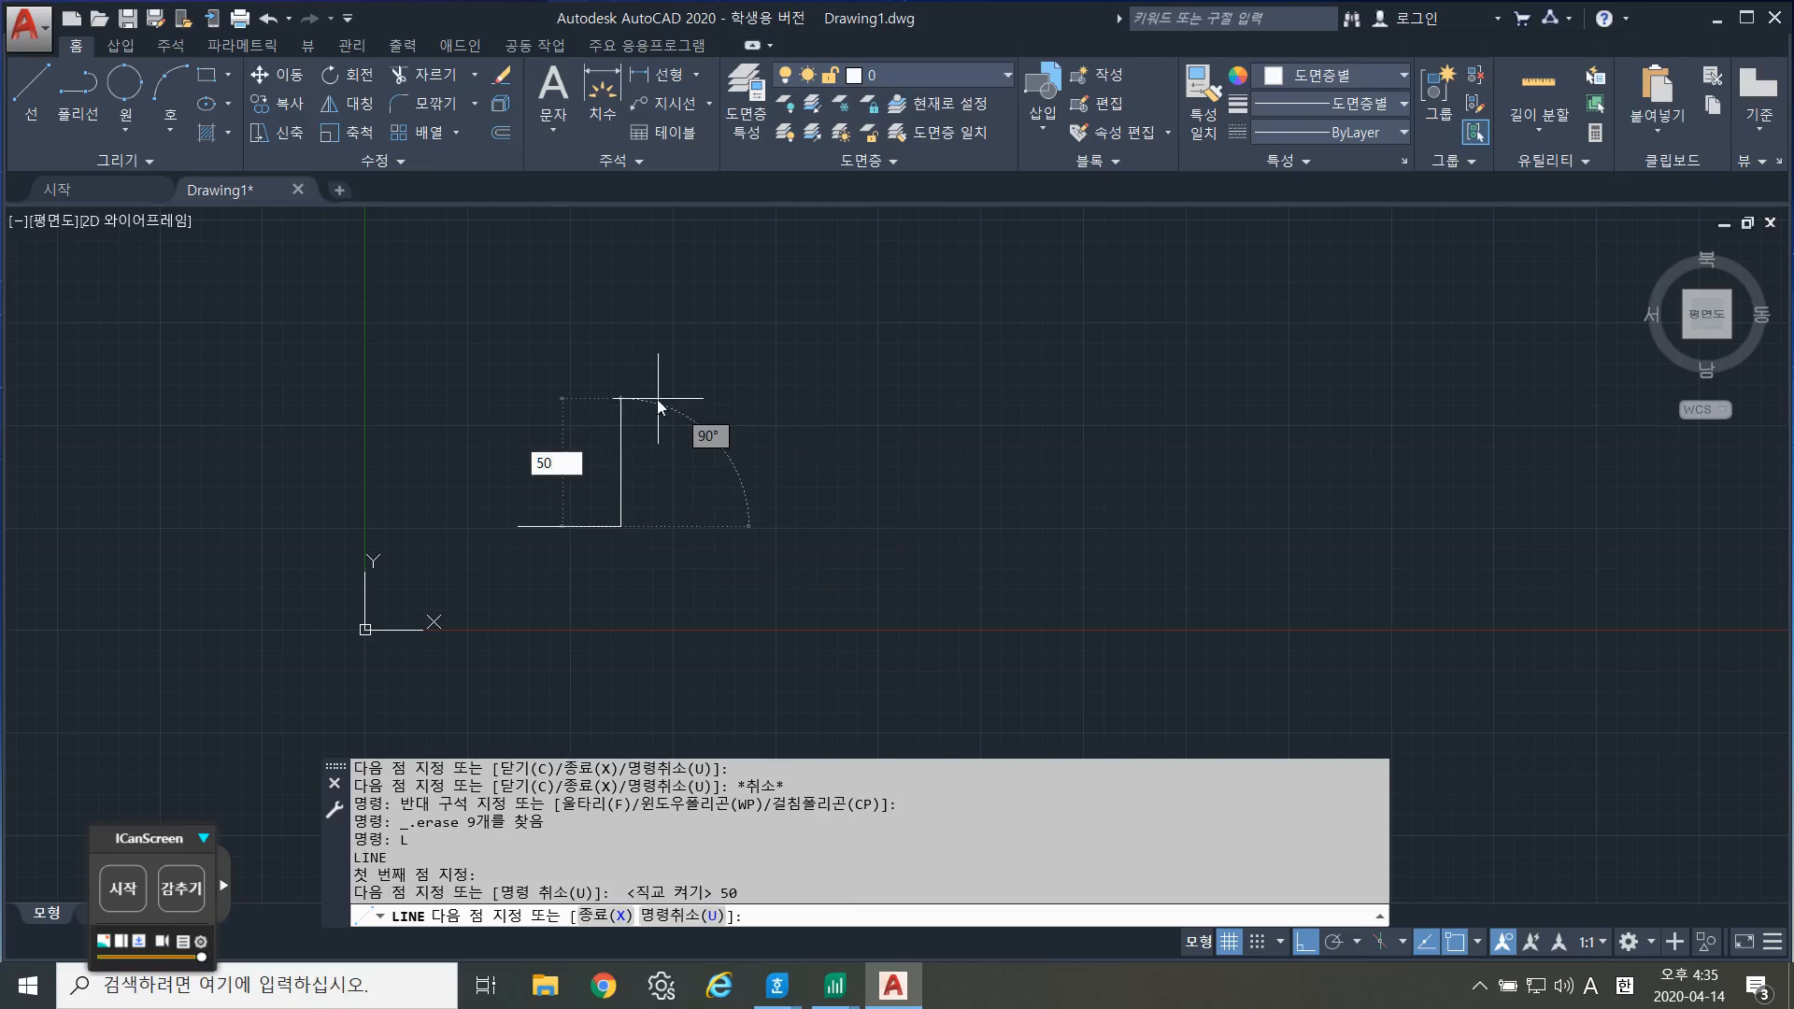
pyautogui.press('Return')
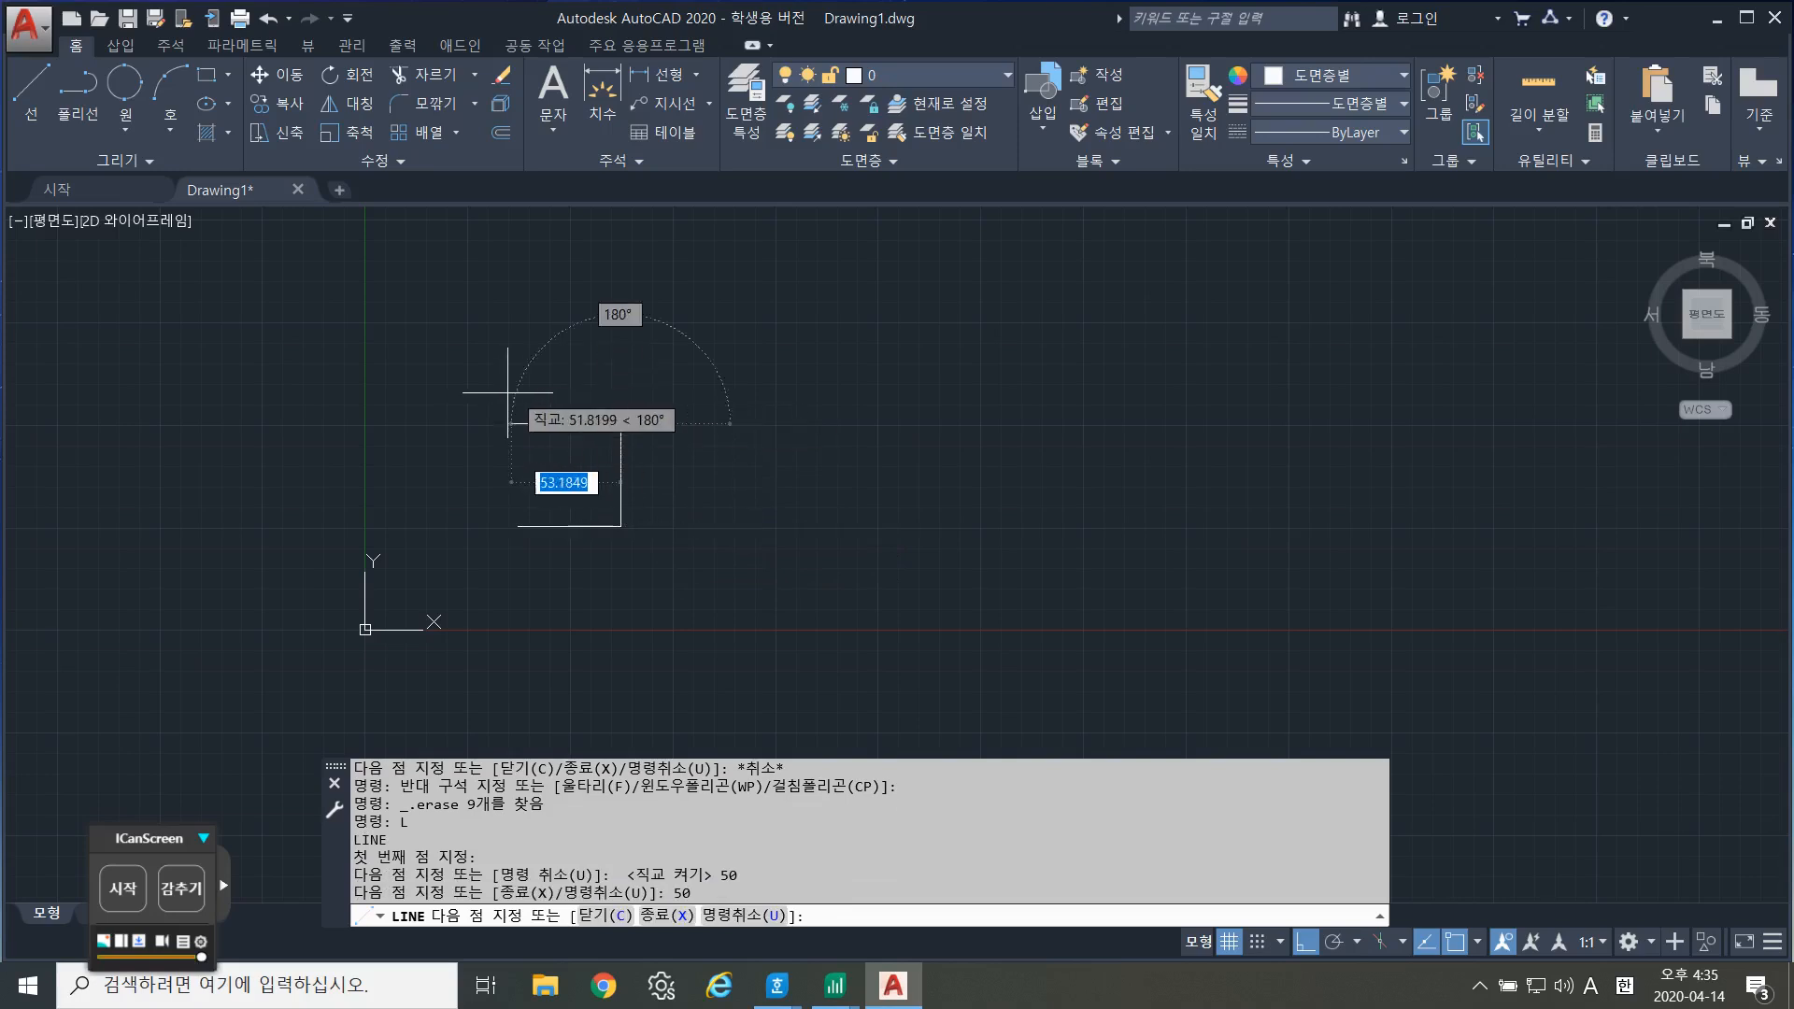
pyautogui.write('50')
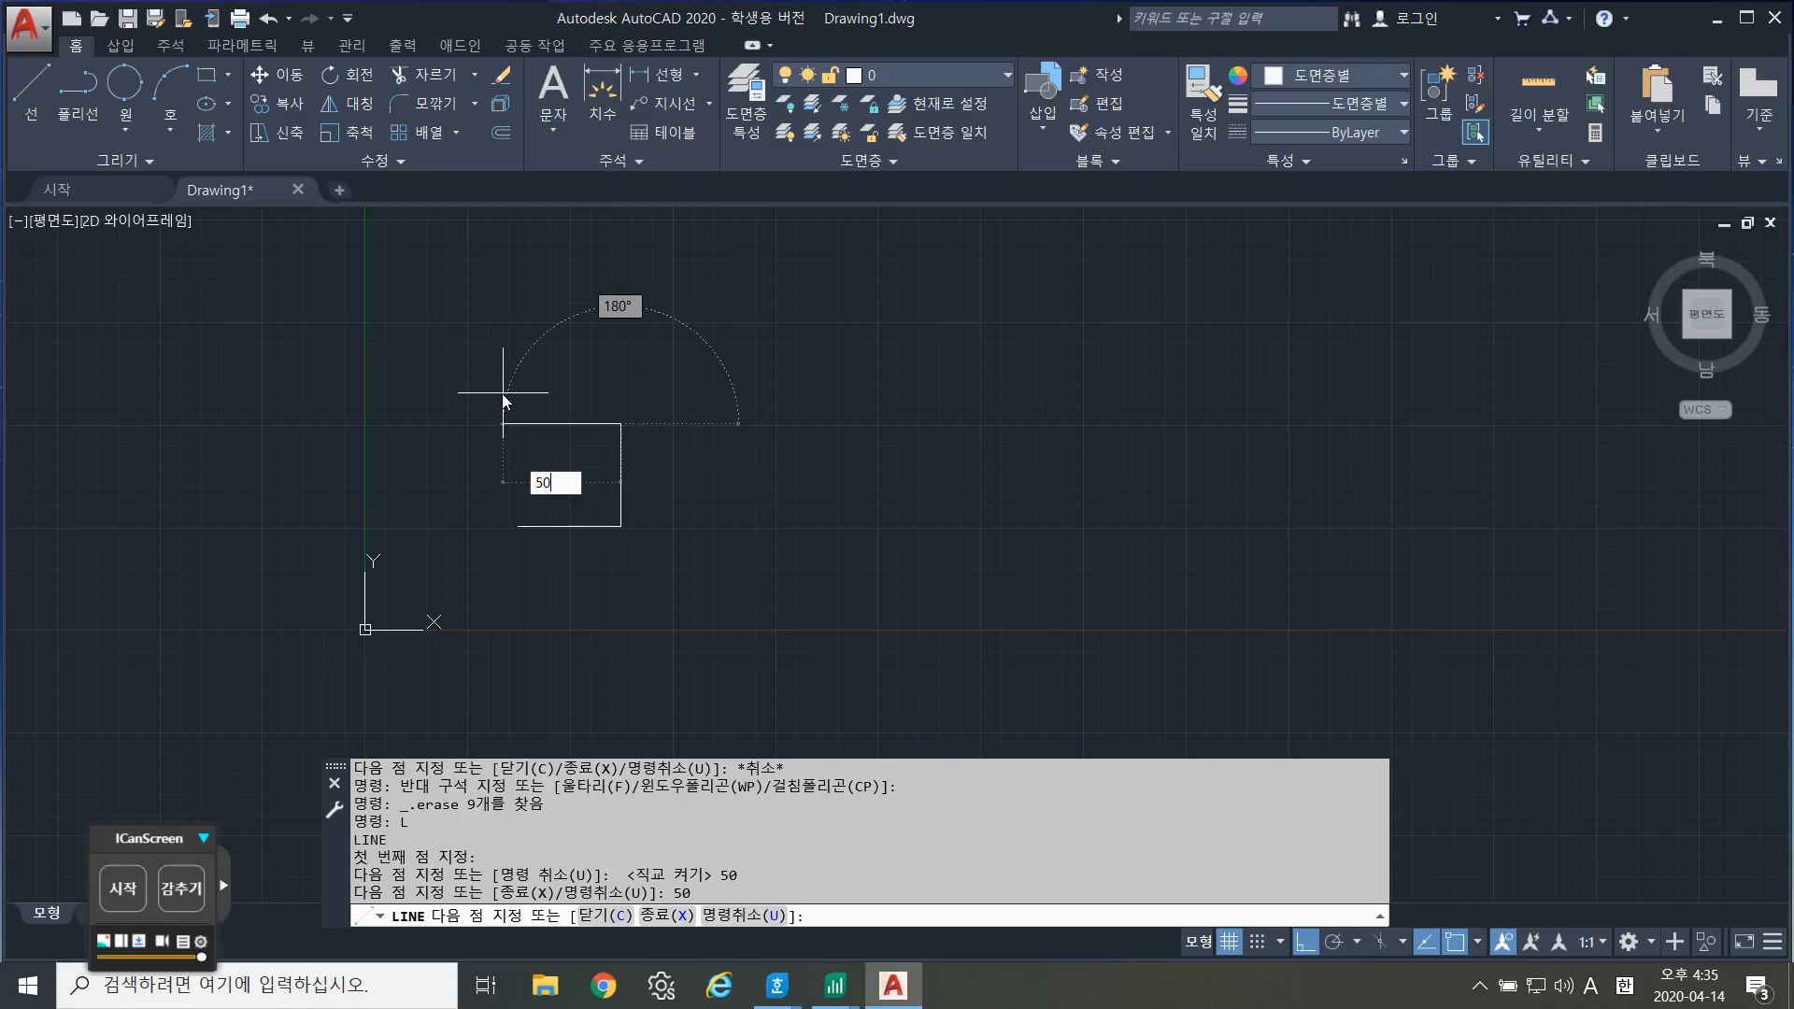
pyautogui.press('Return')
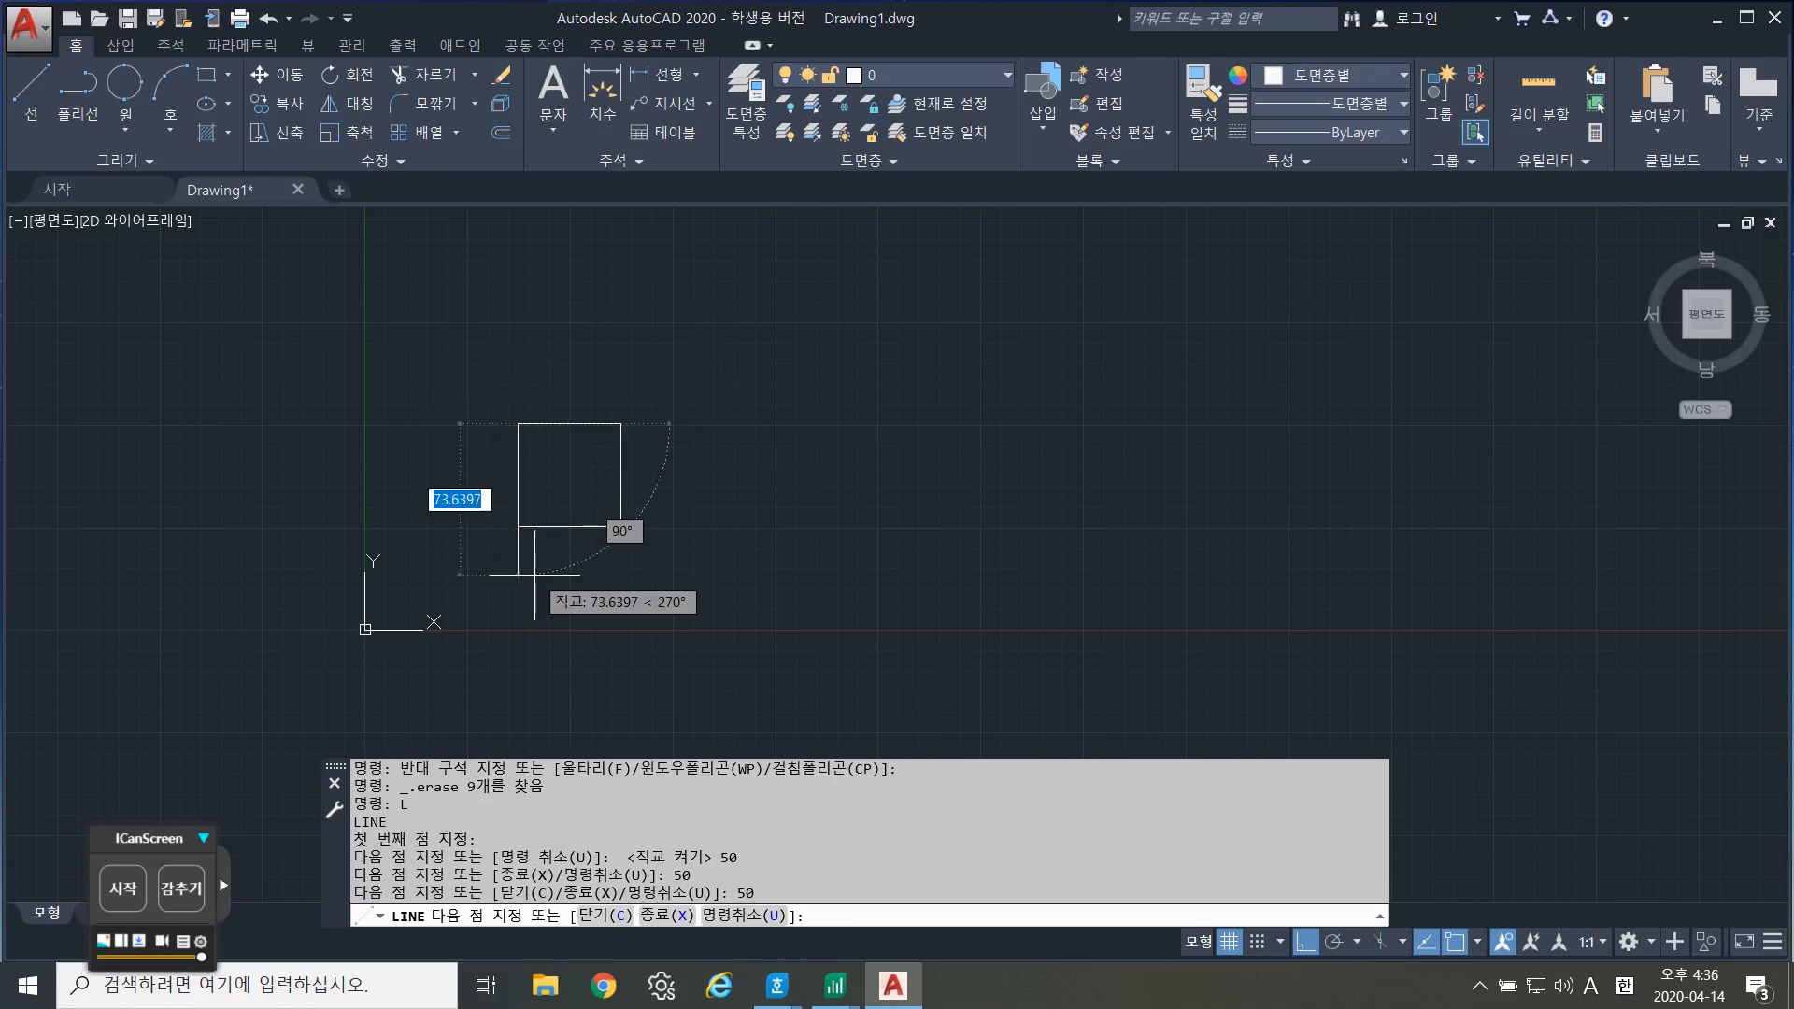
pyautogui.write('50')
pyautogui.press('Return')
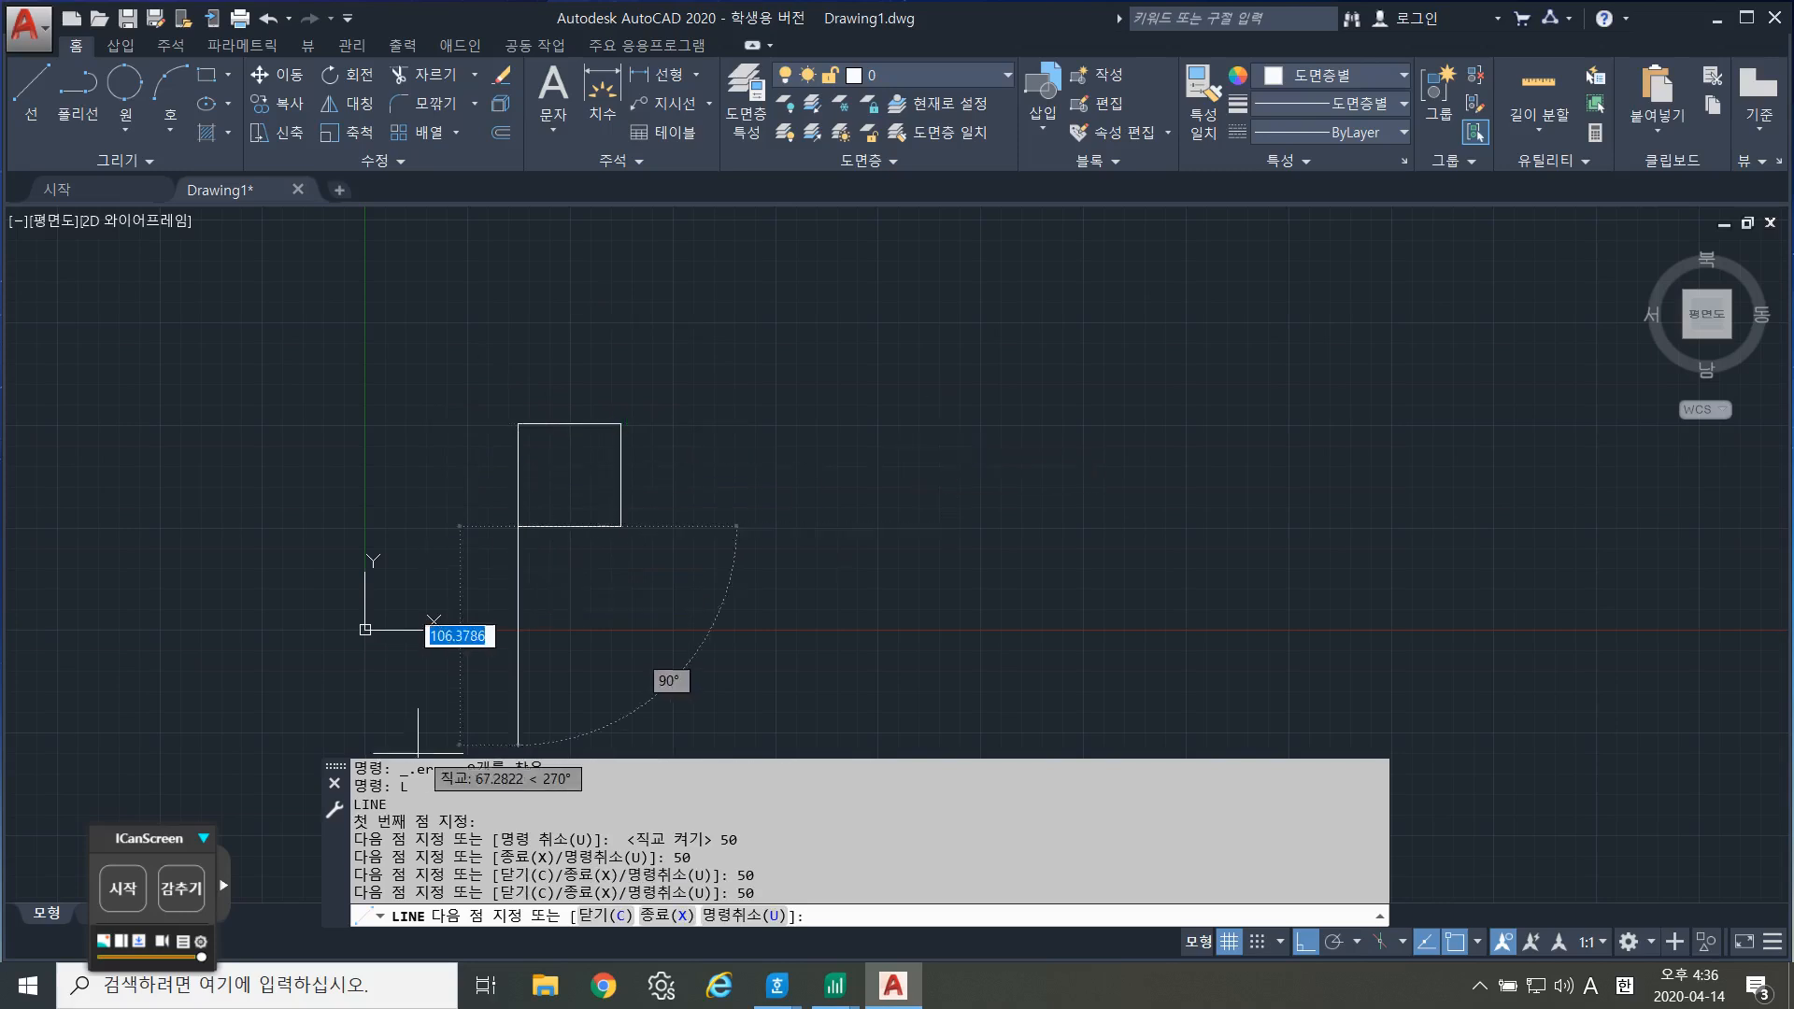
pyautogui.press('Escape')
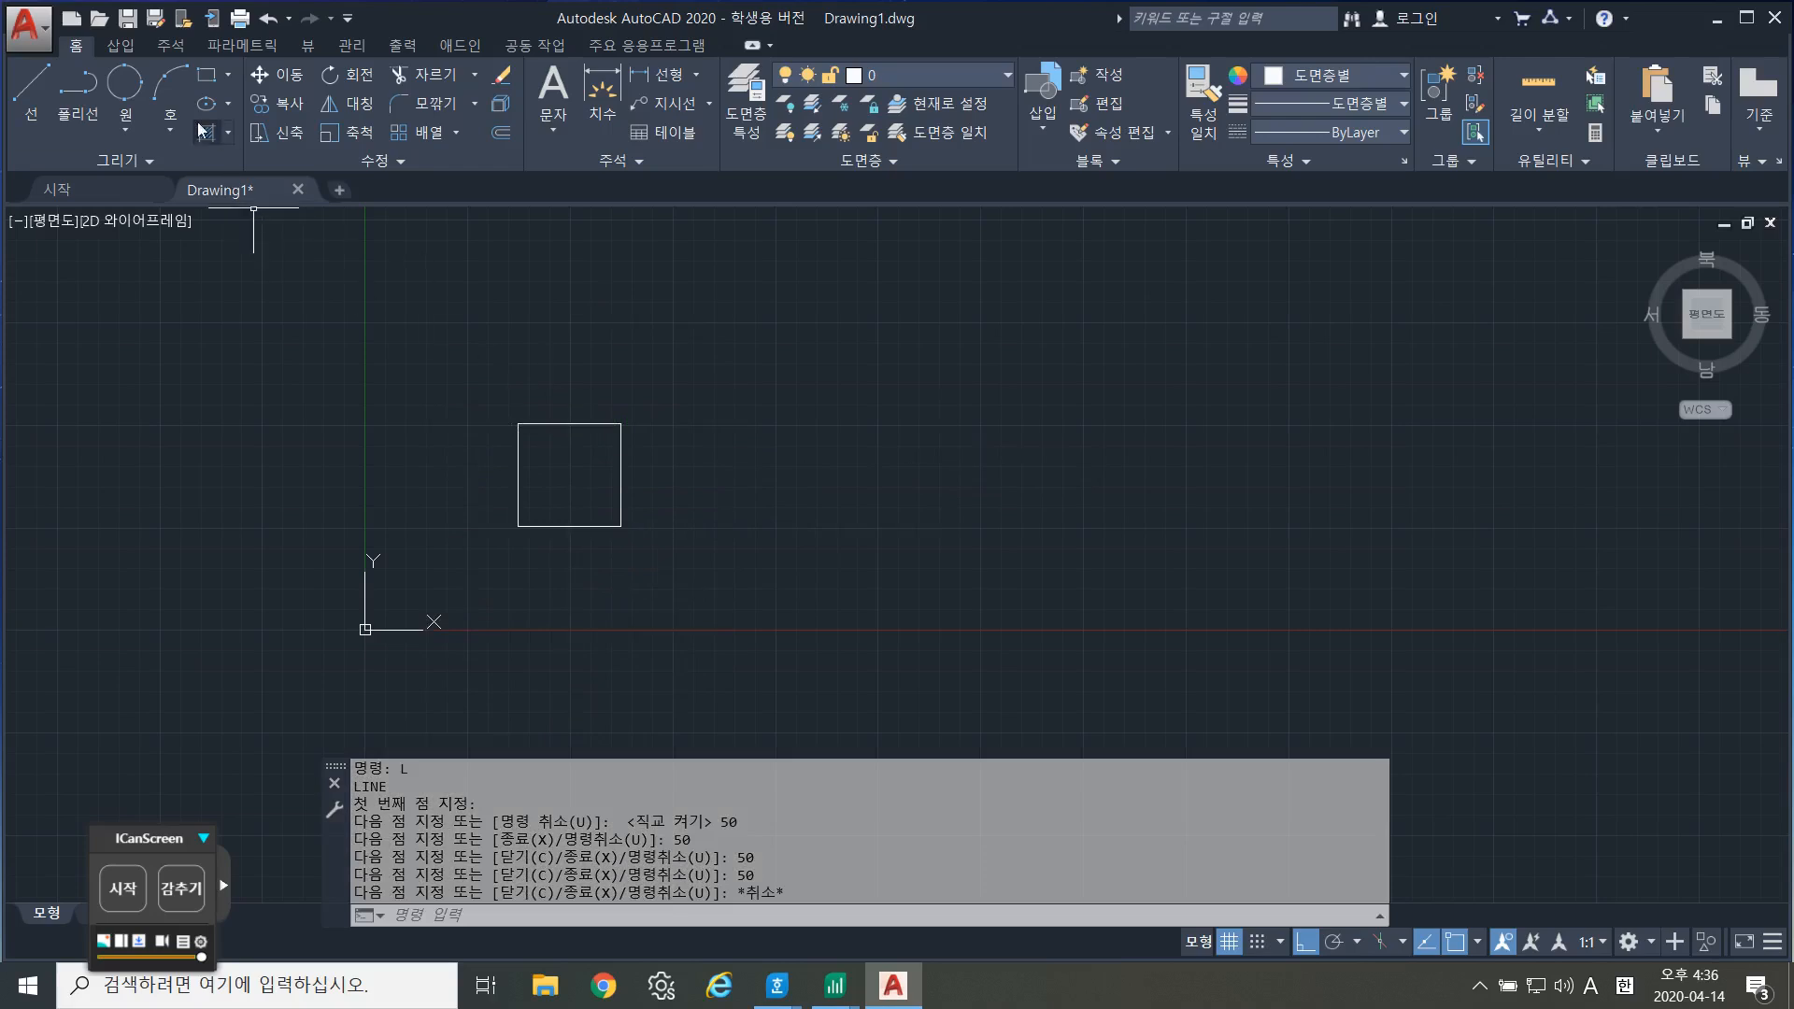
pyautogui.click(134, 114)
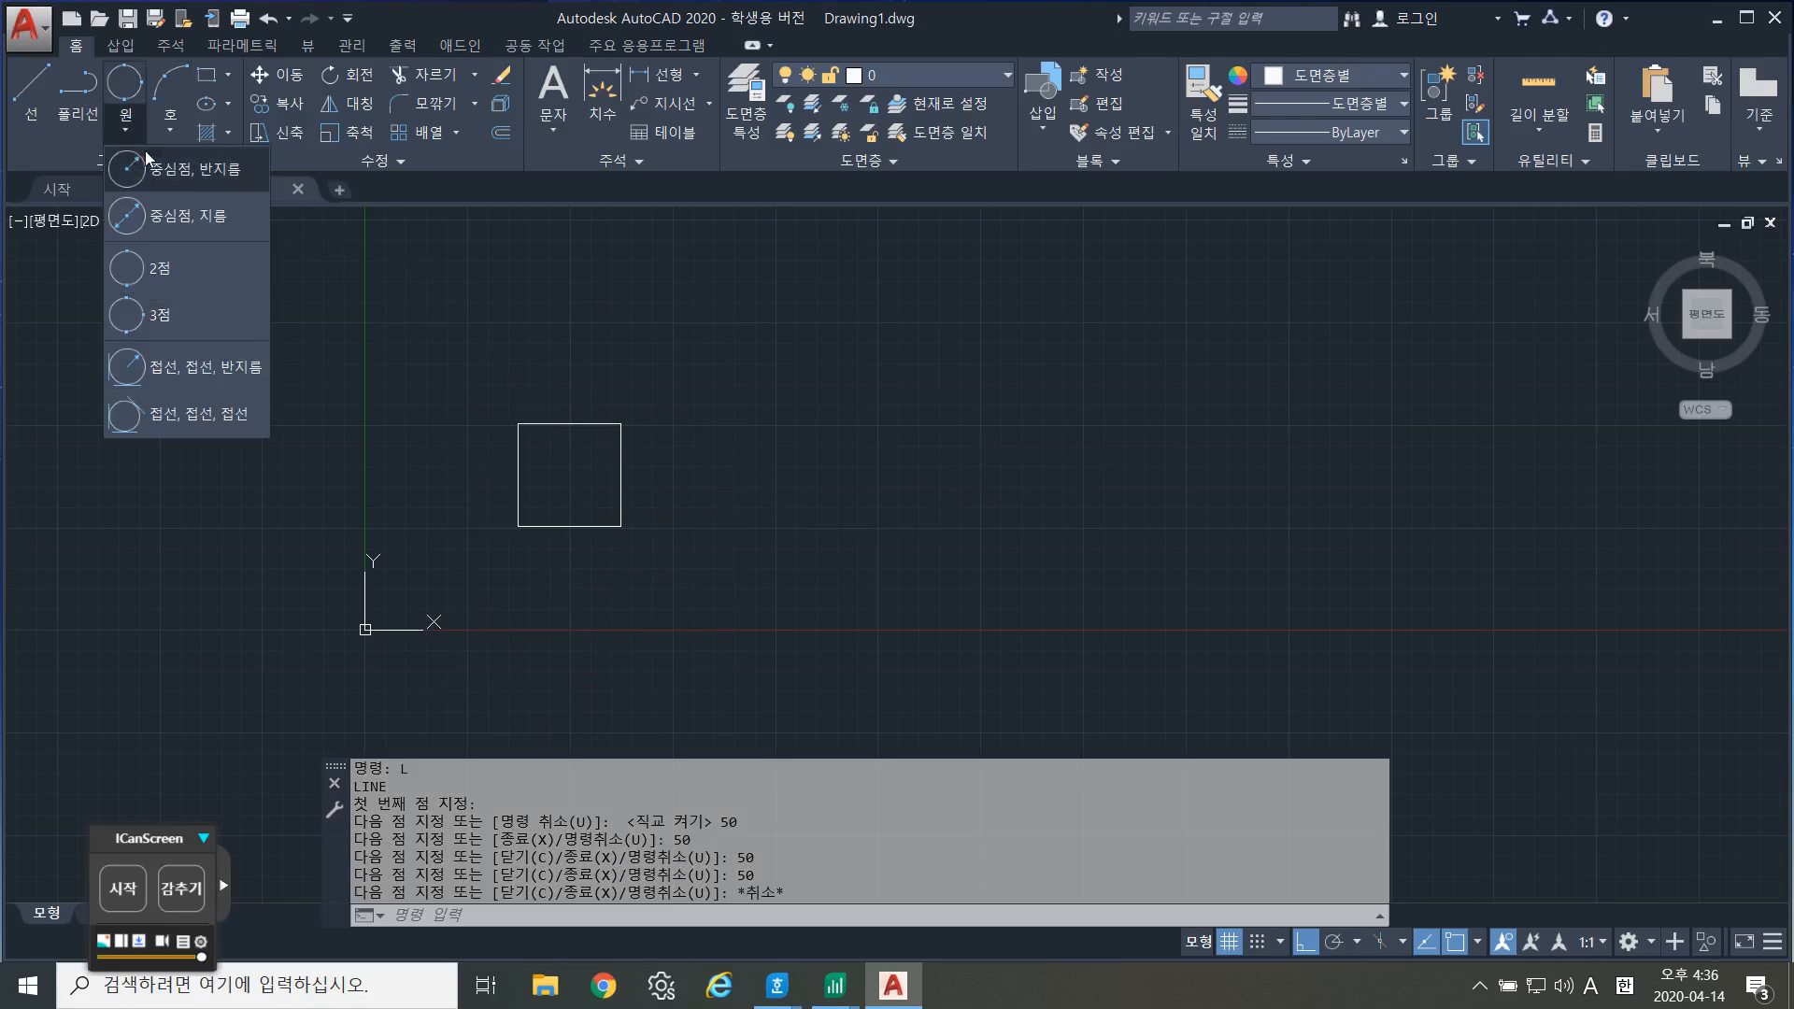
pyautogui.click(144, 150)
pyautogui.click(128, 128)
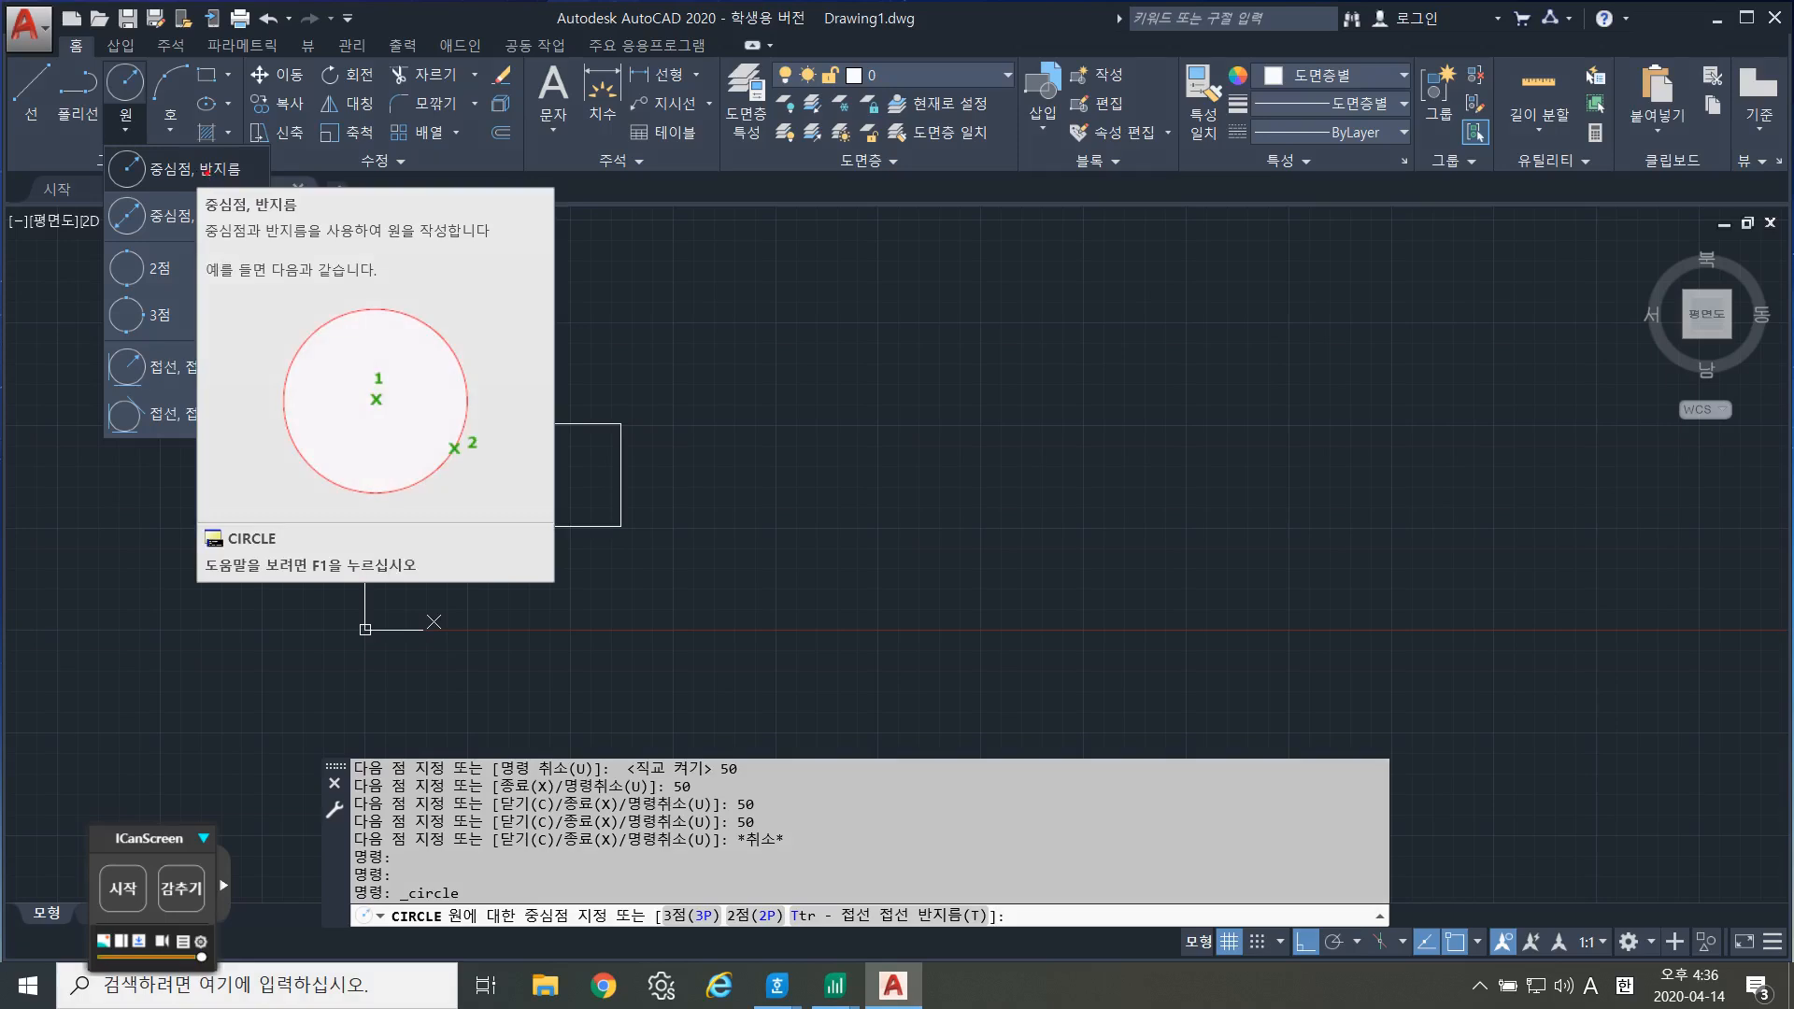
pyautogui.press('Escape')
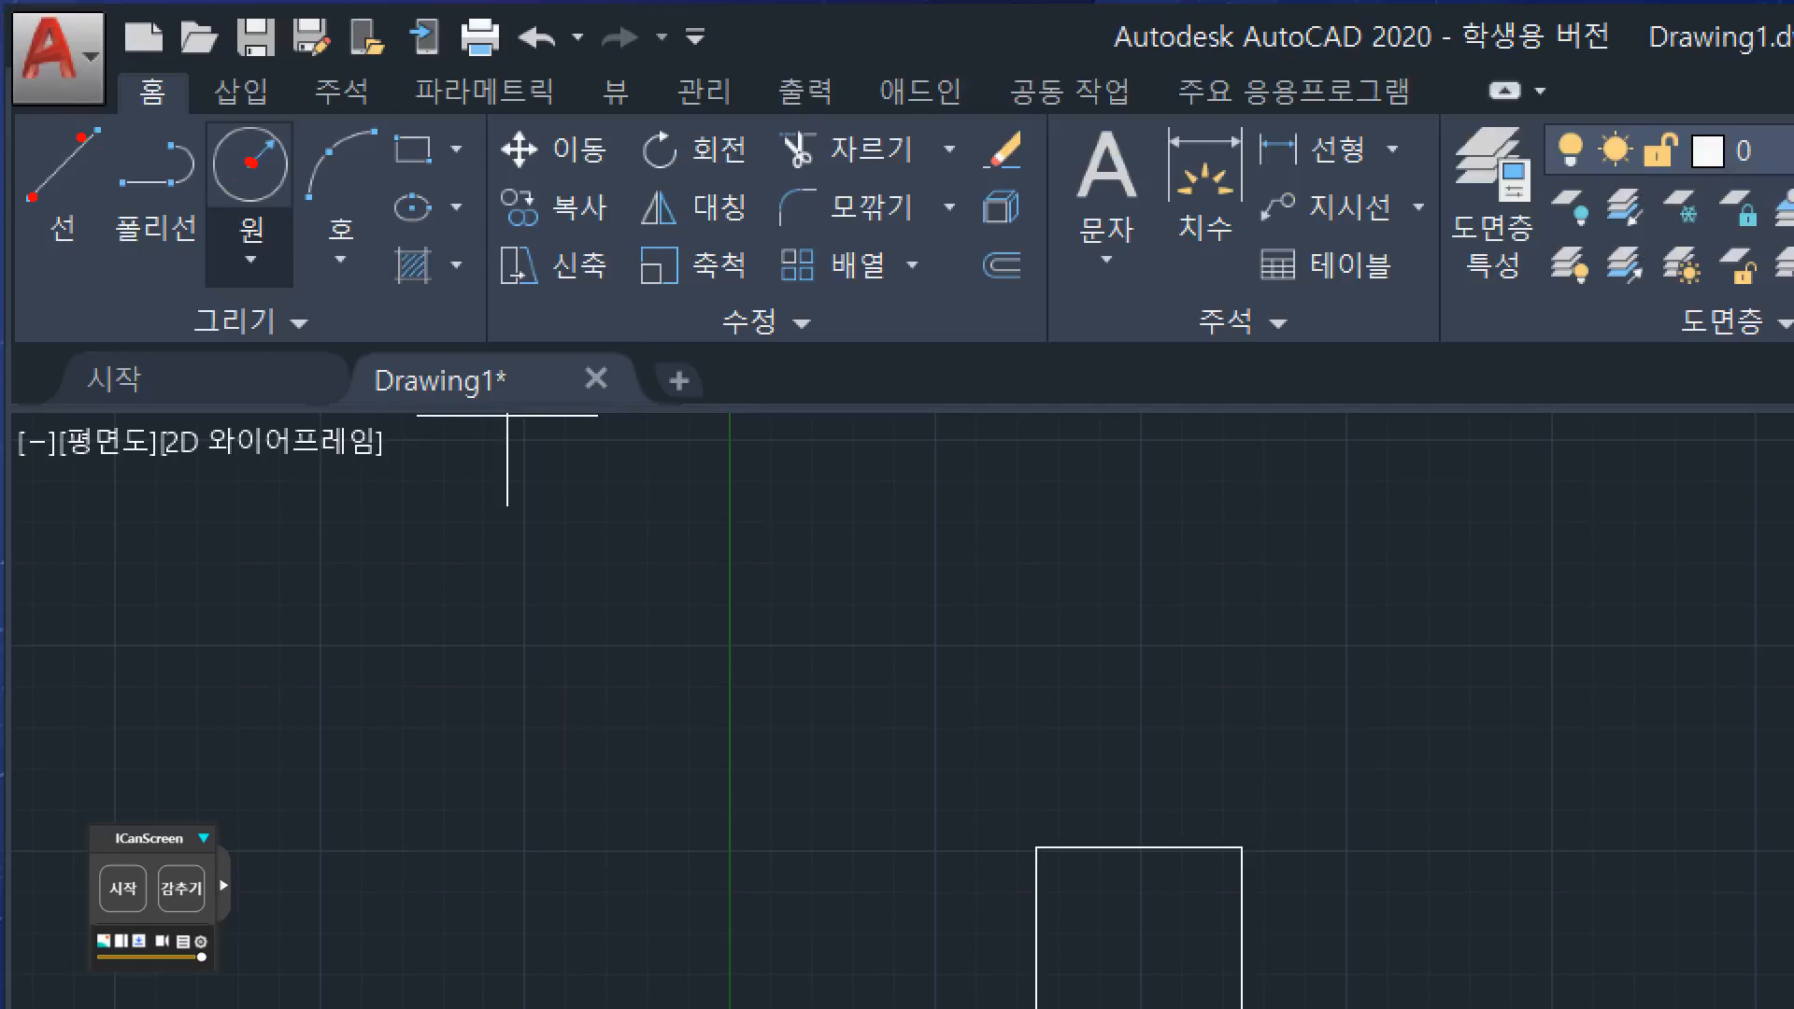
pyautogui.moveTo(255, 164); pyautogui.dragTo(281, 135)
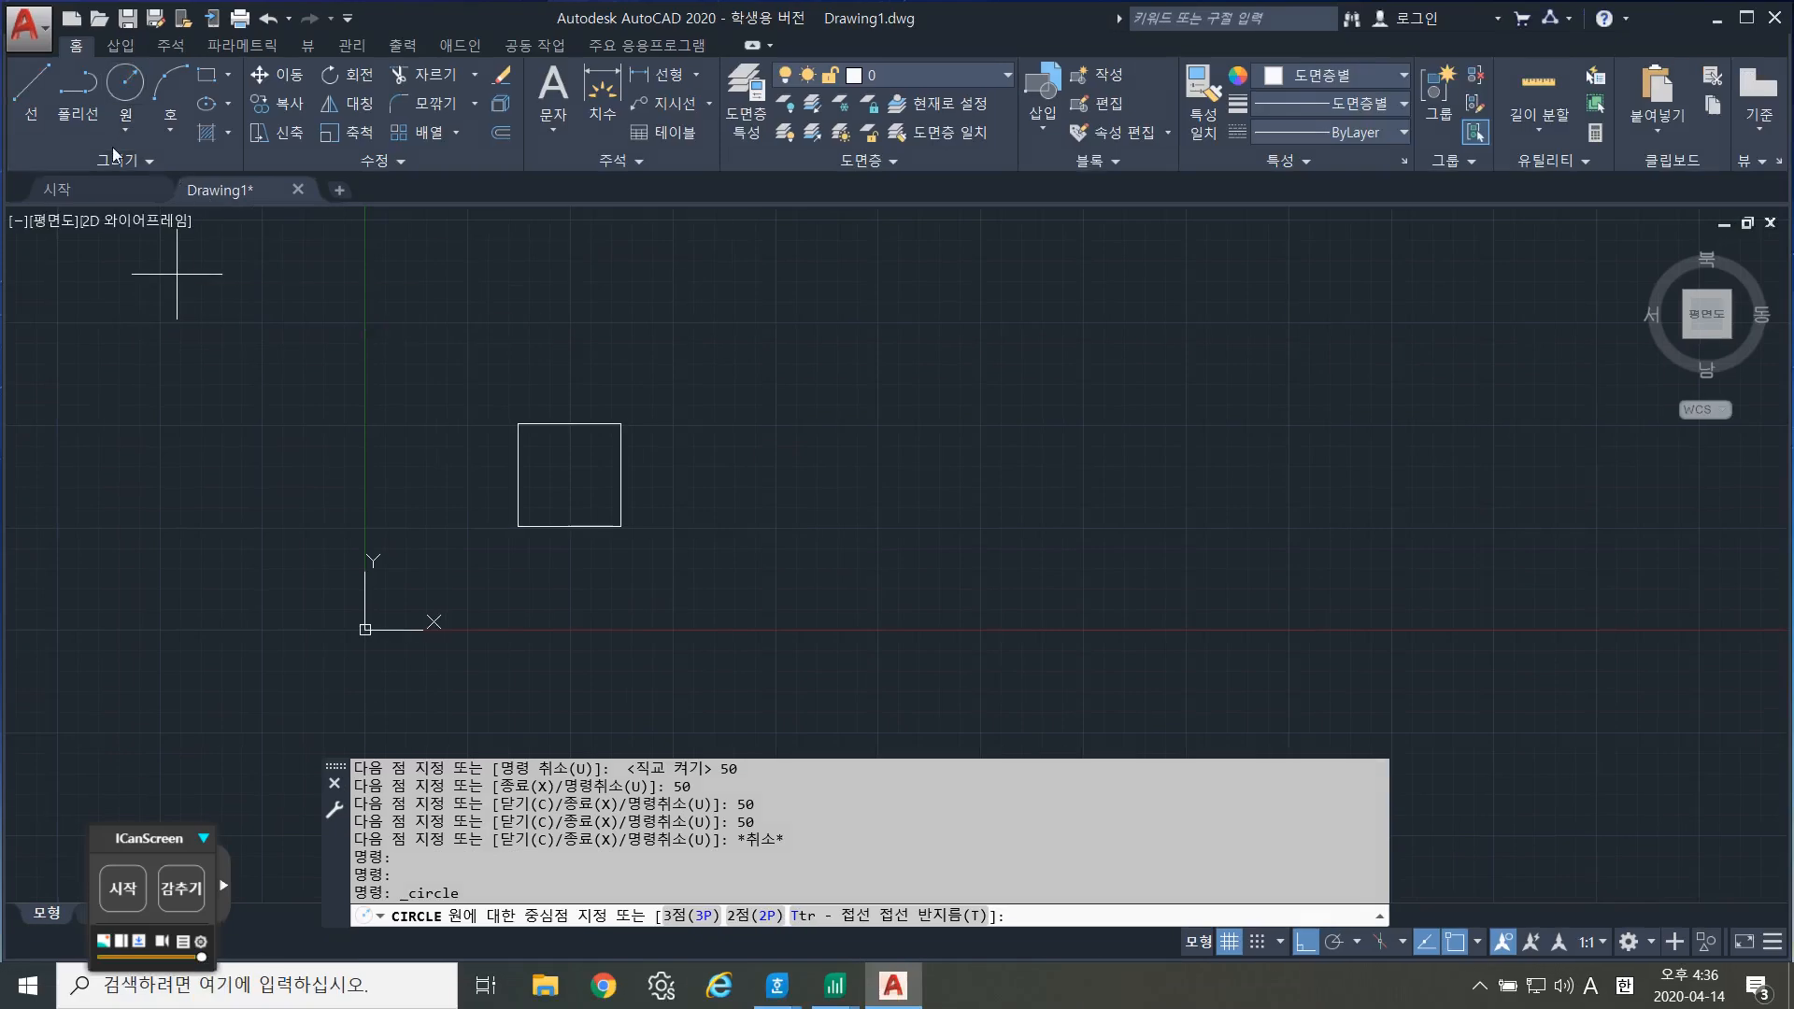
pyautogui.click(127, 84)
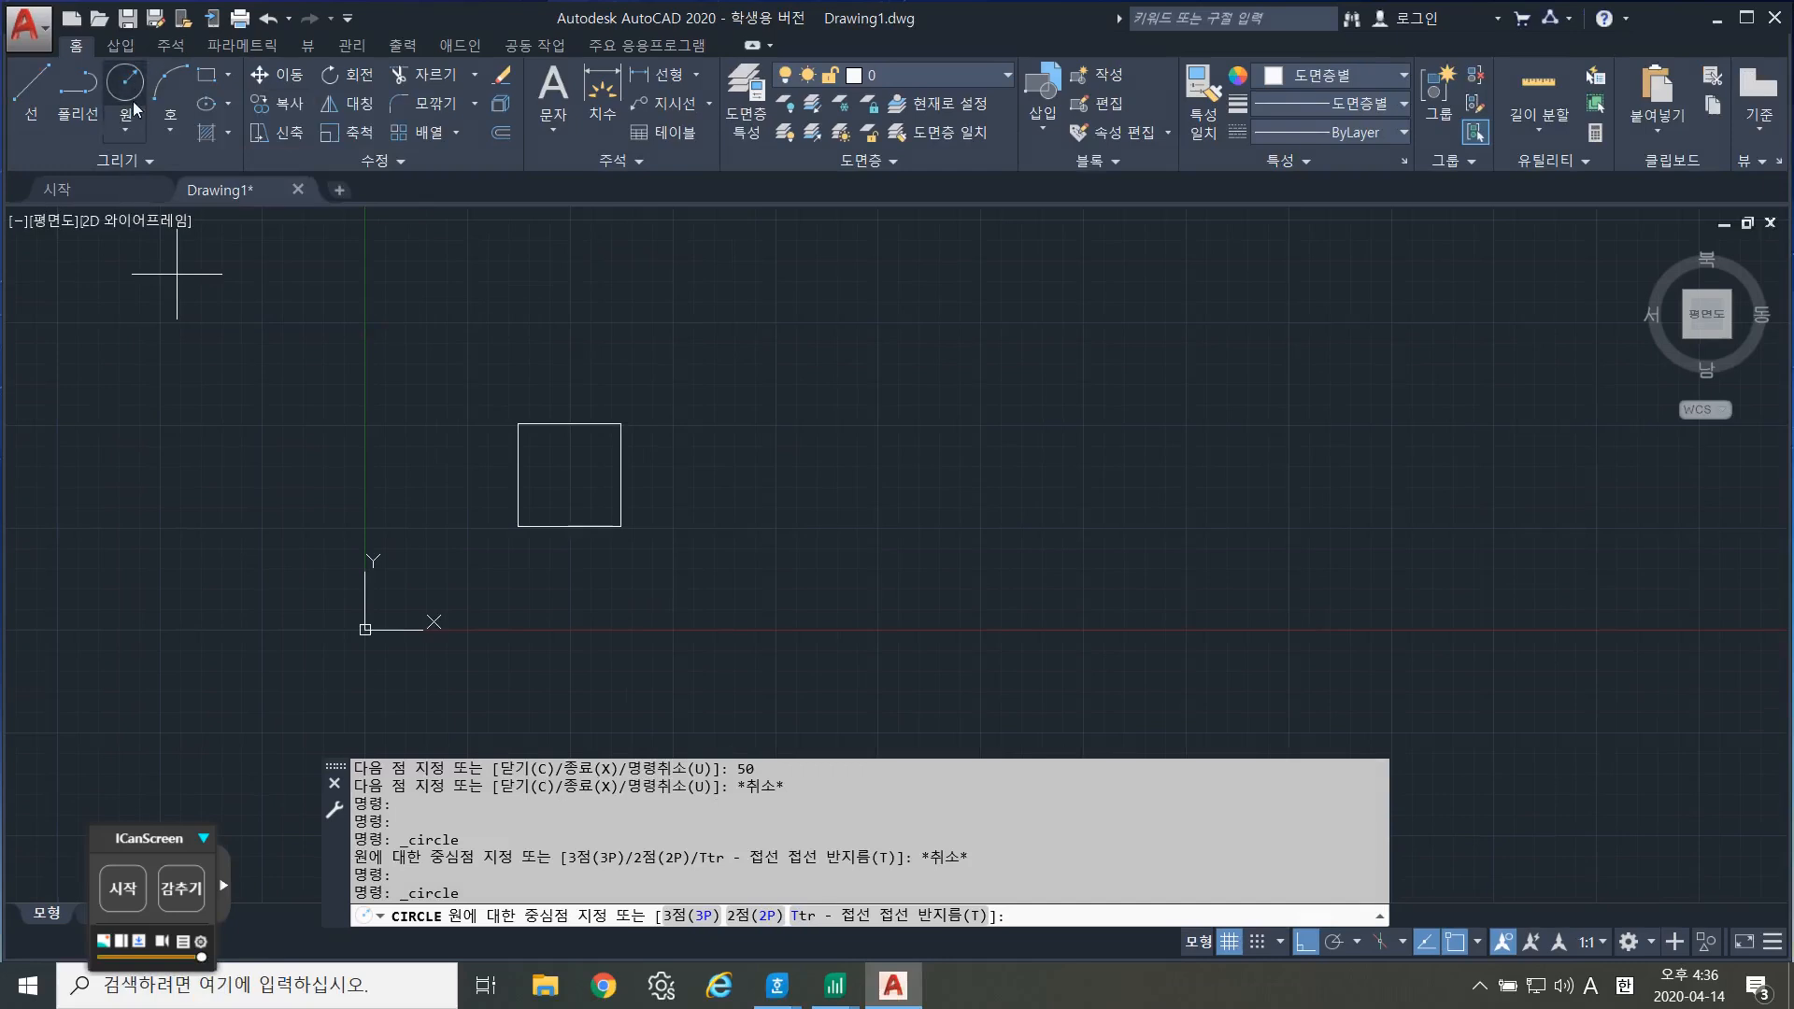
# Draw a circle by centre and radius to the right of the square, with a radius of about 61.
pyautogui.click(129, 121)
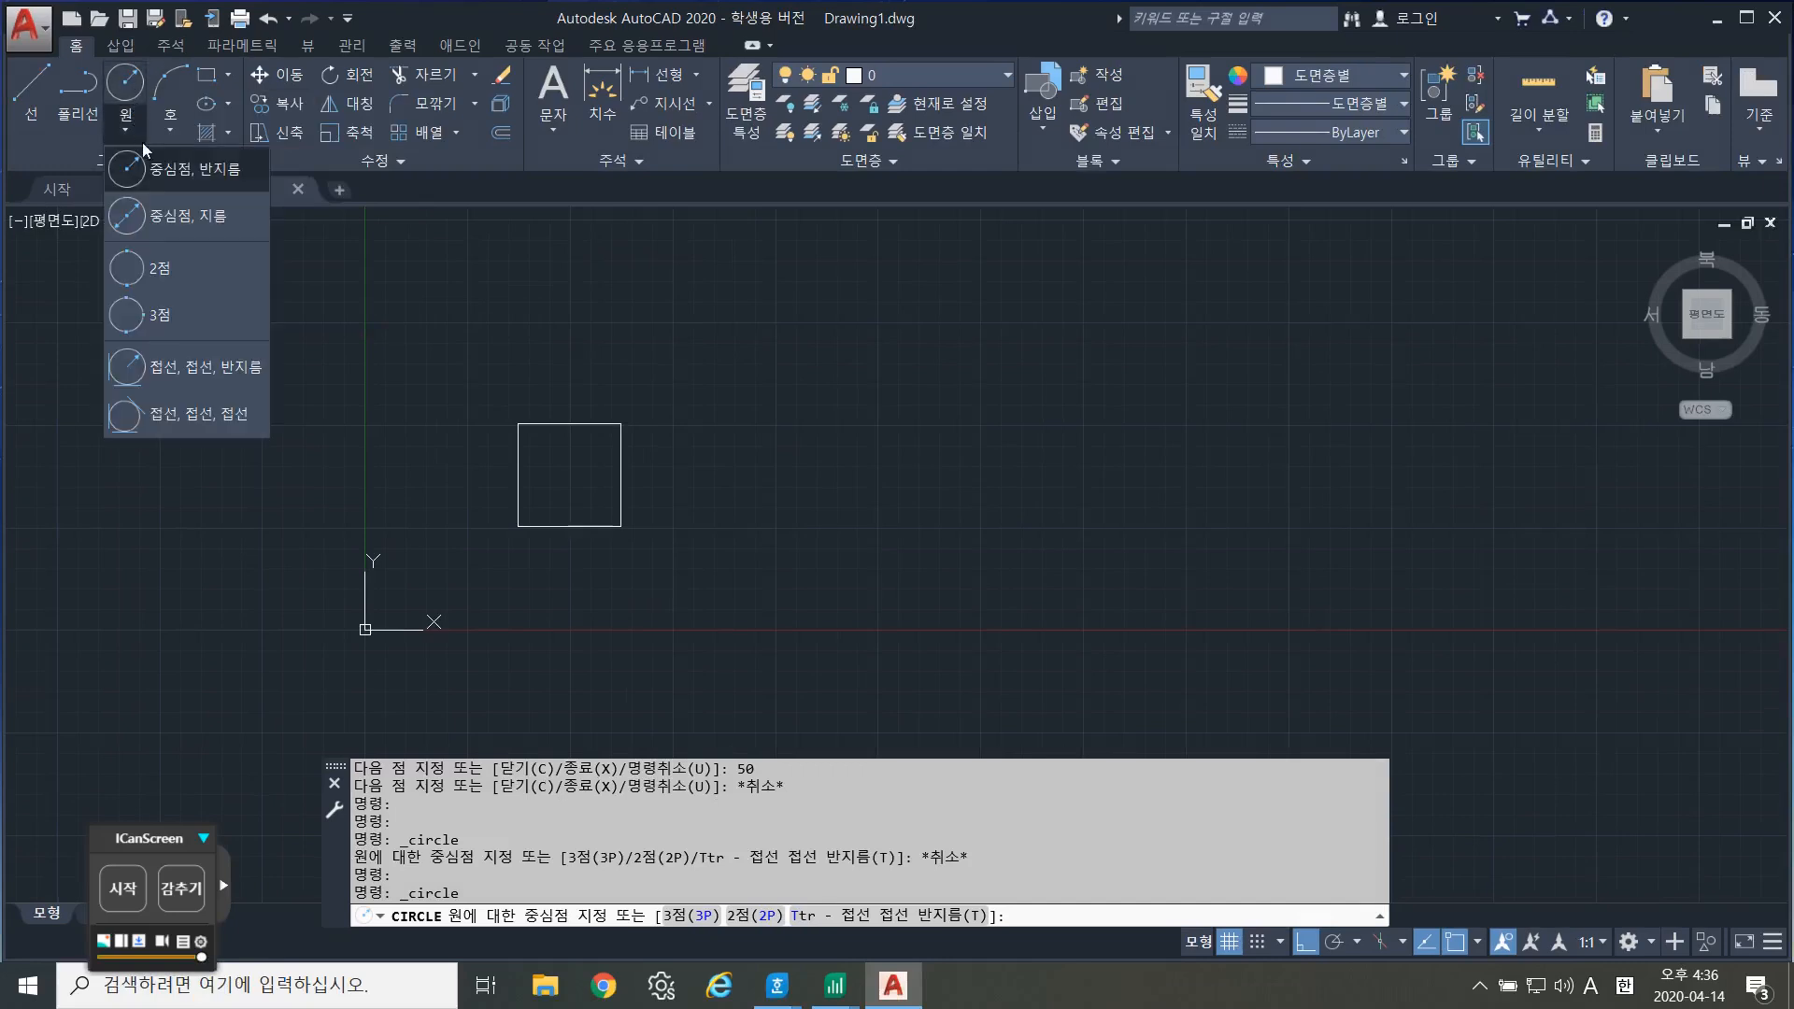
pyautogui.click(188, 172)
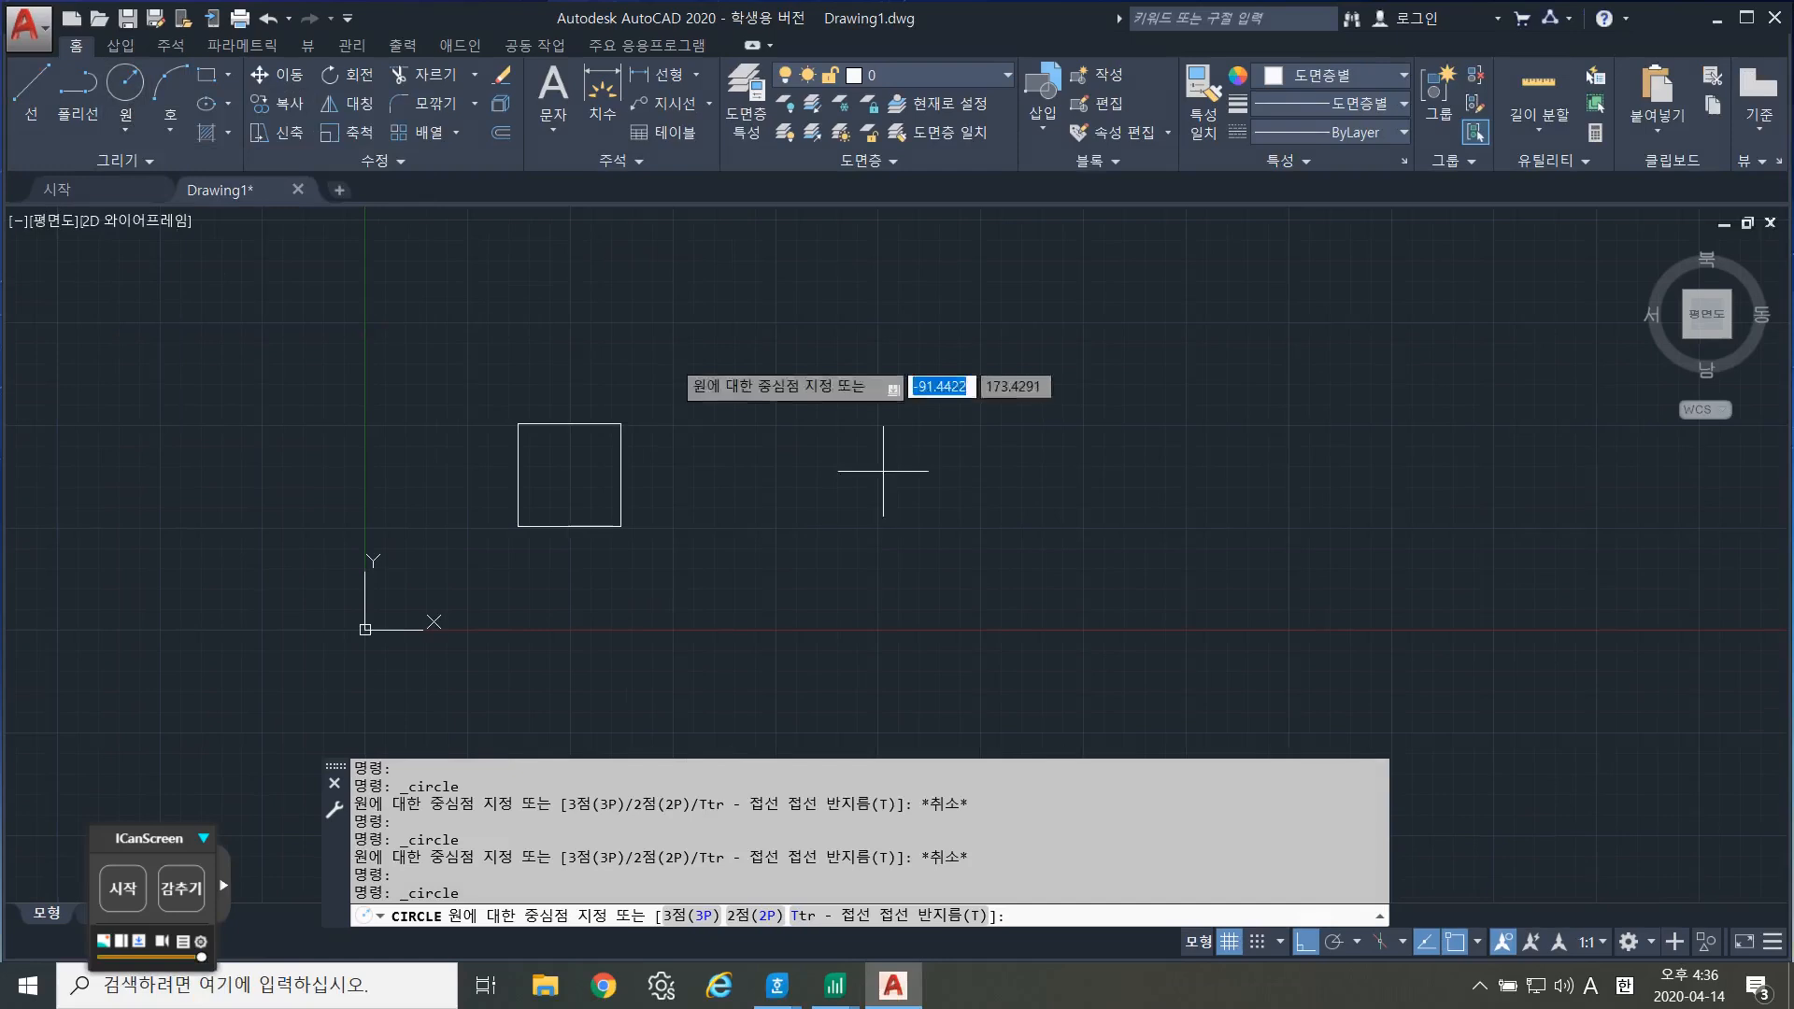
pyautogui.click(766, 435)
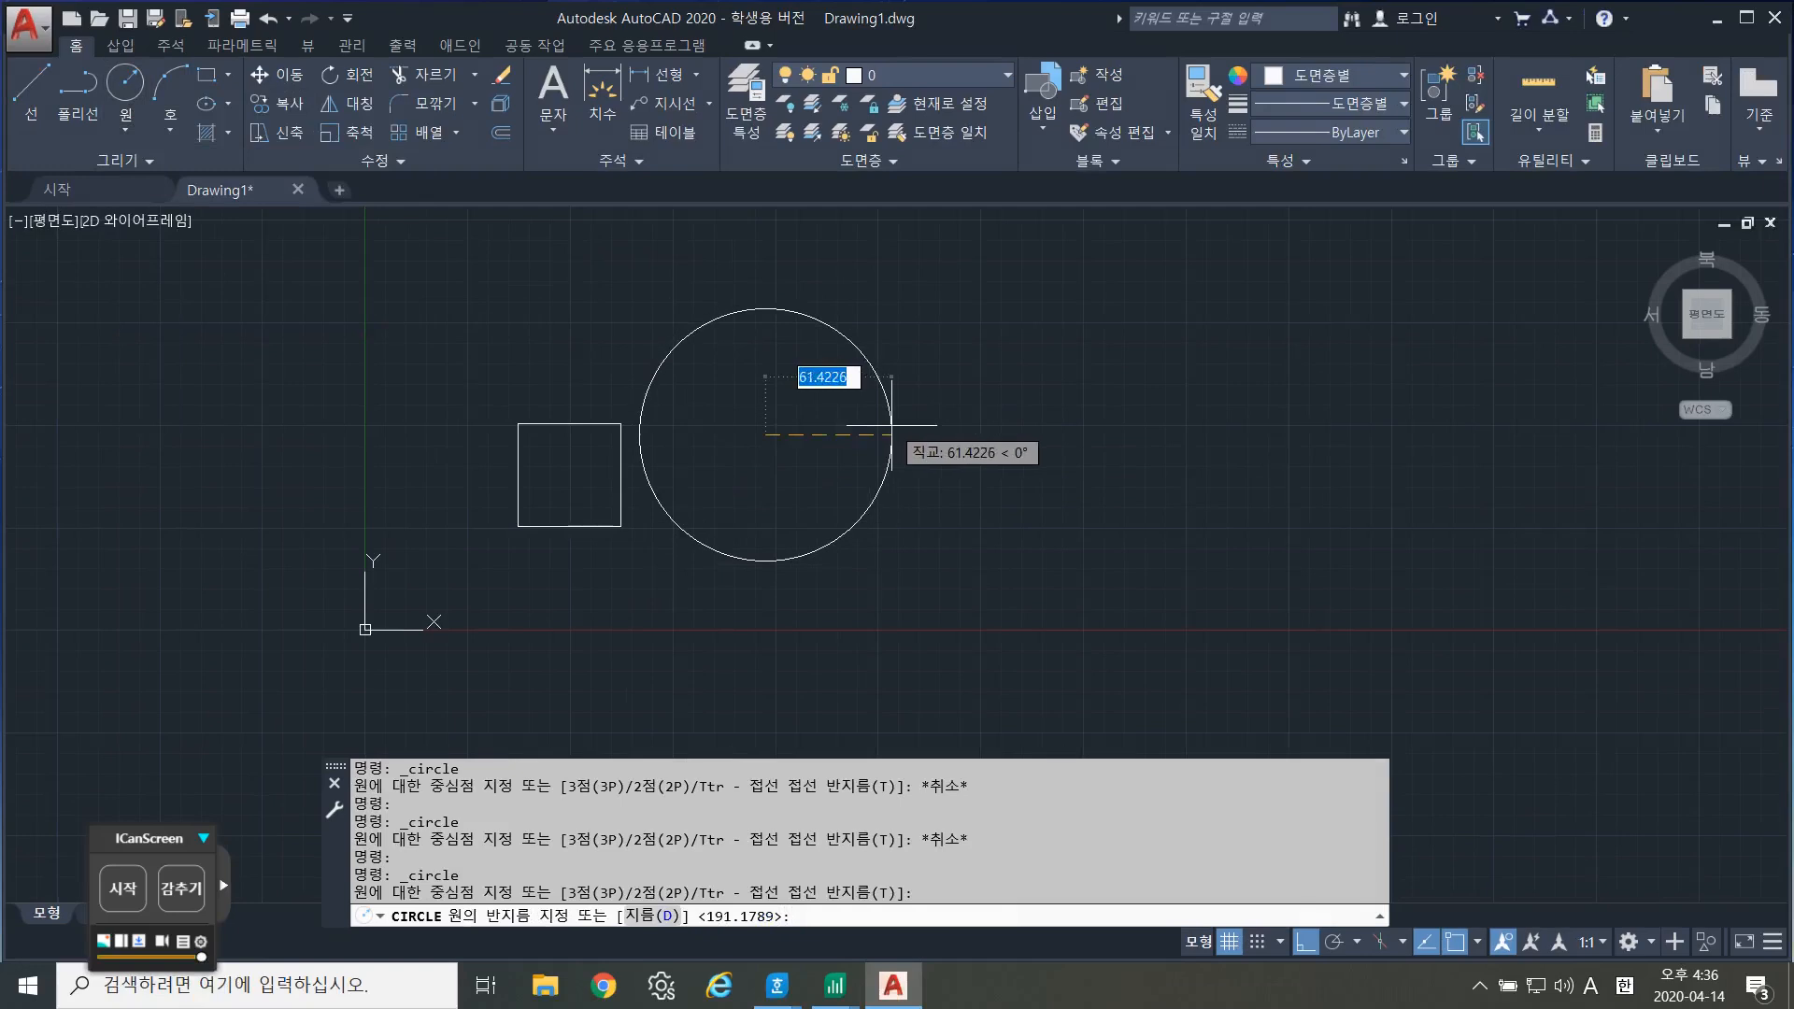
pyautogui.click(888, 412)
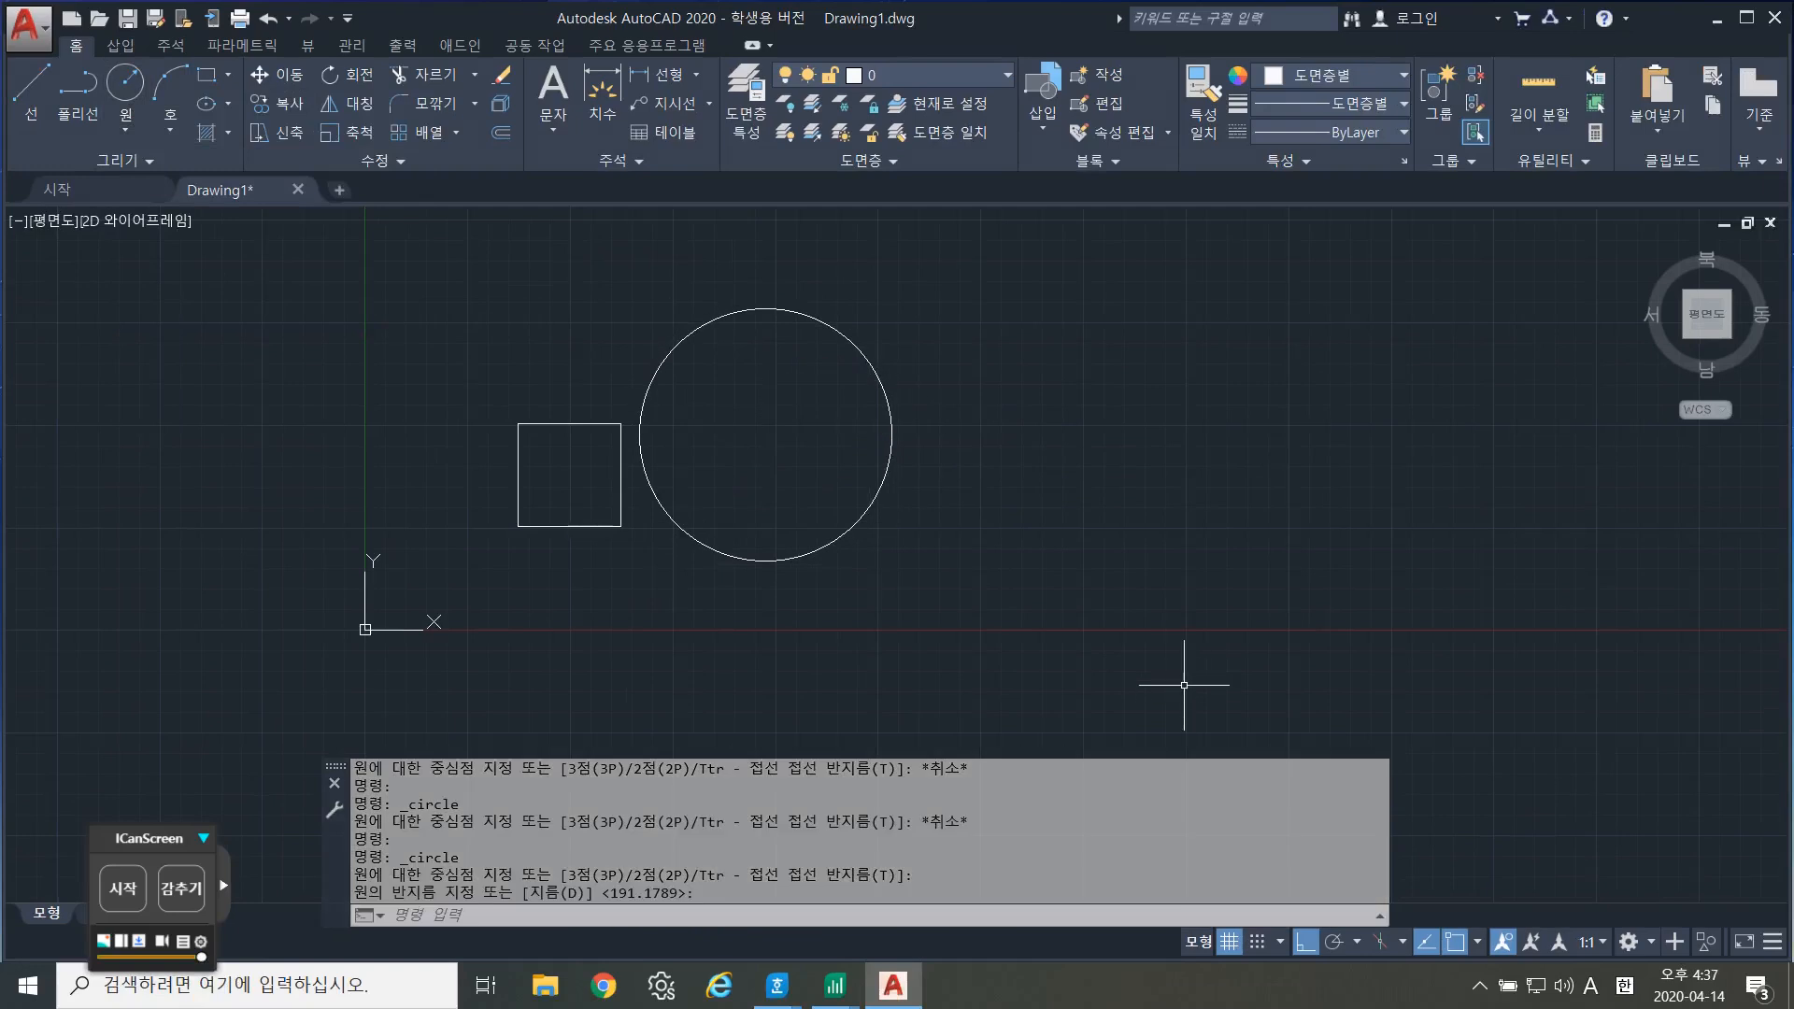
# Turn off Ortho mode and repeat the Circle command to draw a second, slightly larger circle to the right of the first.
pyautogui.press('F8')
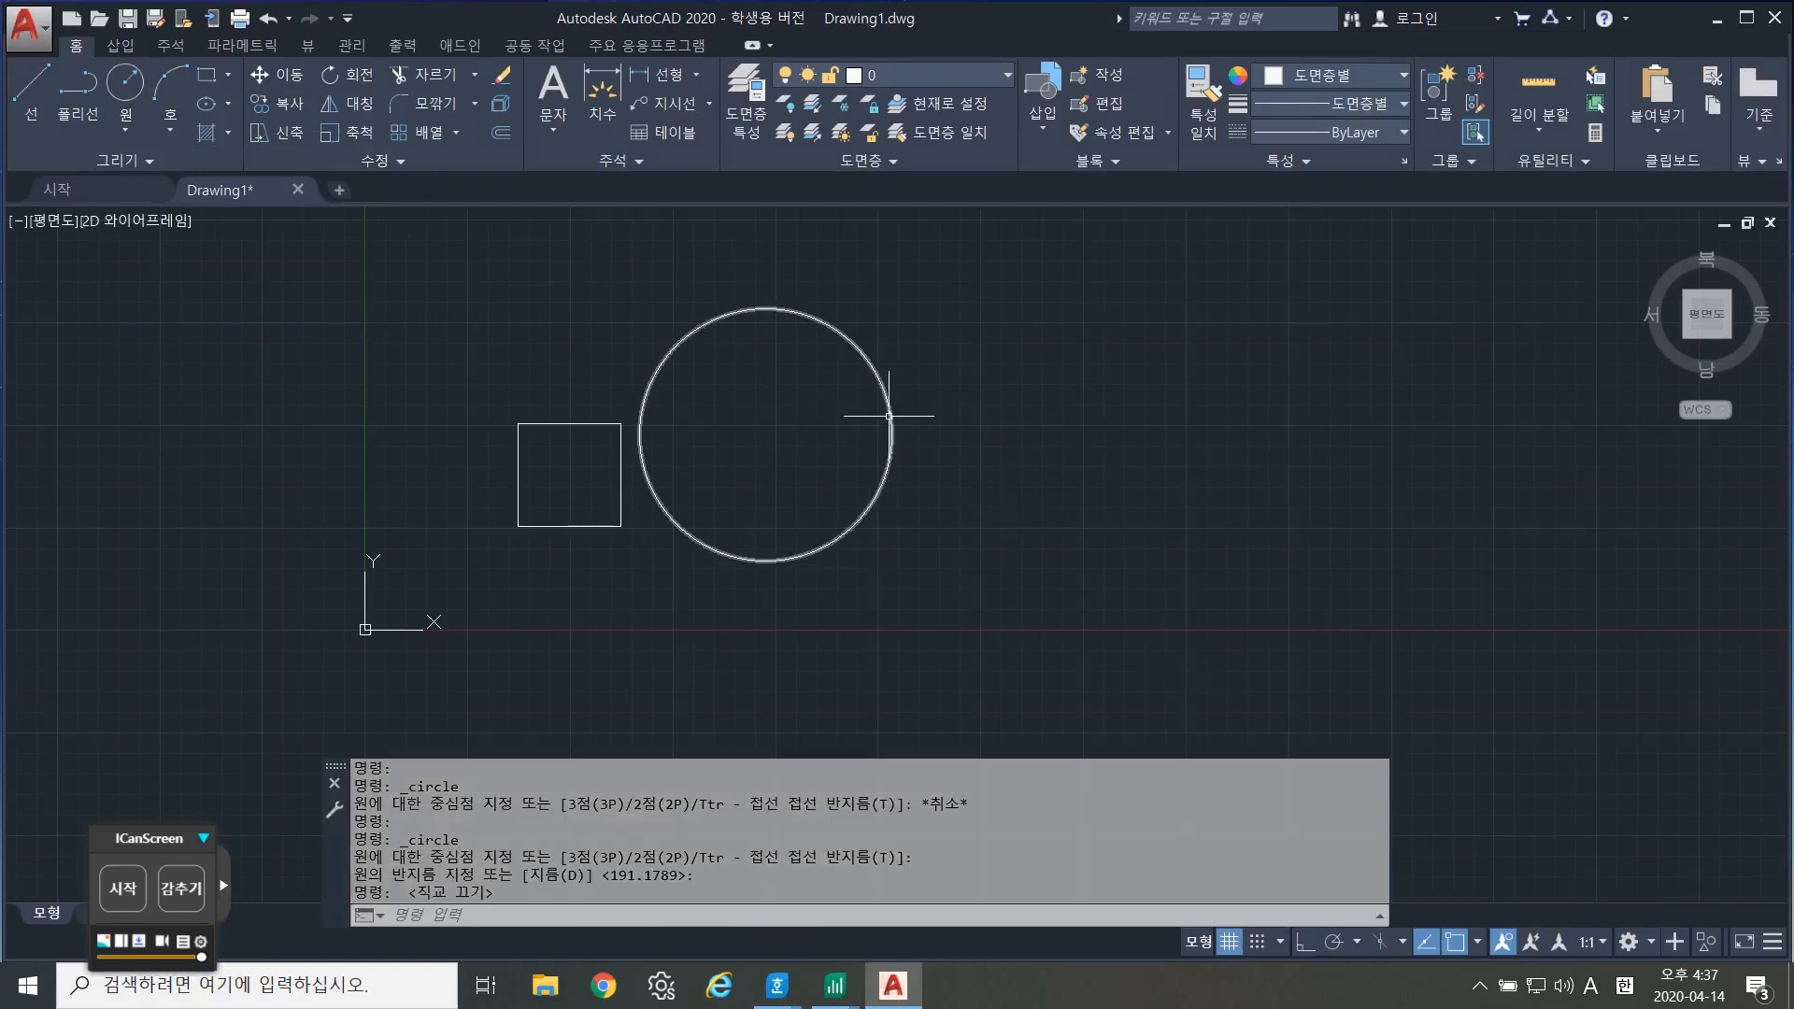
pyautogui.click(1081, 404)
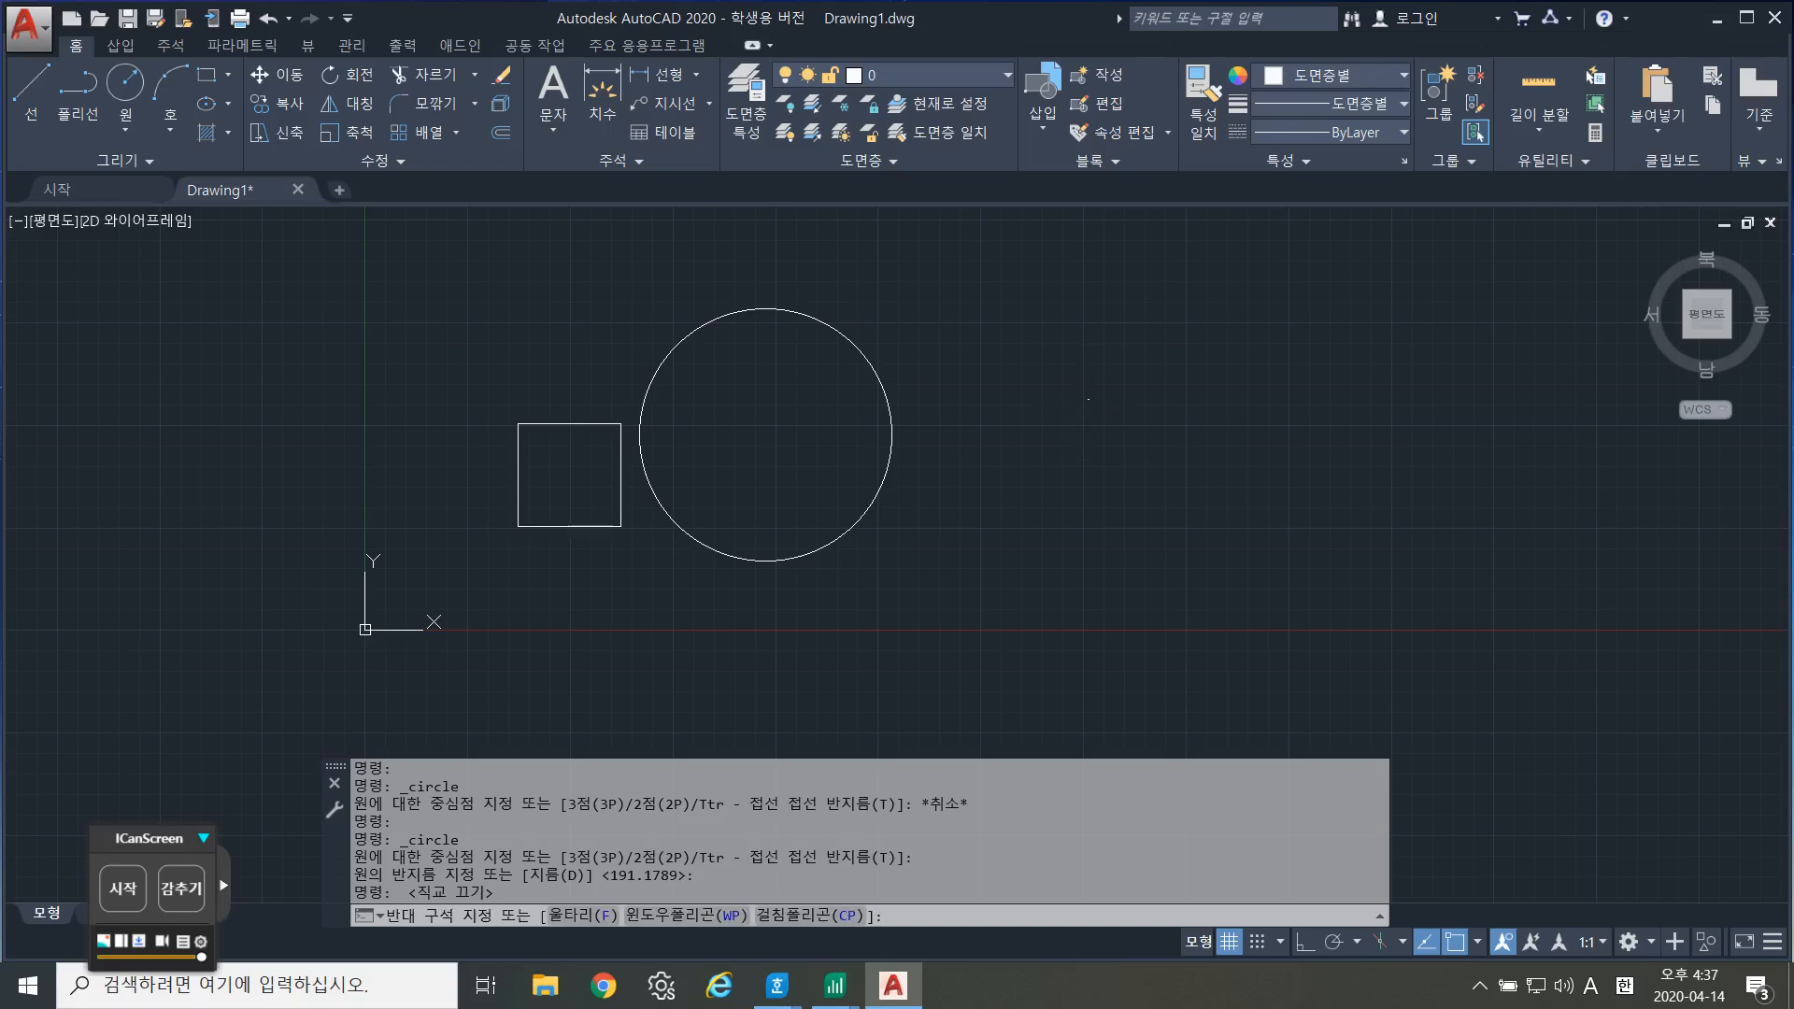
pyautogui.click(1115, 439)
pyautogui.click(1285, 365)
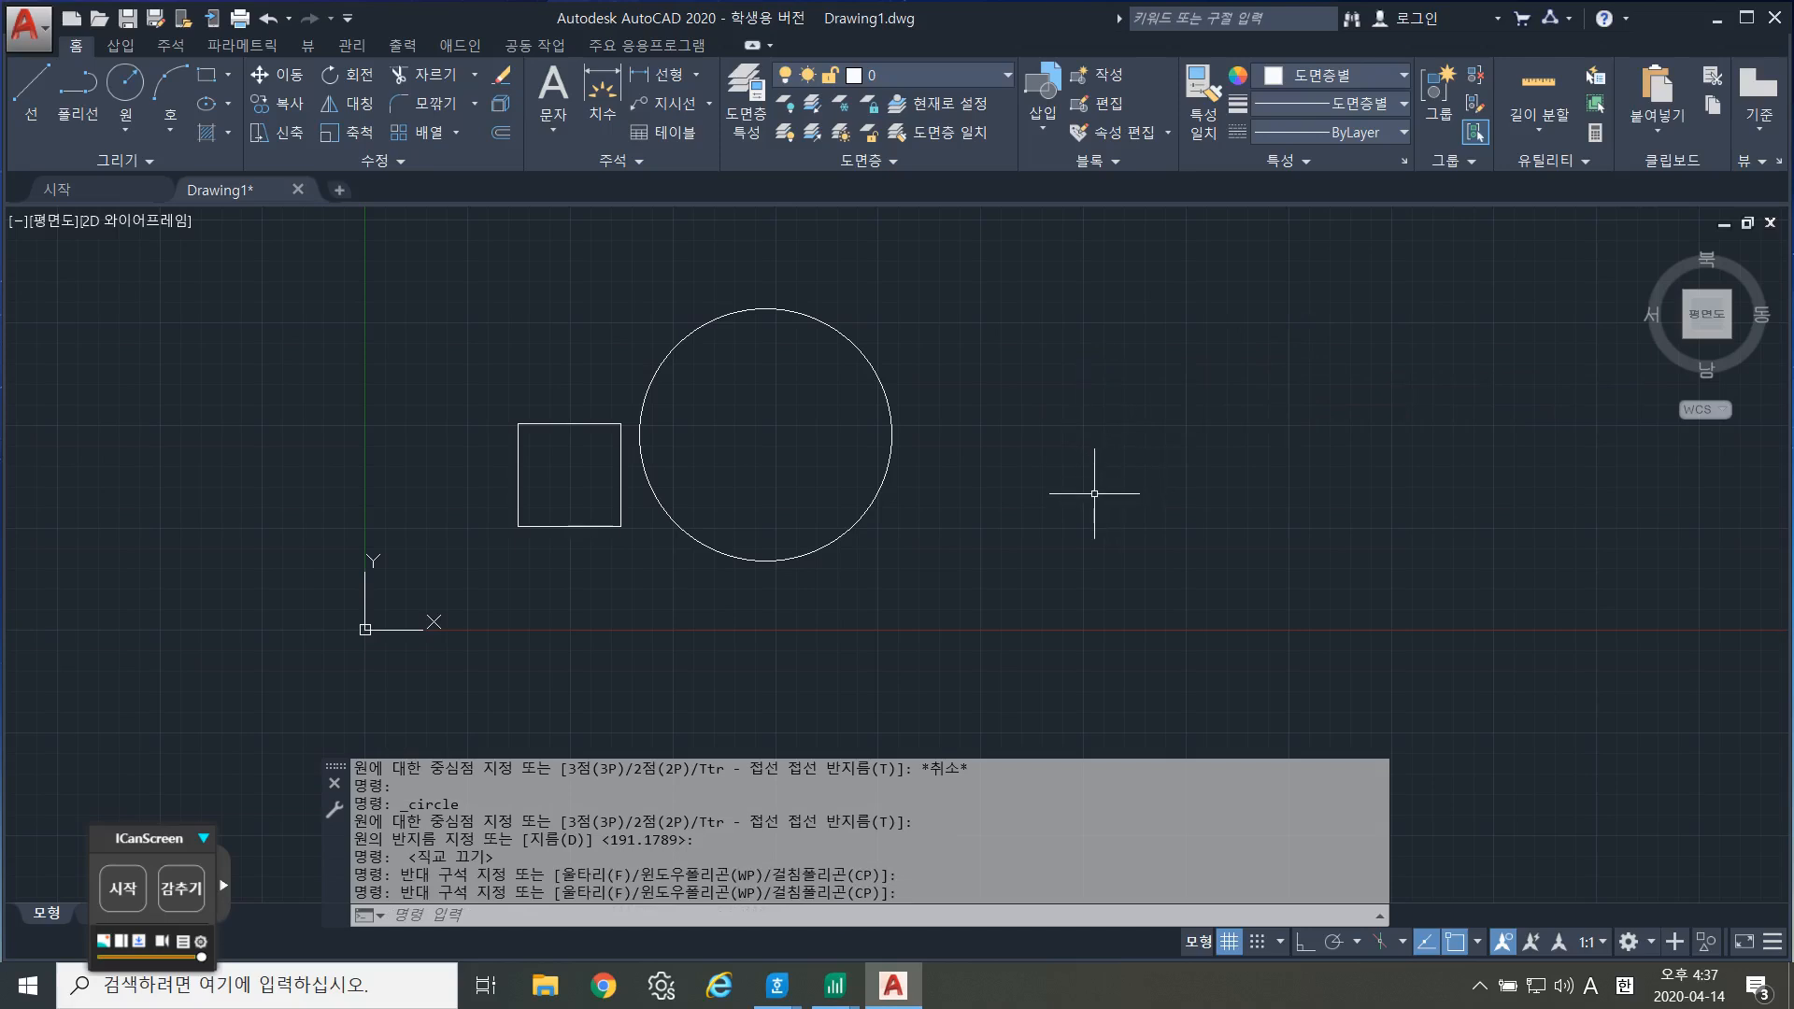
pyautogui.press('Return')
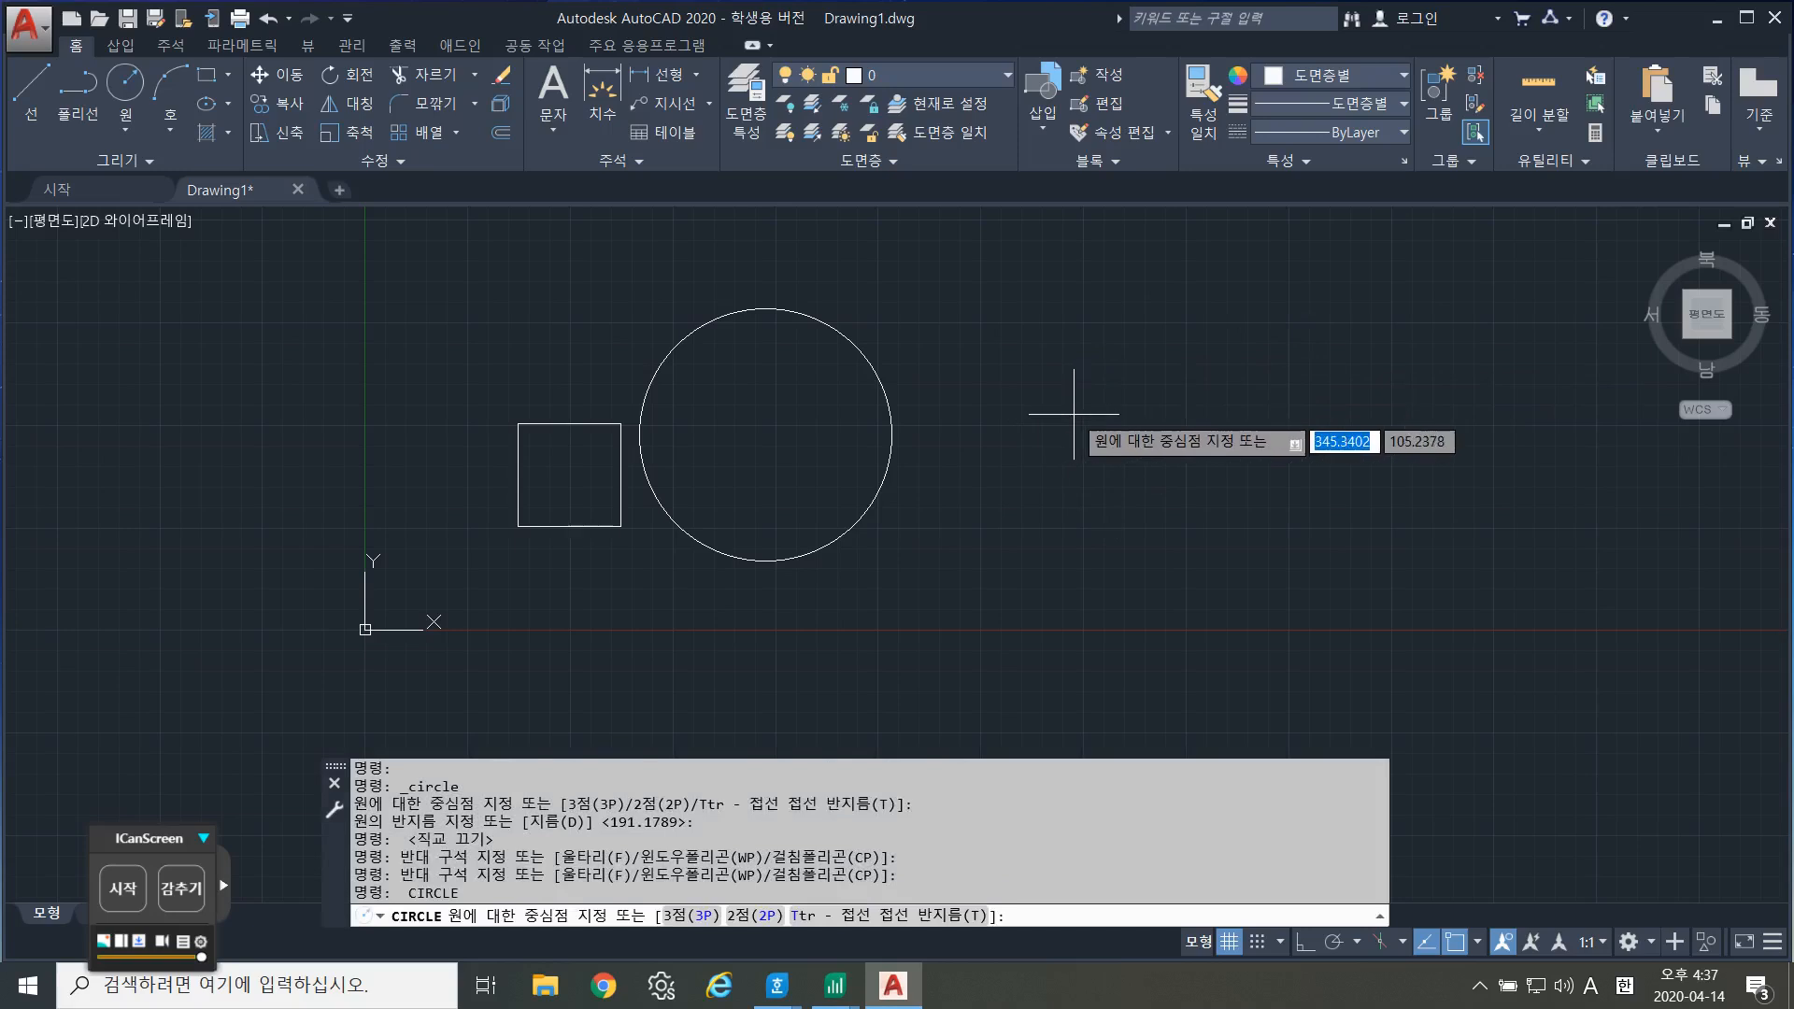
pyautogui.click(1074, 414)
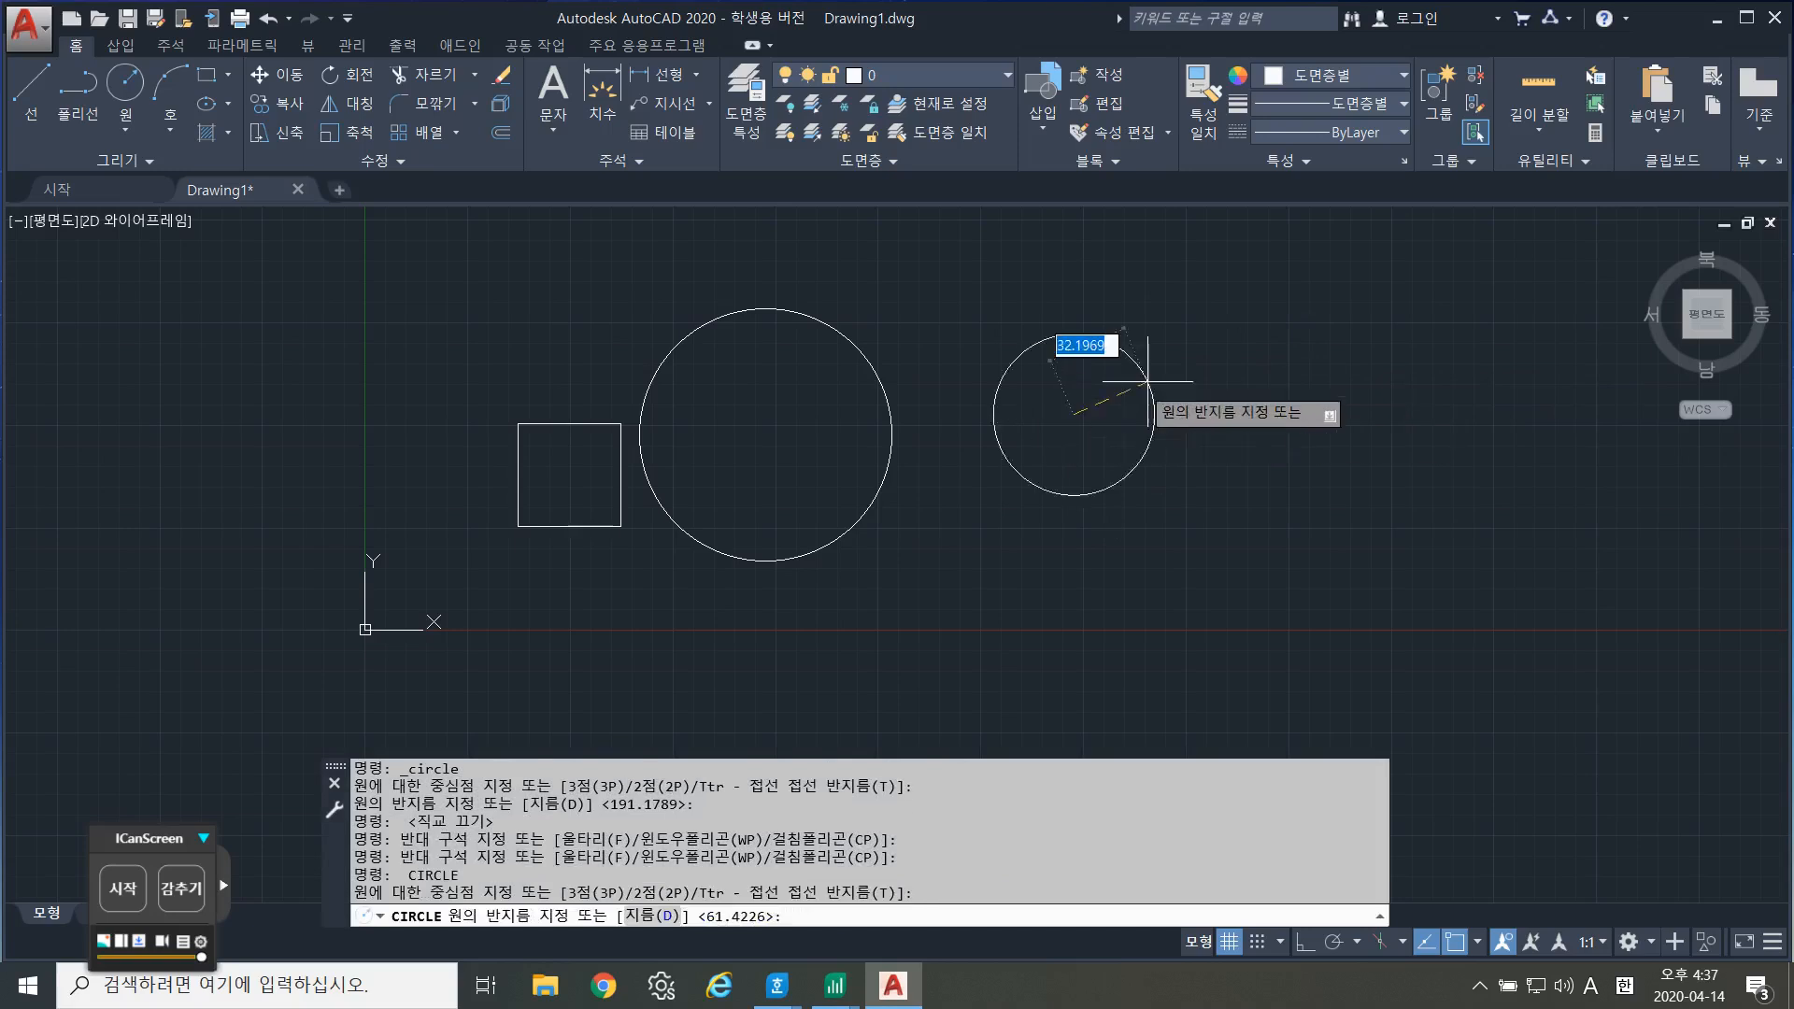
pyautogui.click(1196, 349)
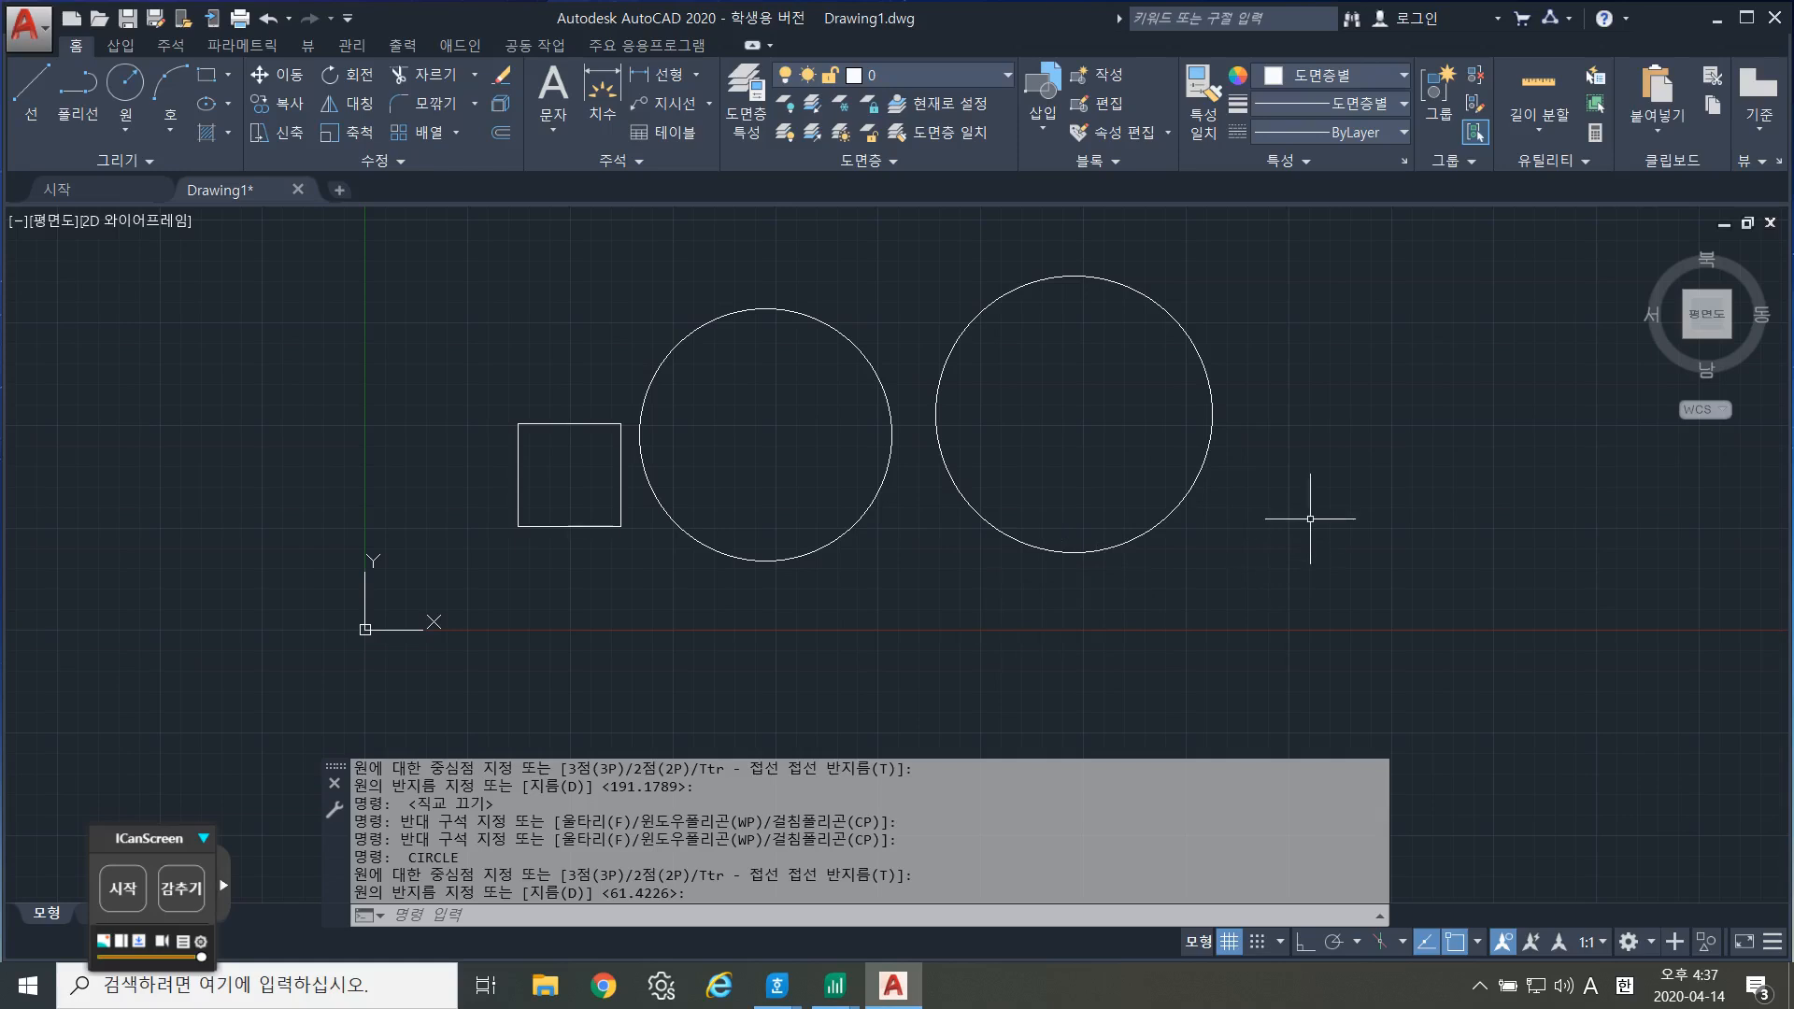
# Repeat the Circle command to draw a circle of radius 20 to the right of the two large circles.
pyautogui.press('space')
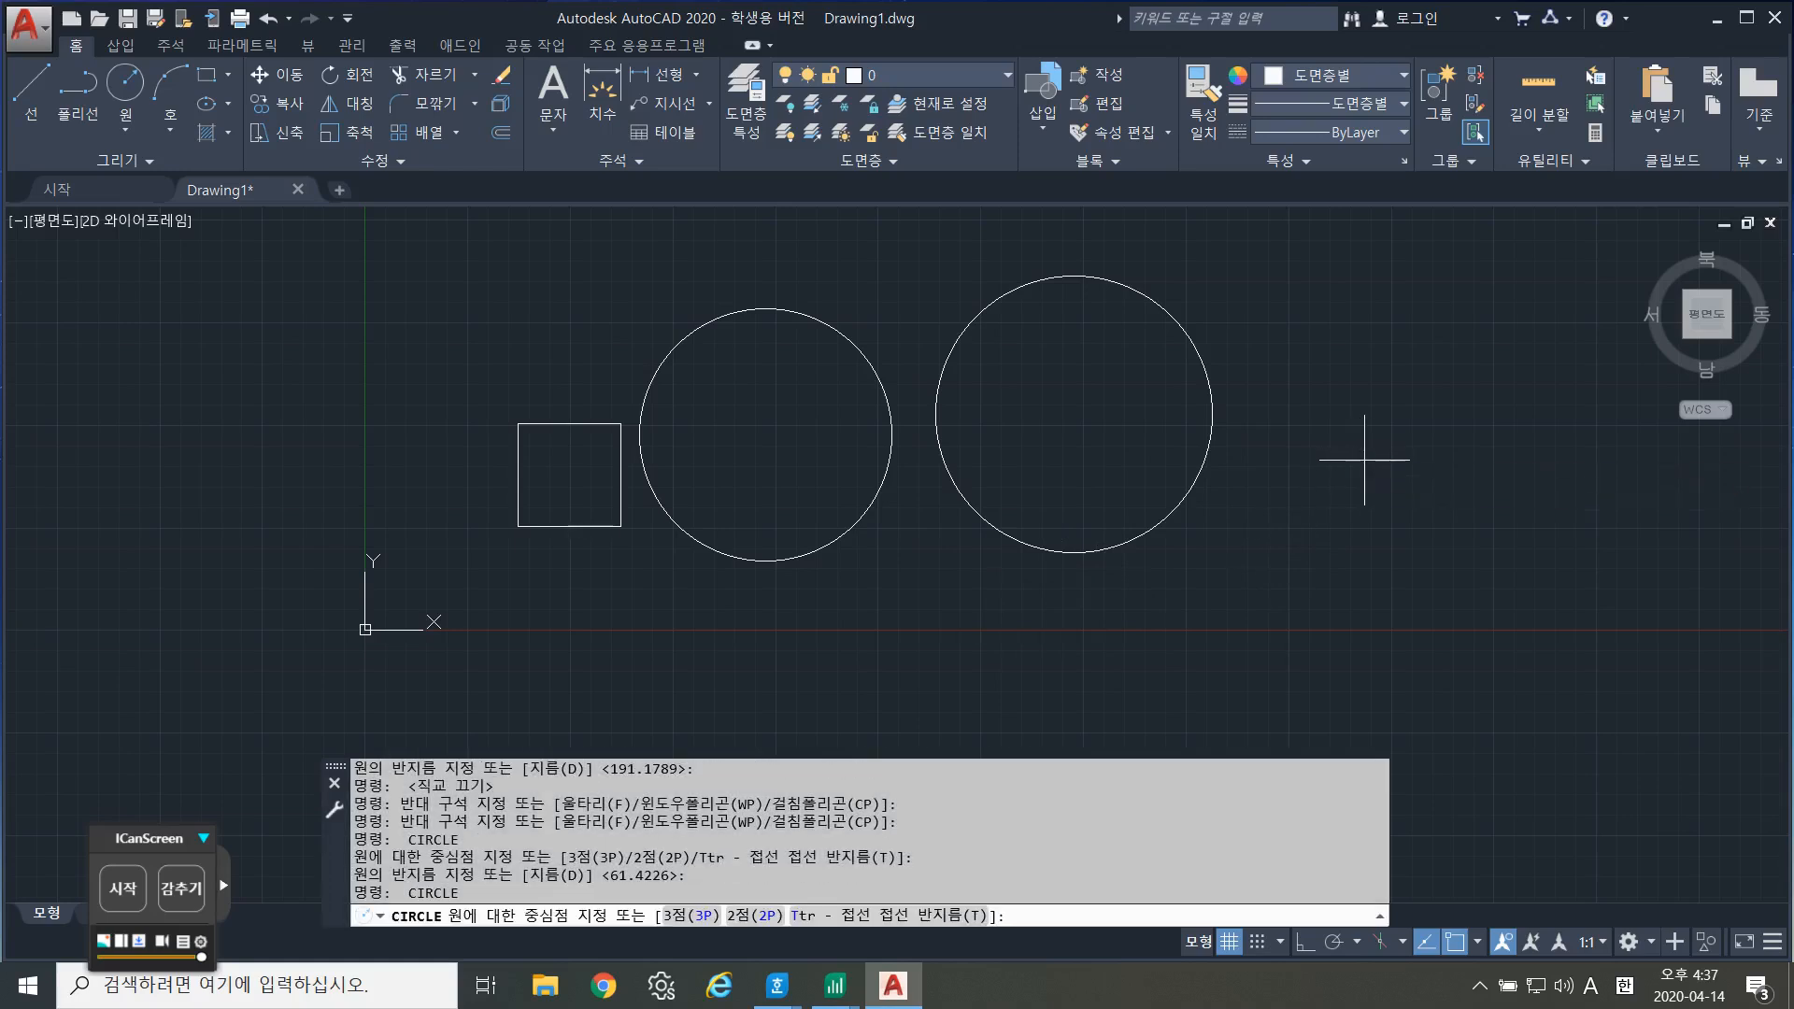
pyautogui.click(1365, 460)
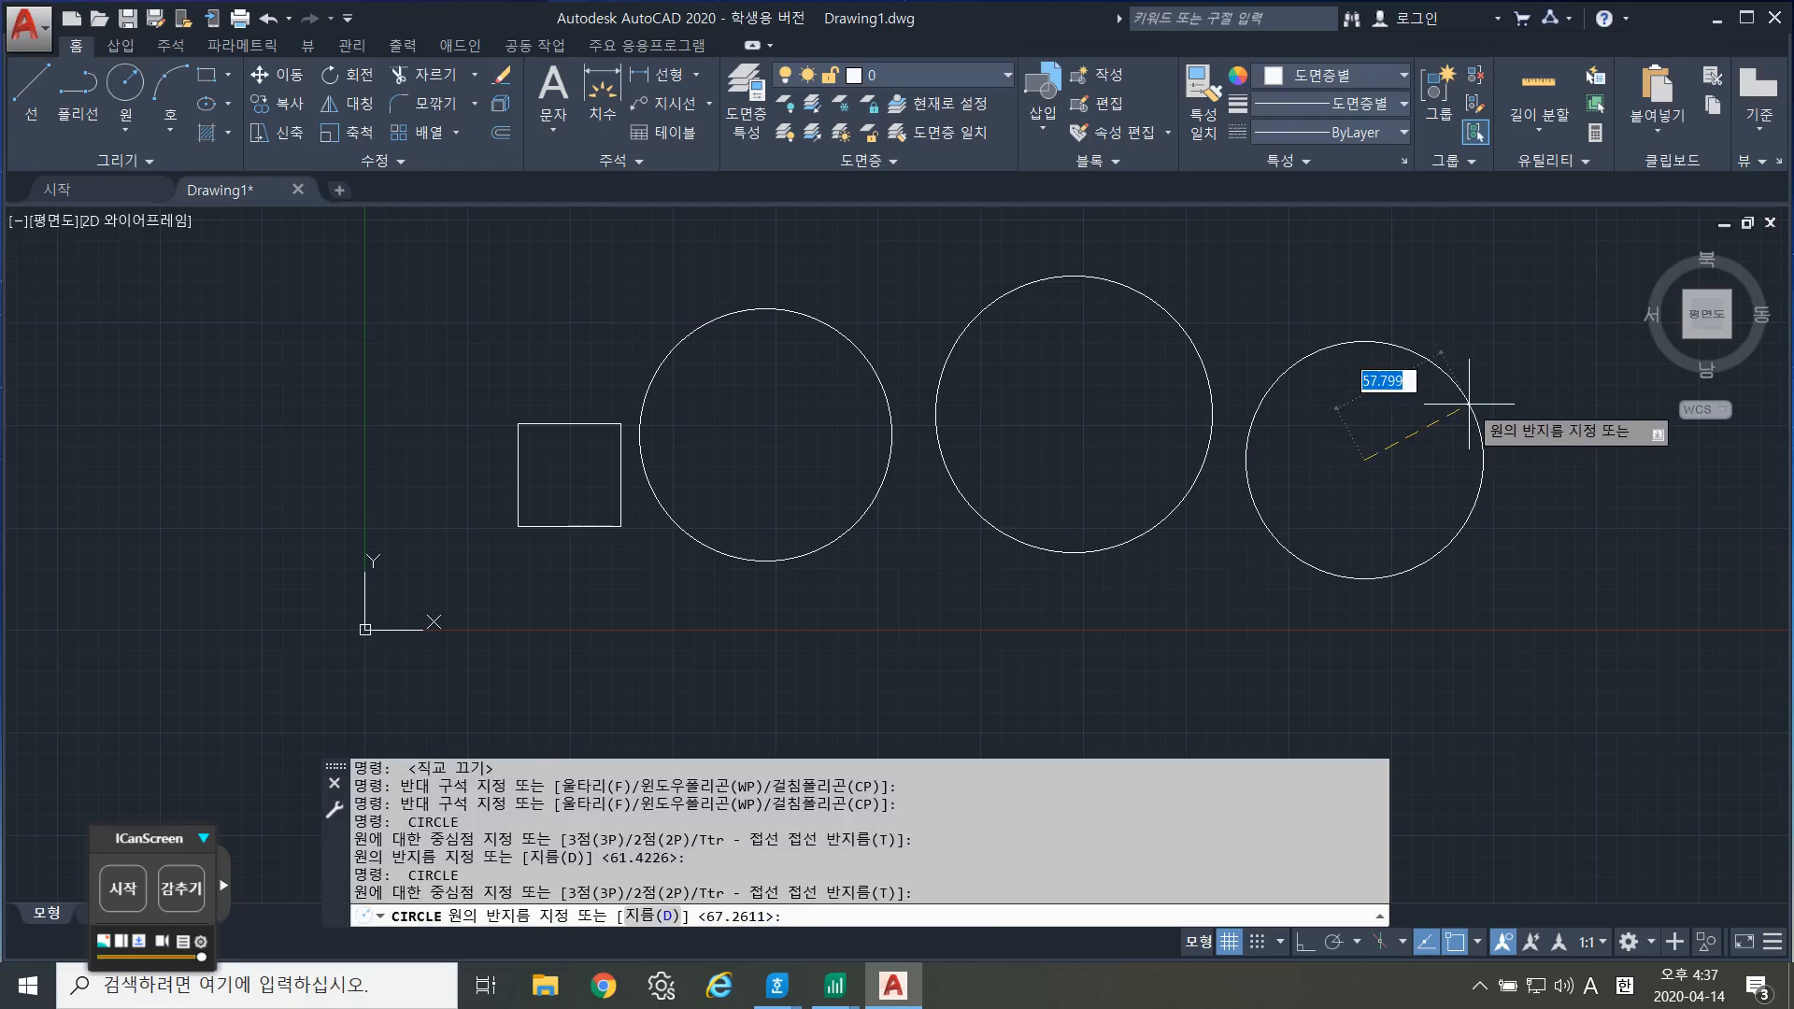
pyautogui.write('20')
pyautogui.press('Return')
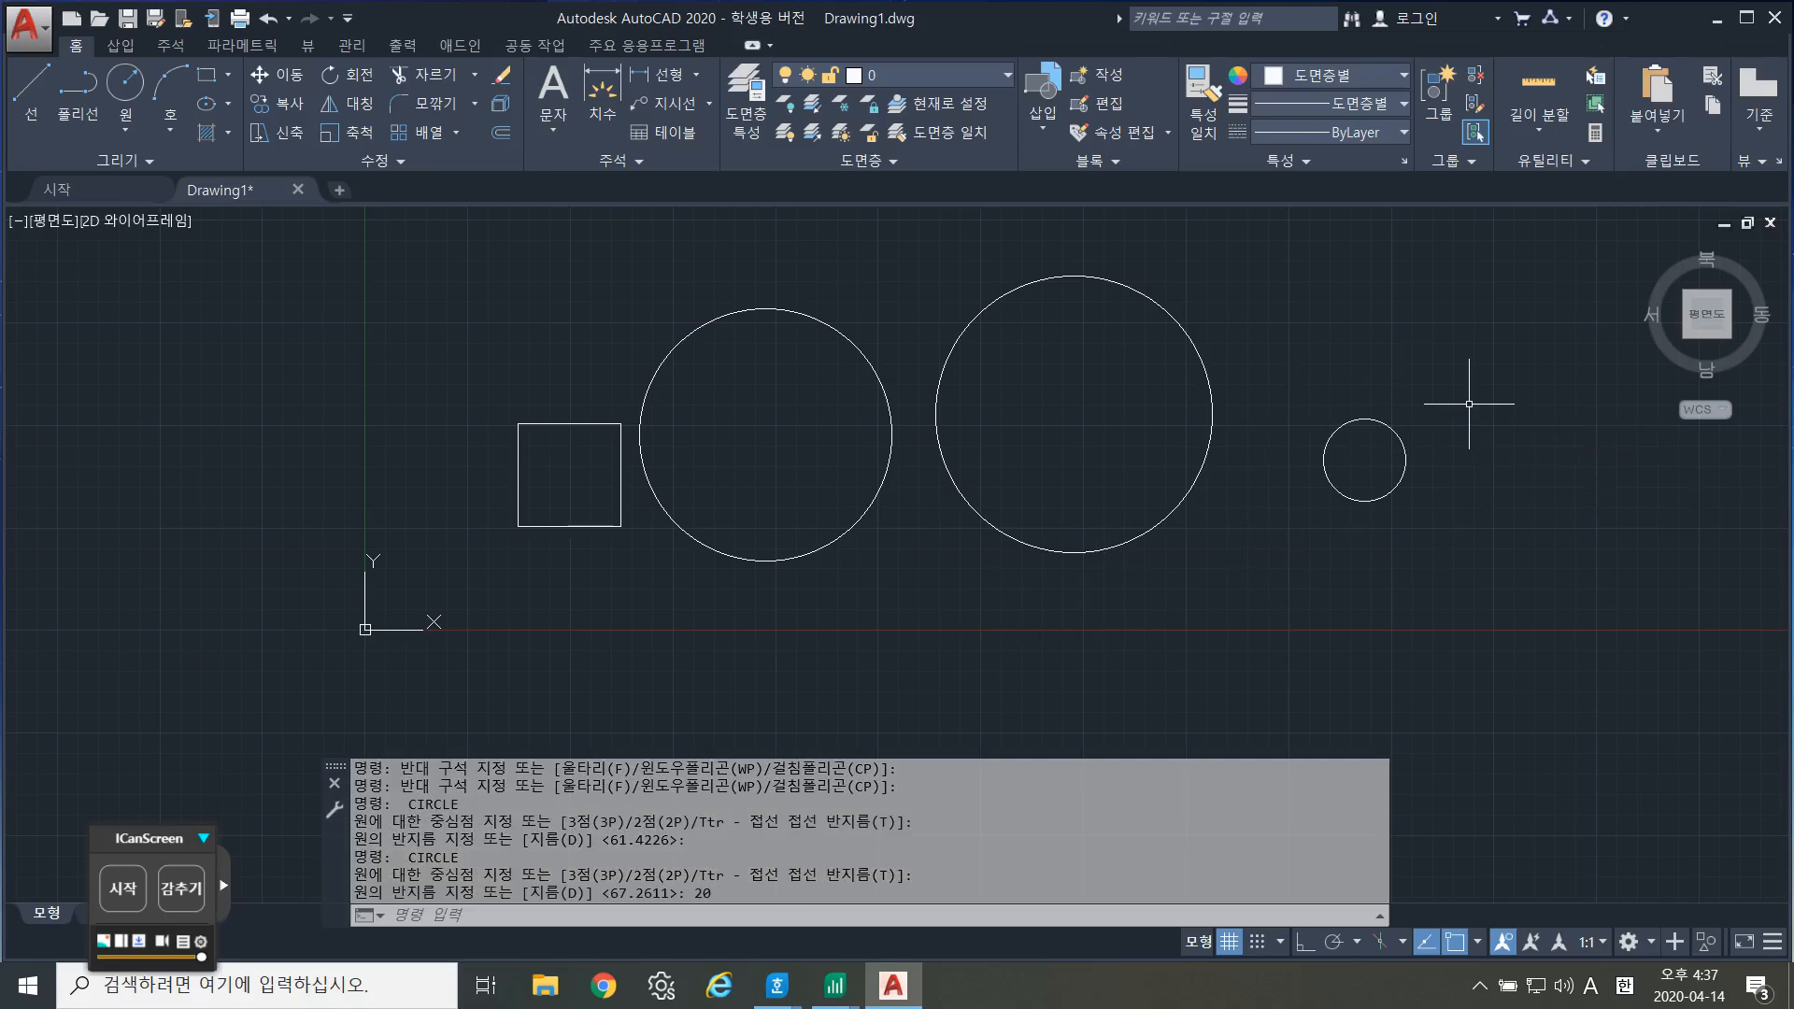
pyautogui.scroll(2, 1469, 412)
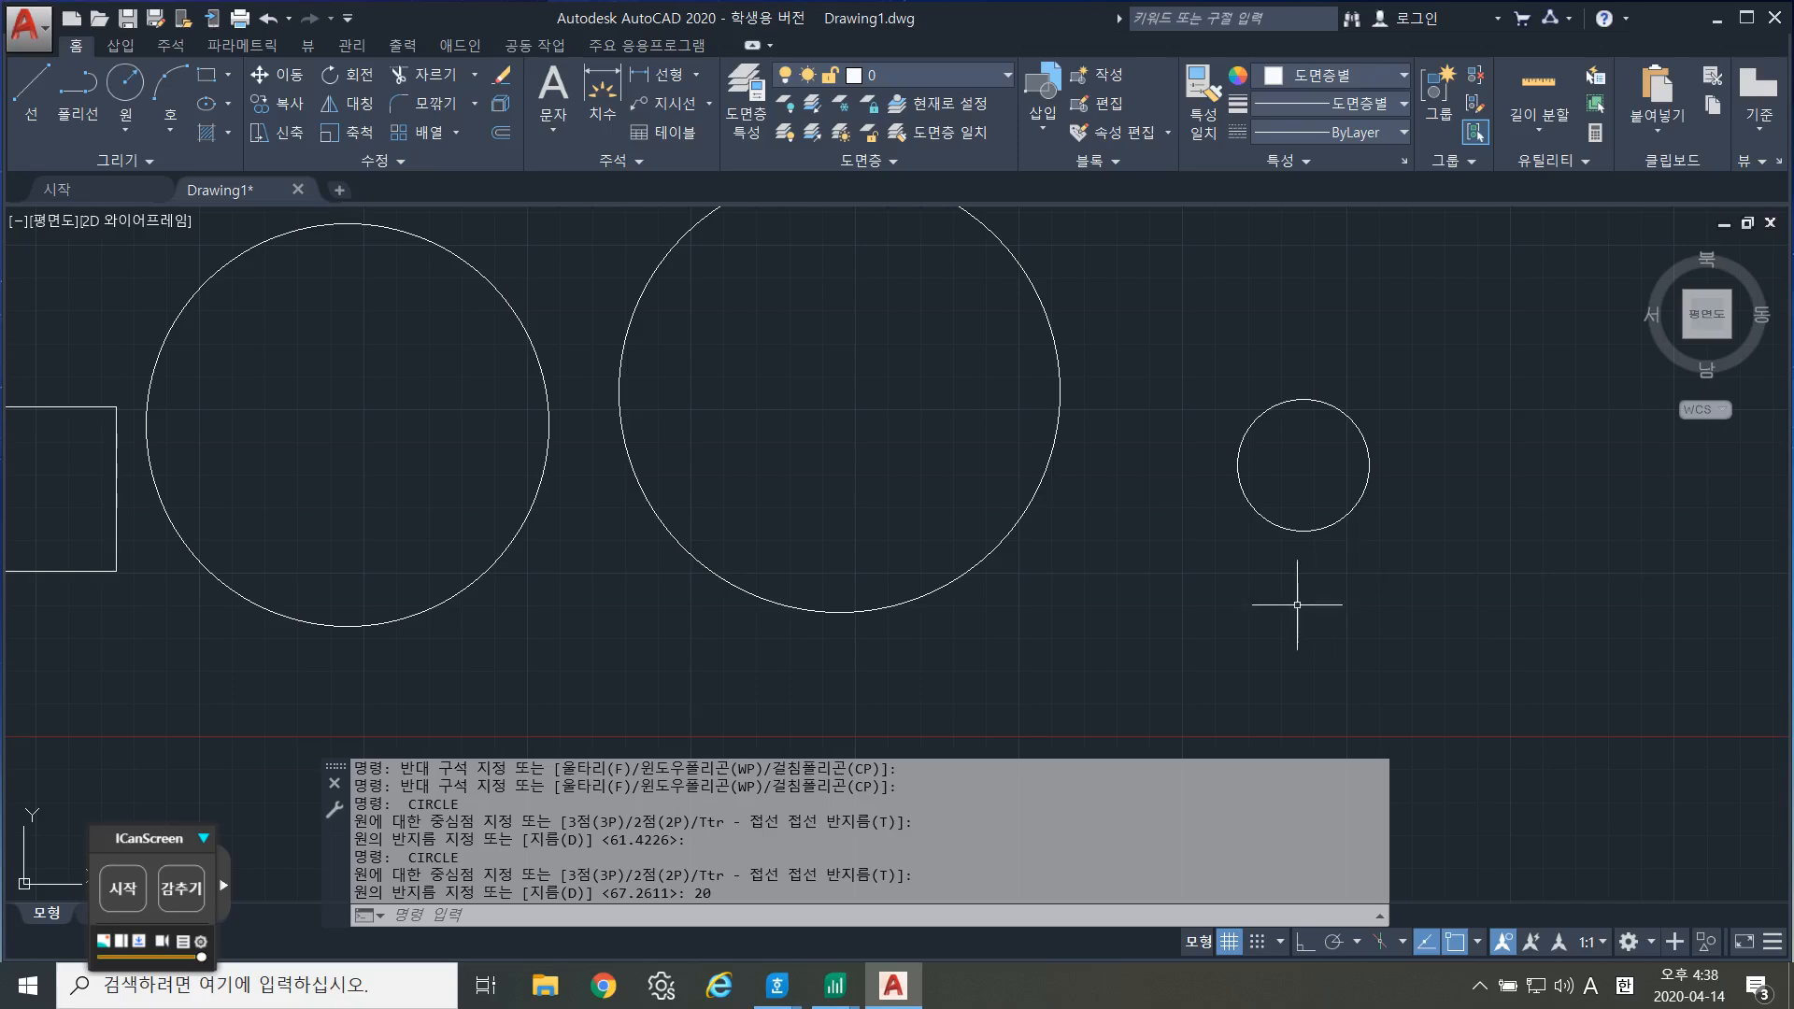
pyautogui.scroll(-2, 1102, 570)
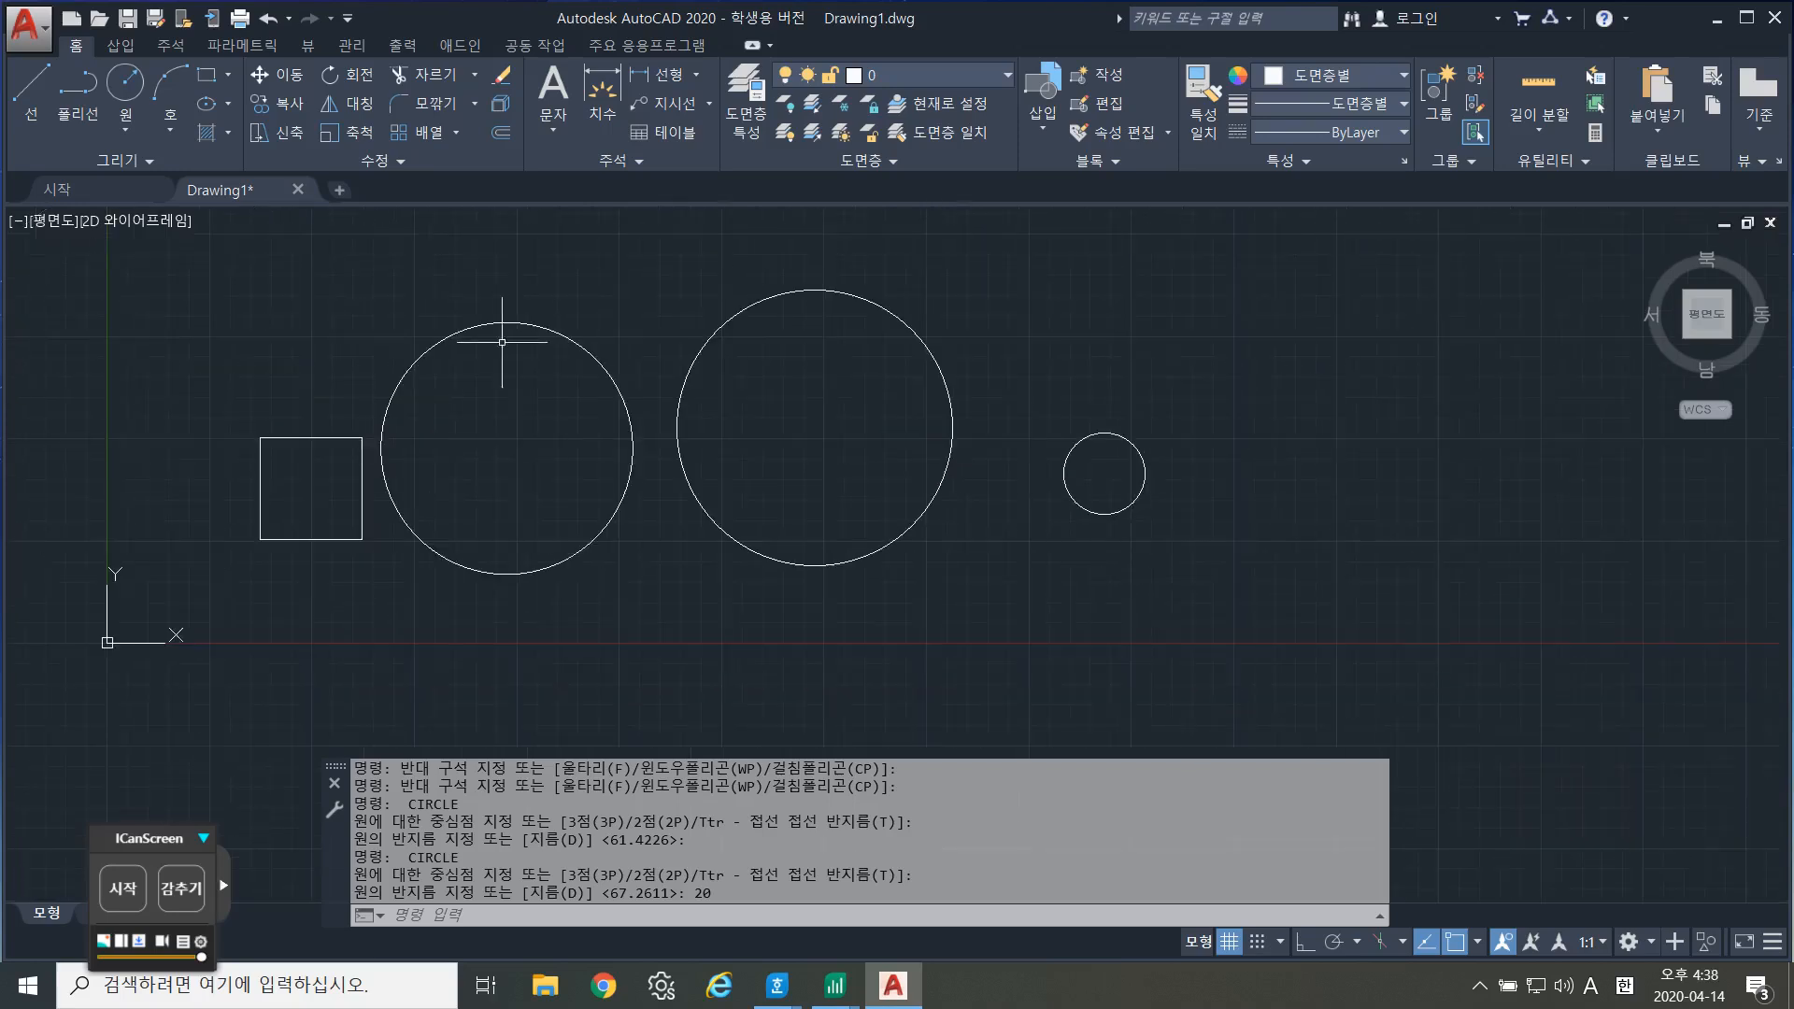
# Draw a circle by centre and diameter to the right of the radius-20 circle, with a diameter of 40.
pyautogui.click(138, 123)
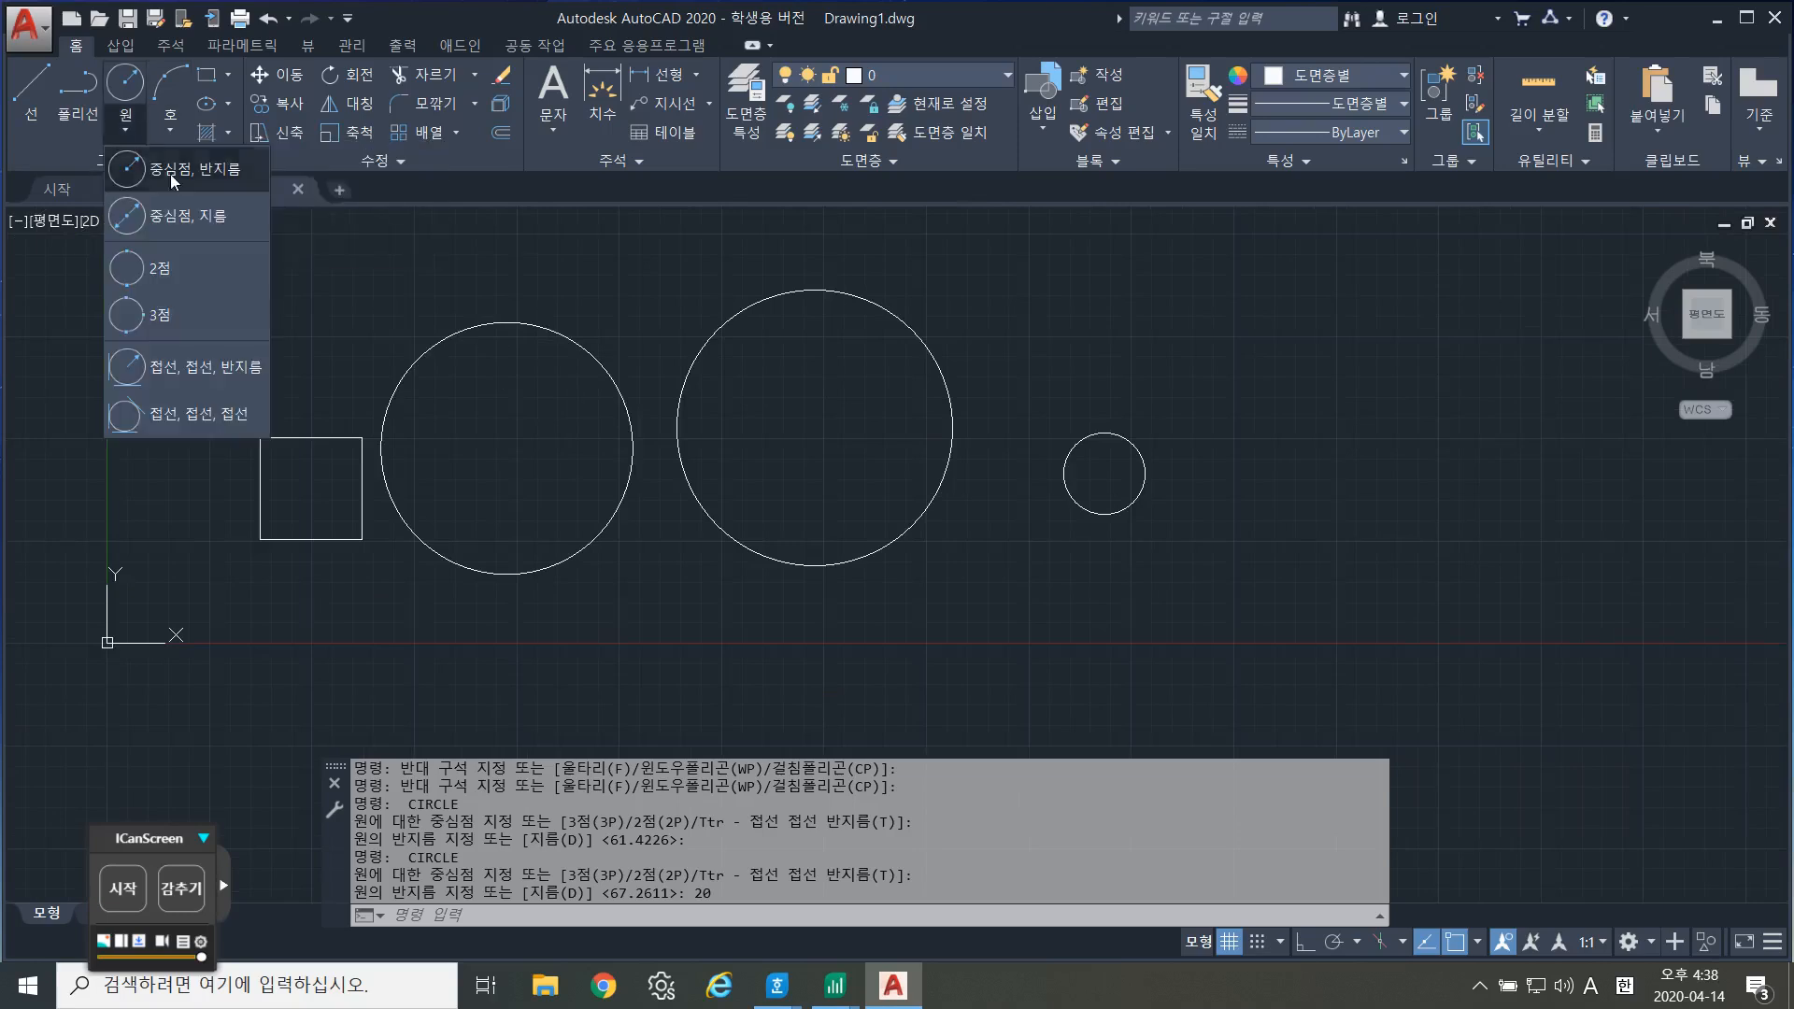
pyautogui.click(213, 224)
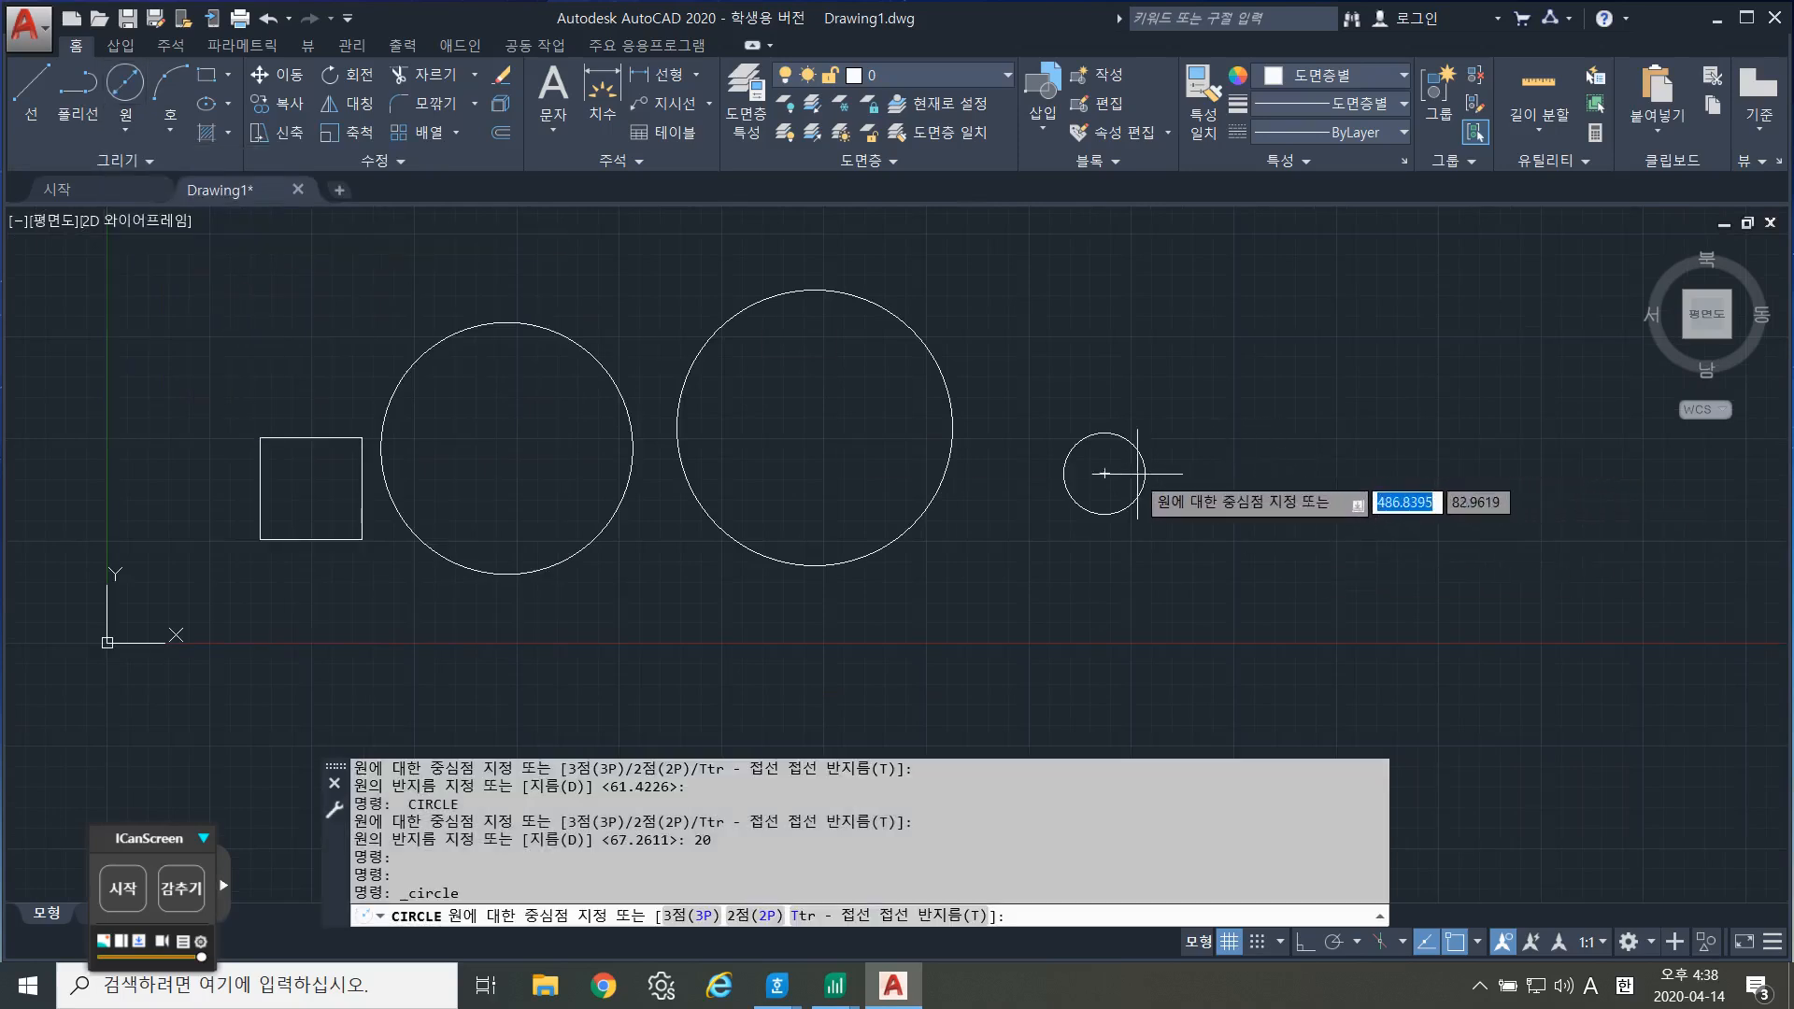
pyautogui.click(1247, 474)
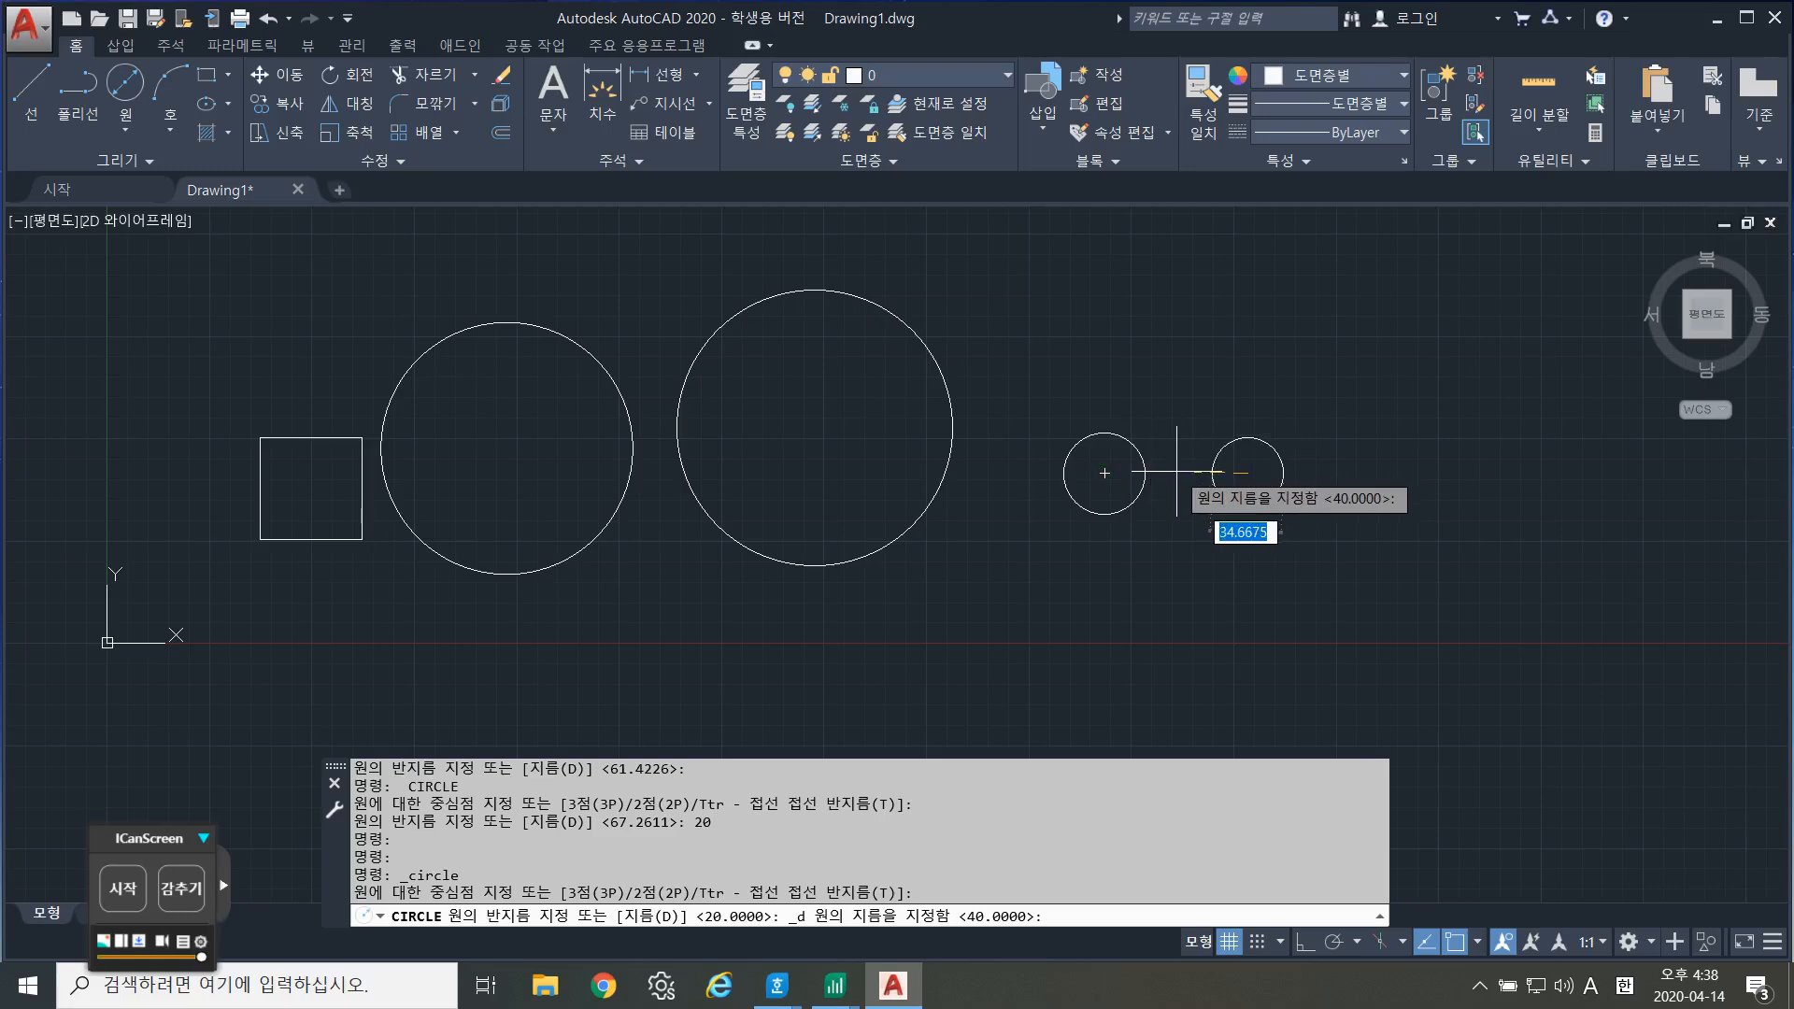
pyautogui.write('40')
pyautogui.press('Return')
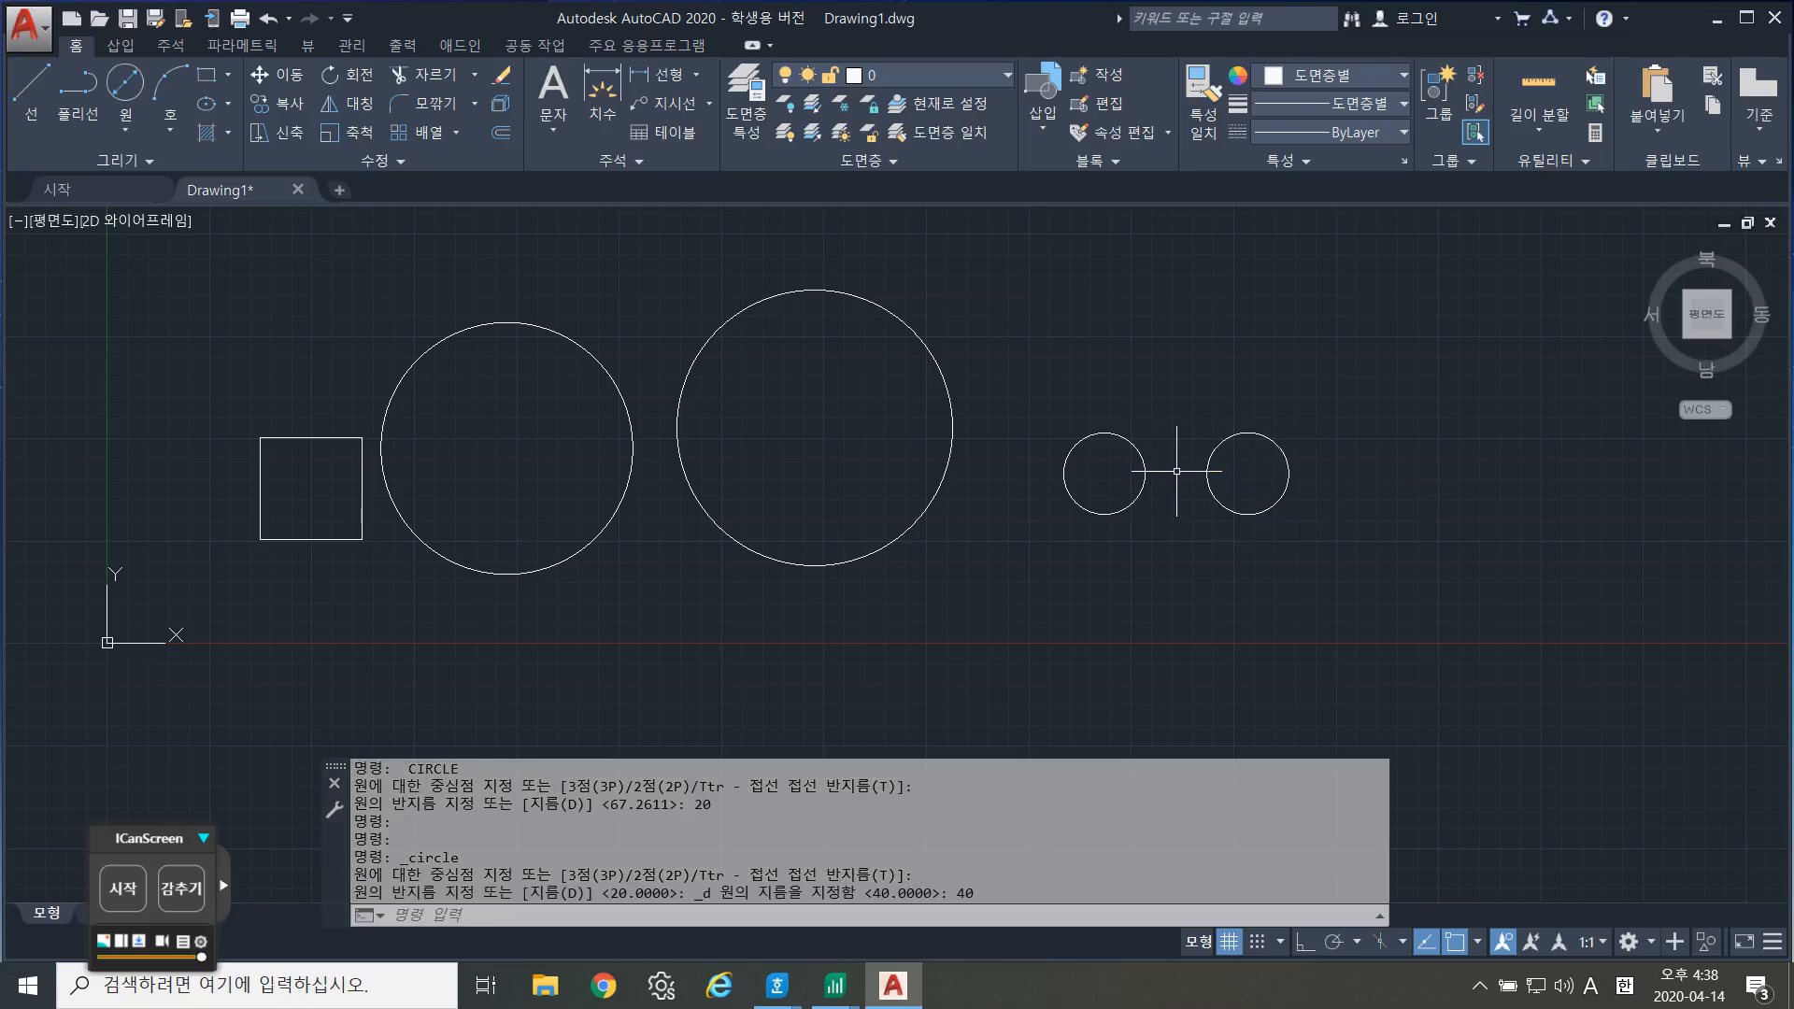
# Select the two small circles together to compare their sizes and clear the selection.
pyautogui.click(1357, 568)
pyautogui.click(1047, 427)
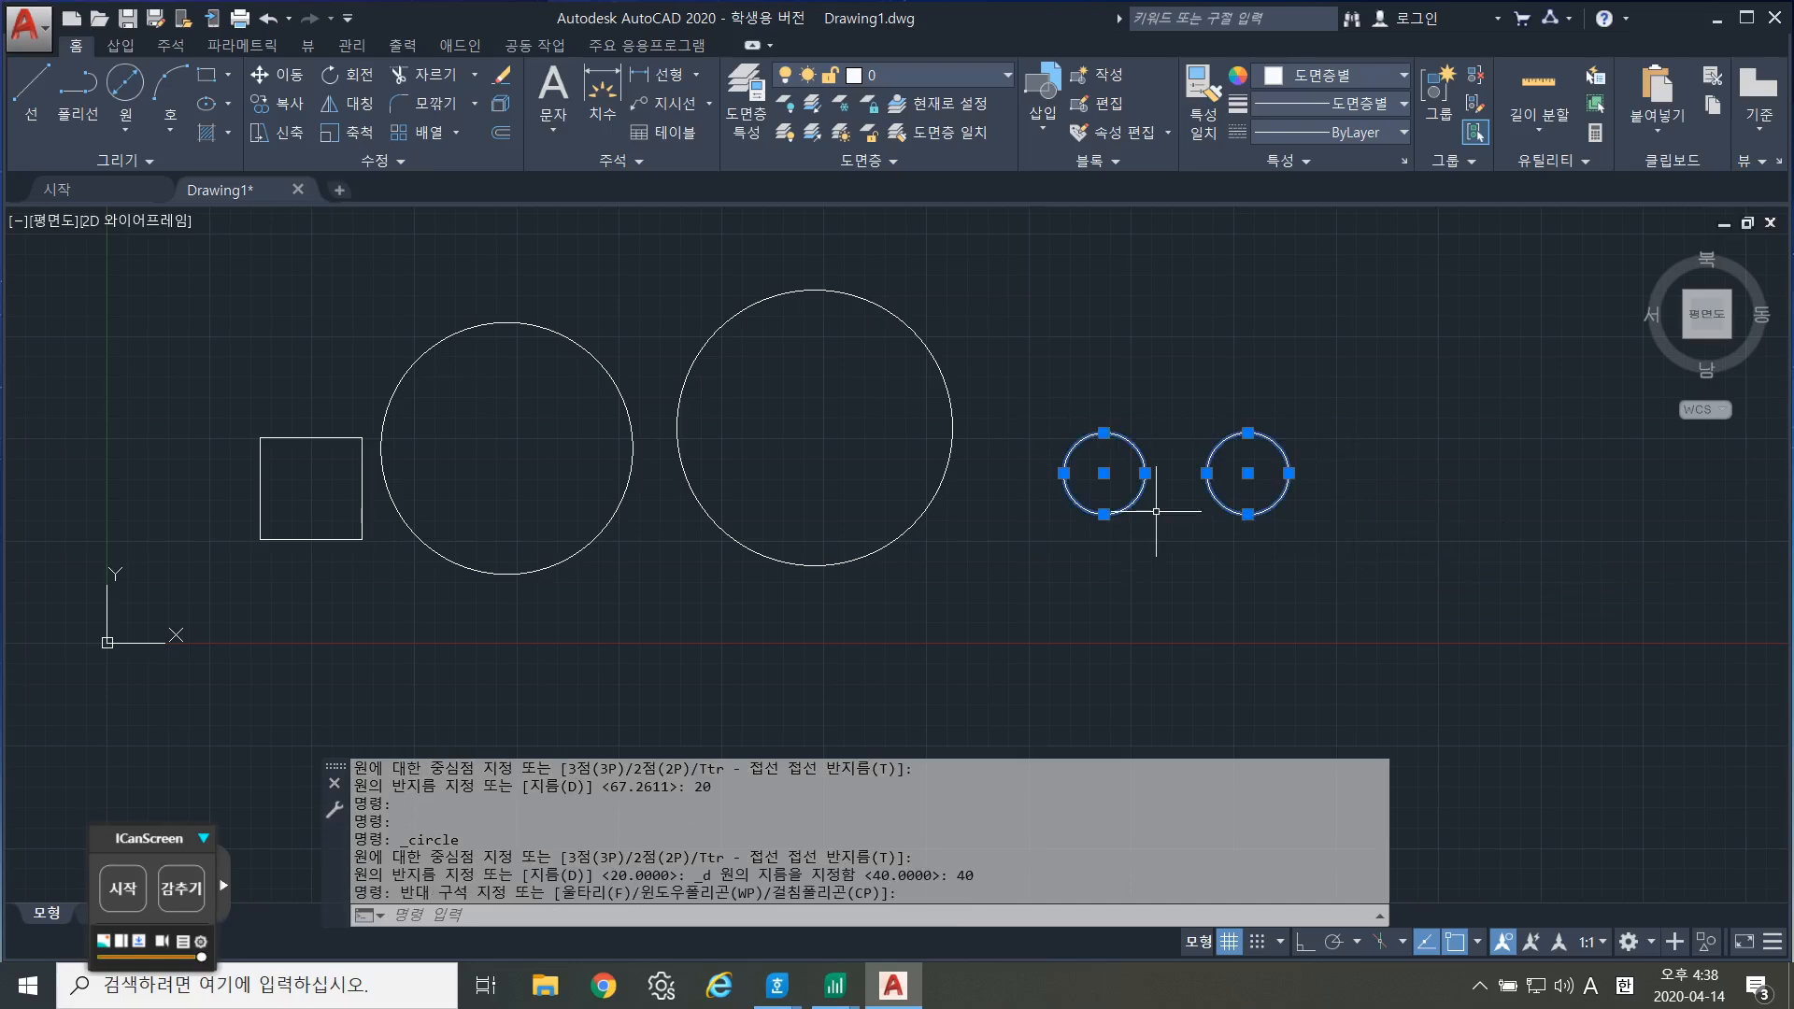
pyautogui.press('Escape')
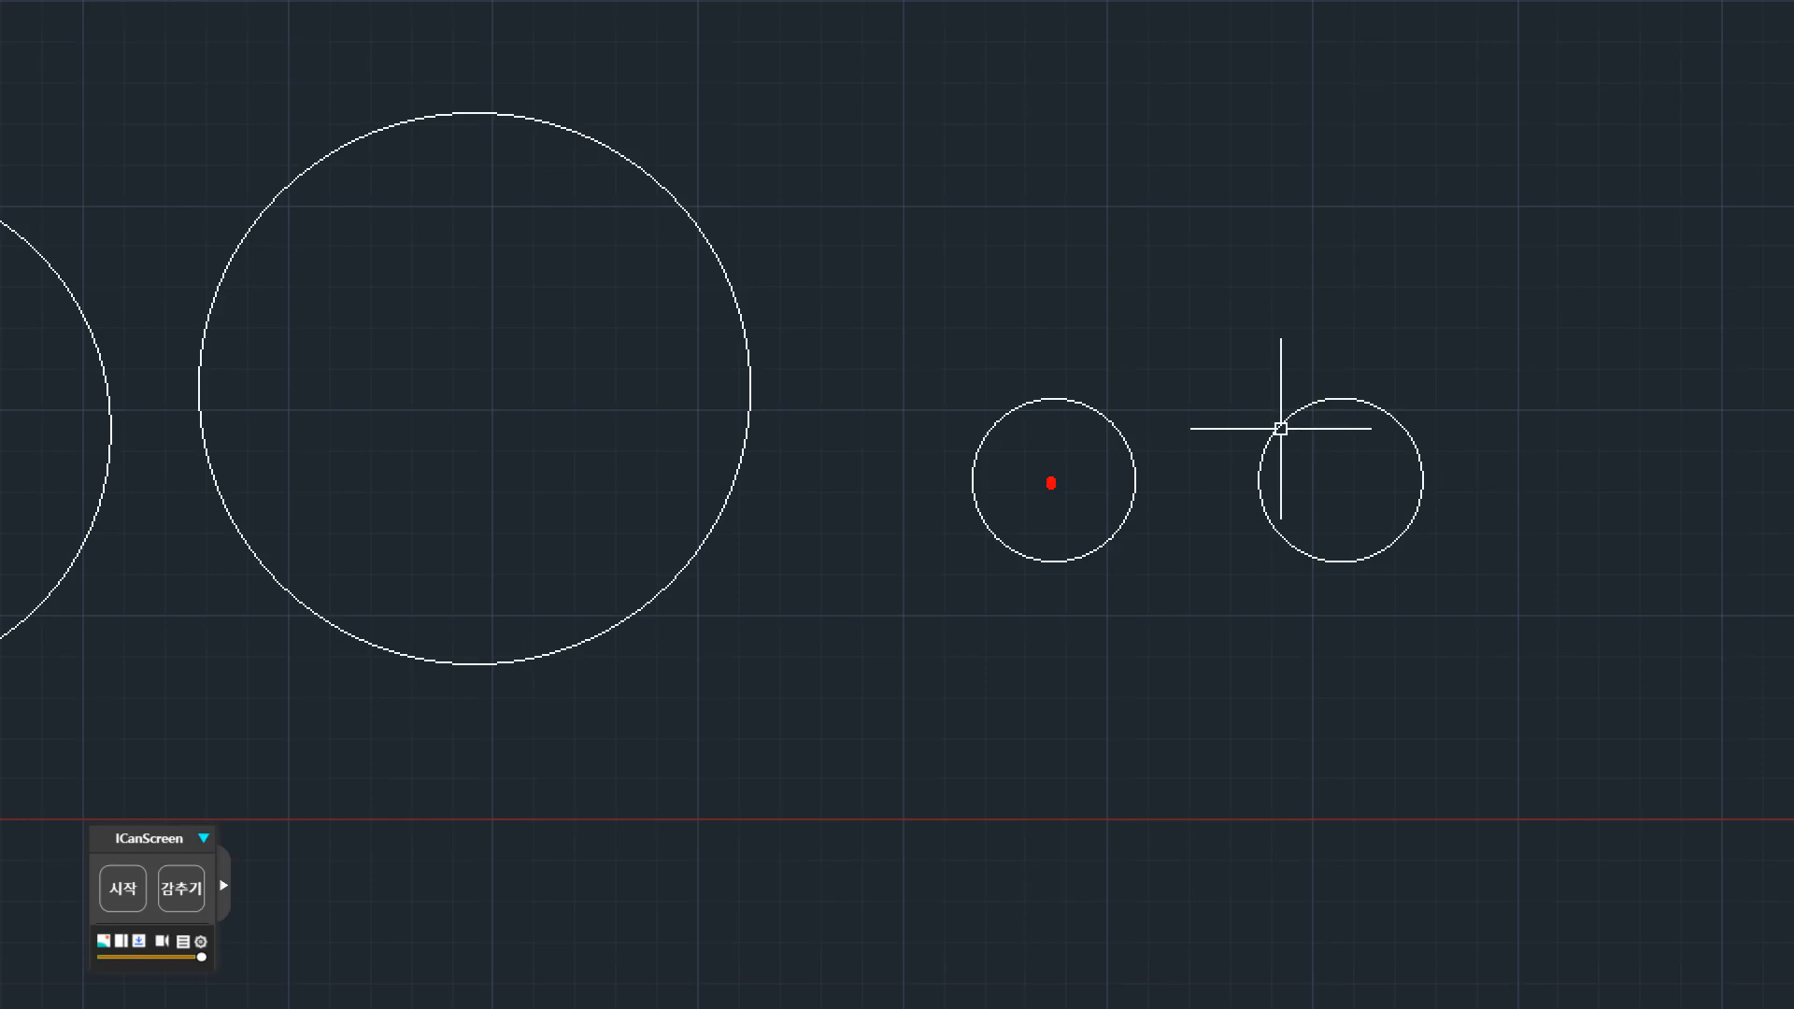
pyautogui.moveTo(1051, 483); pyautogui.dragTo(1137, 486)
pyautogui.moveTo(1256, 483); pyautogui.dragTo(1427, 492)
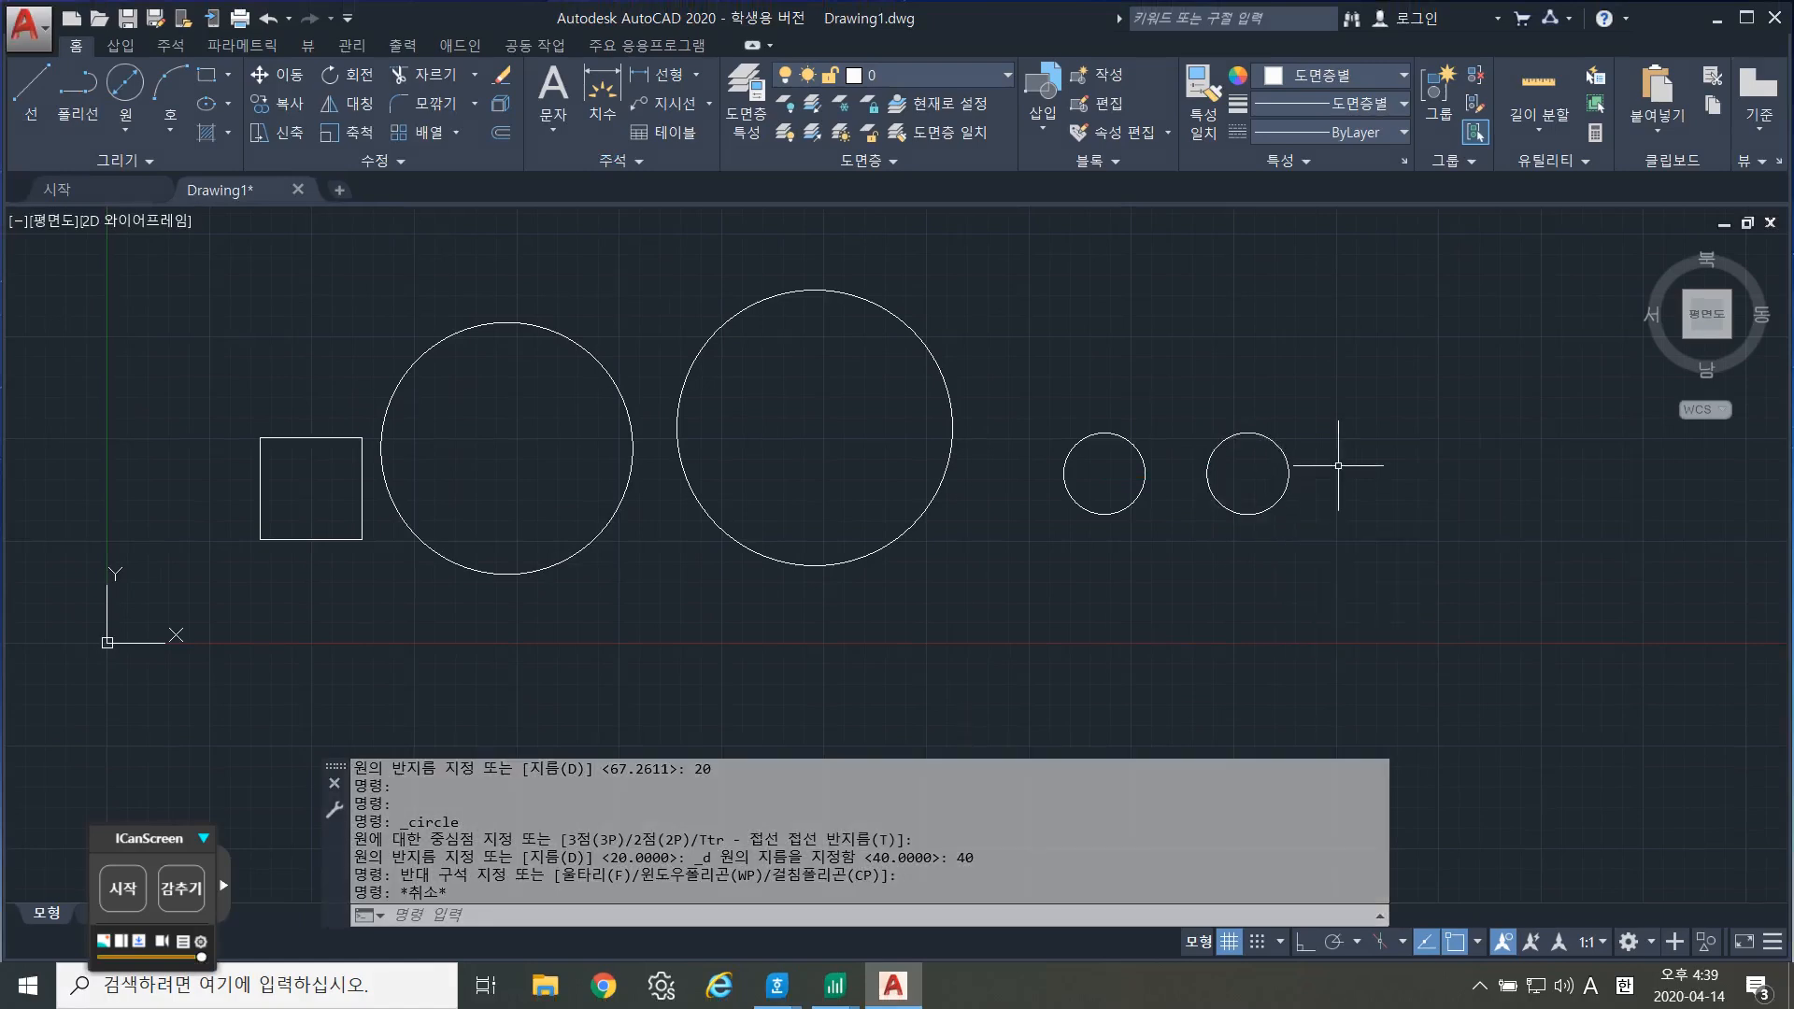
pyautogui.write('c')
pyautogui.press('Return')
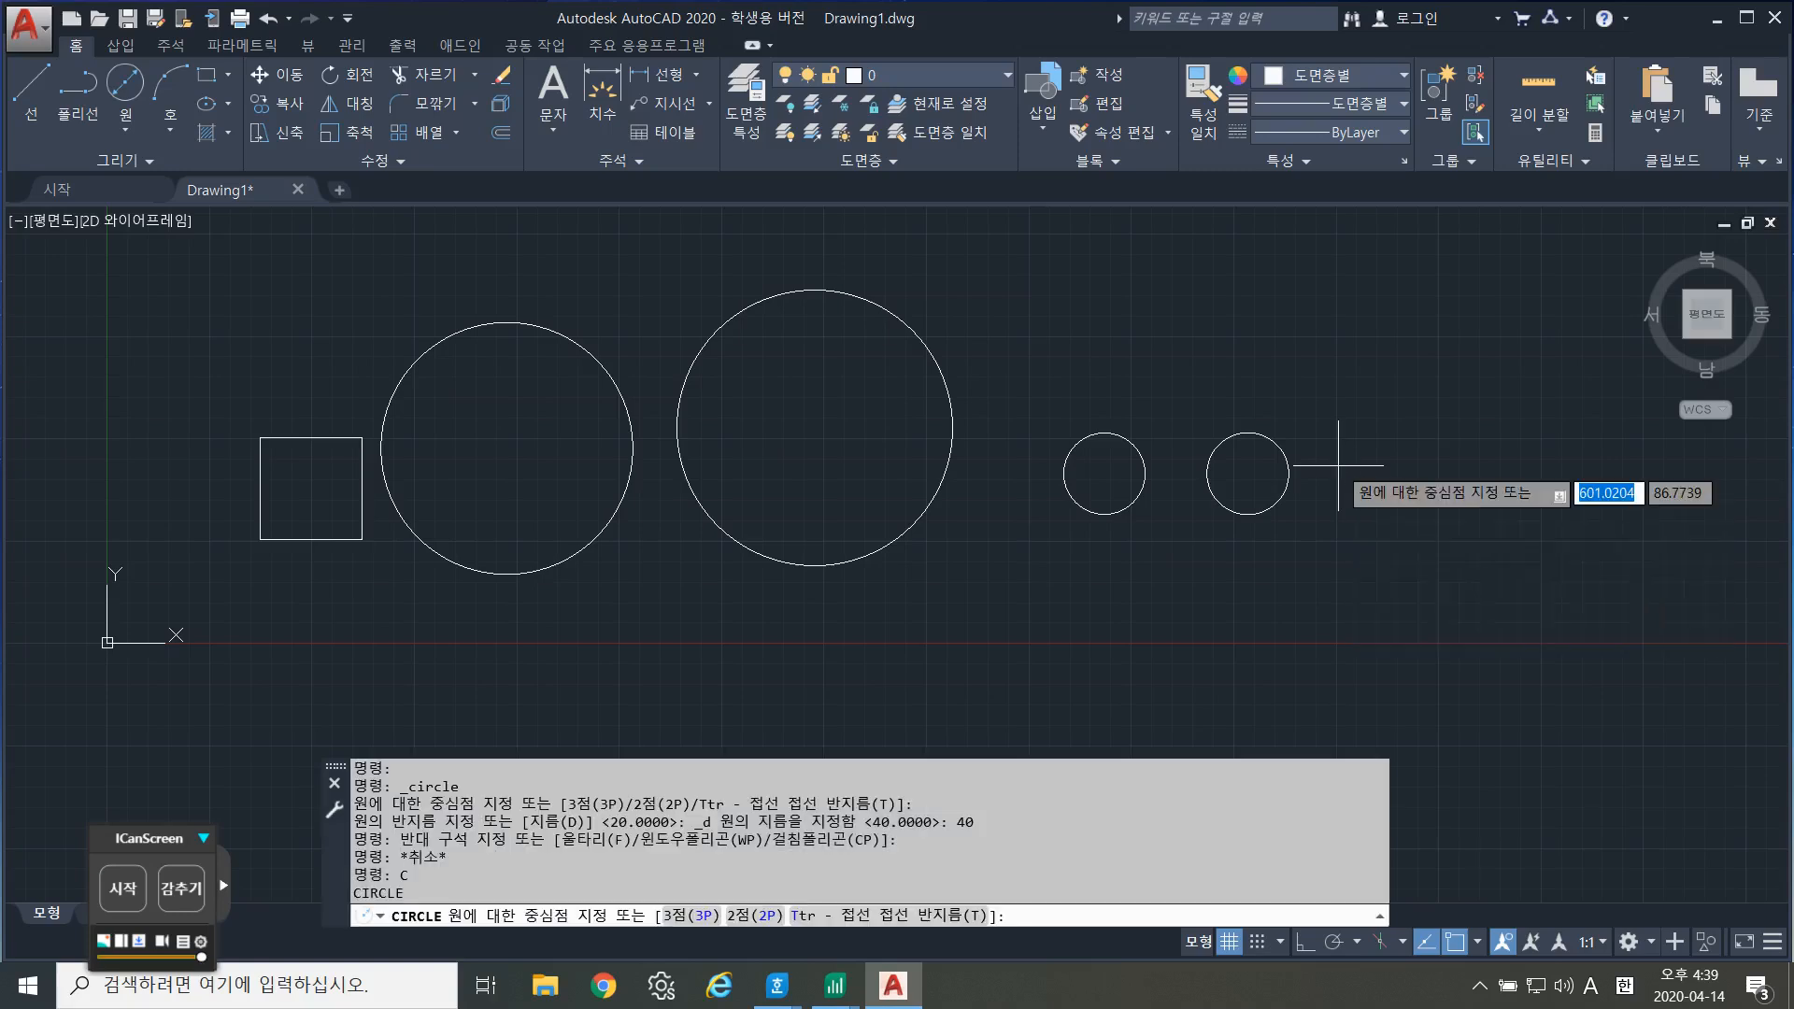
pyautogui.press('Escape')
pyautogui.write('c')
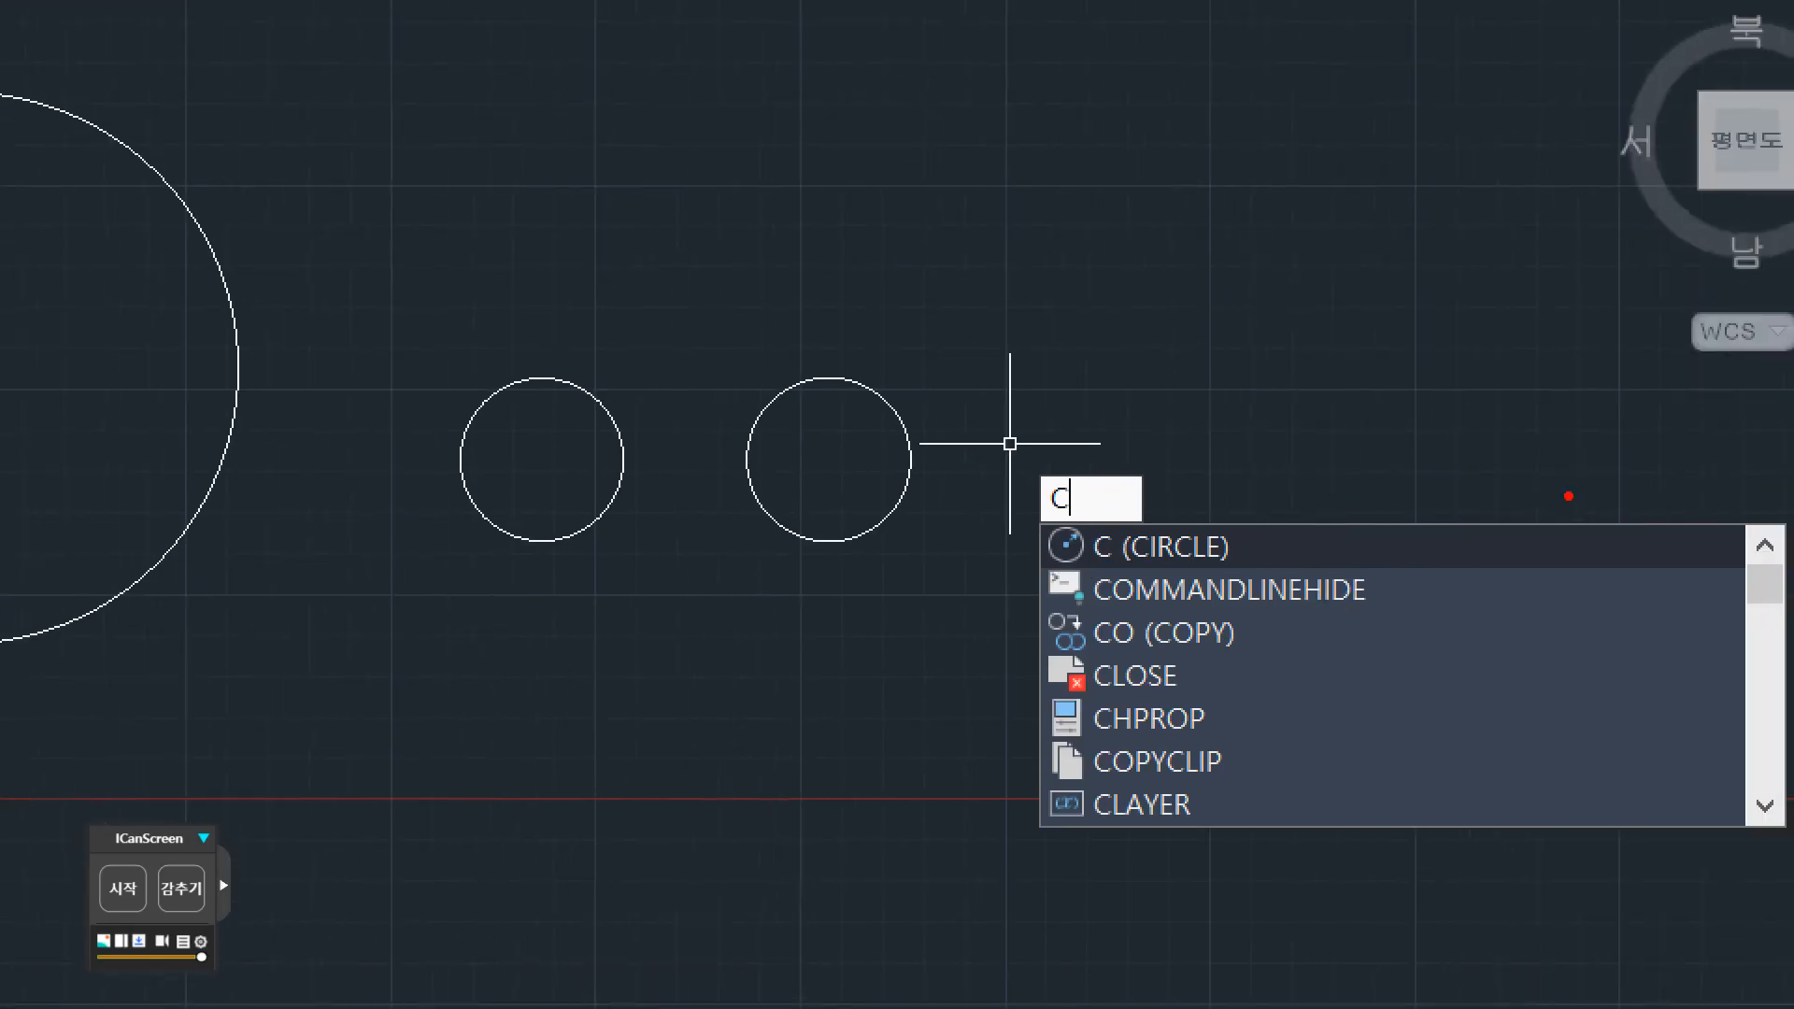
pyautogui.moveTo(1071, 568); pyautogui.dragTo(1241, 561)
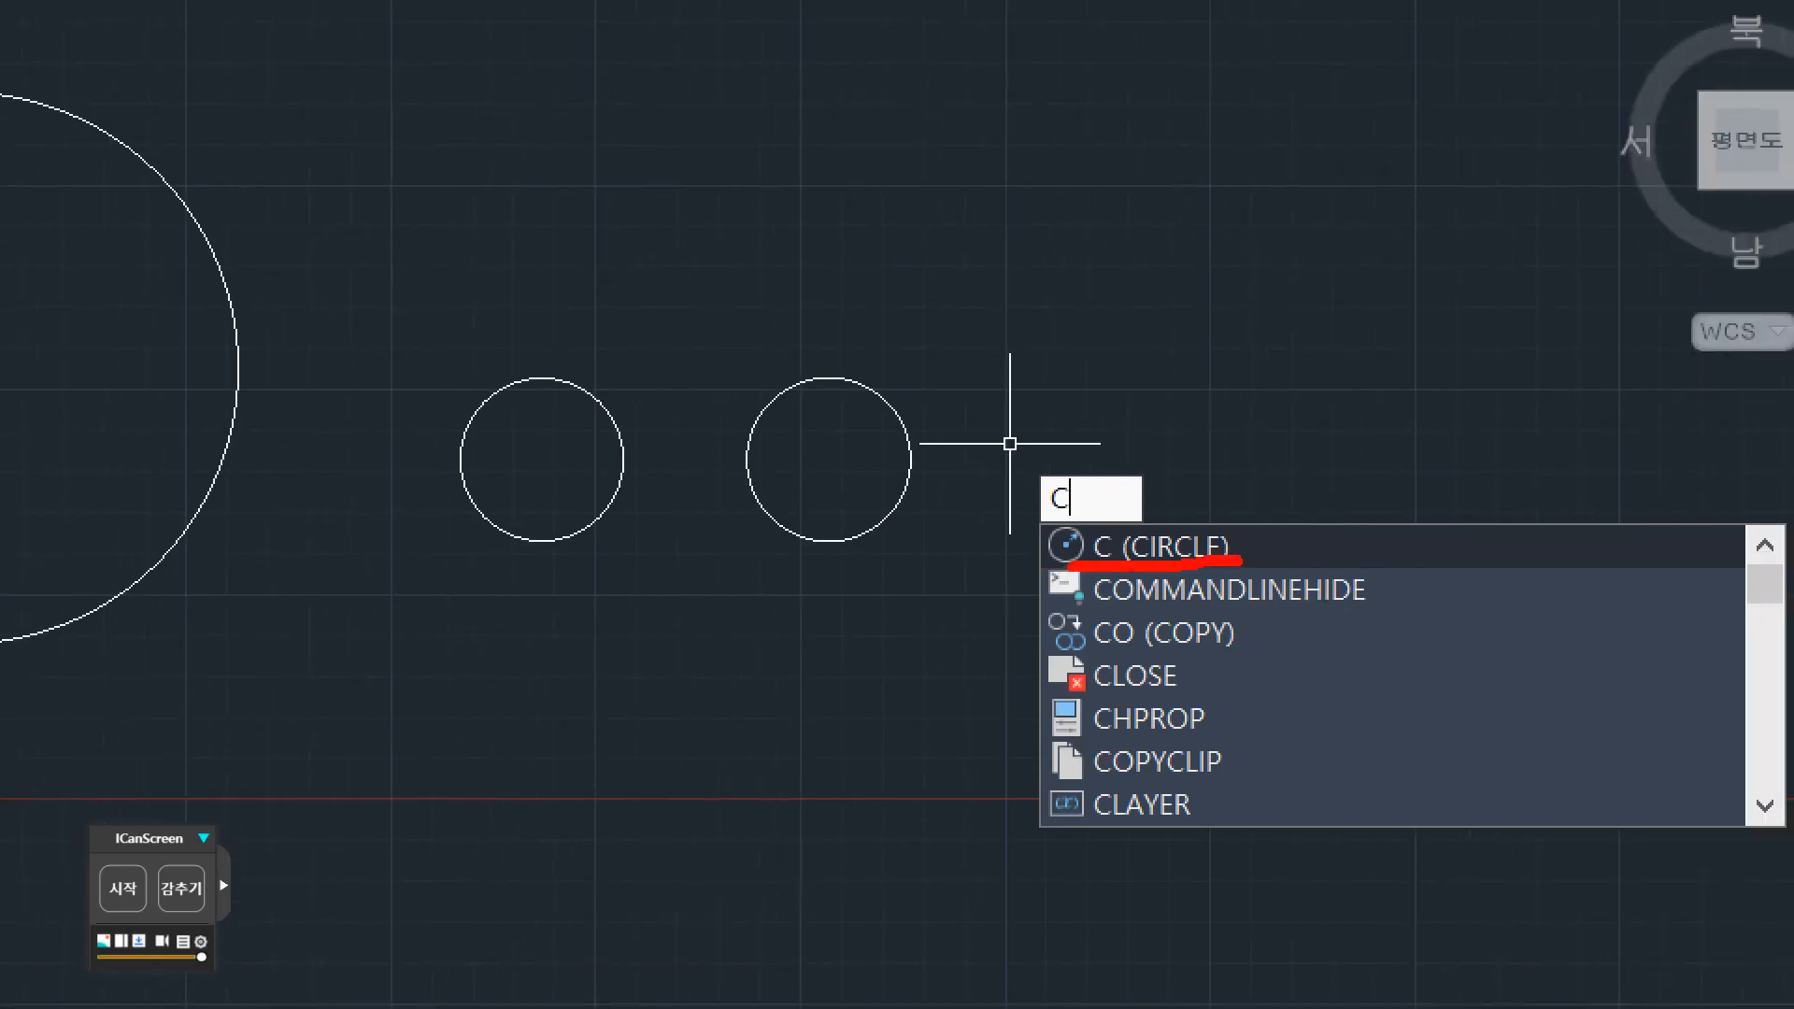
pyautogui.press('Escape')
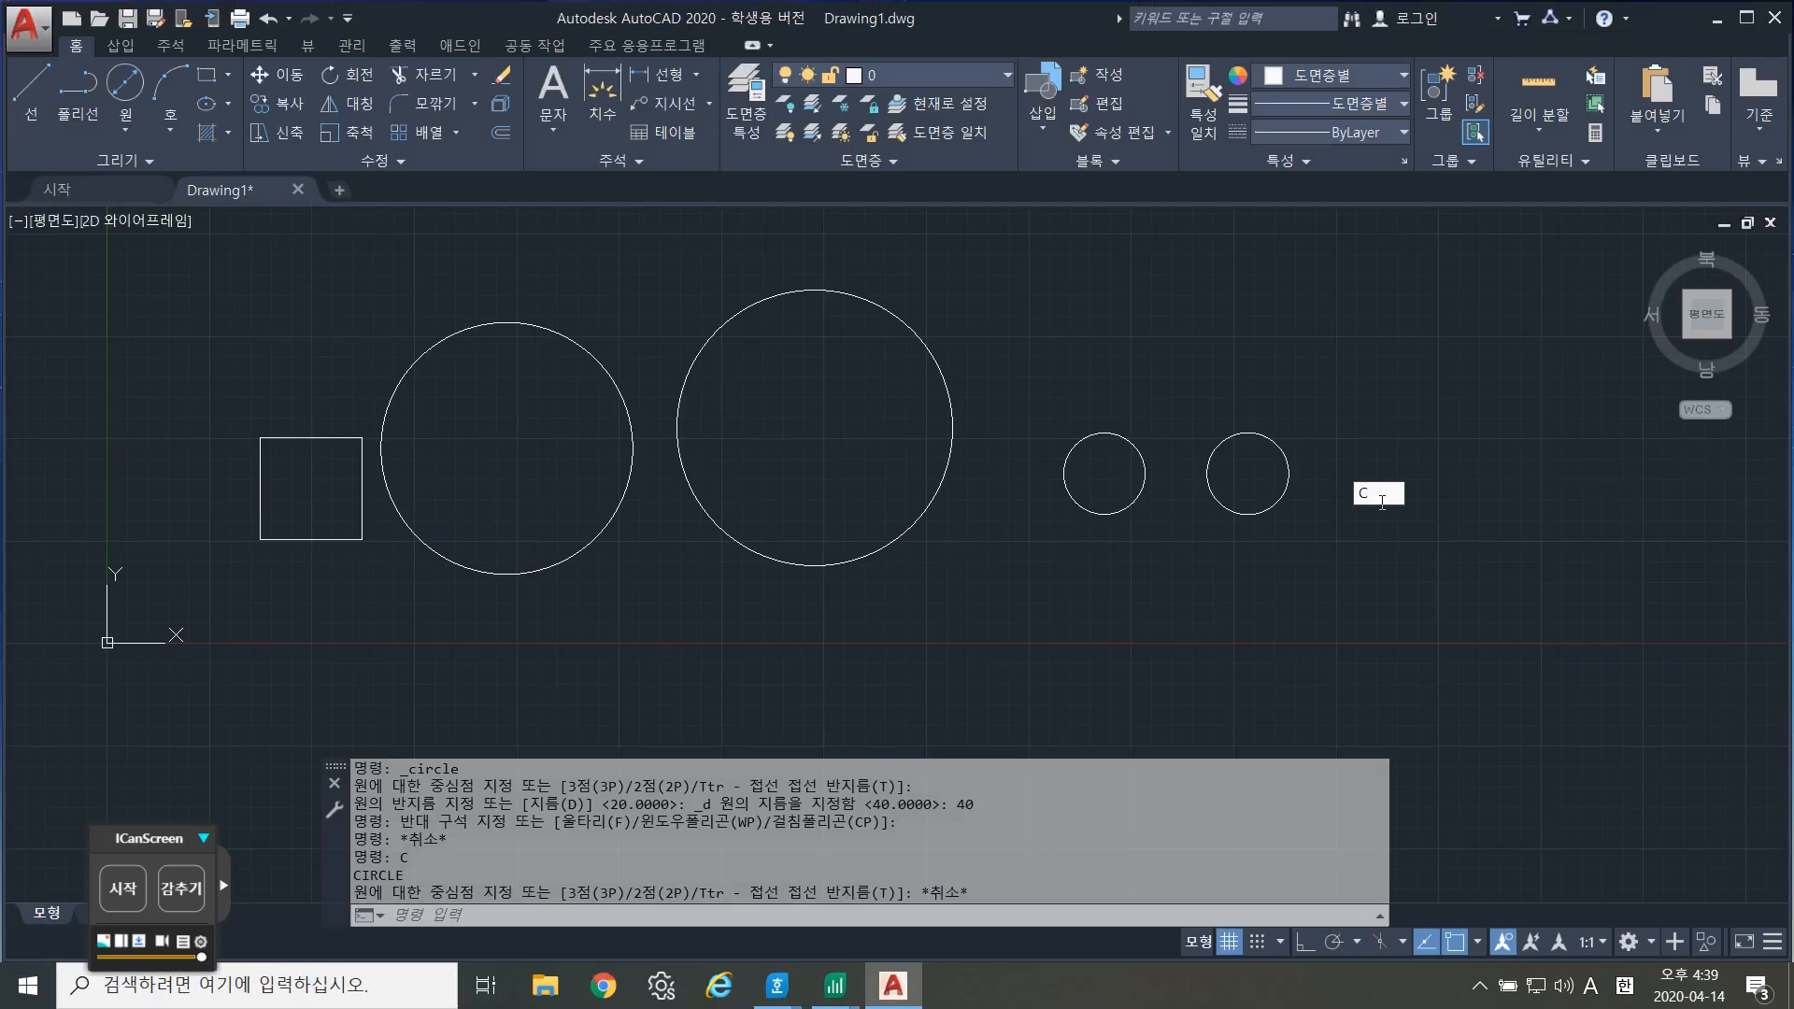
pyautogui.press('Escape')
# Using the alias C, draw a third small circle of radius 20 to the right of the other two.
pyautogui.write('C')
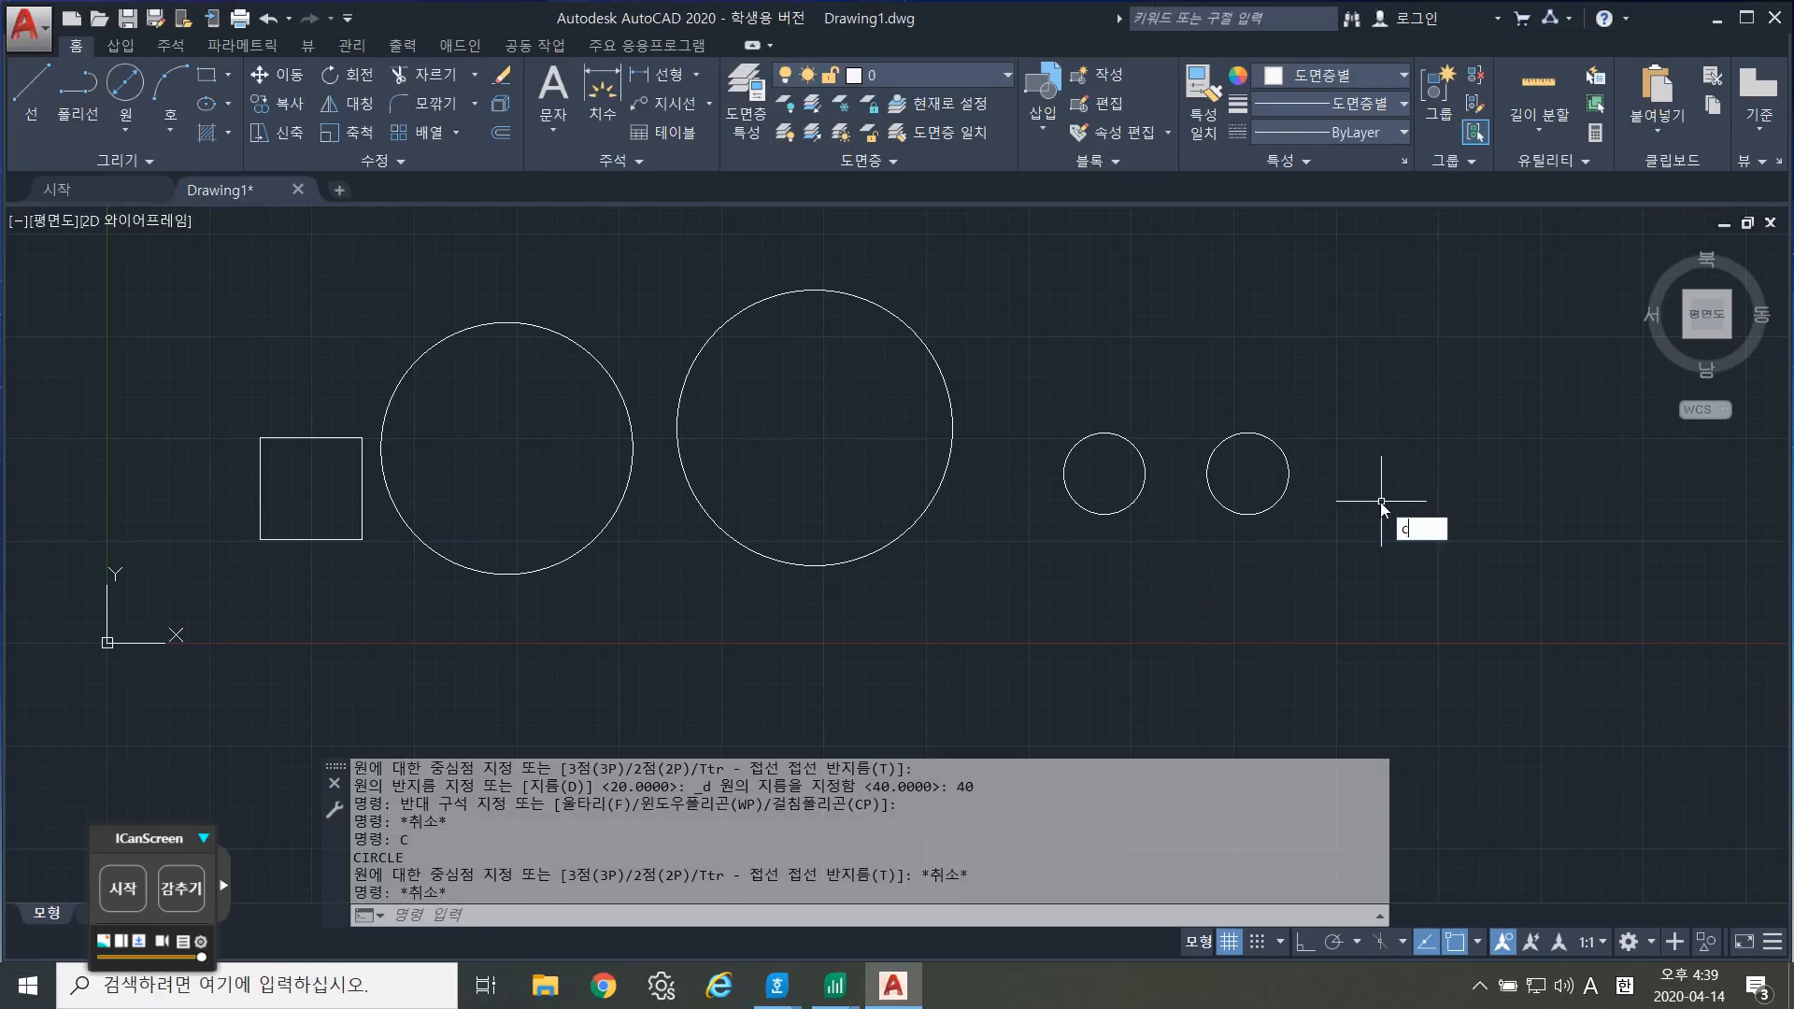
pyautogui.press('Return')
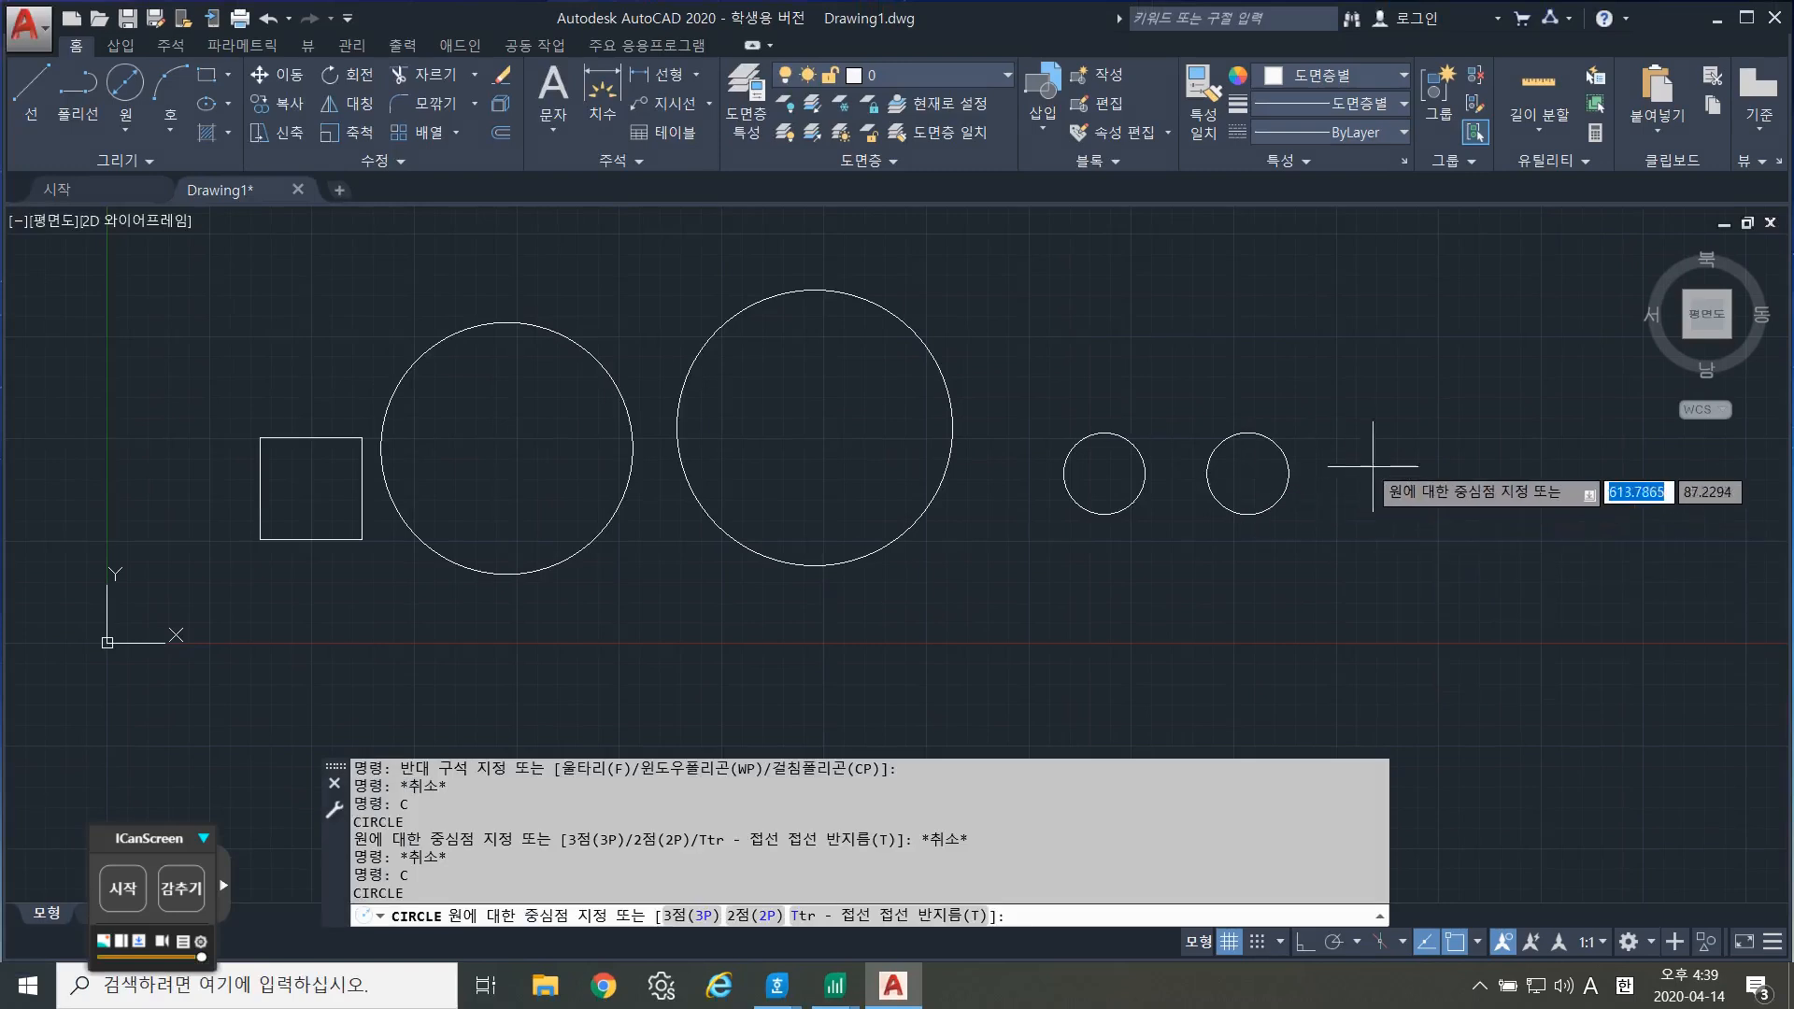
pyautogui.click(1387, 473)
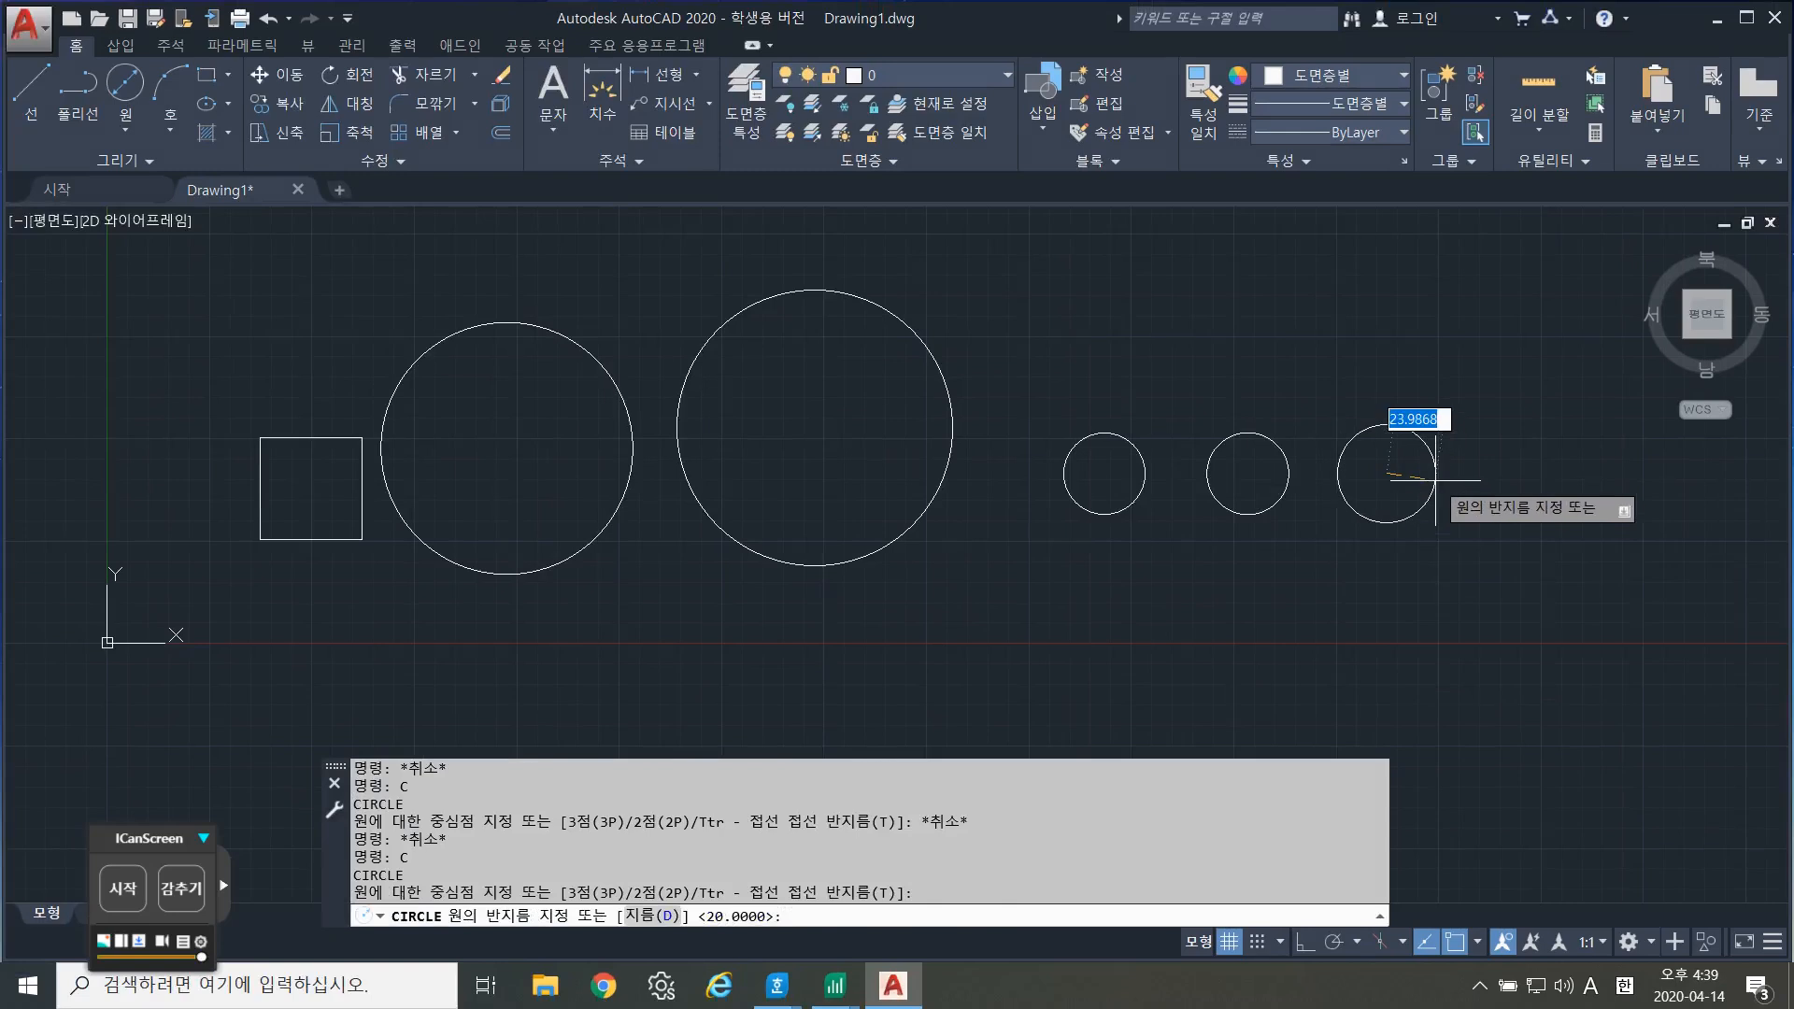
pyautogui.write('20')
pyautogui.press('Return')
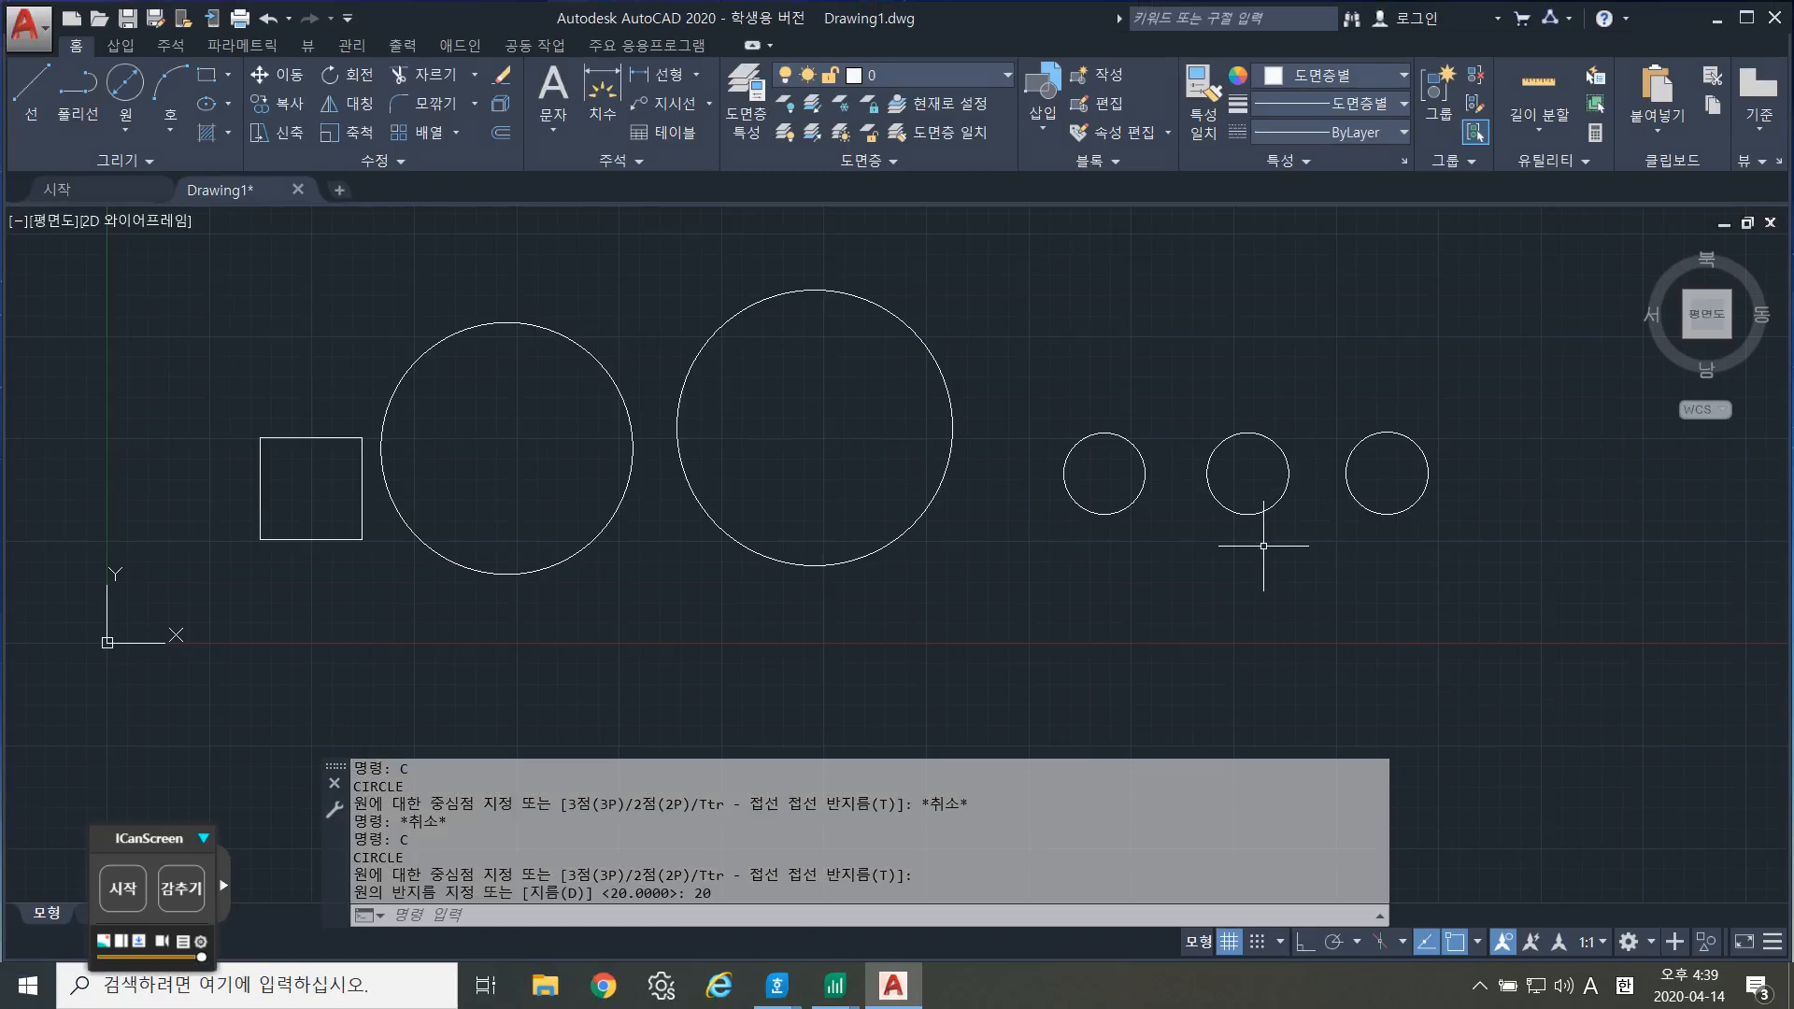
# Repeat the Circle command below the first small circle, using the Diameter option with 40, and select all four small circles.
pyautogui.press('Return')
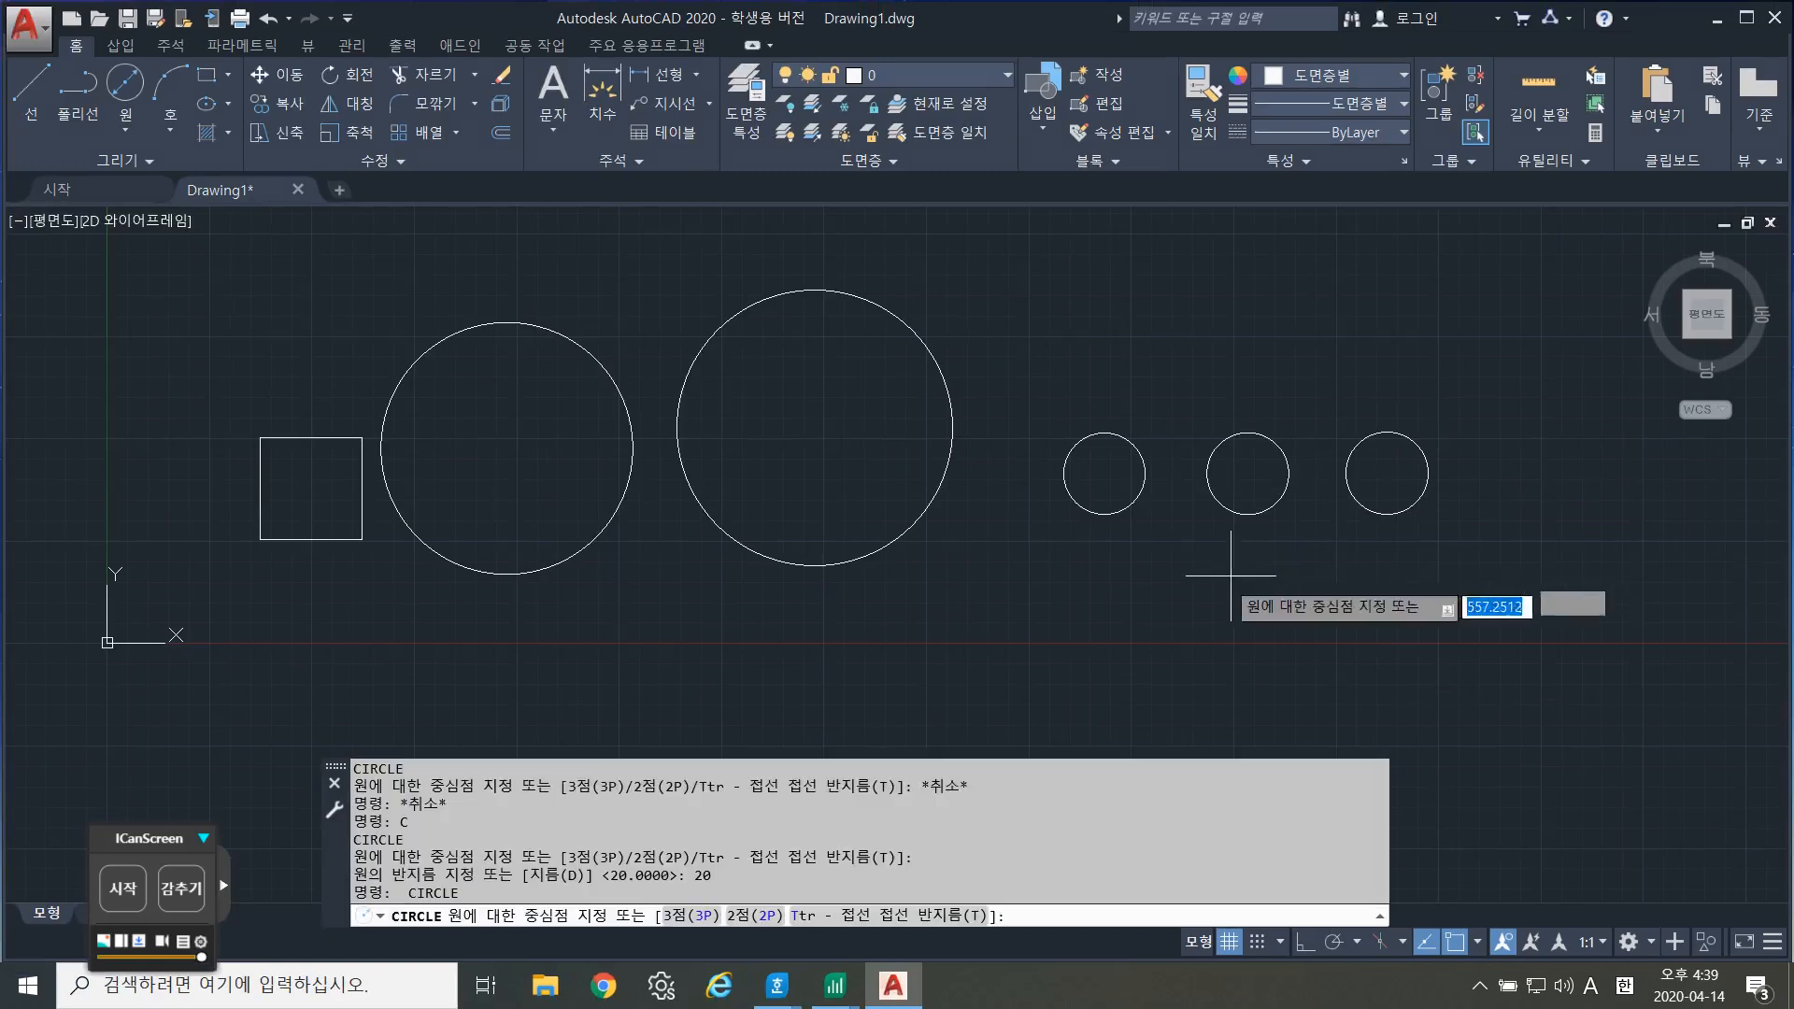
pyautogui.click(1111, 591)
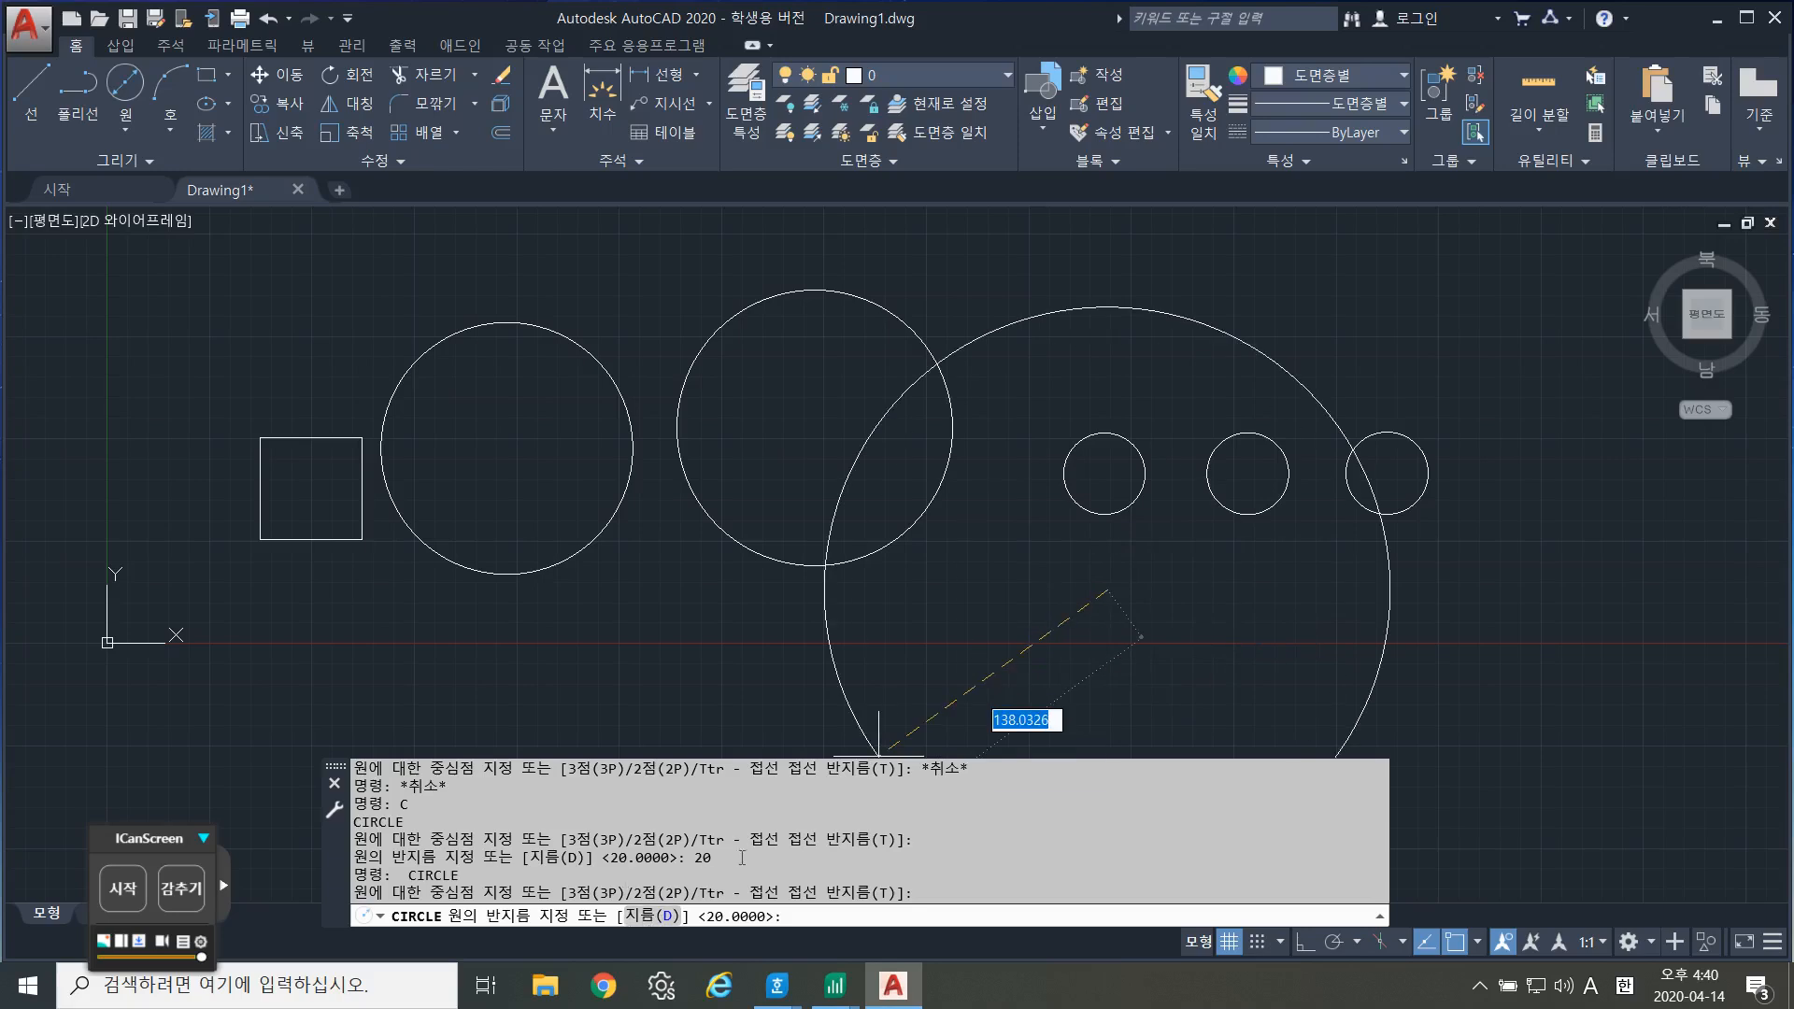
pyautogui.moveTo(624, 928); pyautogui.dragTo(690, 921)
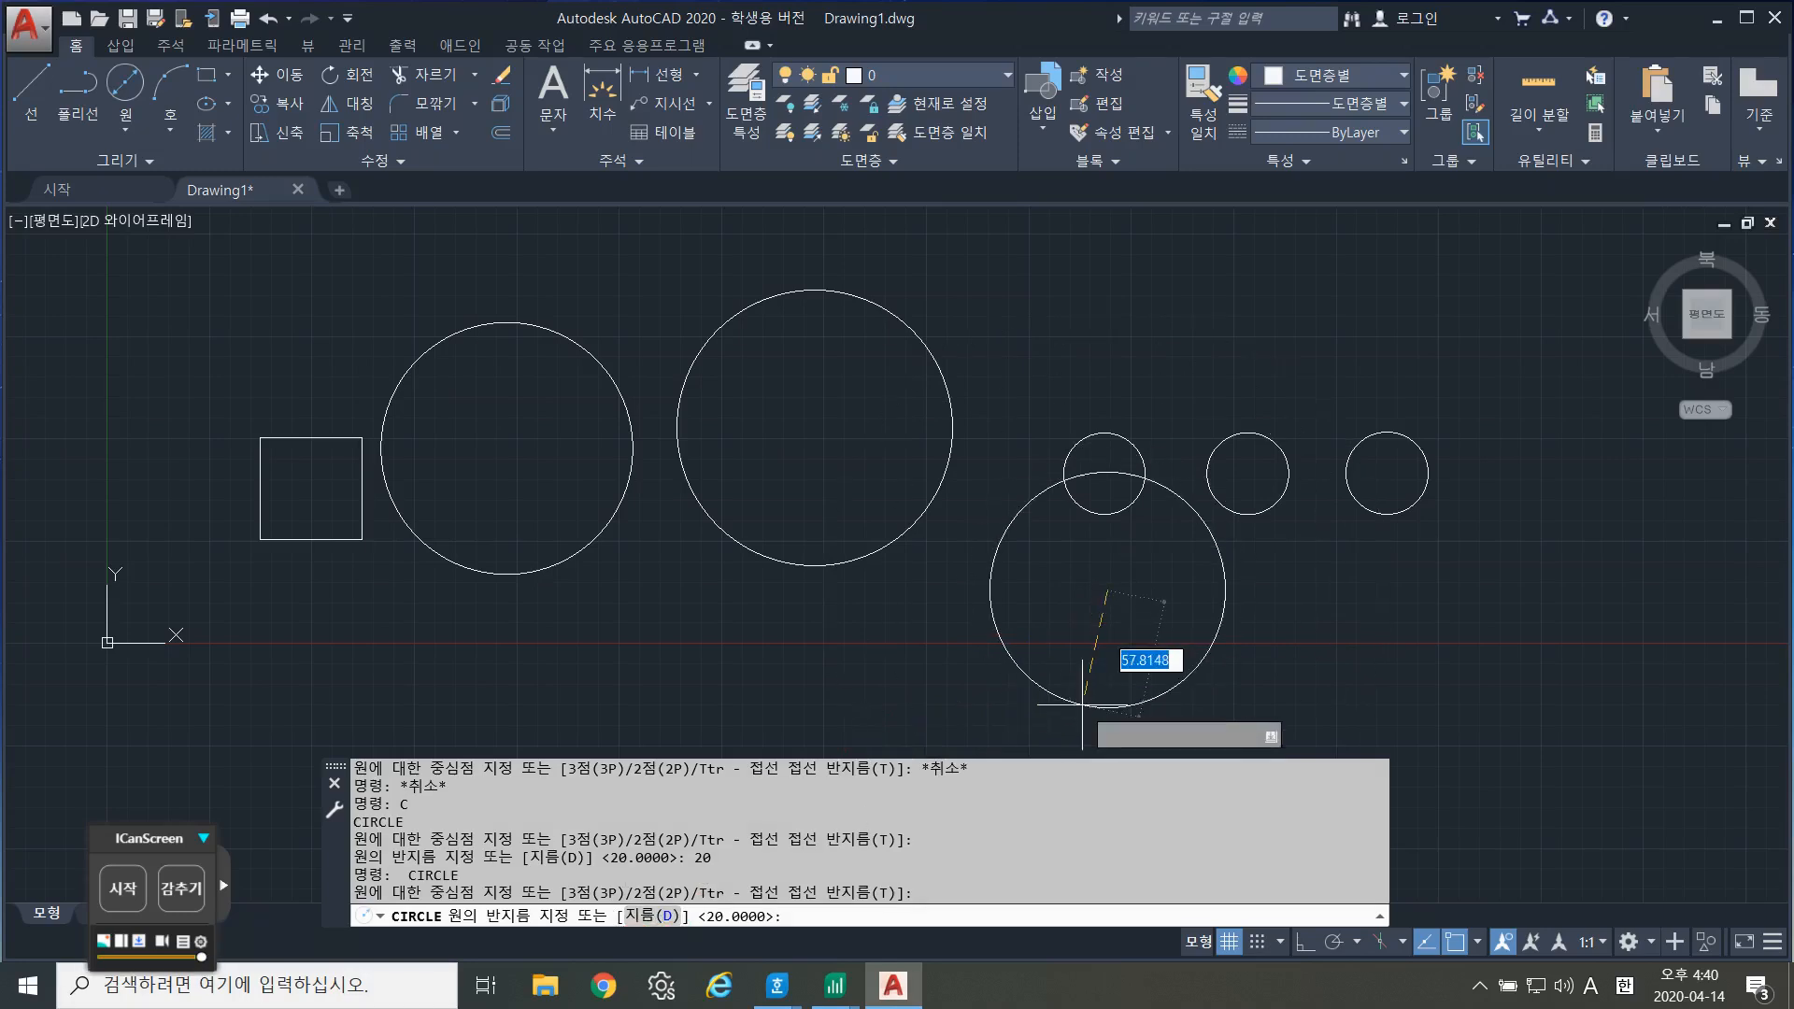
pyautogui.write('d')
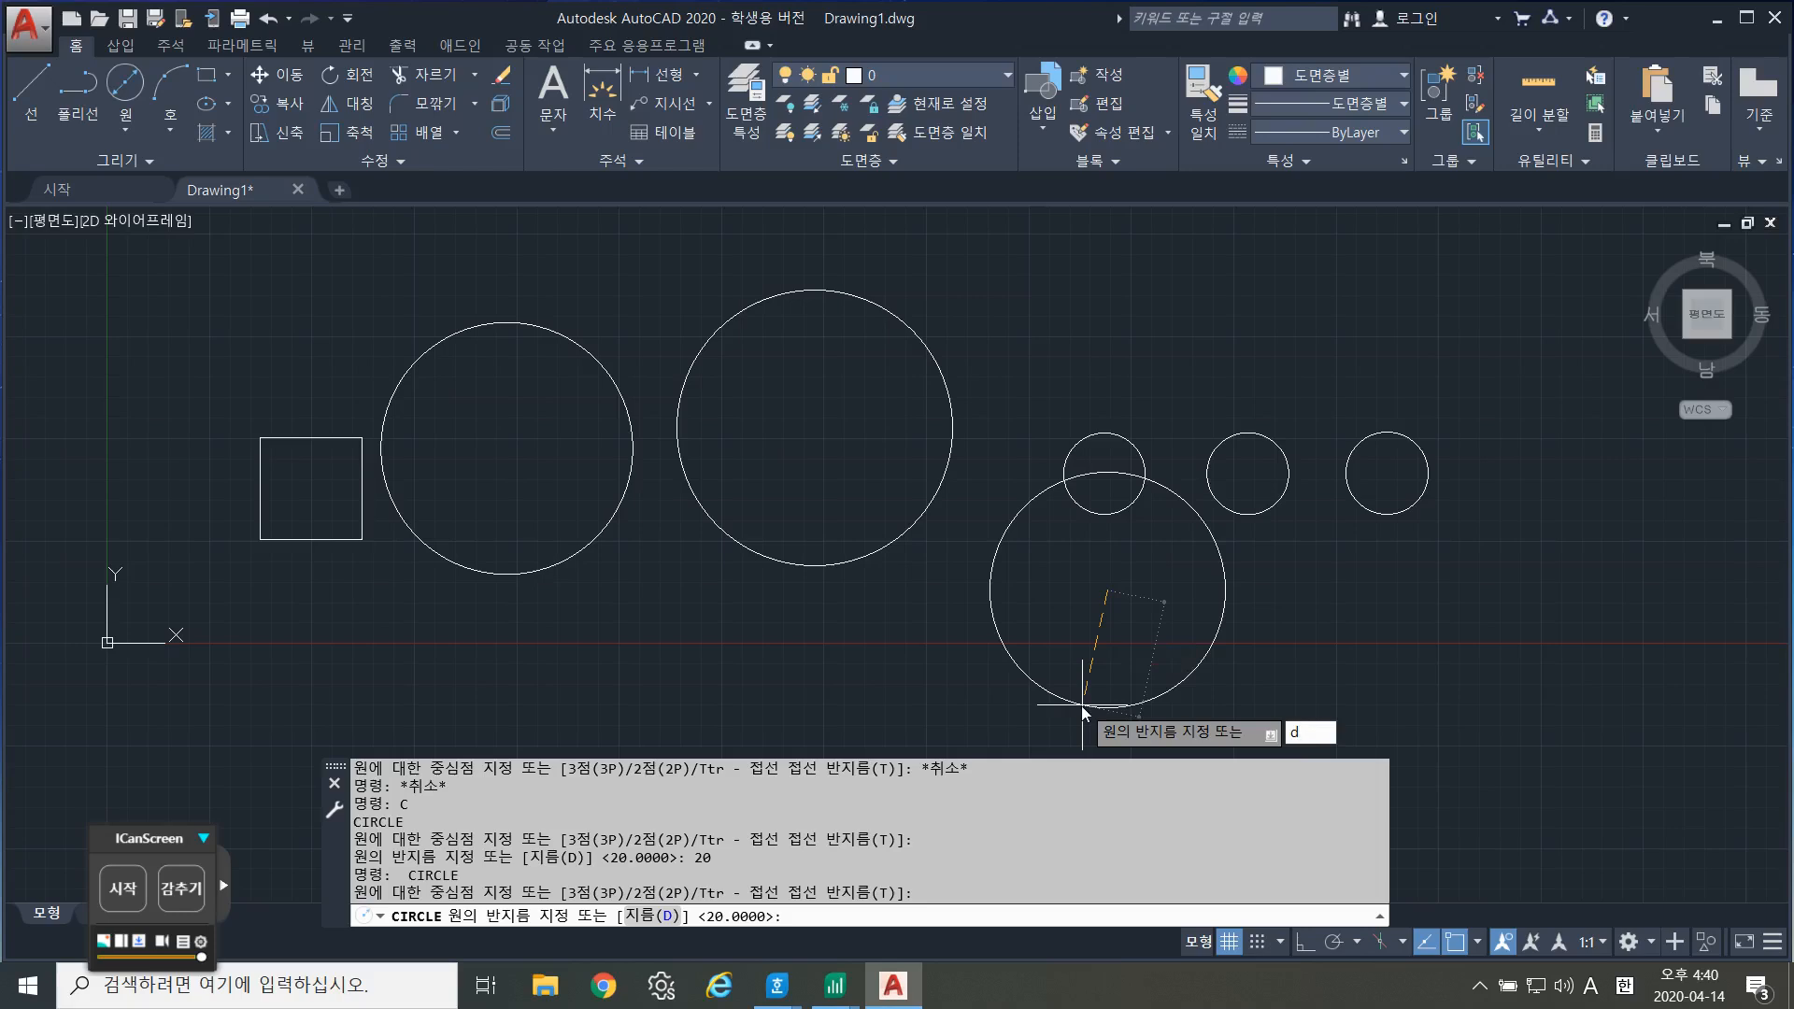
pyautogui.press('Return')
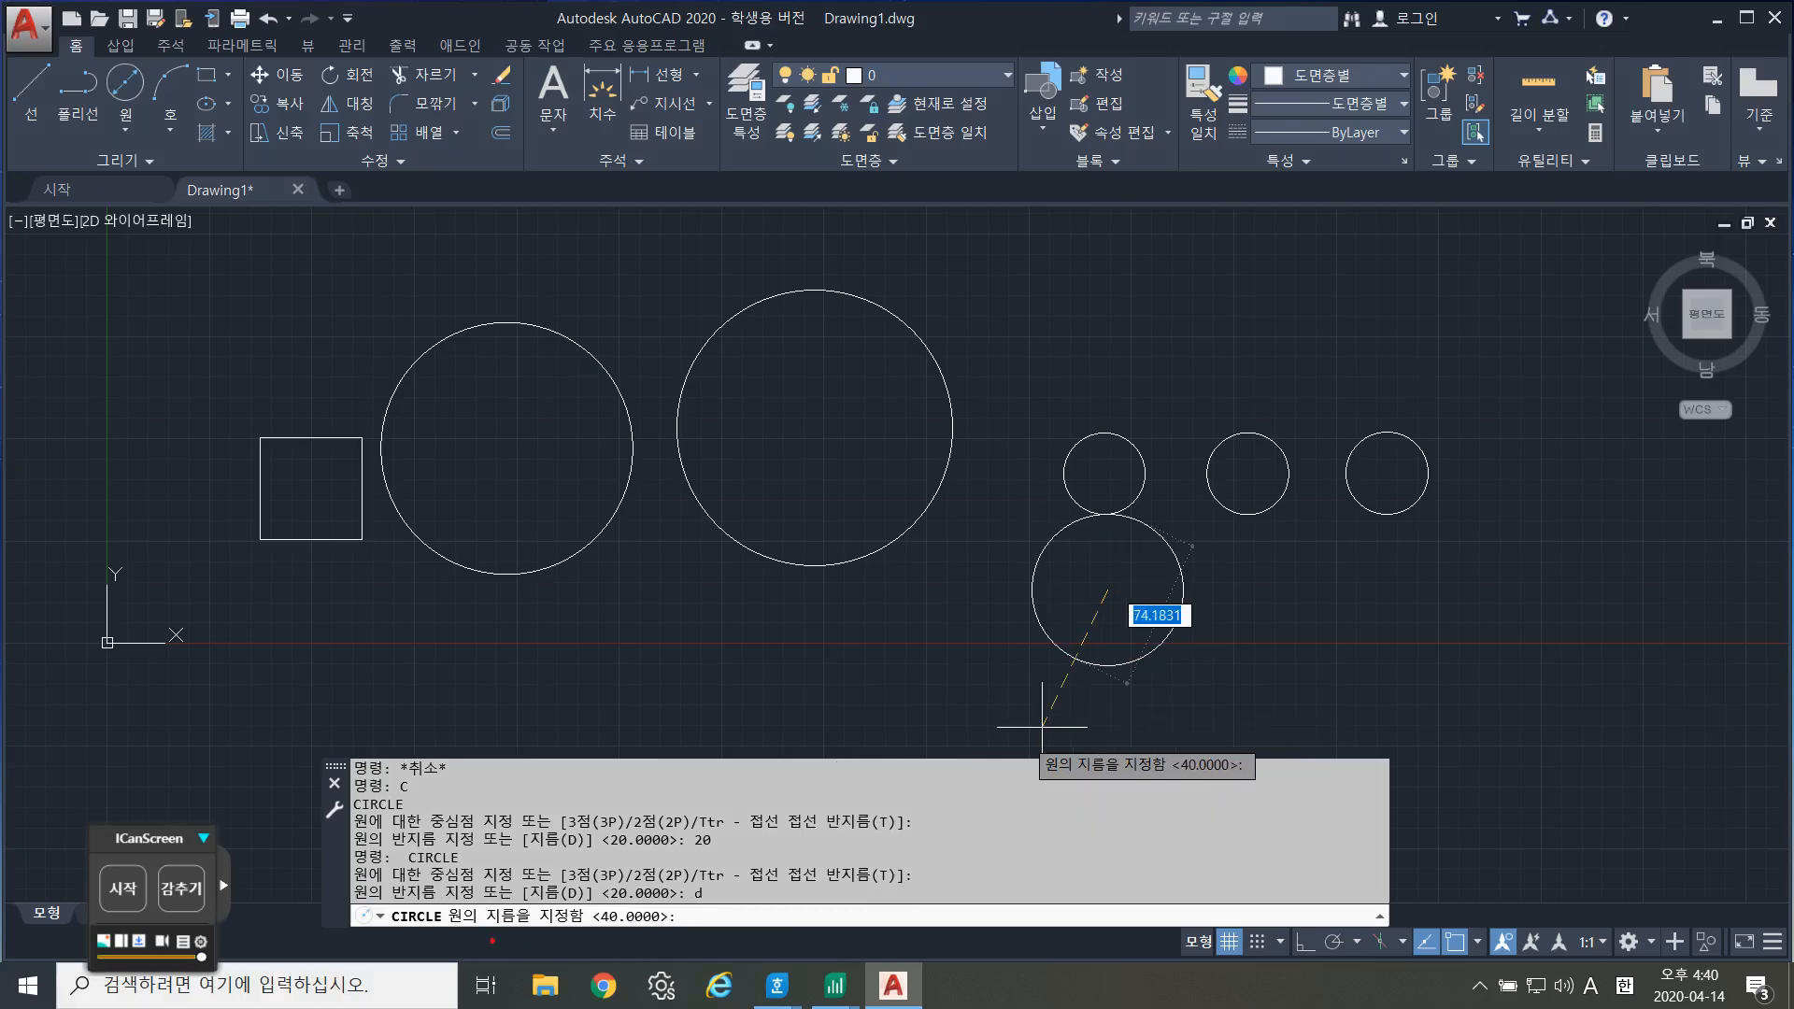
pyautogui.moveTo(477, 927); pyautogui.dragTo(563, 929)
pyautogui.press('Escape')
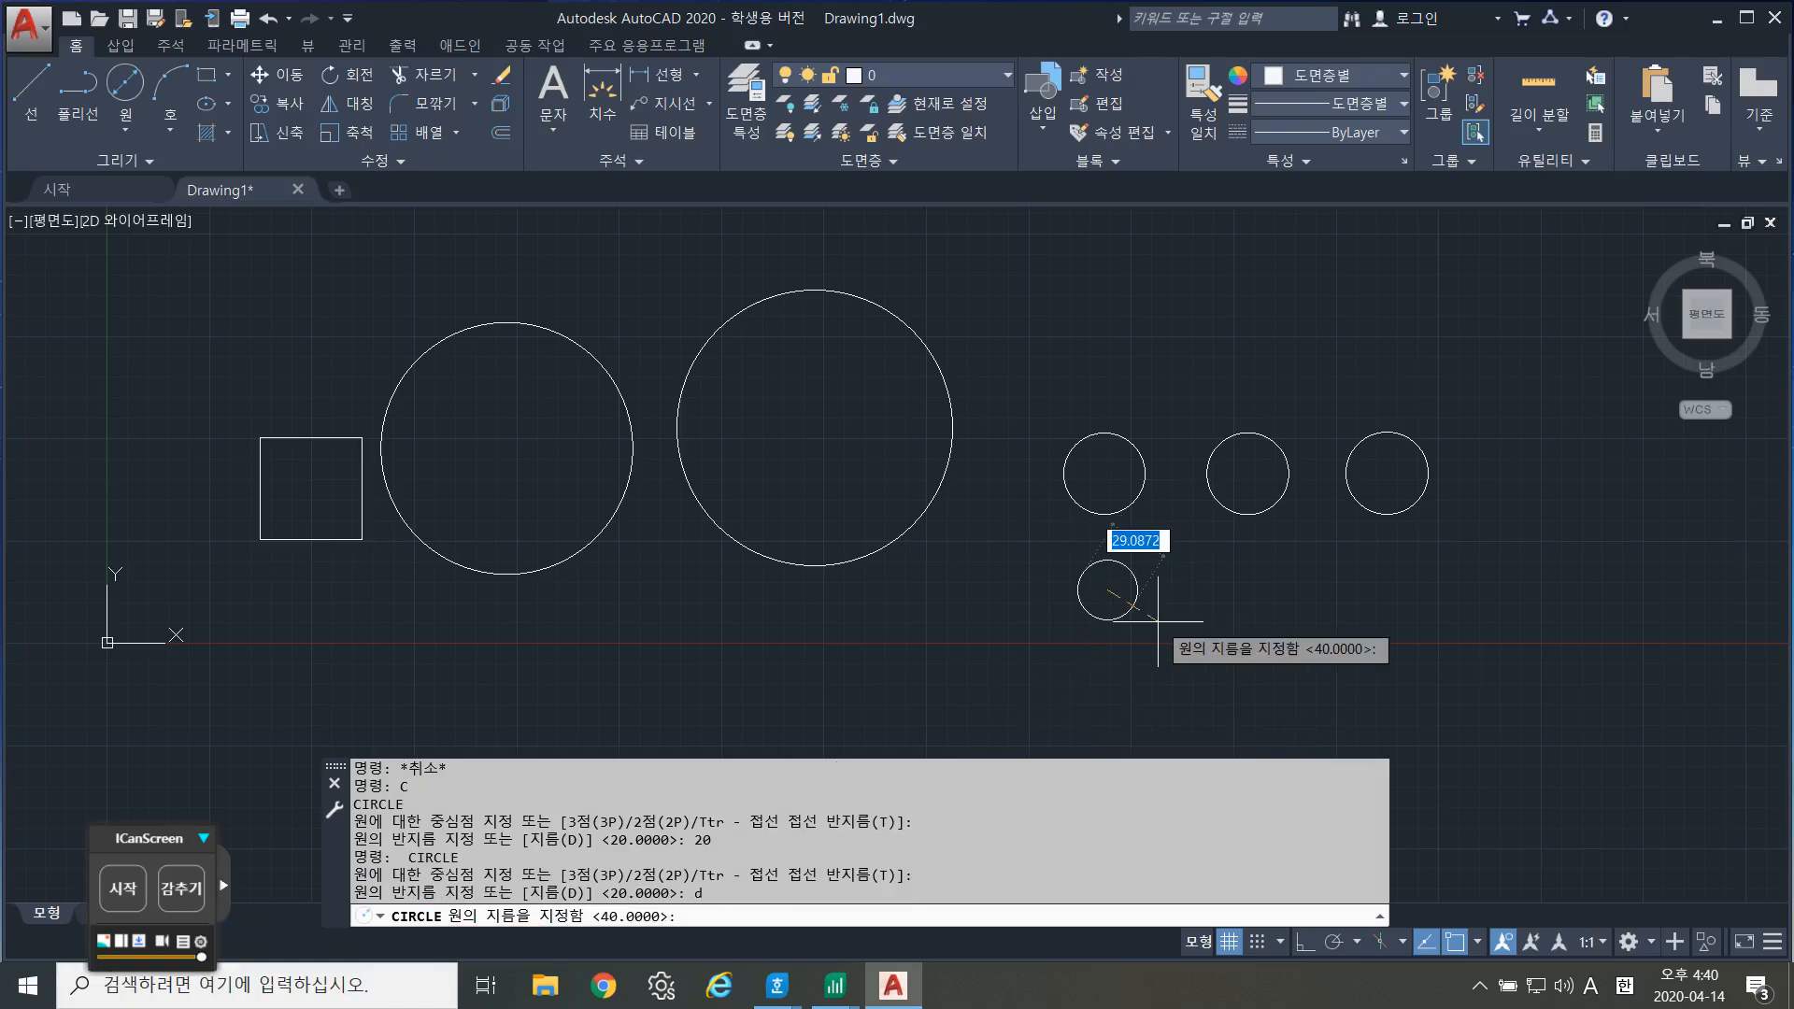
pyautogui.write('40')
pyautogui.press('Return')
pyautogui.click(1476, 649)
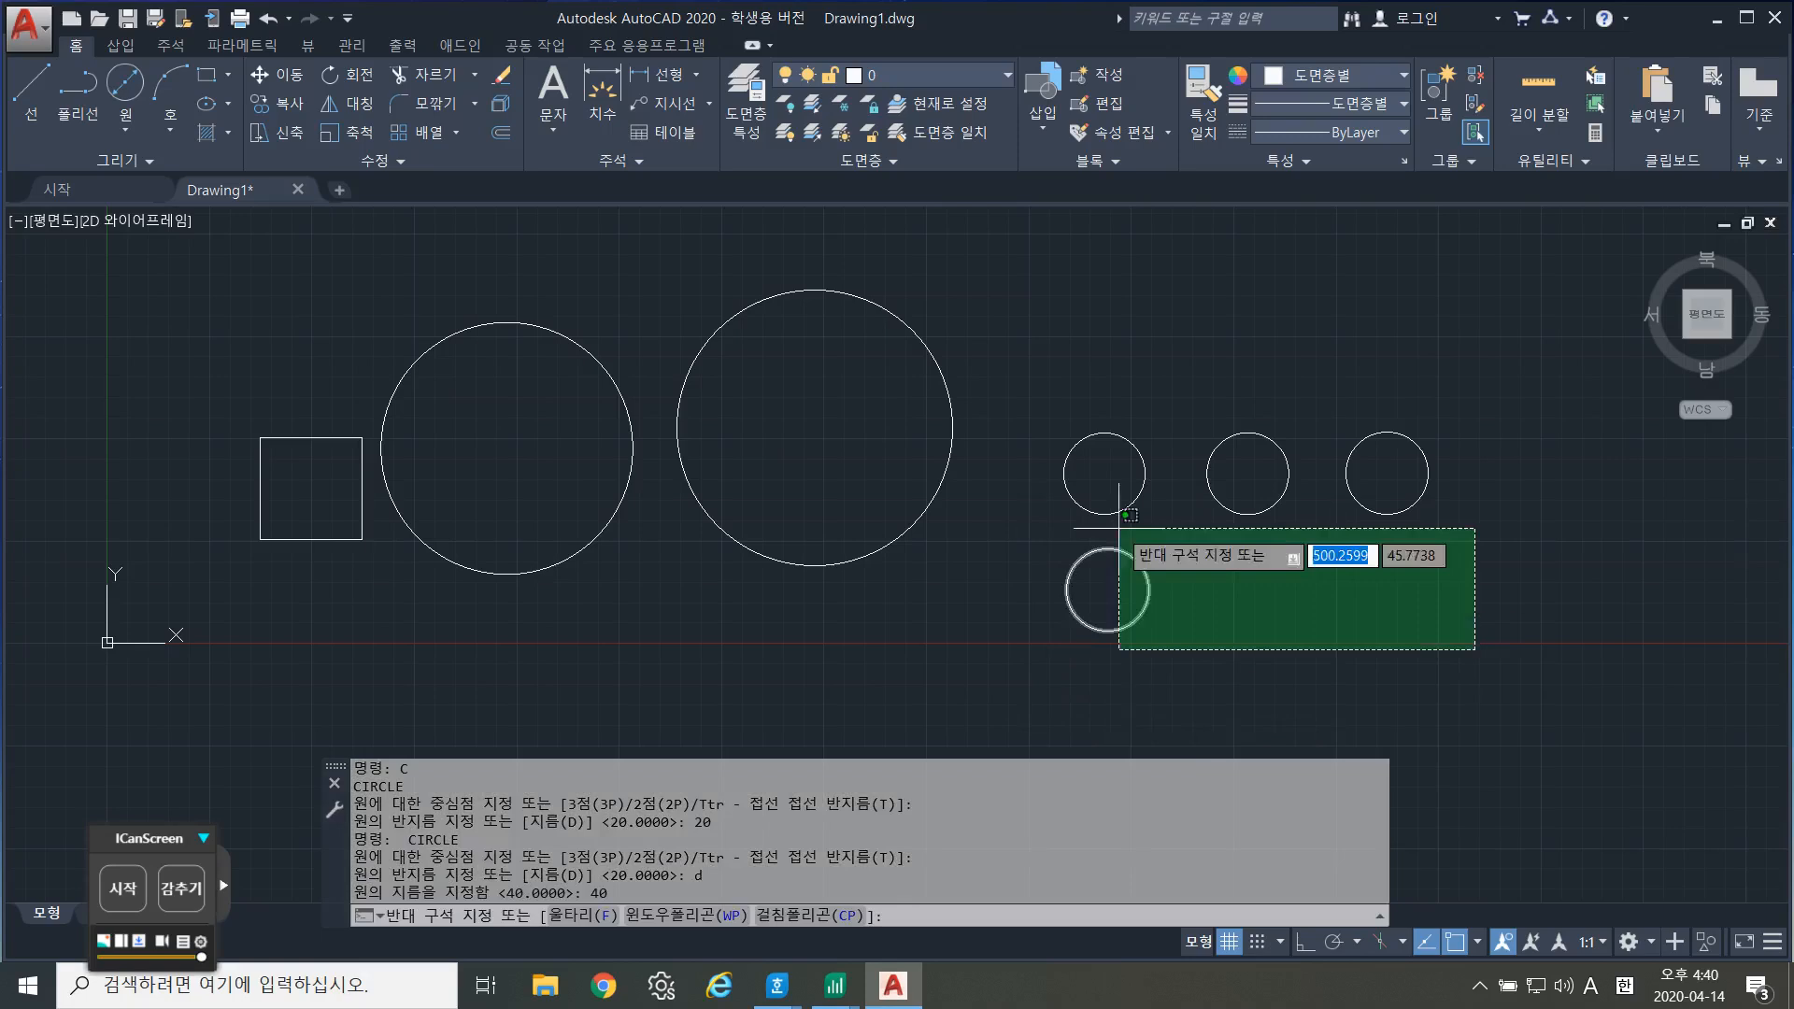
pyautogui.click(1038, 408)
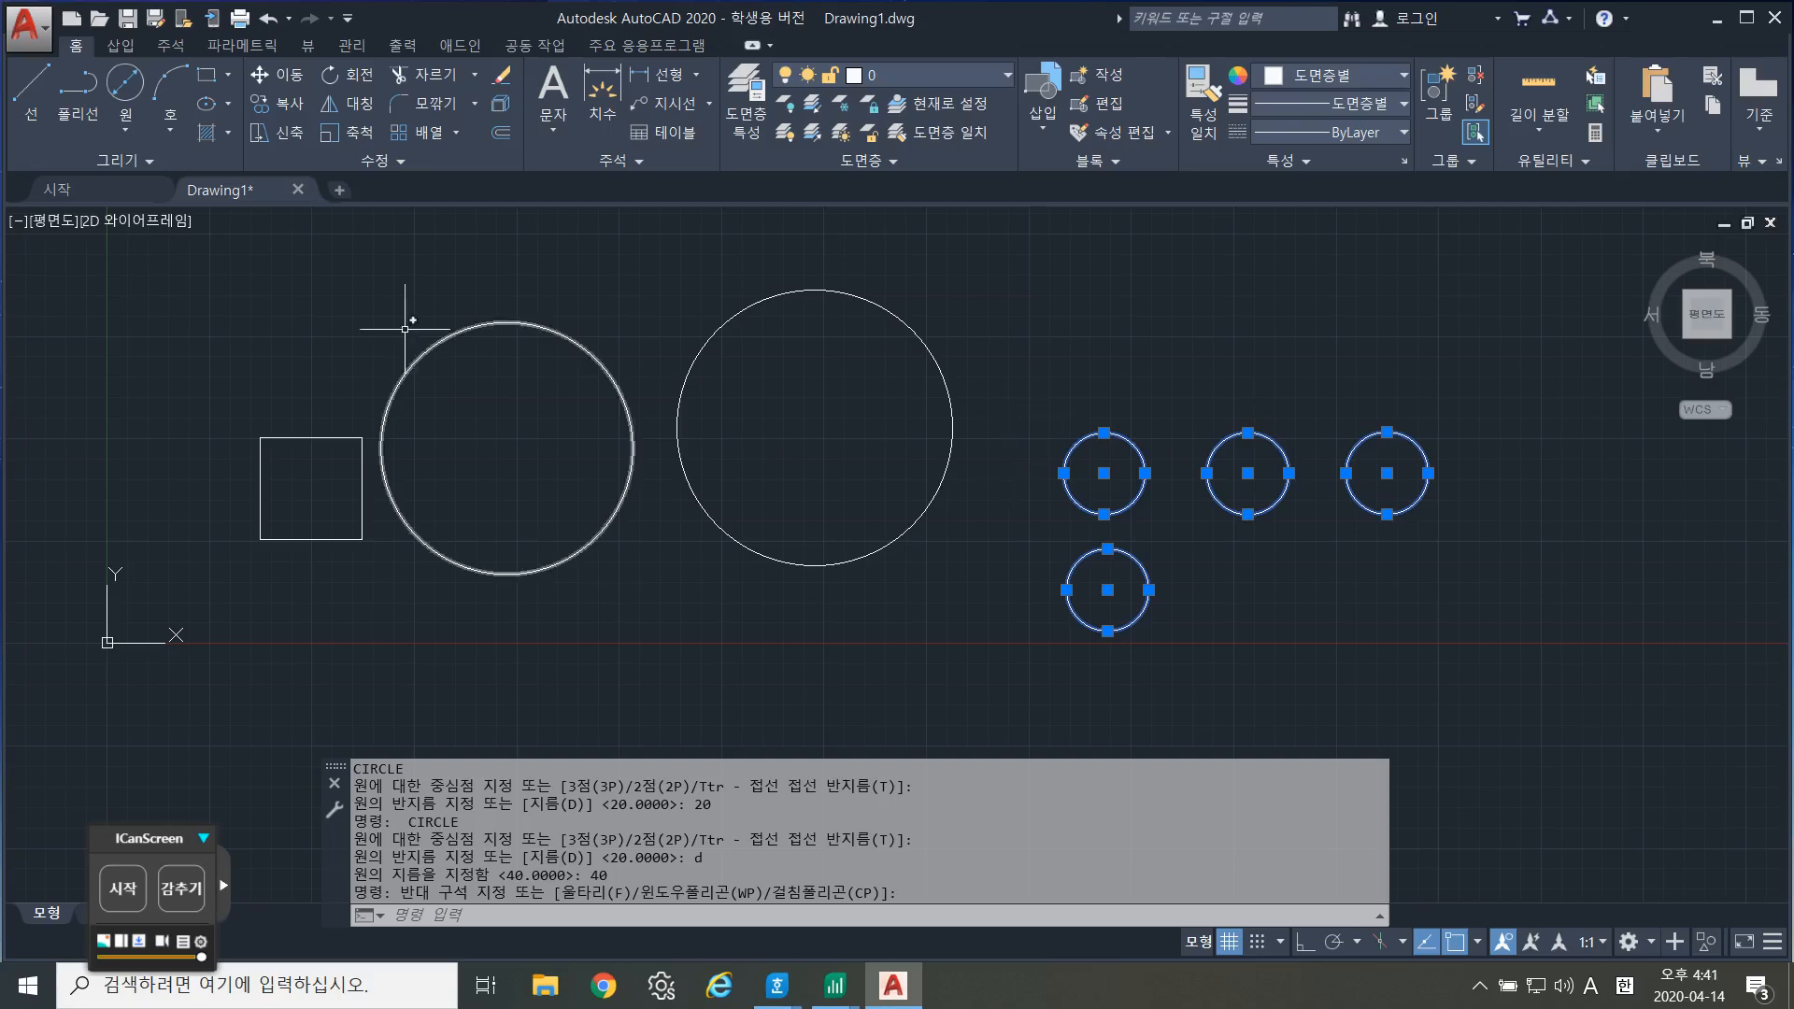
# Draw a rectangle by two opposite corners in the empty area above the small circles.
pyautogui.click(206, 75)
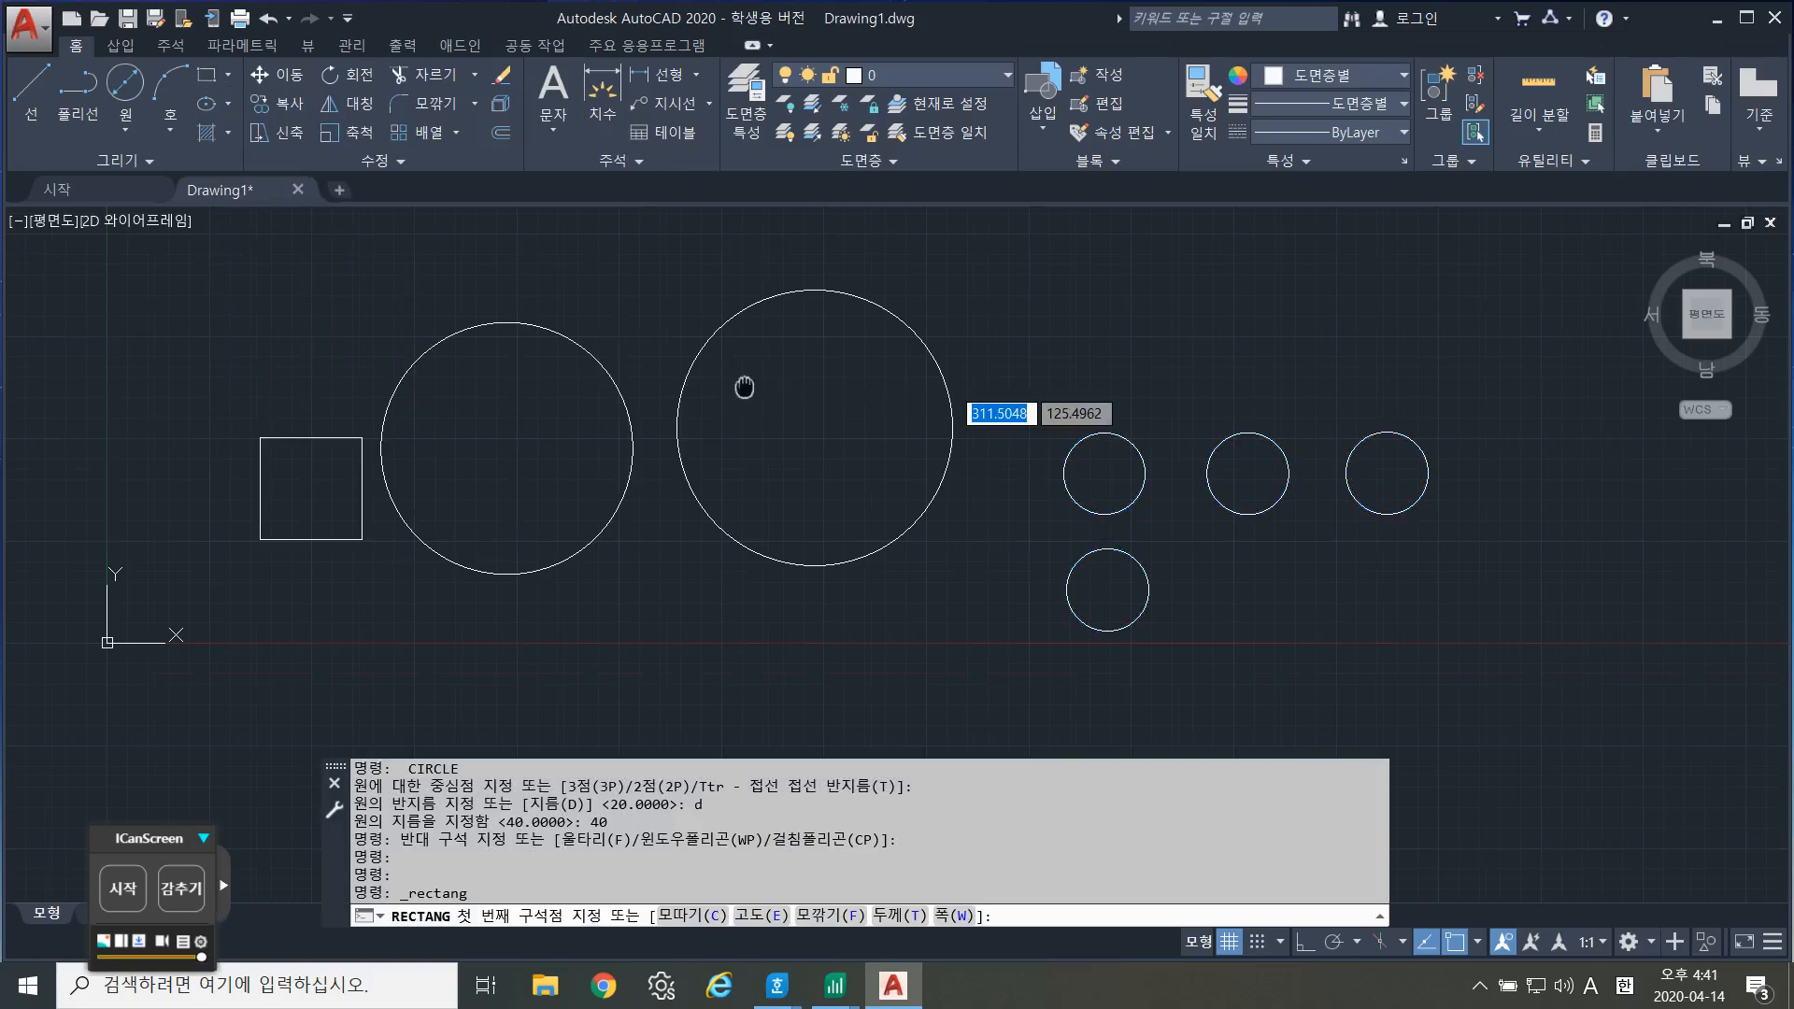
pyautogui.moveTo(741, 389); pyautogui.dragTo(508, 576, button='middle')
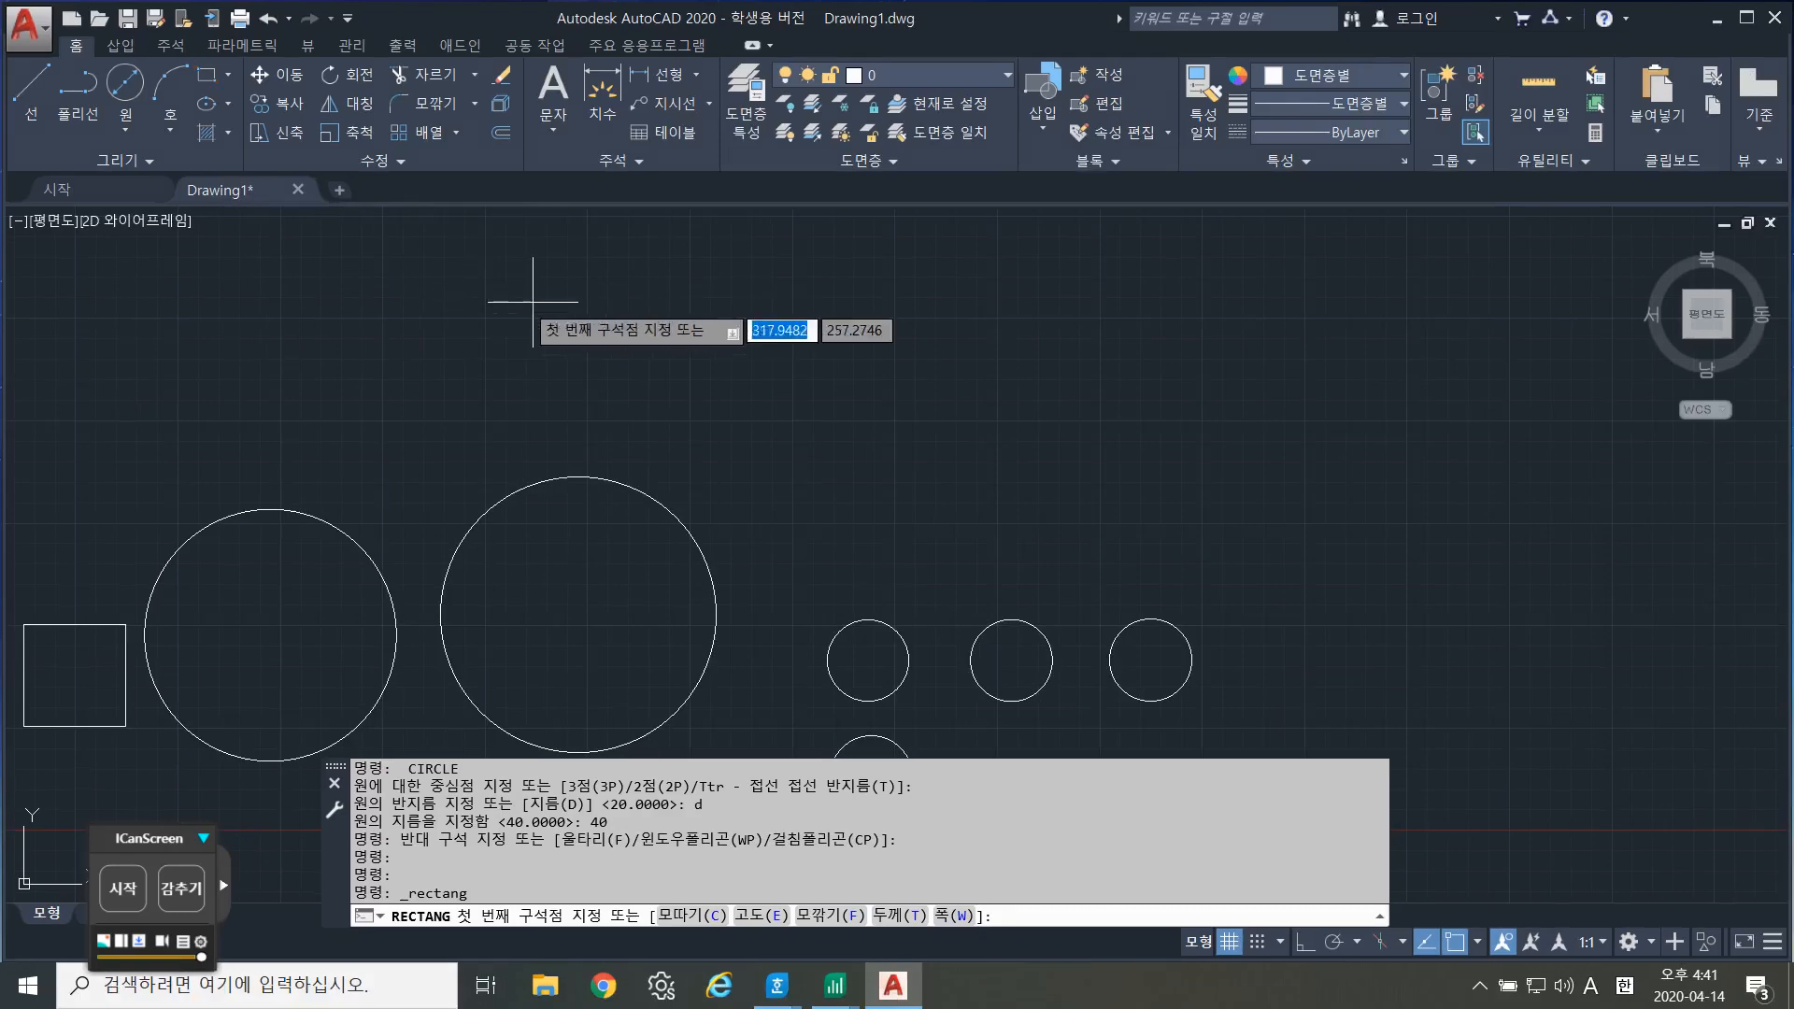
pyautogui.click(759, 313)
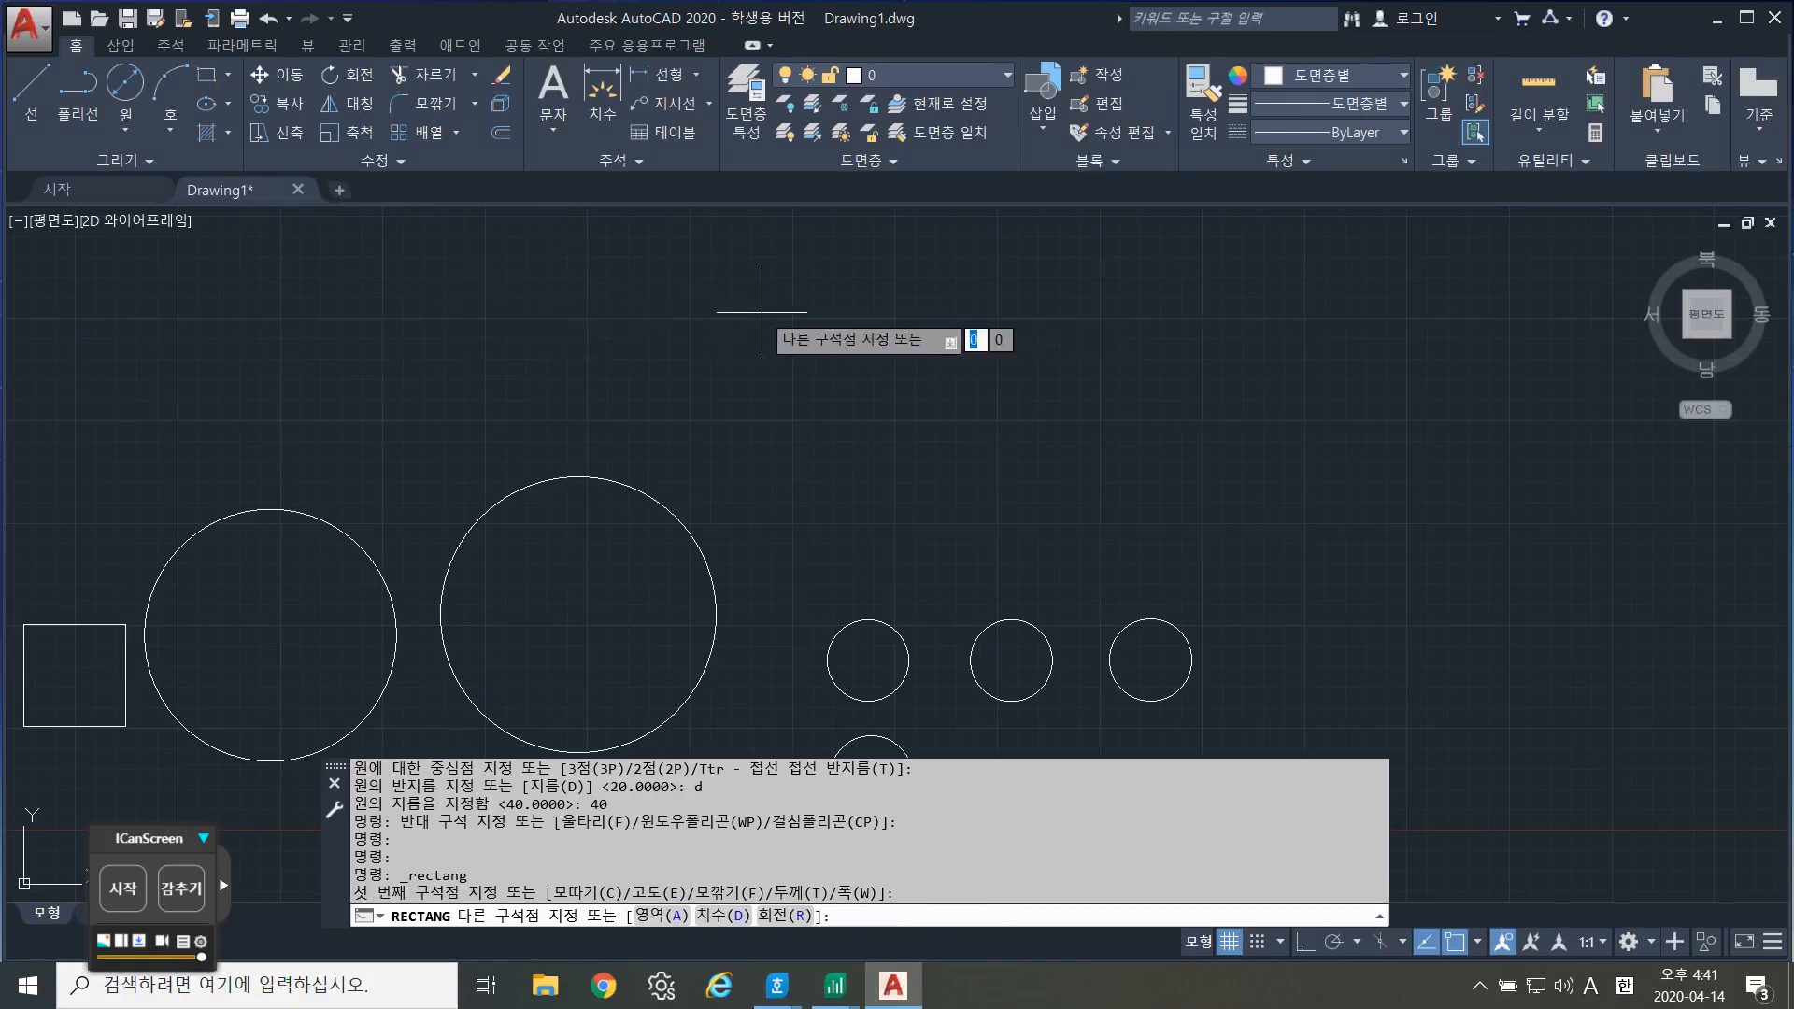
pyautogui.click(995, 481)
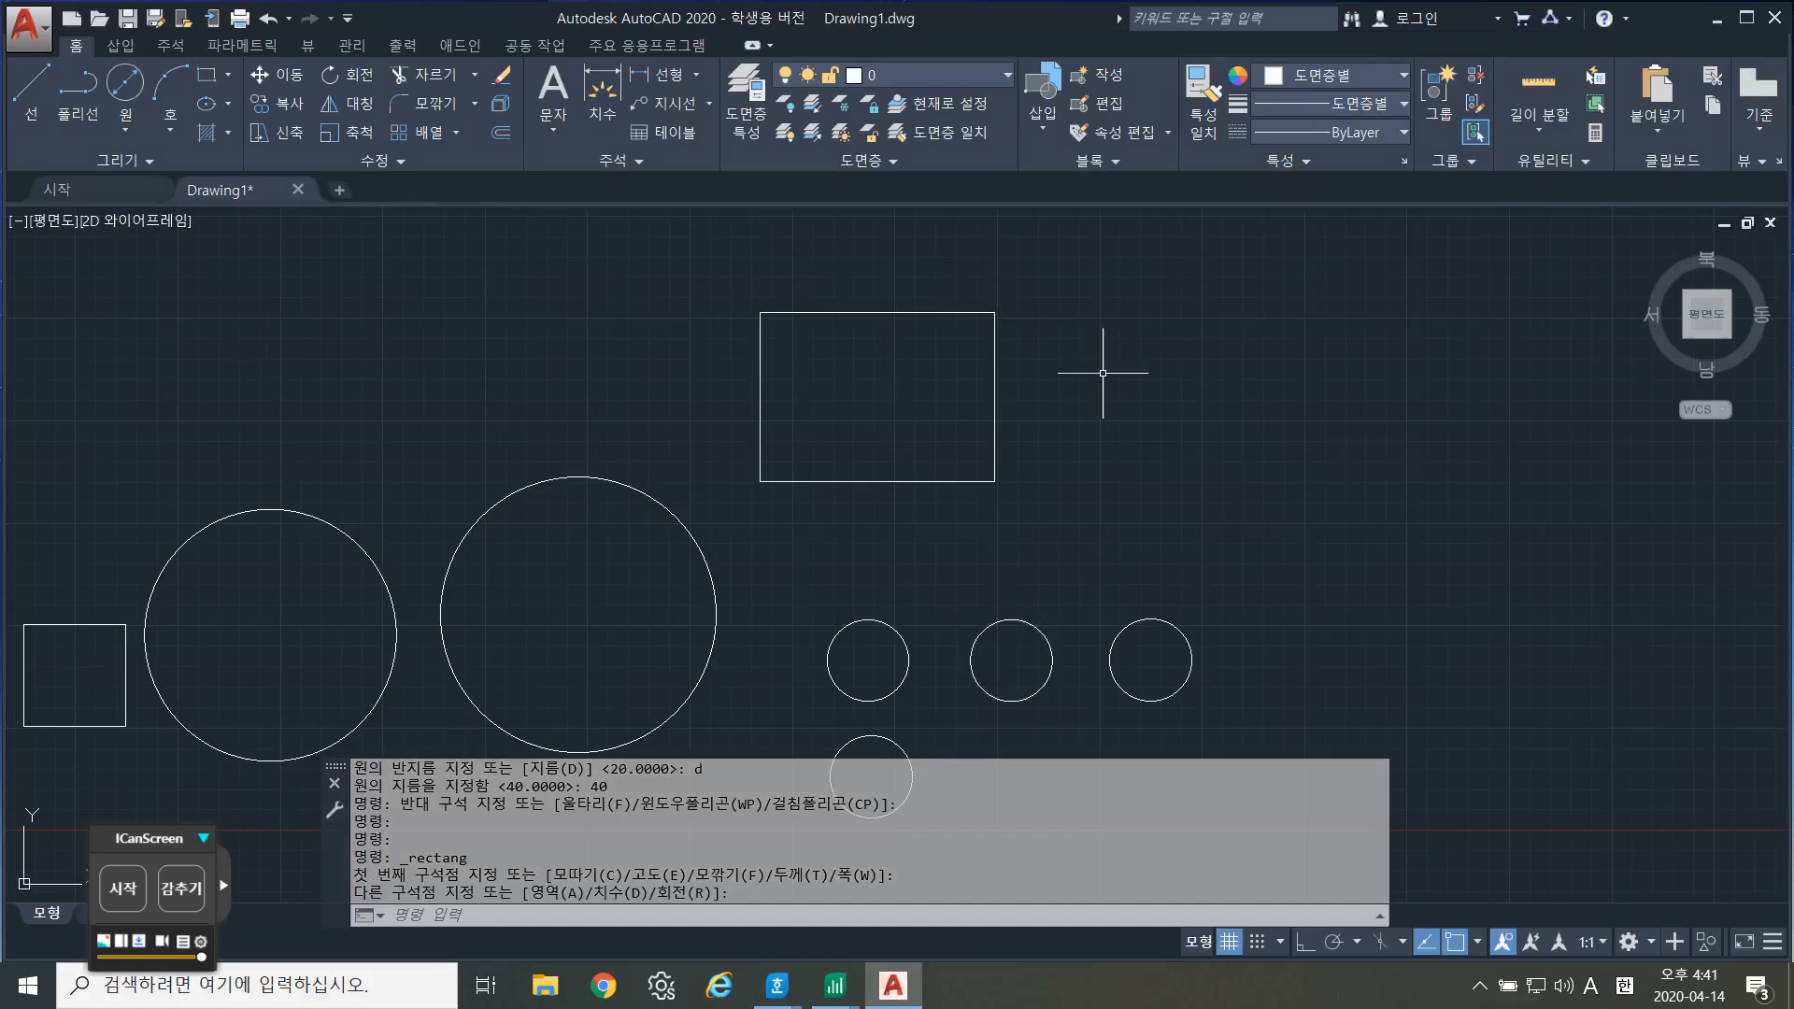
pyautogui.click(1073, 315)
pyautogui.click(1215, 433)
pyautogui.click(1411, 514)
pyautogui.click(1212, 347)
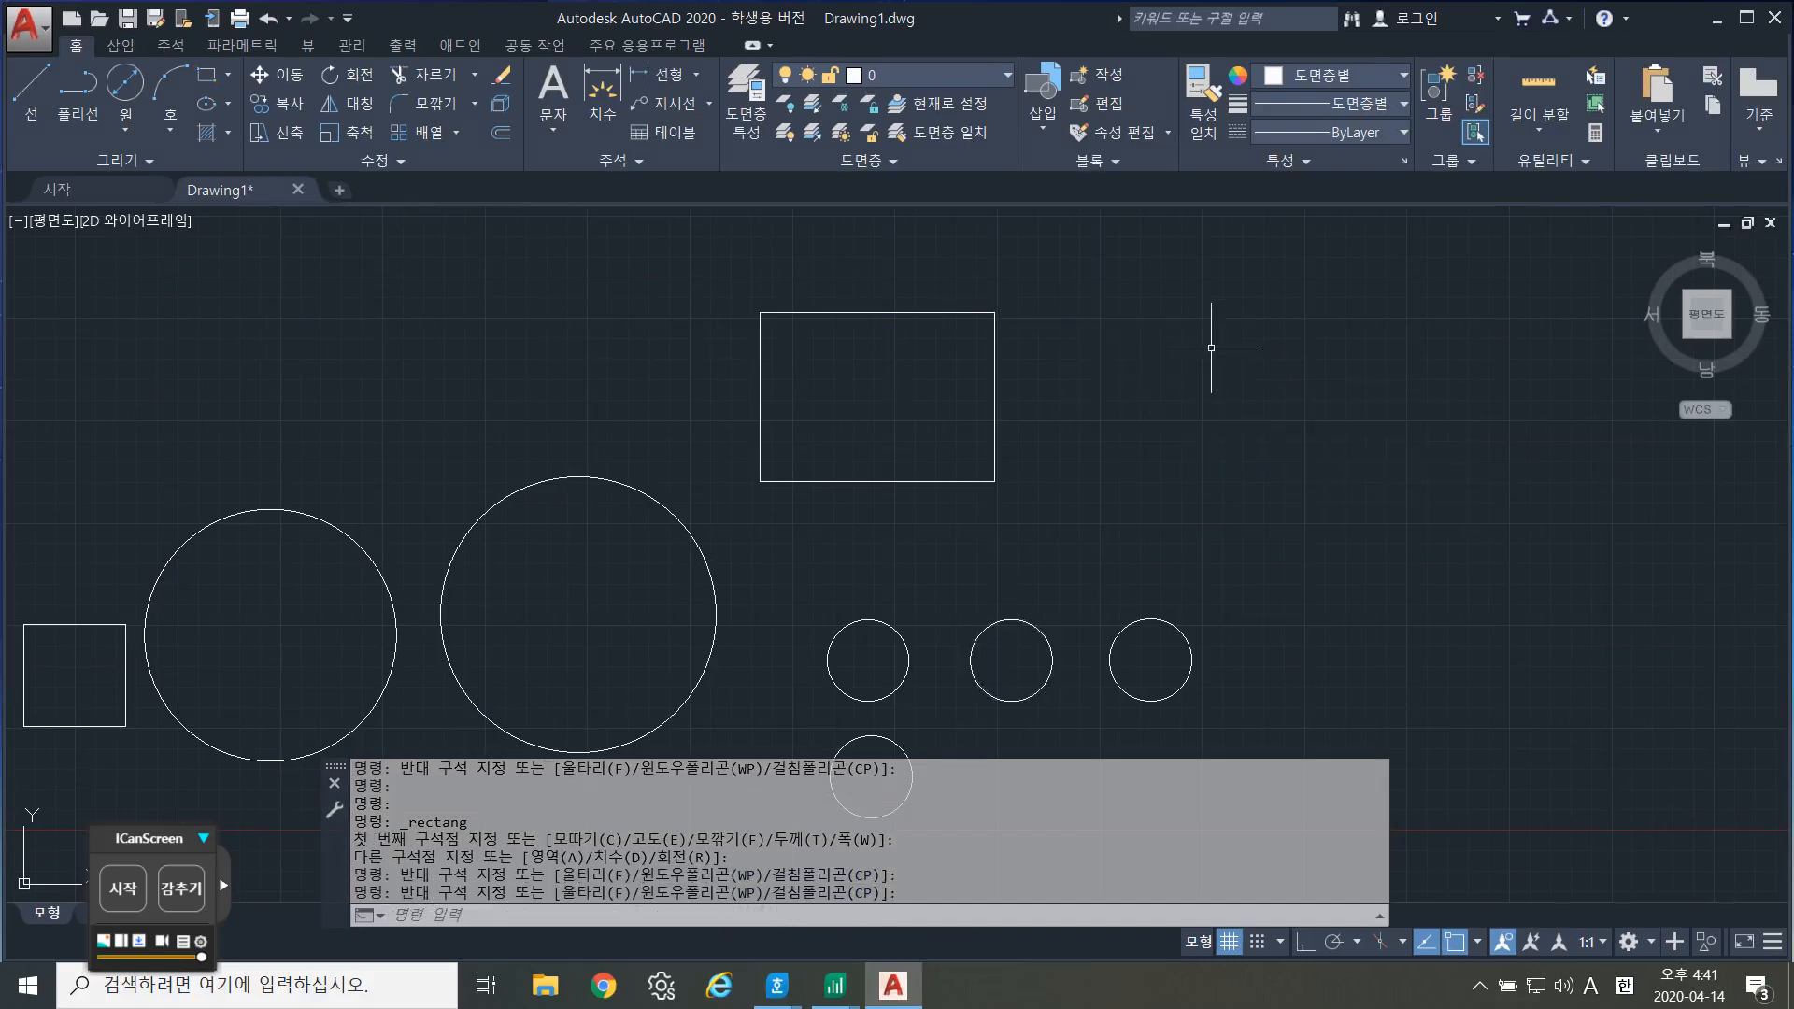
pyautogui.click(1233, 527)
pyautogui.click(1085, 269)
pyautogui.click(1085, 269)
pyautogui.click(1299, 416)
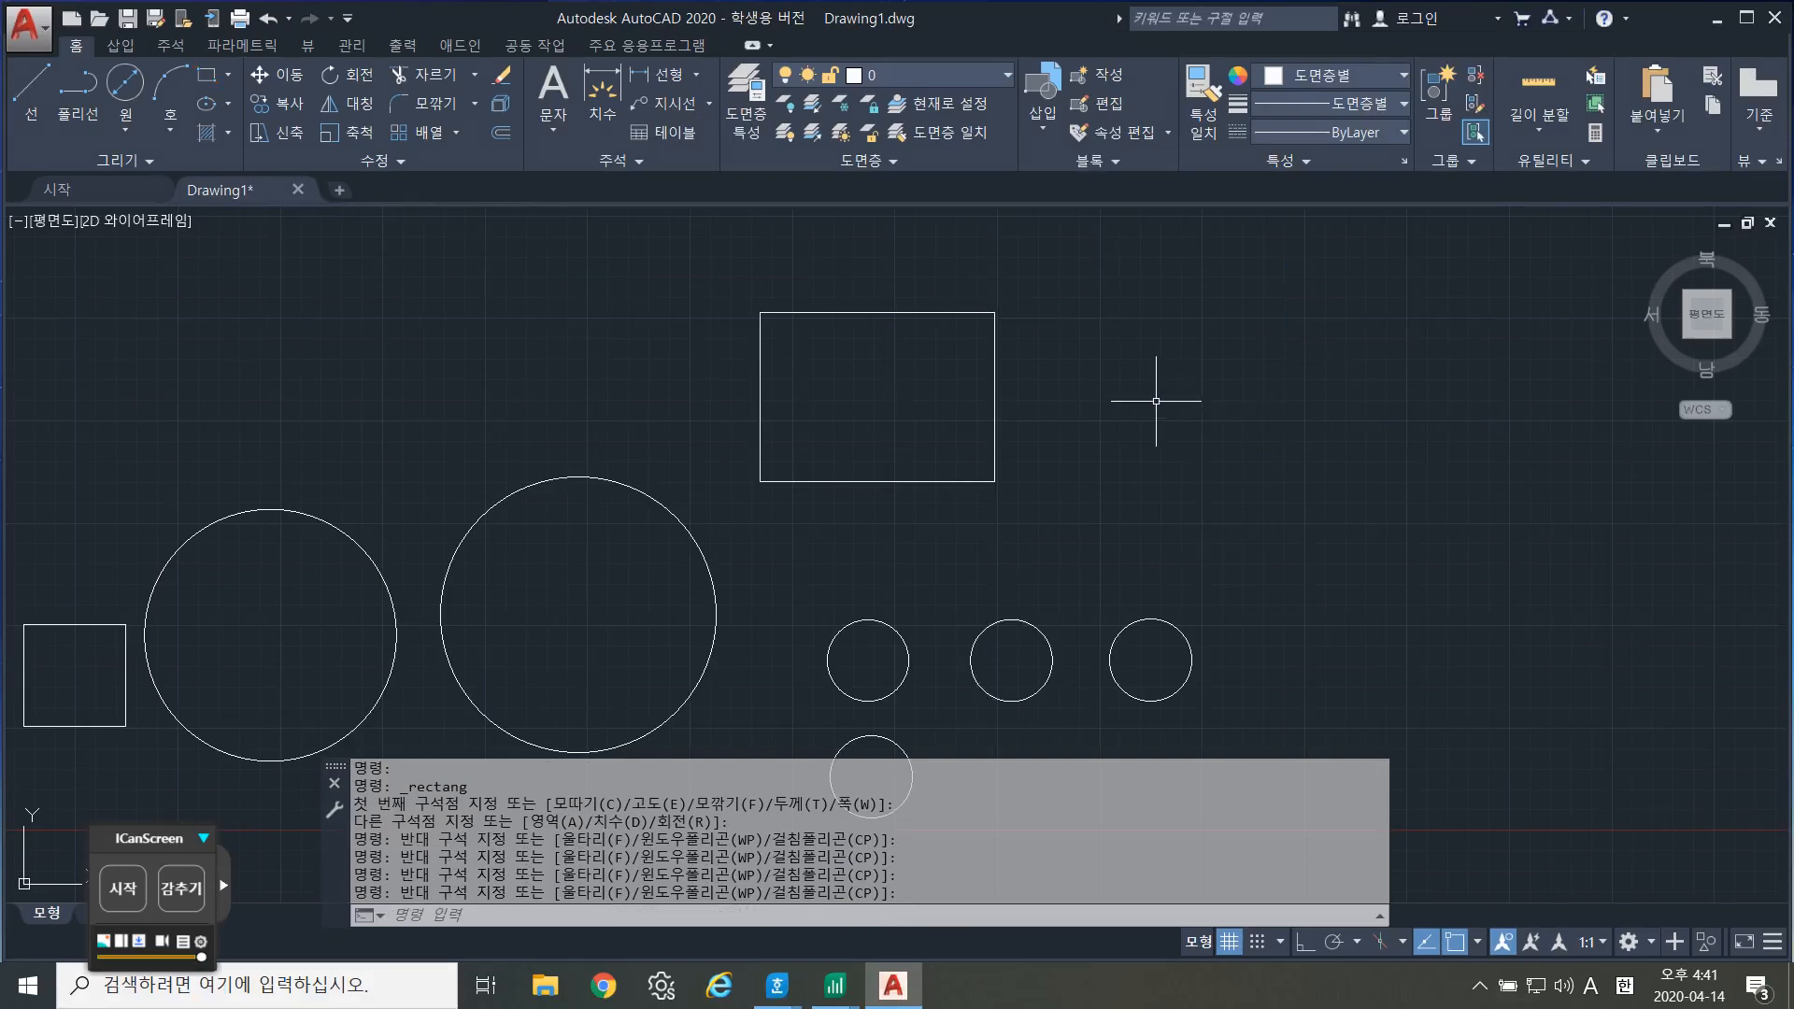
# Repeat the Rectangle command to draw two more rectangles by opposite corners to the right of the first one.
pyautogui.press('space')
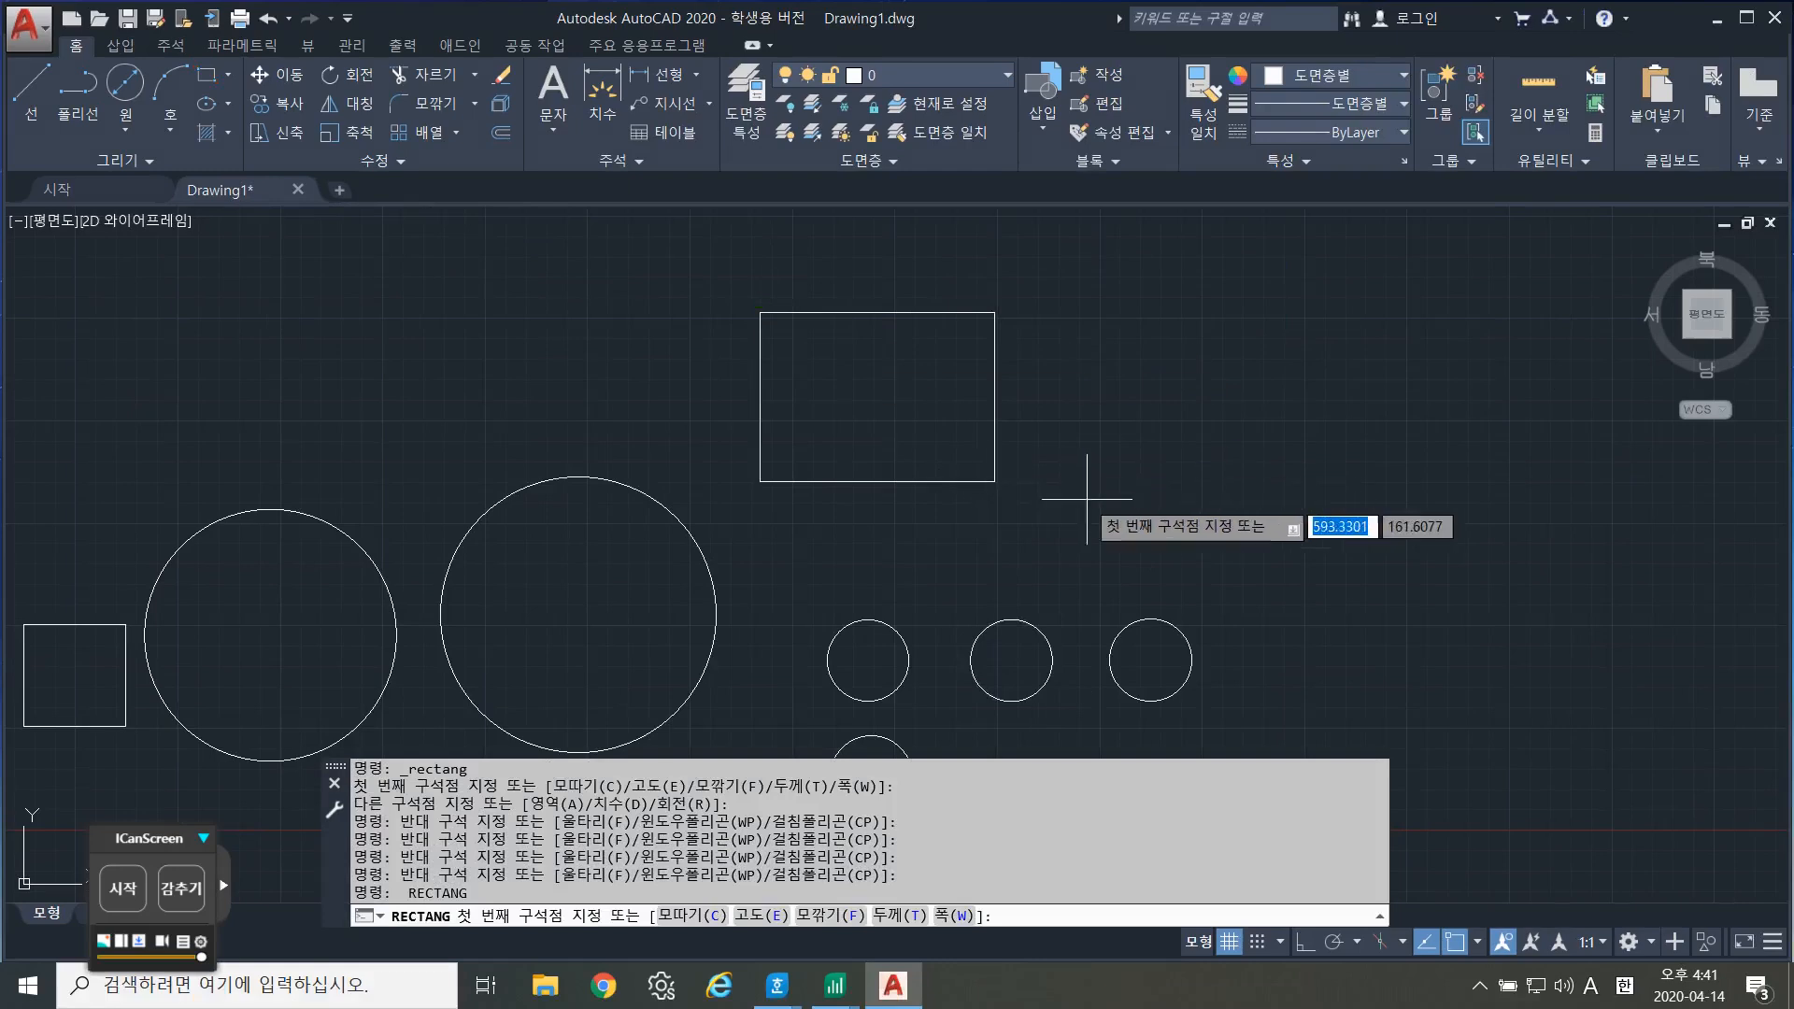
pyautogui.click(1126, 492)
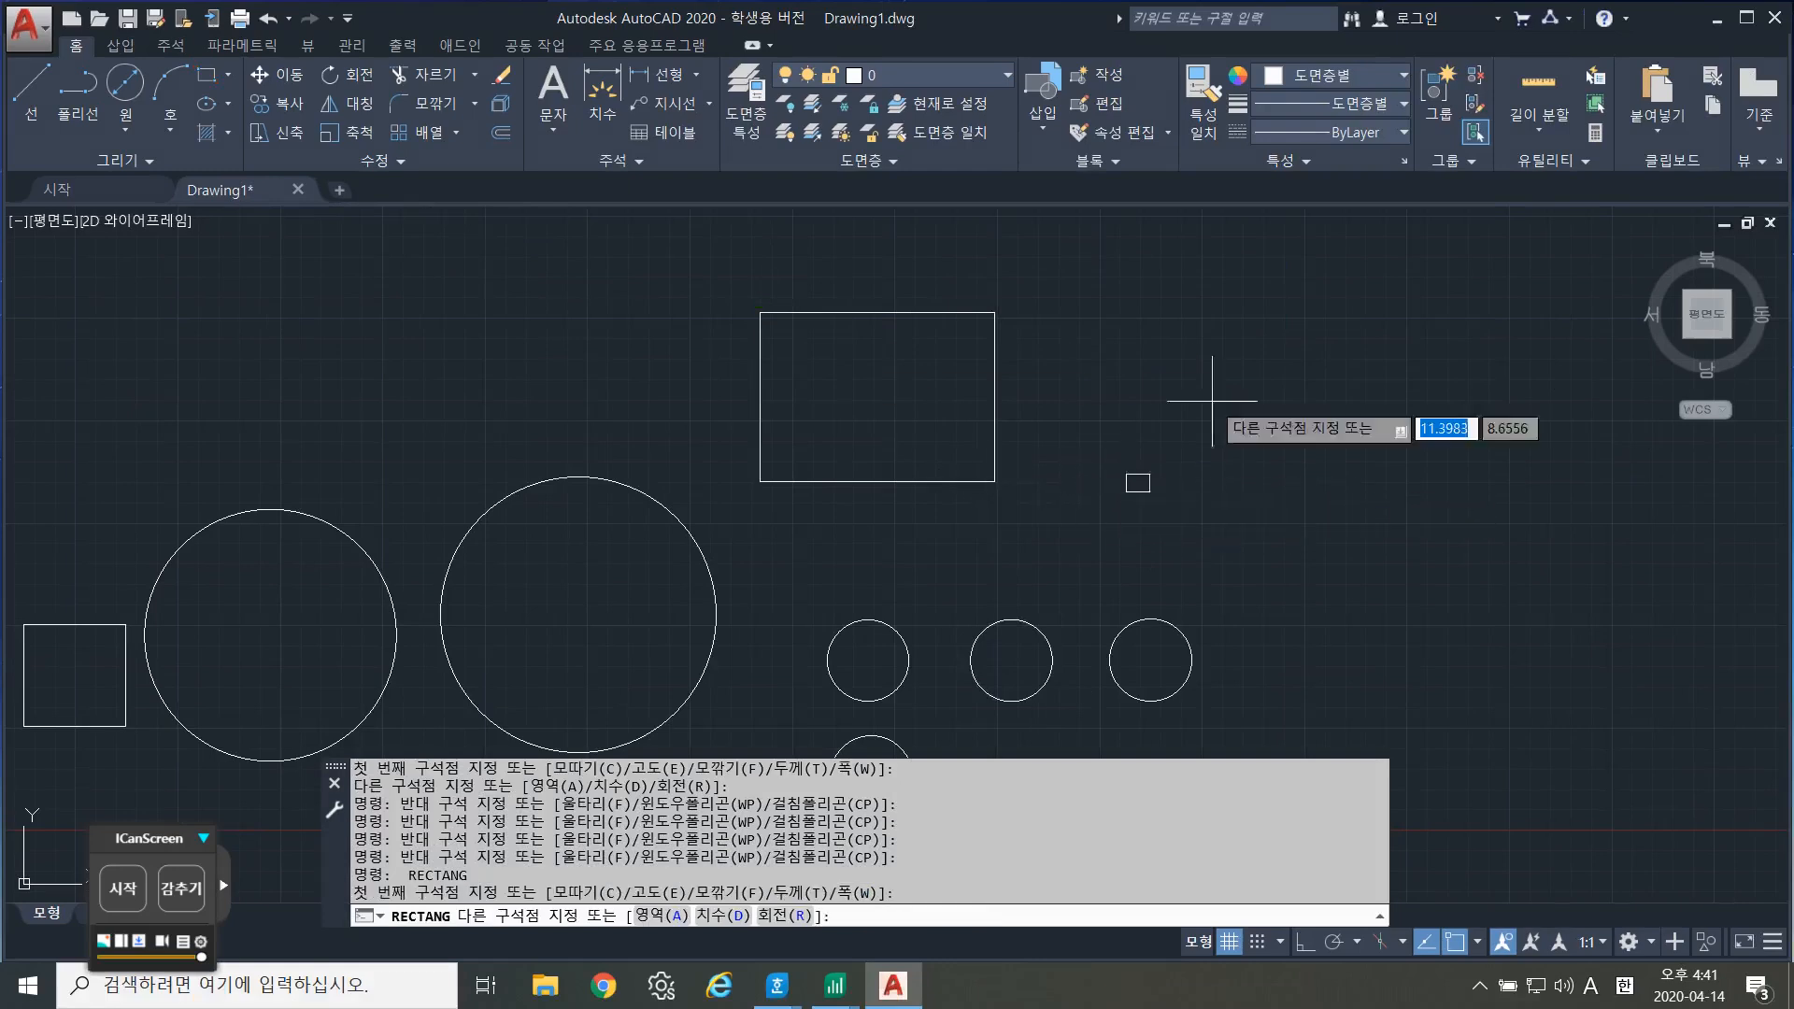
pyautogui.click(1256, 362)
pyautogui.press('space')
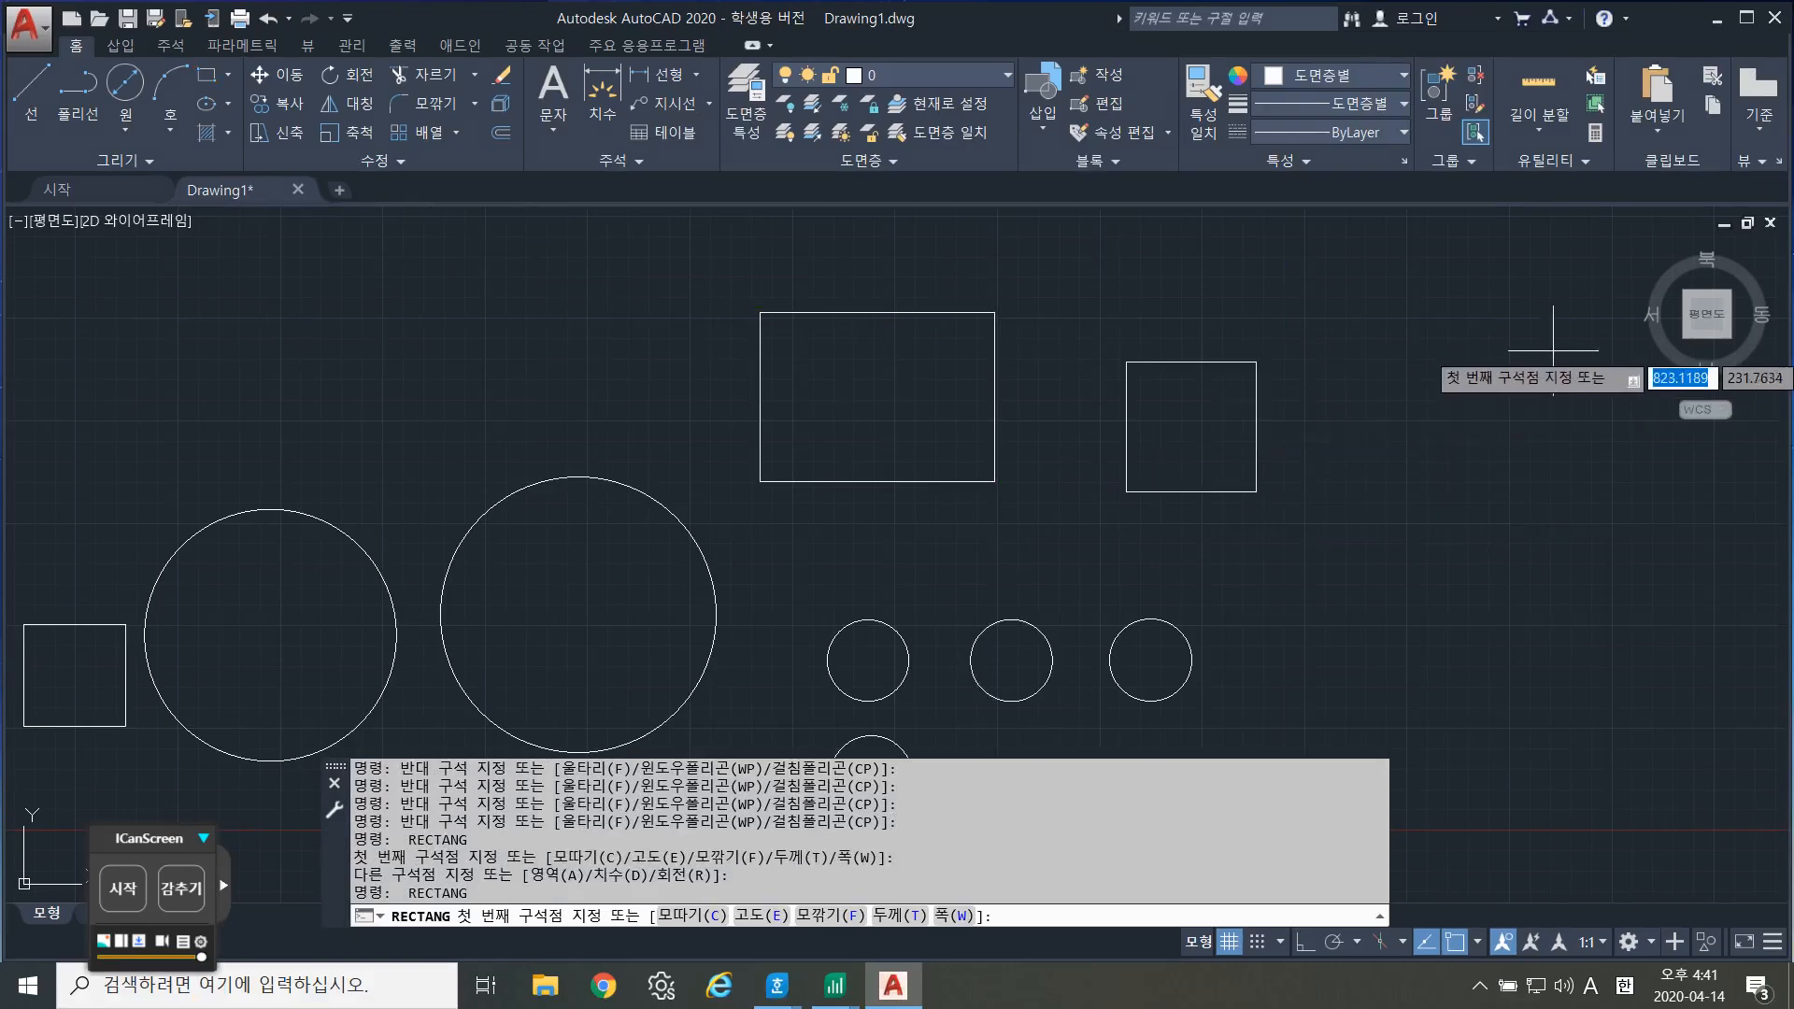
pyautogui.click(1495, 342)
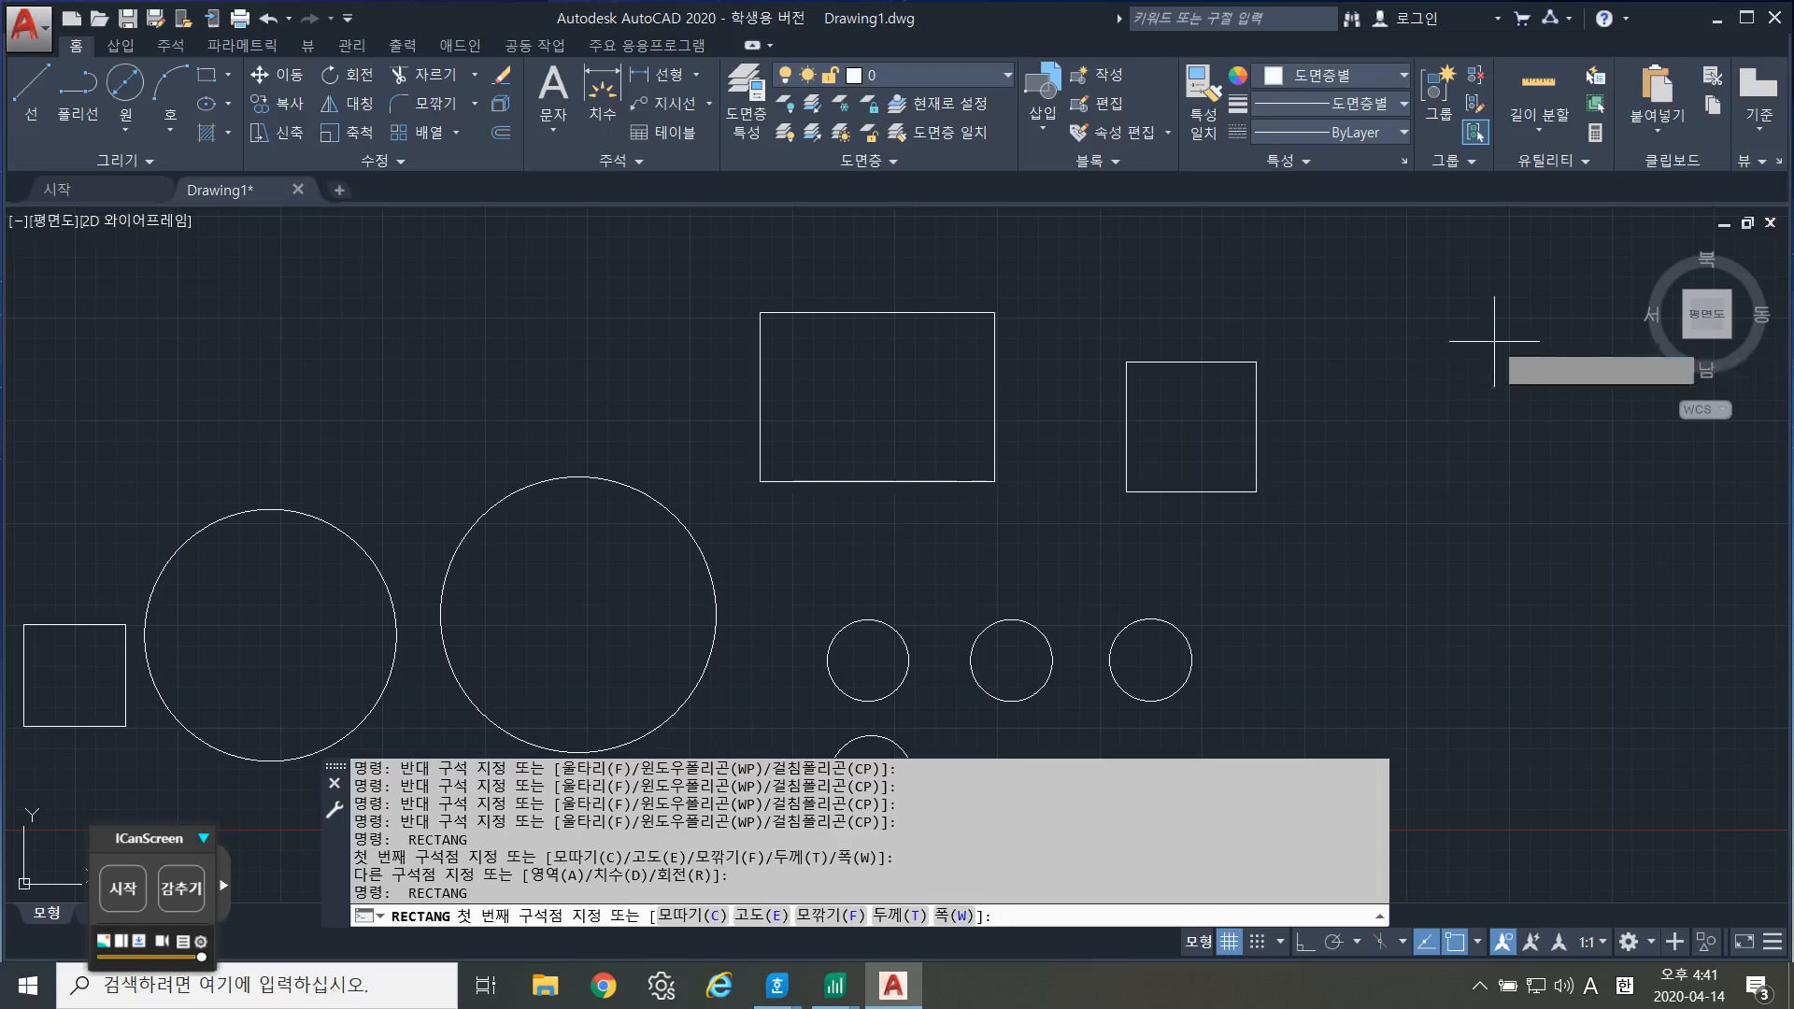
pyautogui.click(1364, 481)
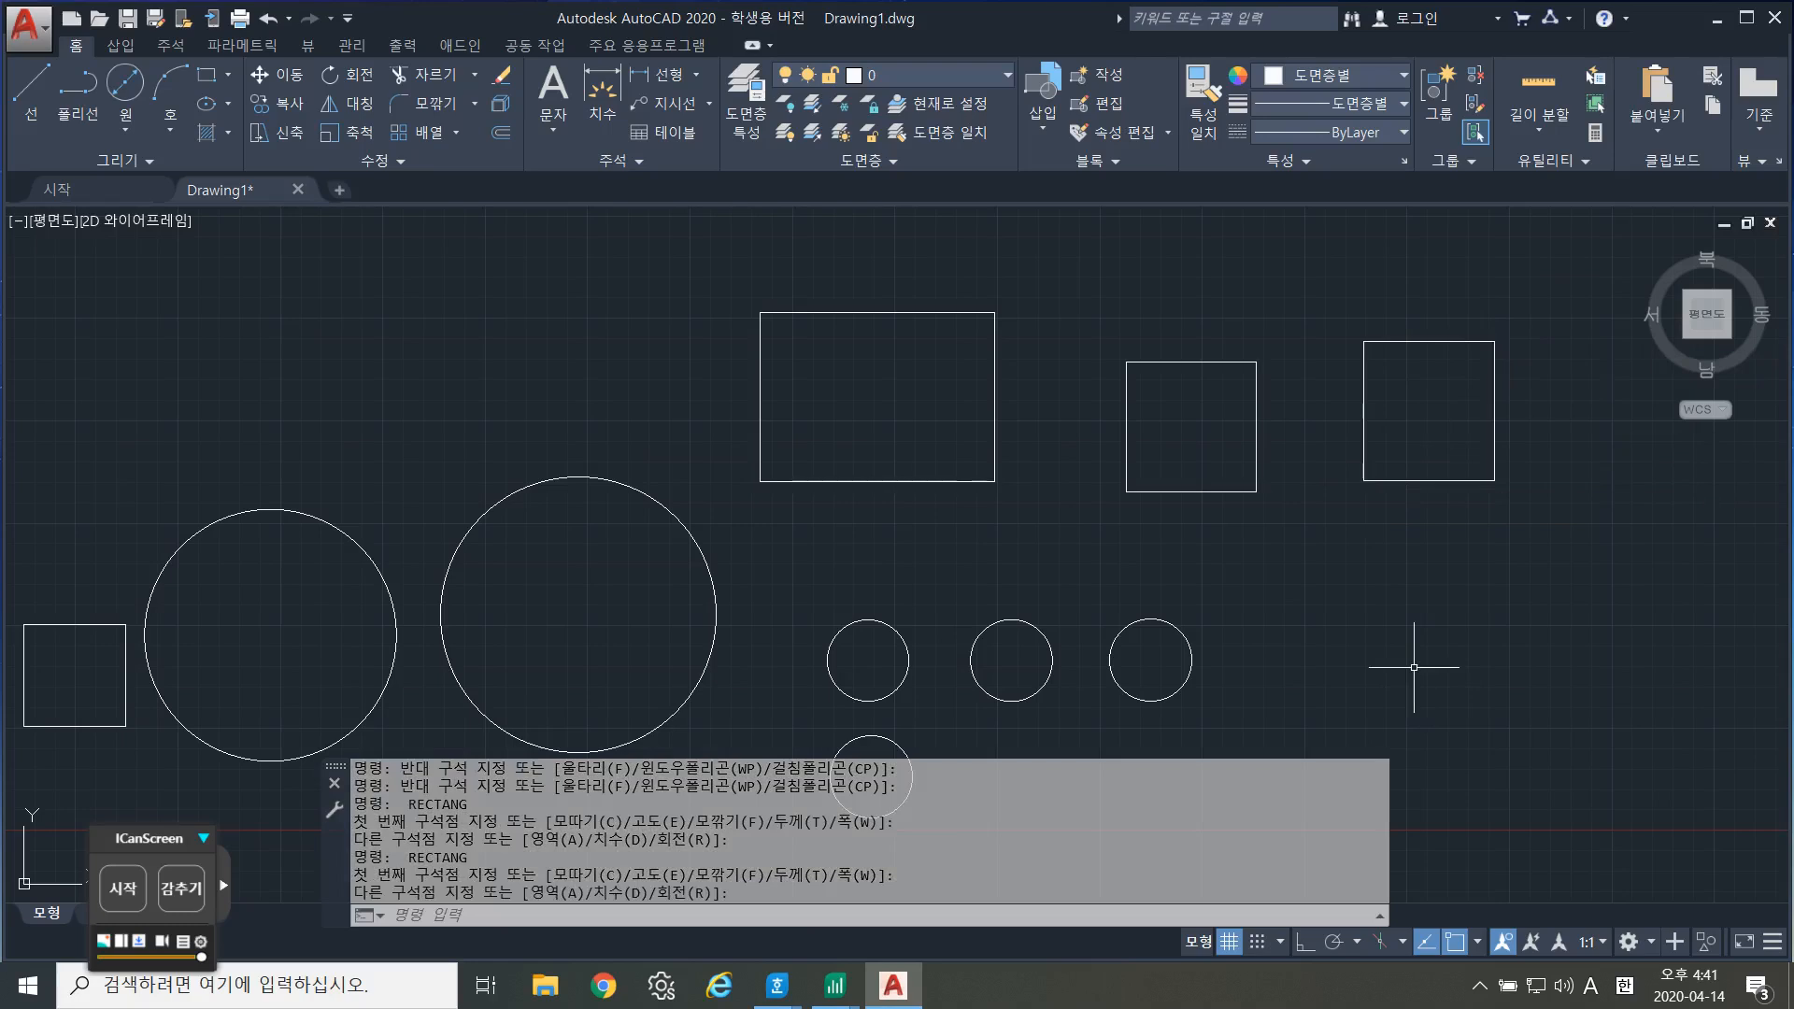
pyautogui.press('Return')
pyautogui.write('r')
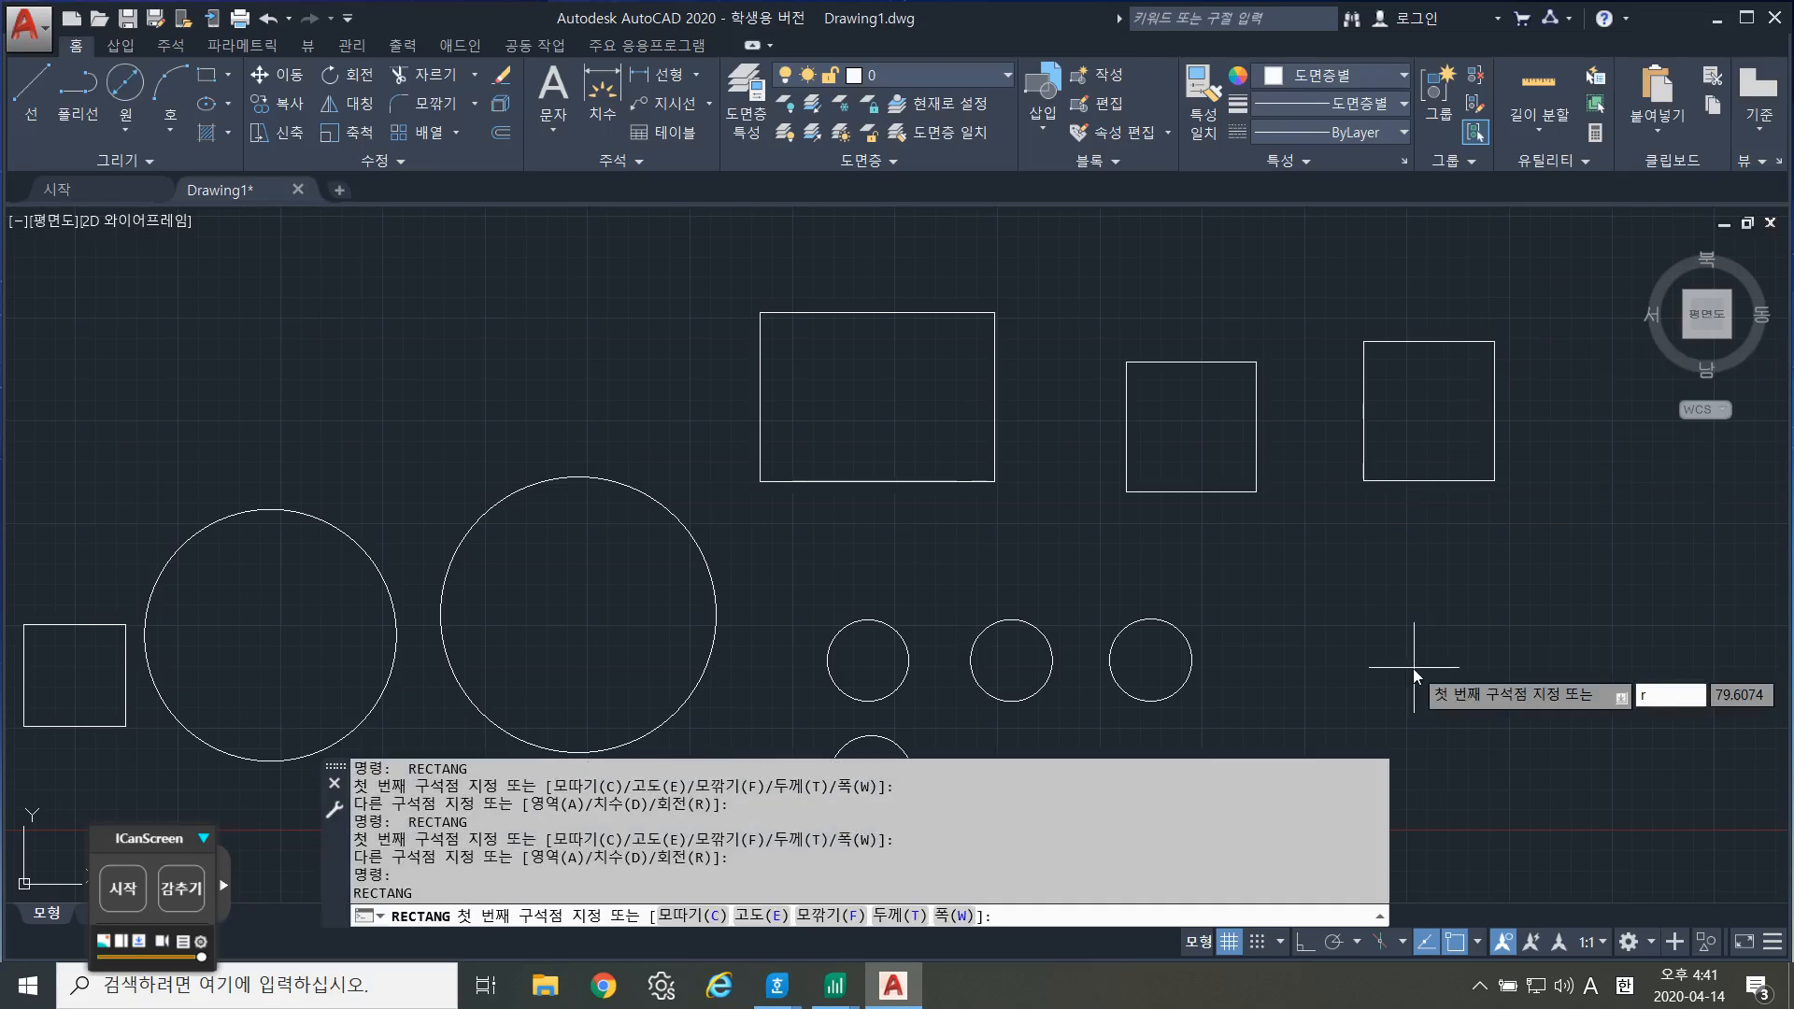
pyautogui.press('Escape')
# Using the alias REC, draw a rectangle by two opposite corners to the right of the row of small circles.
pyautogui.write('Re')
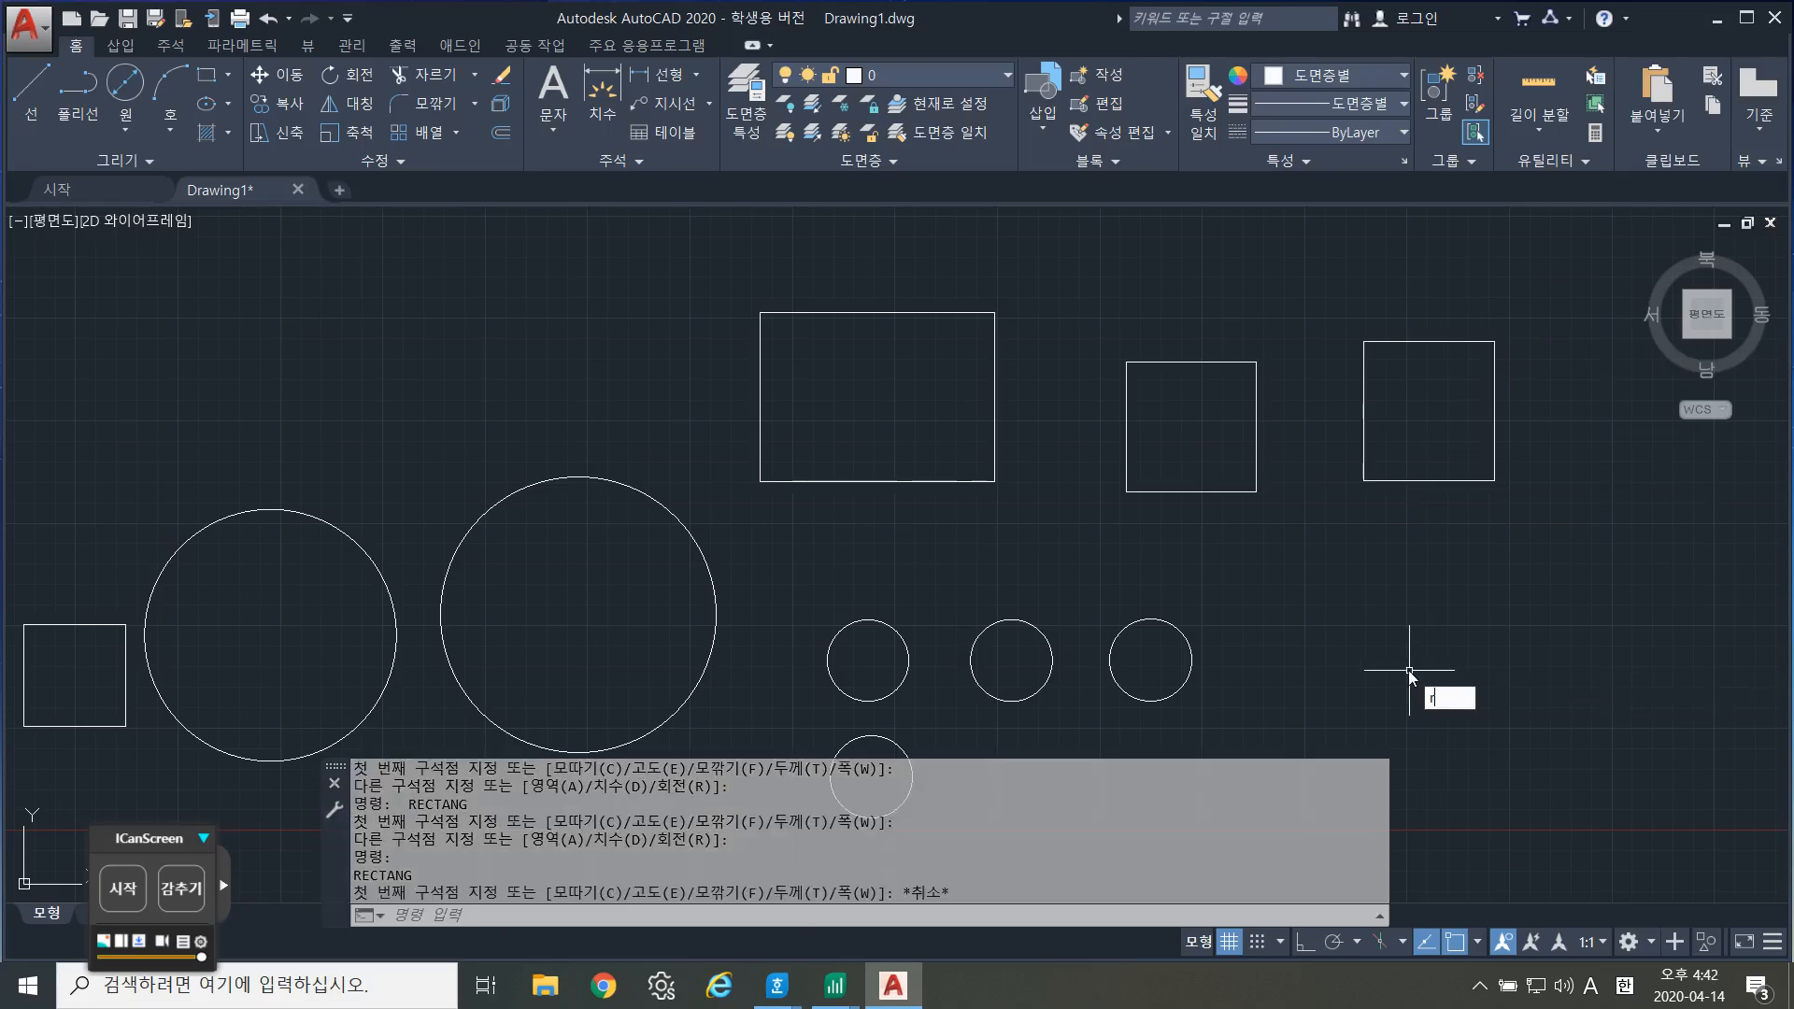
pyautogui.write('c')
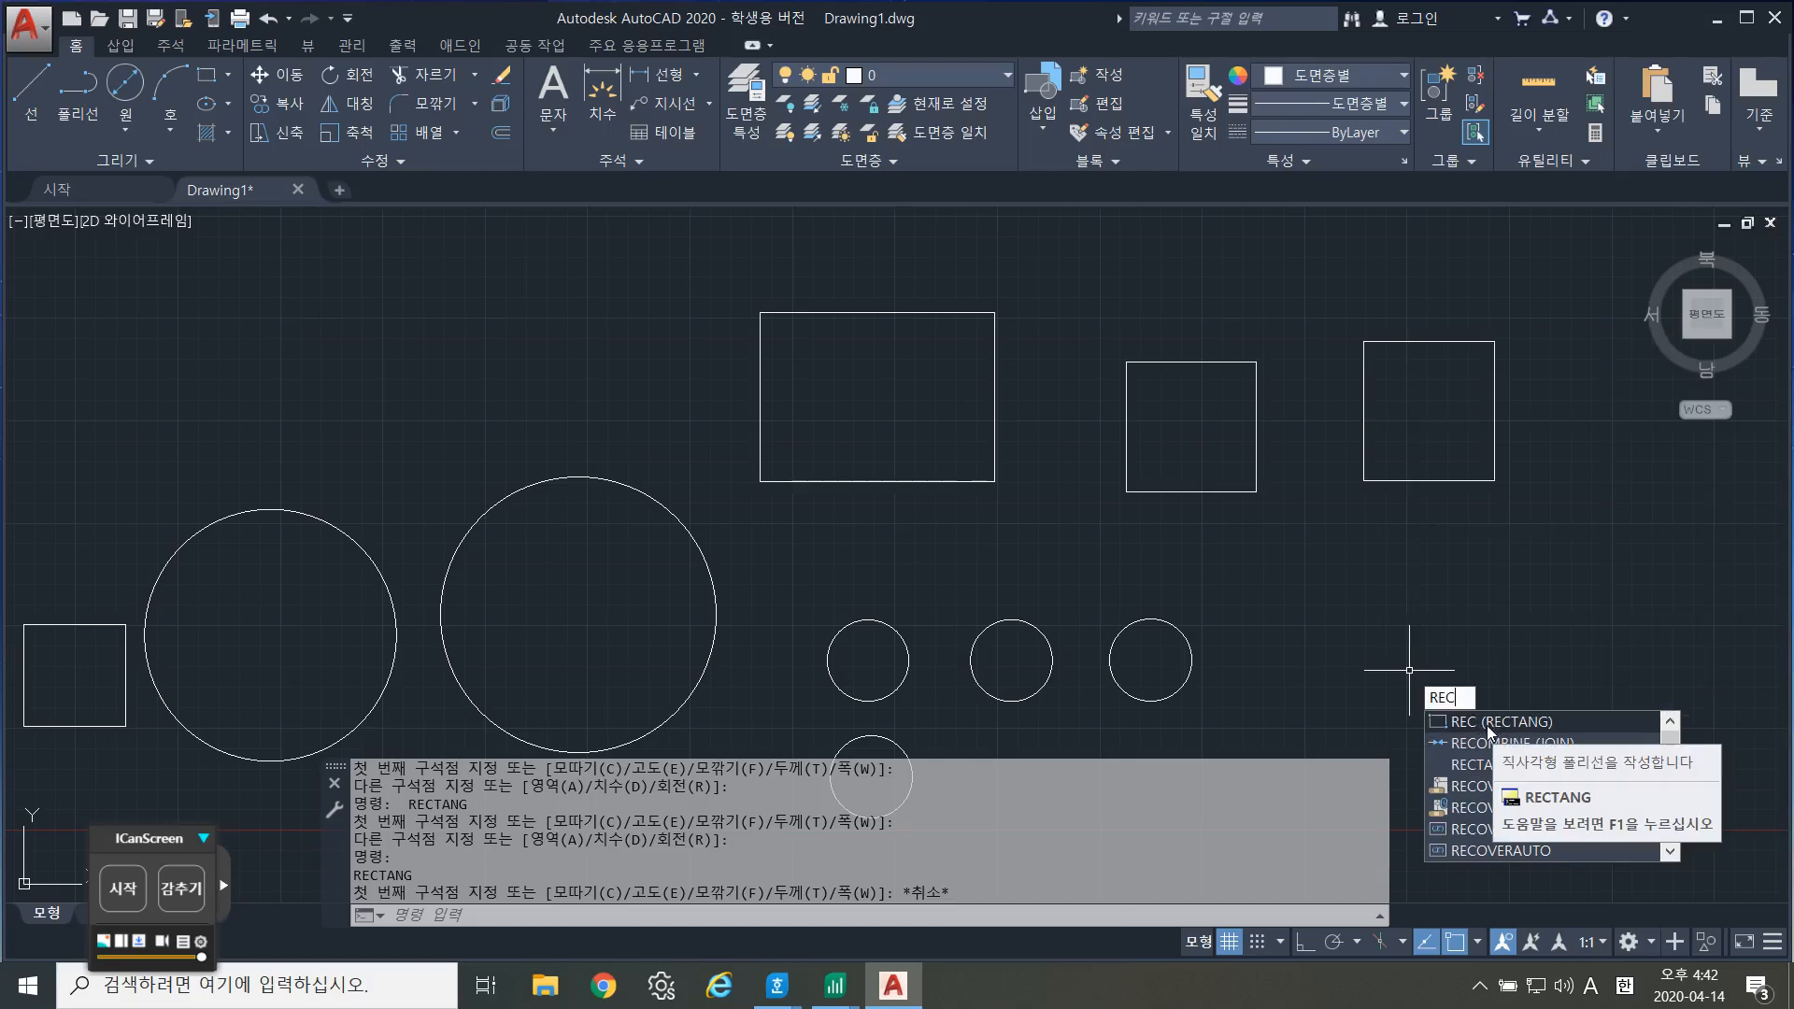
pyautogui.click(1488, 725)
pyautogui.click(1273, 538)
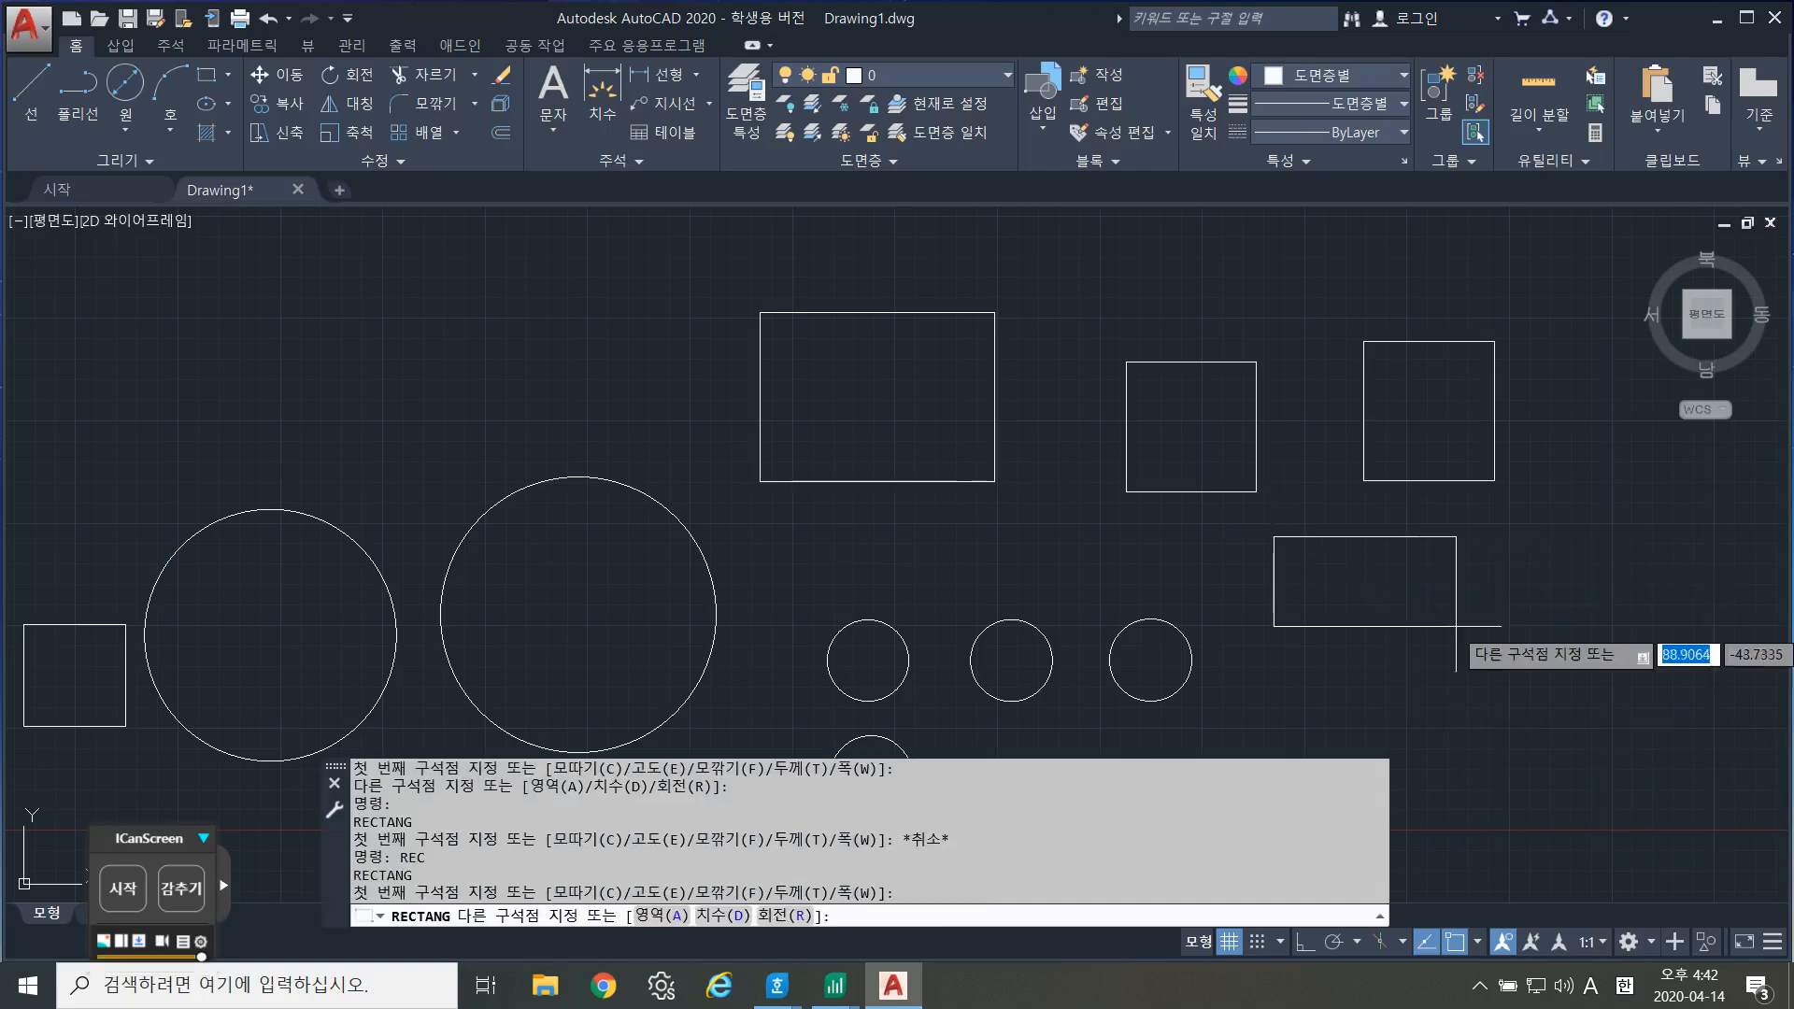
pyautogui.click(1494, 697)
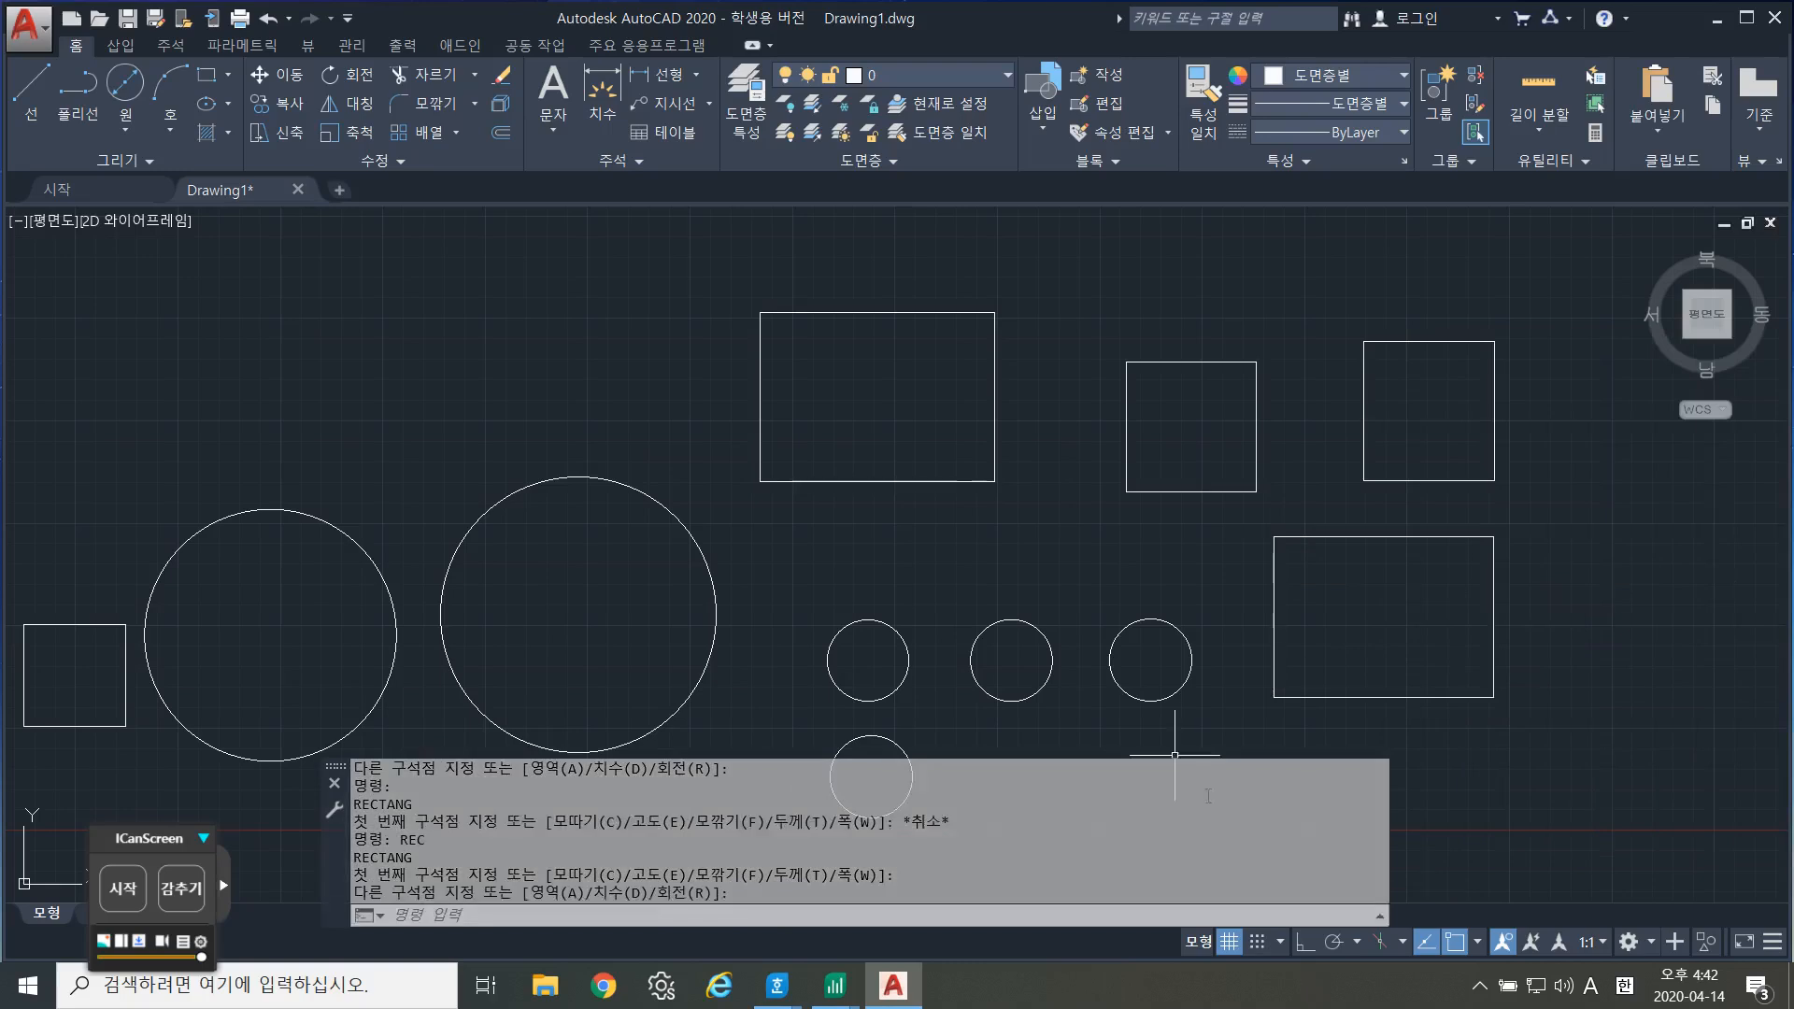
# Repeat the Rectangle command to draw another rectangle by two corners above the two large circles.
pyautogui.press('Return')
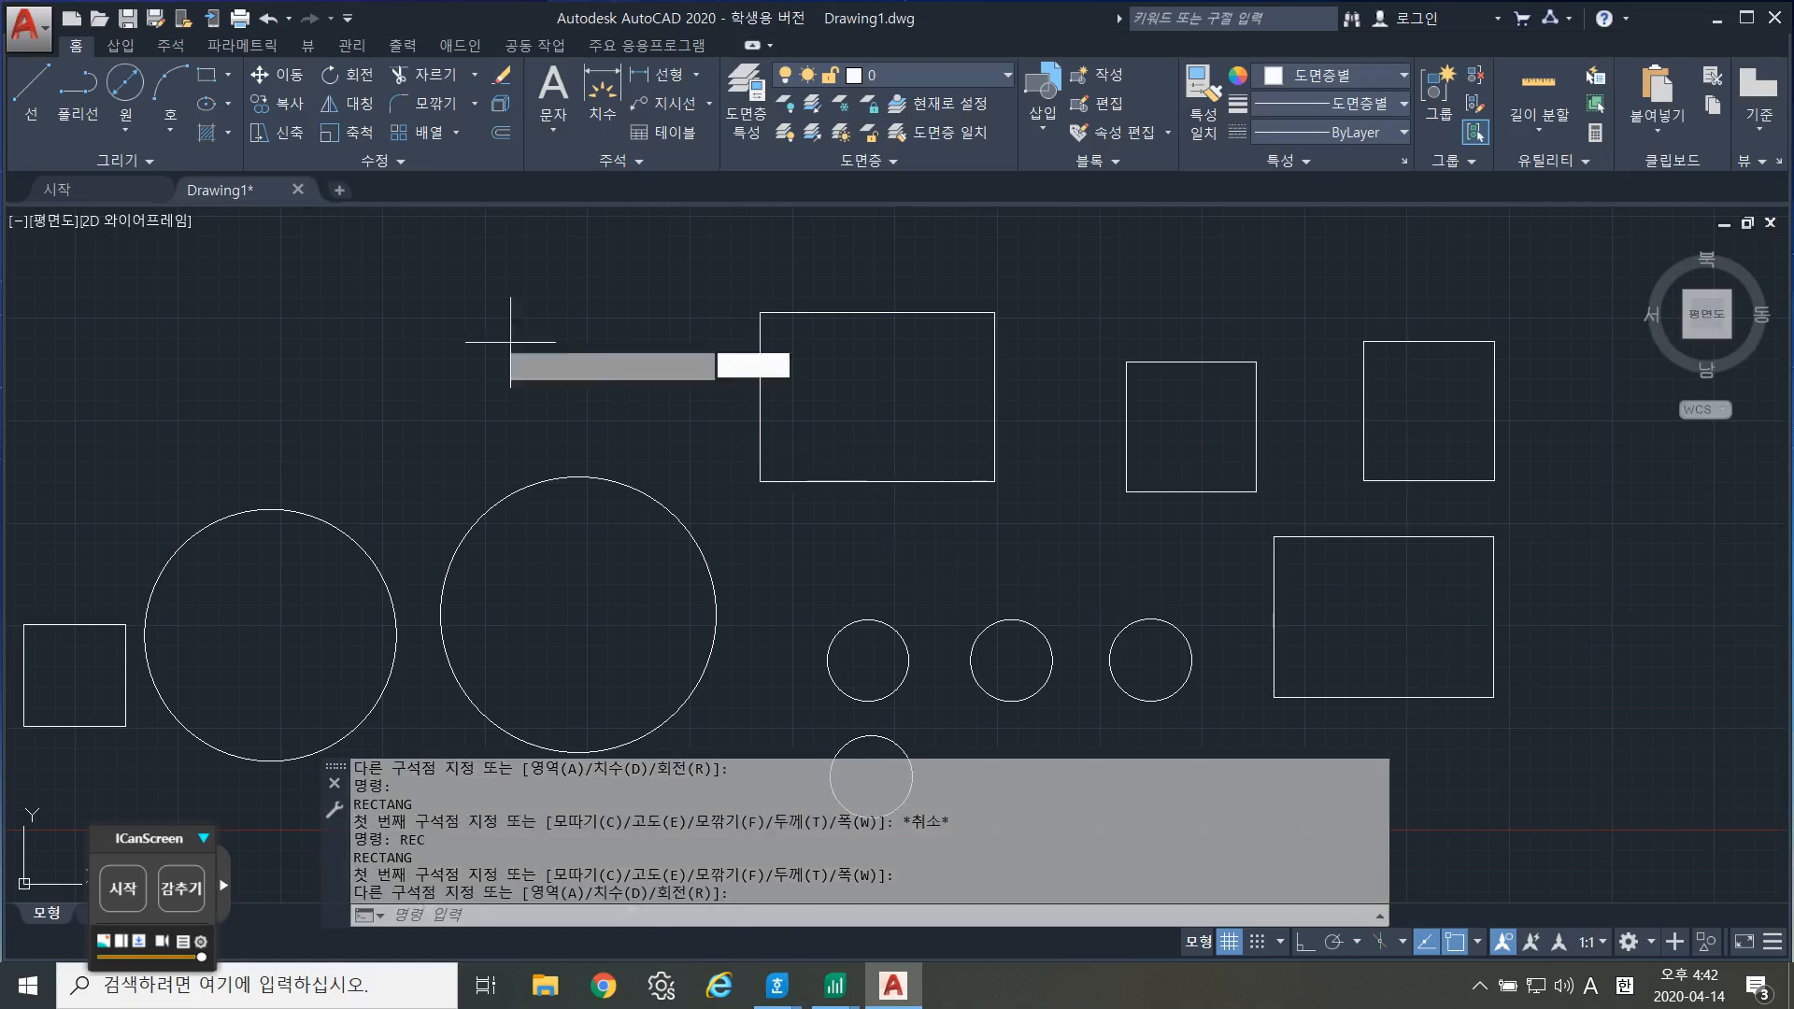
pyautogui.click(401, 296)
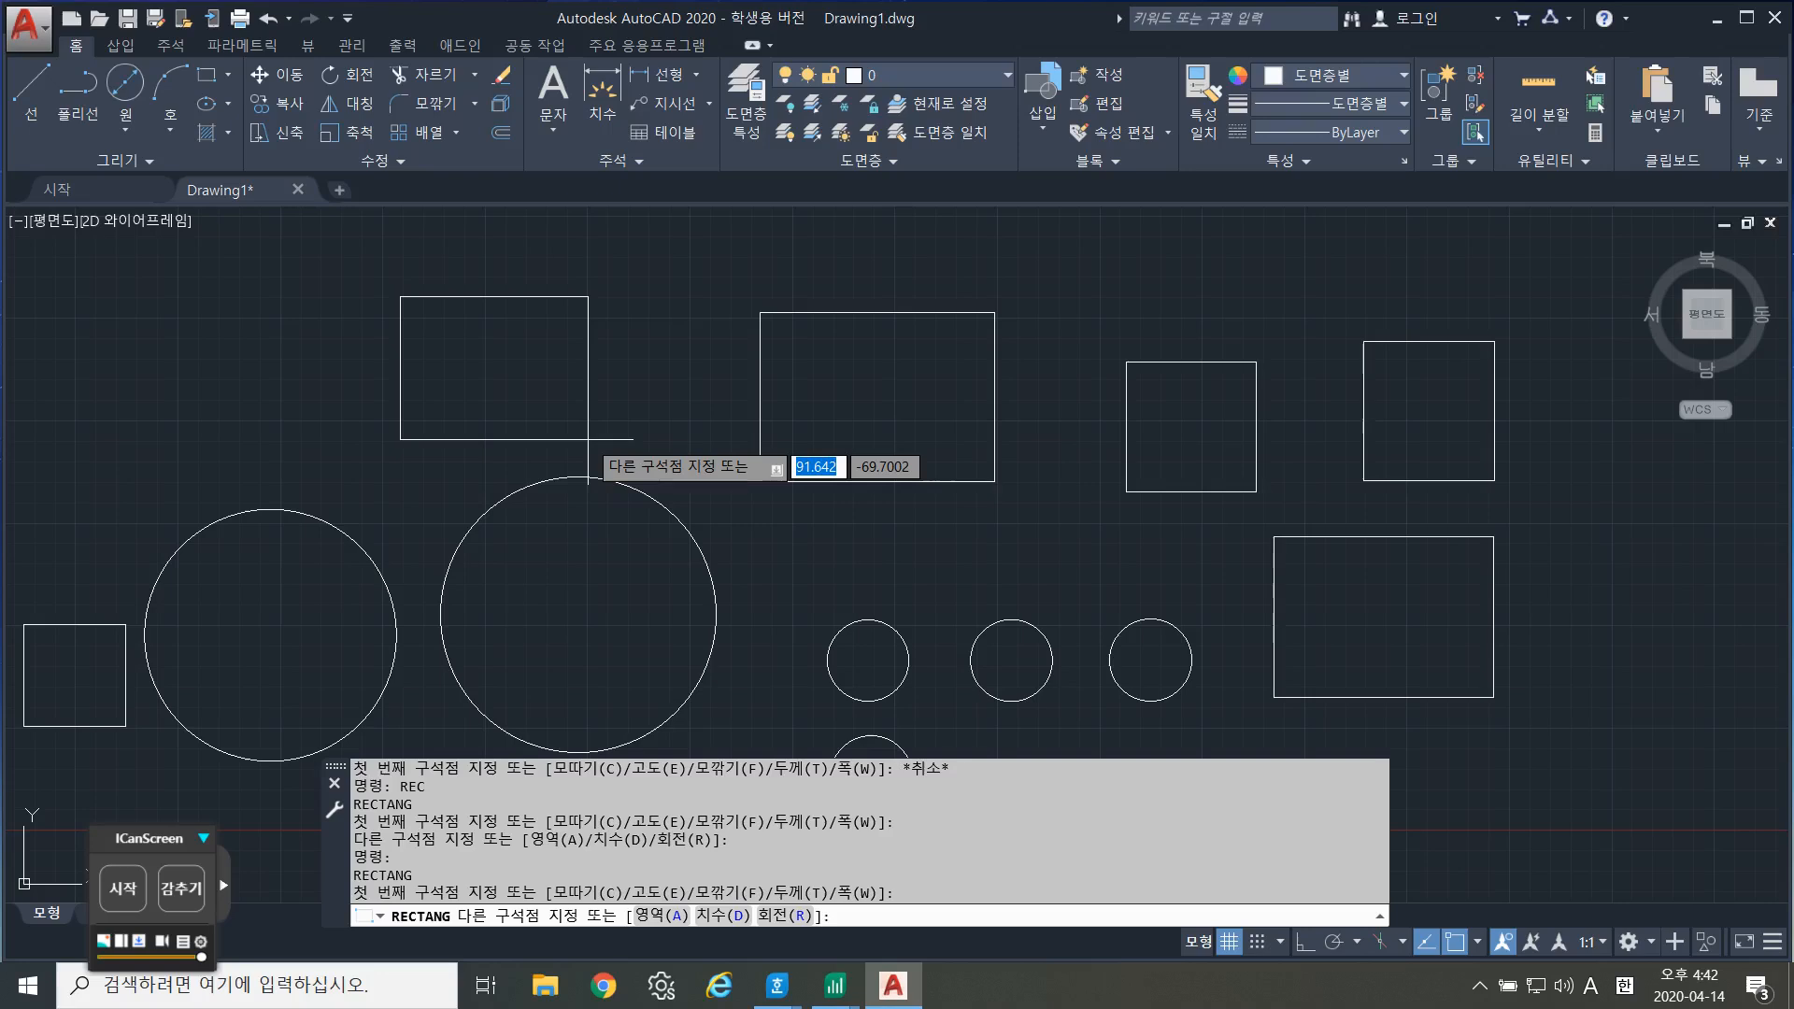
pyautogui.click(588, 440)
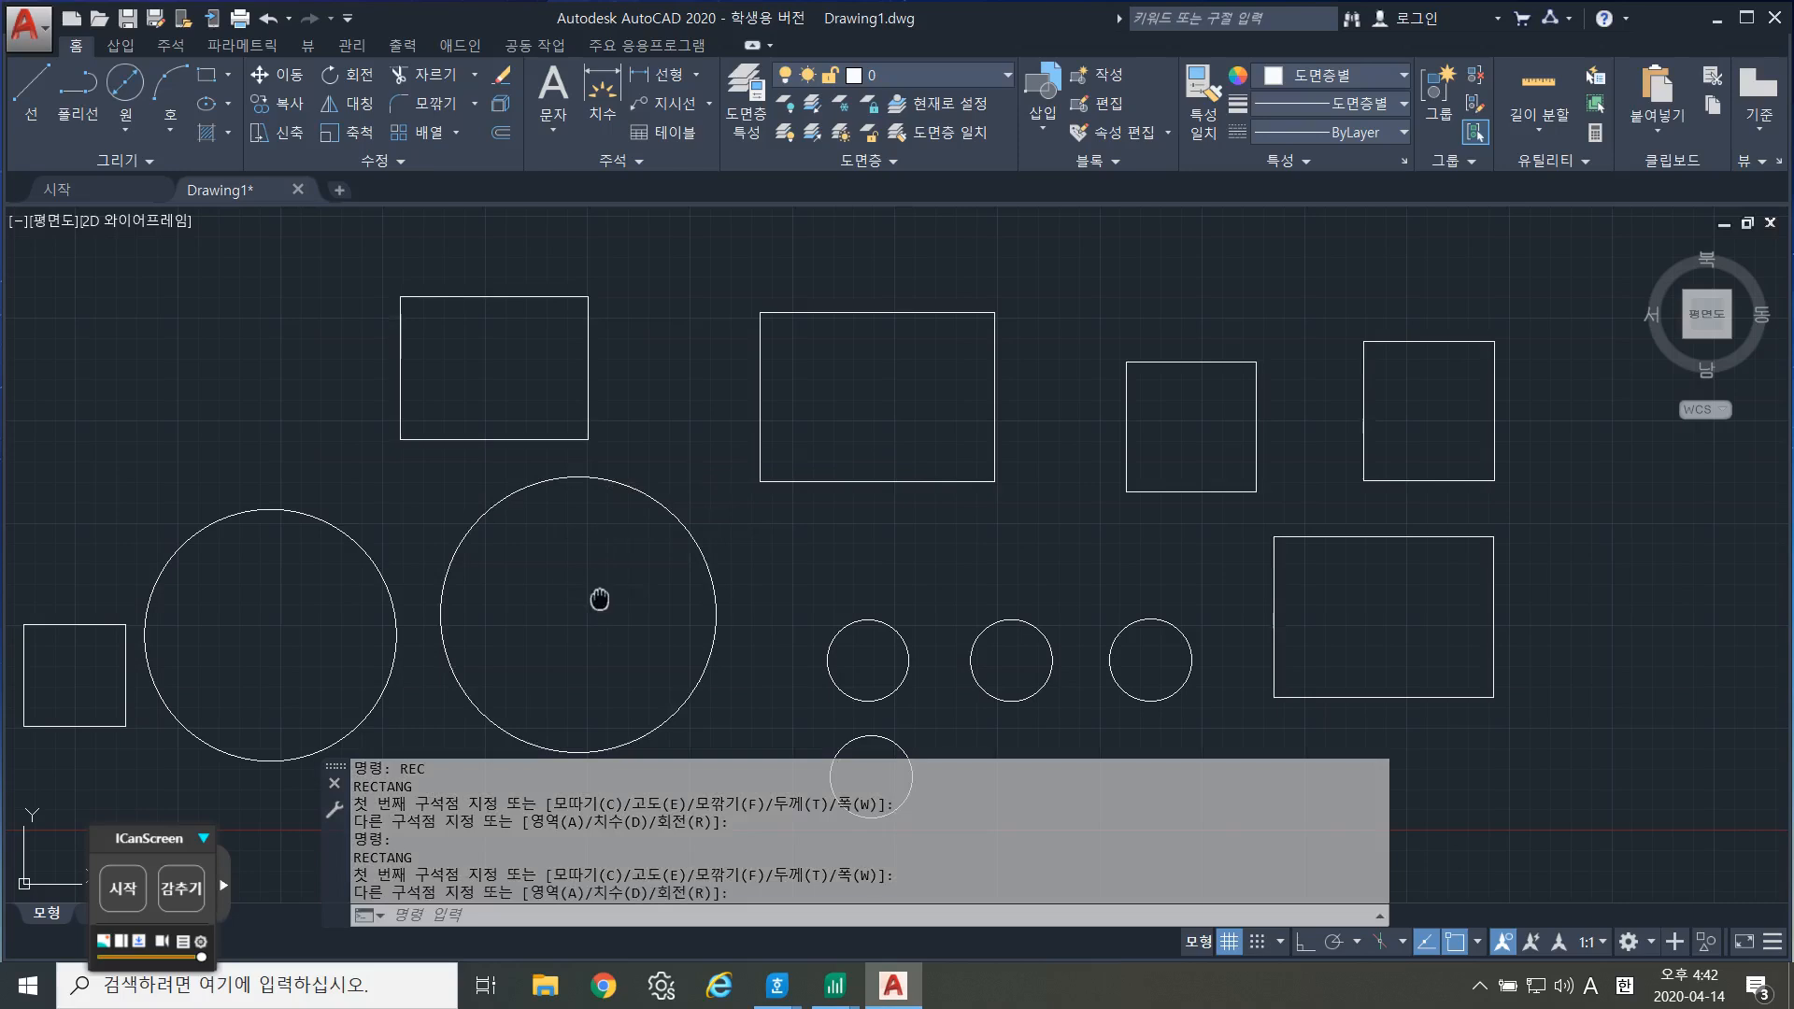
# Draw a wide ellipse from its centre left of the newest rectangle, with Ortho on and a horizontal half-axis of about 102.
pyautogui.moveTo(600, 592); pyautogui.dragTo(1020, 651, button='middle')
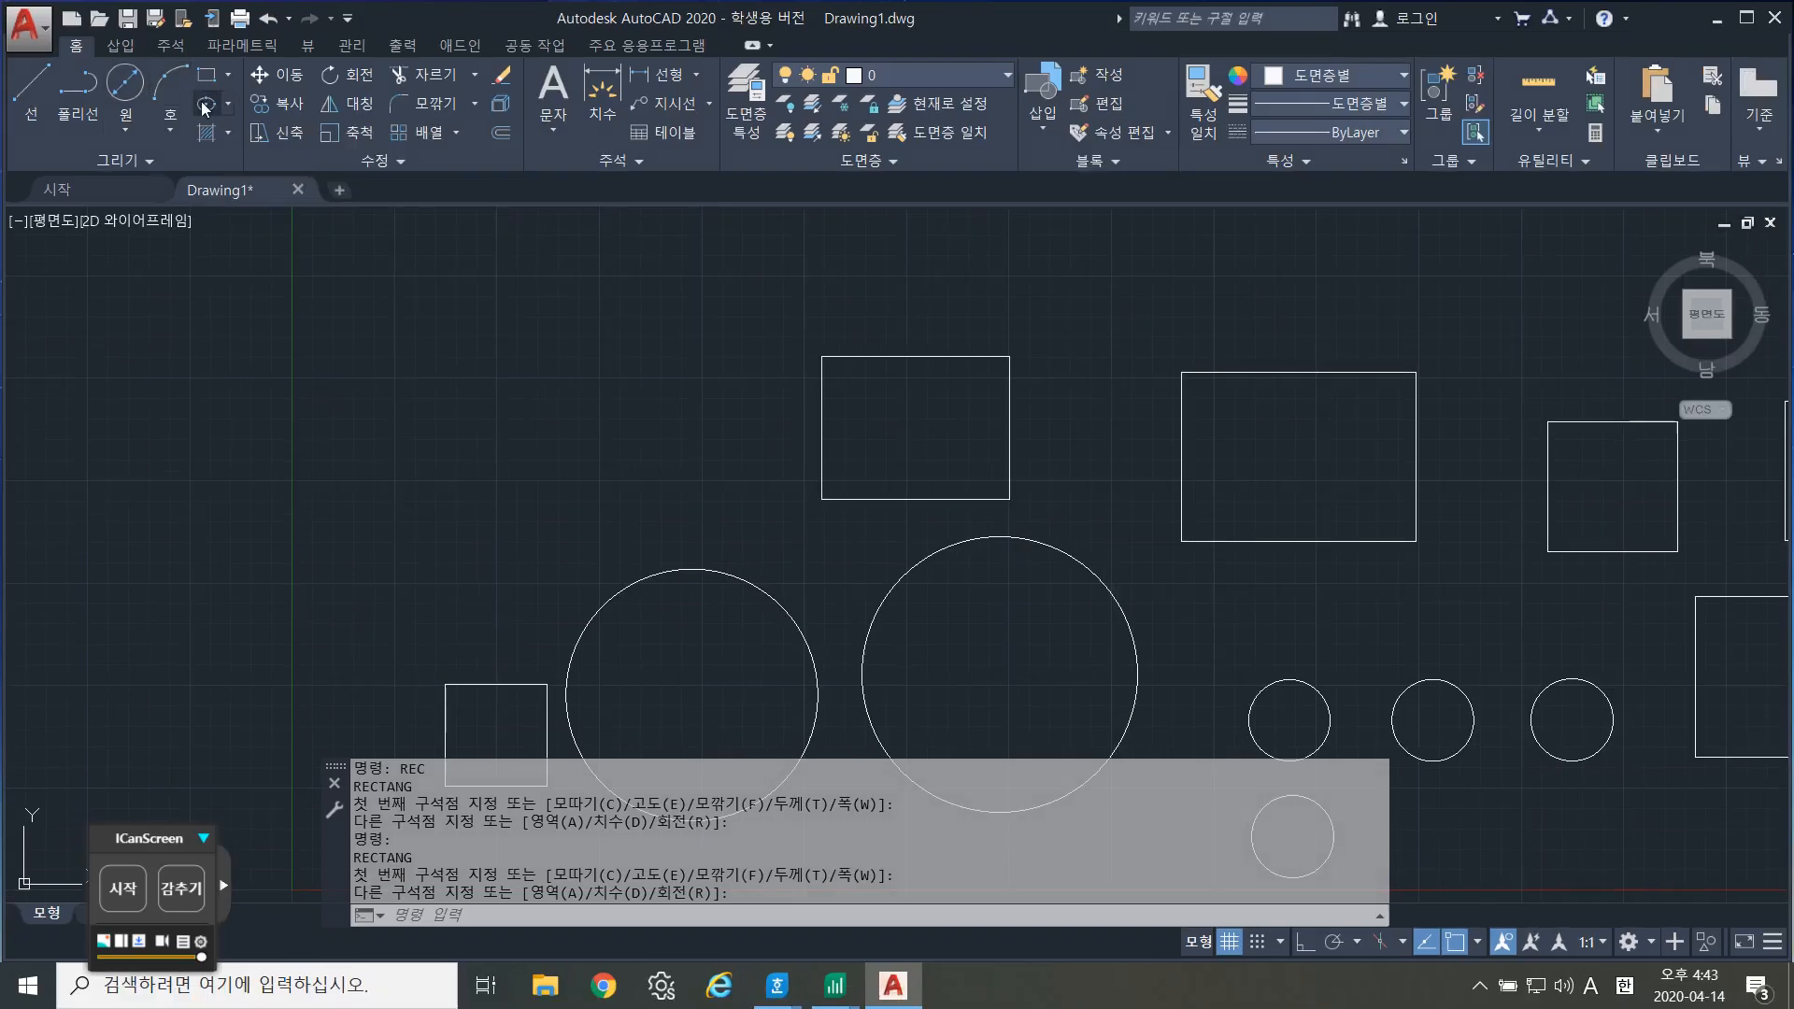
pyautogui.click(204, 105)
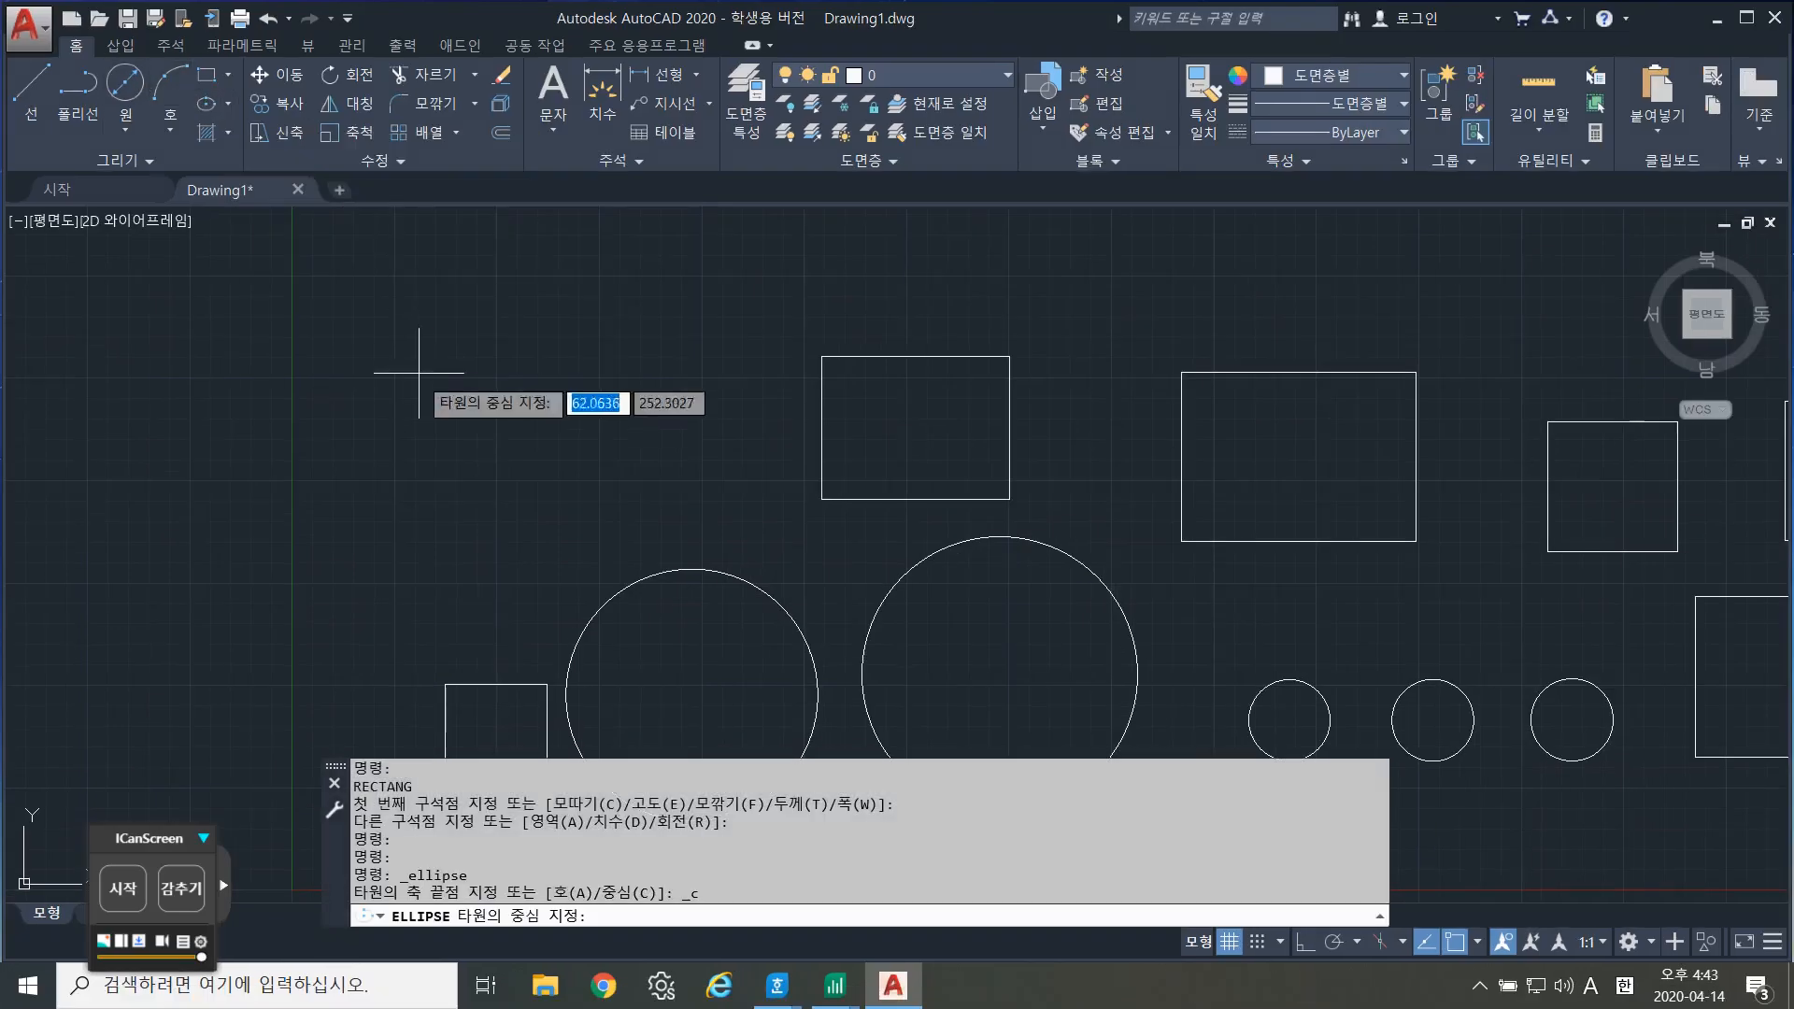
pyautogui.click(496, 416)
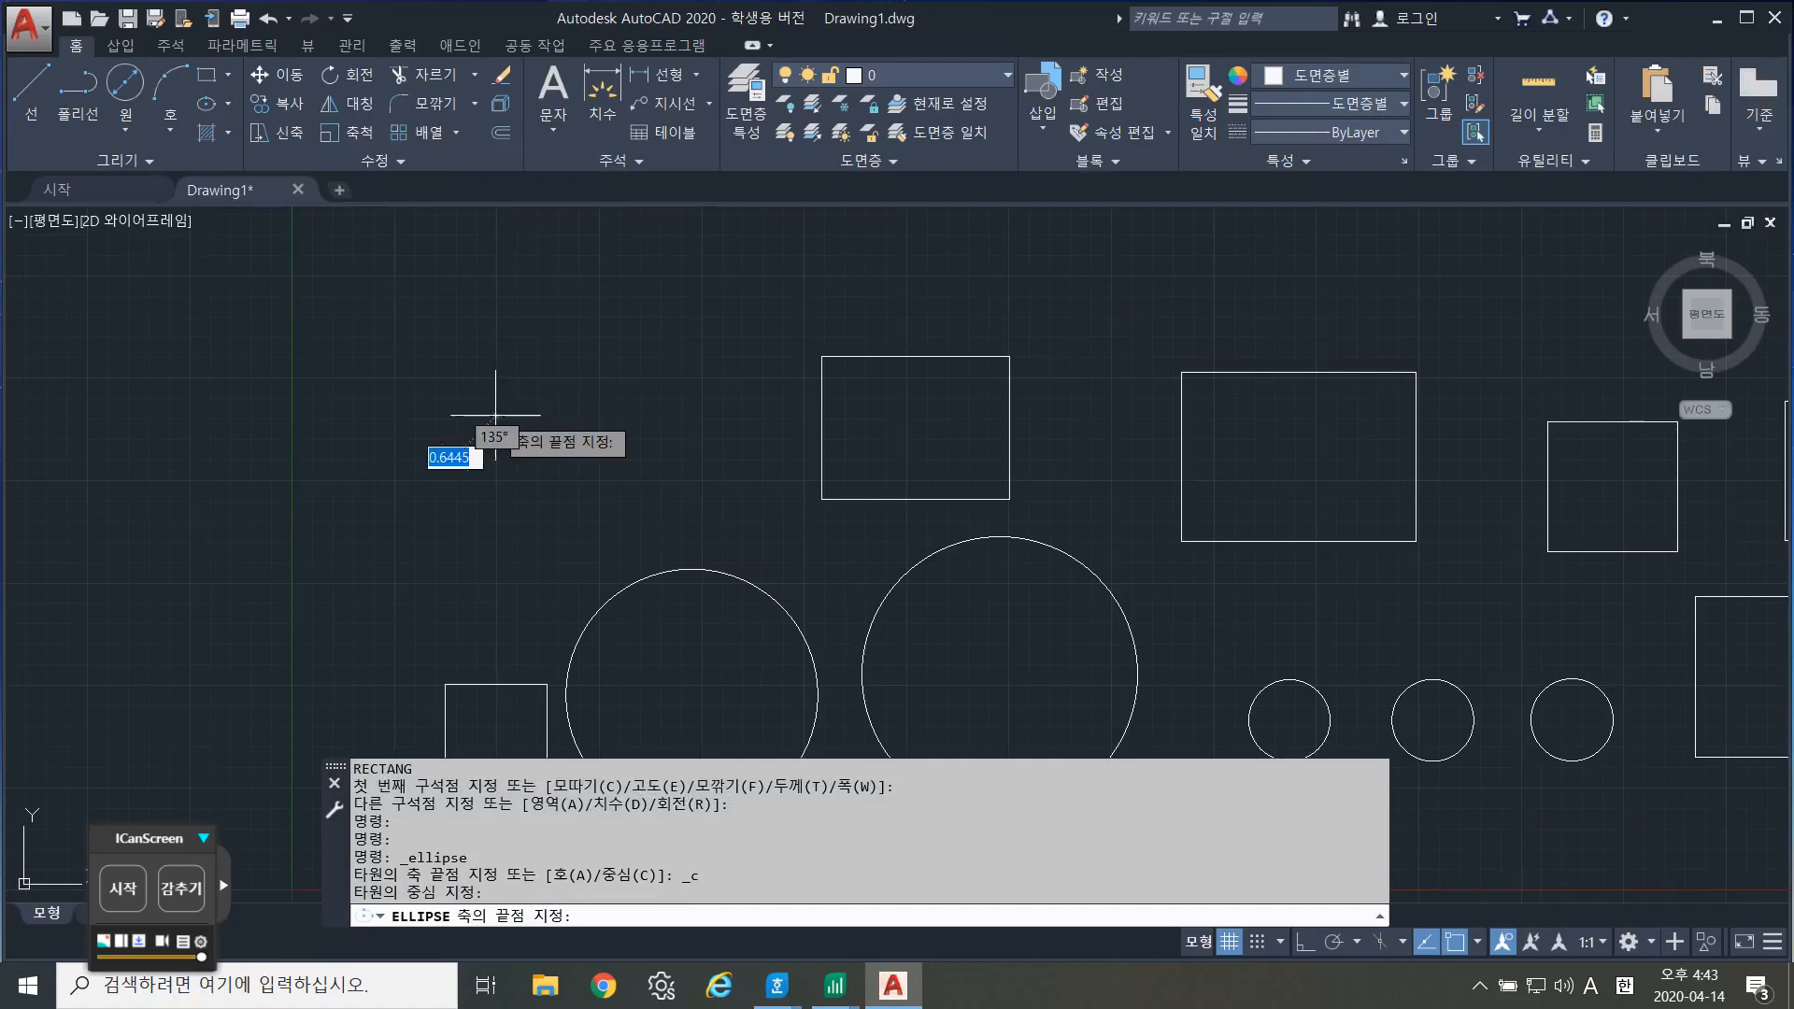
pyautogui.press('F8')
pyautogui.click(498, 352)
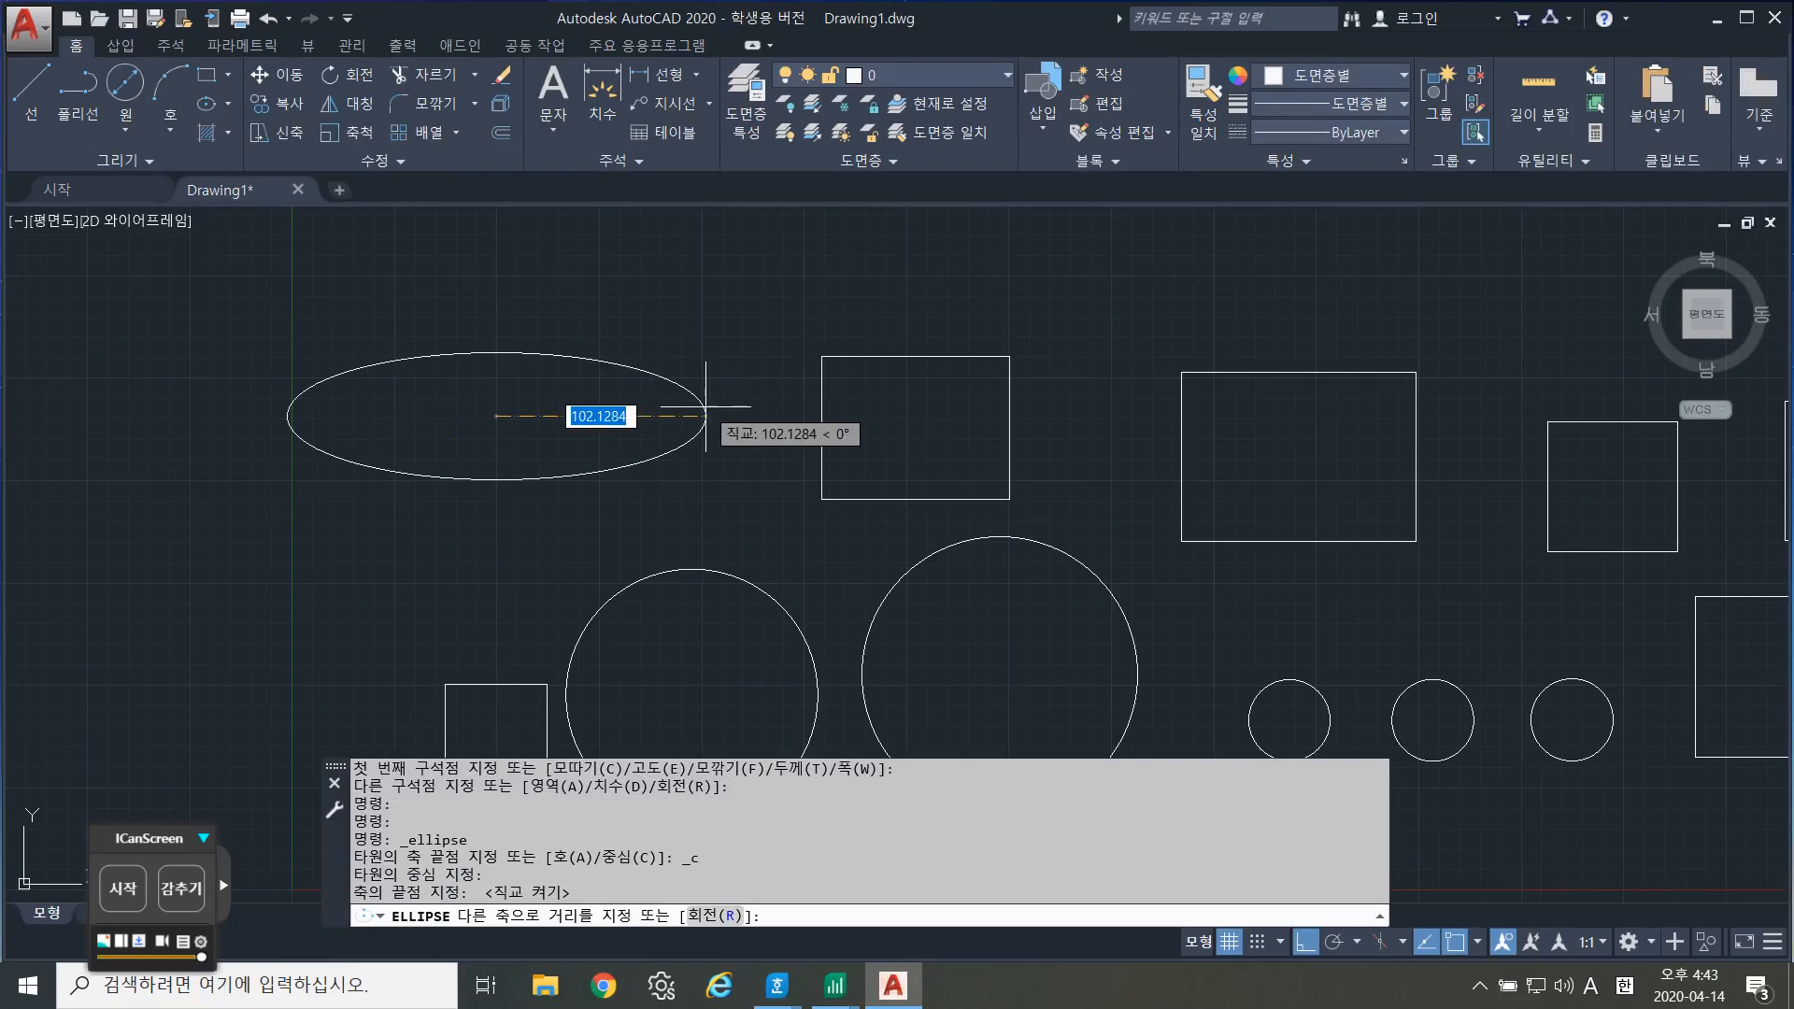
pyautogui.click(705, 407)
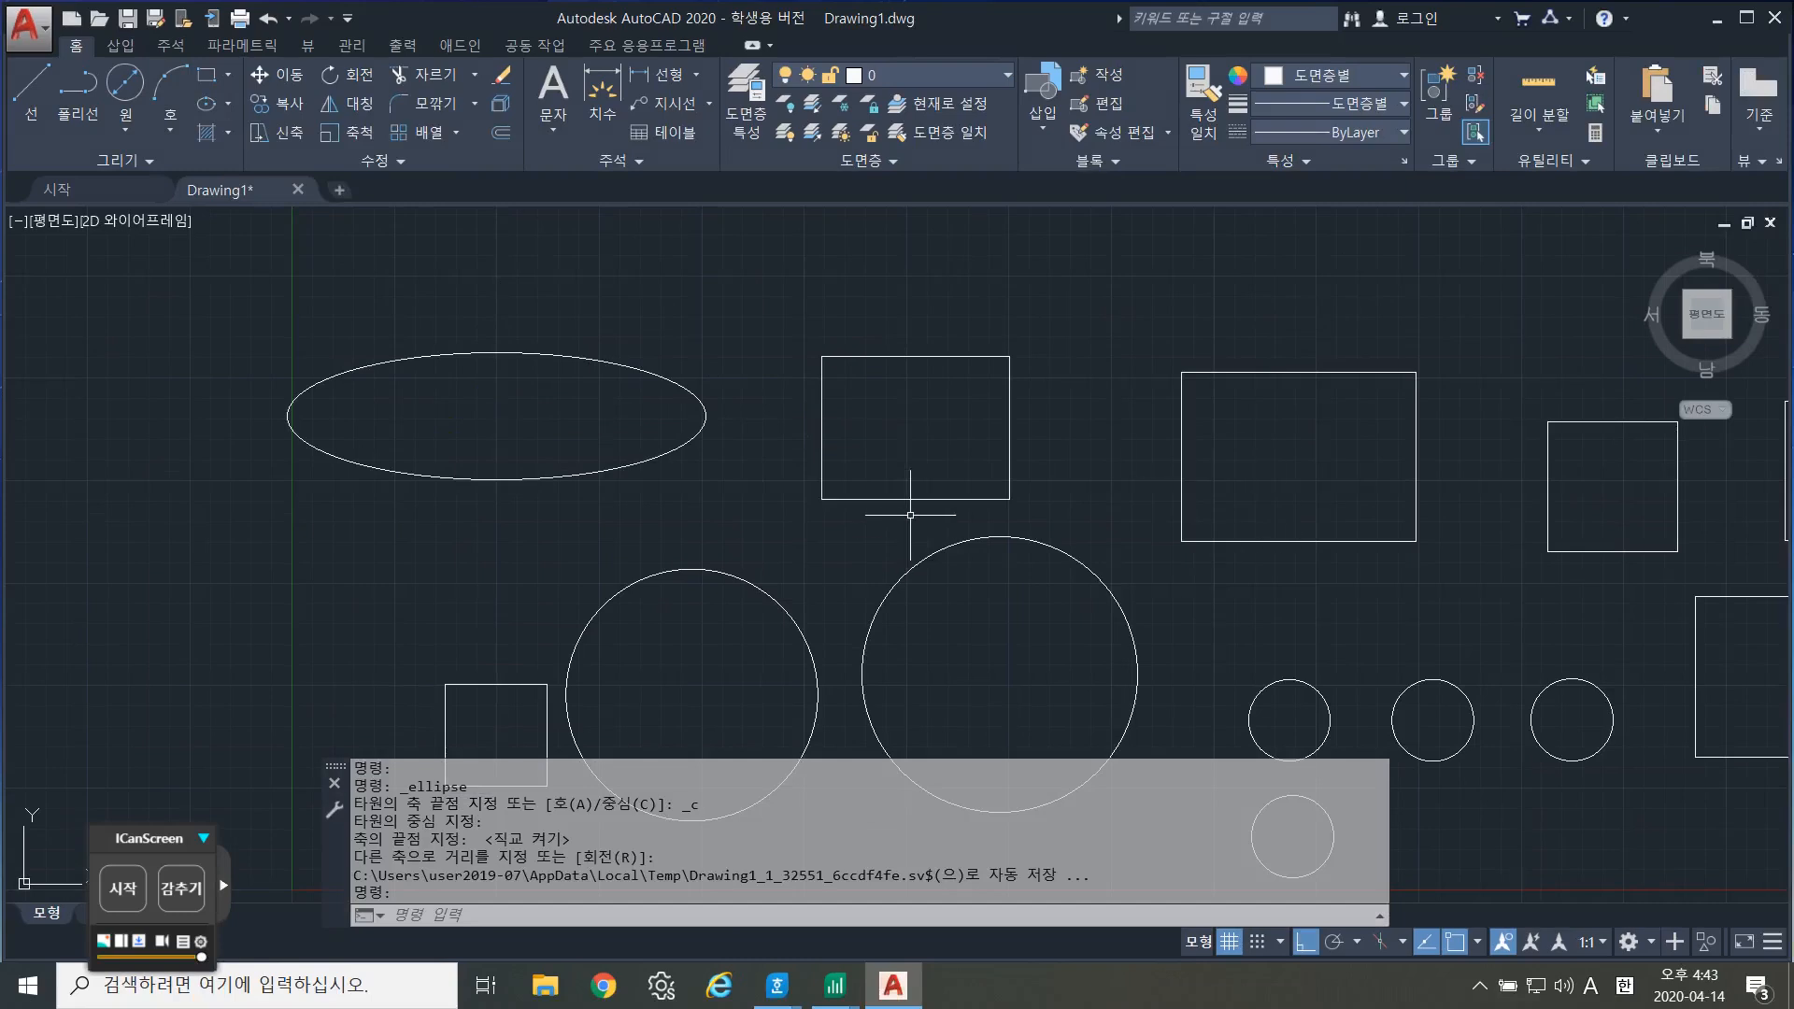
# Repeat the Ellipse command with two axis endpoints and a distance to draw a tall ellipse between the two upper-left rectangles.
pyautogui.press('Return')
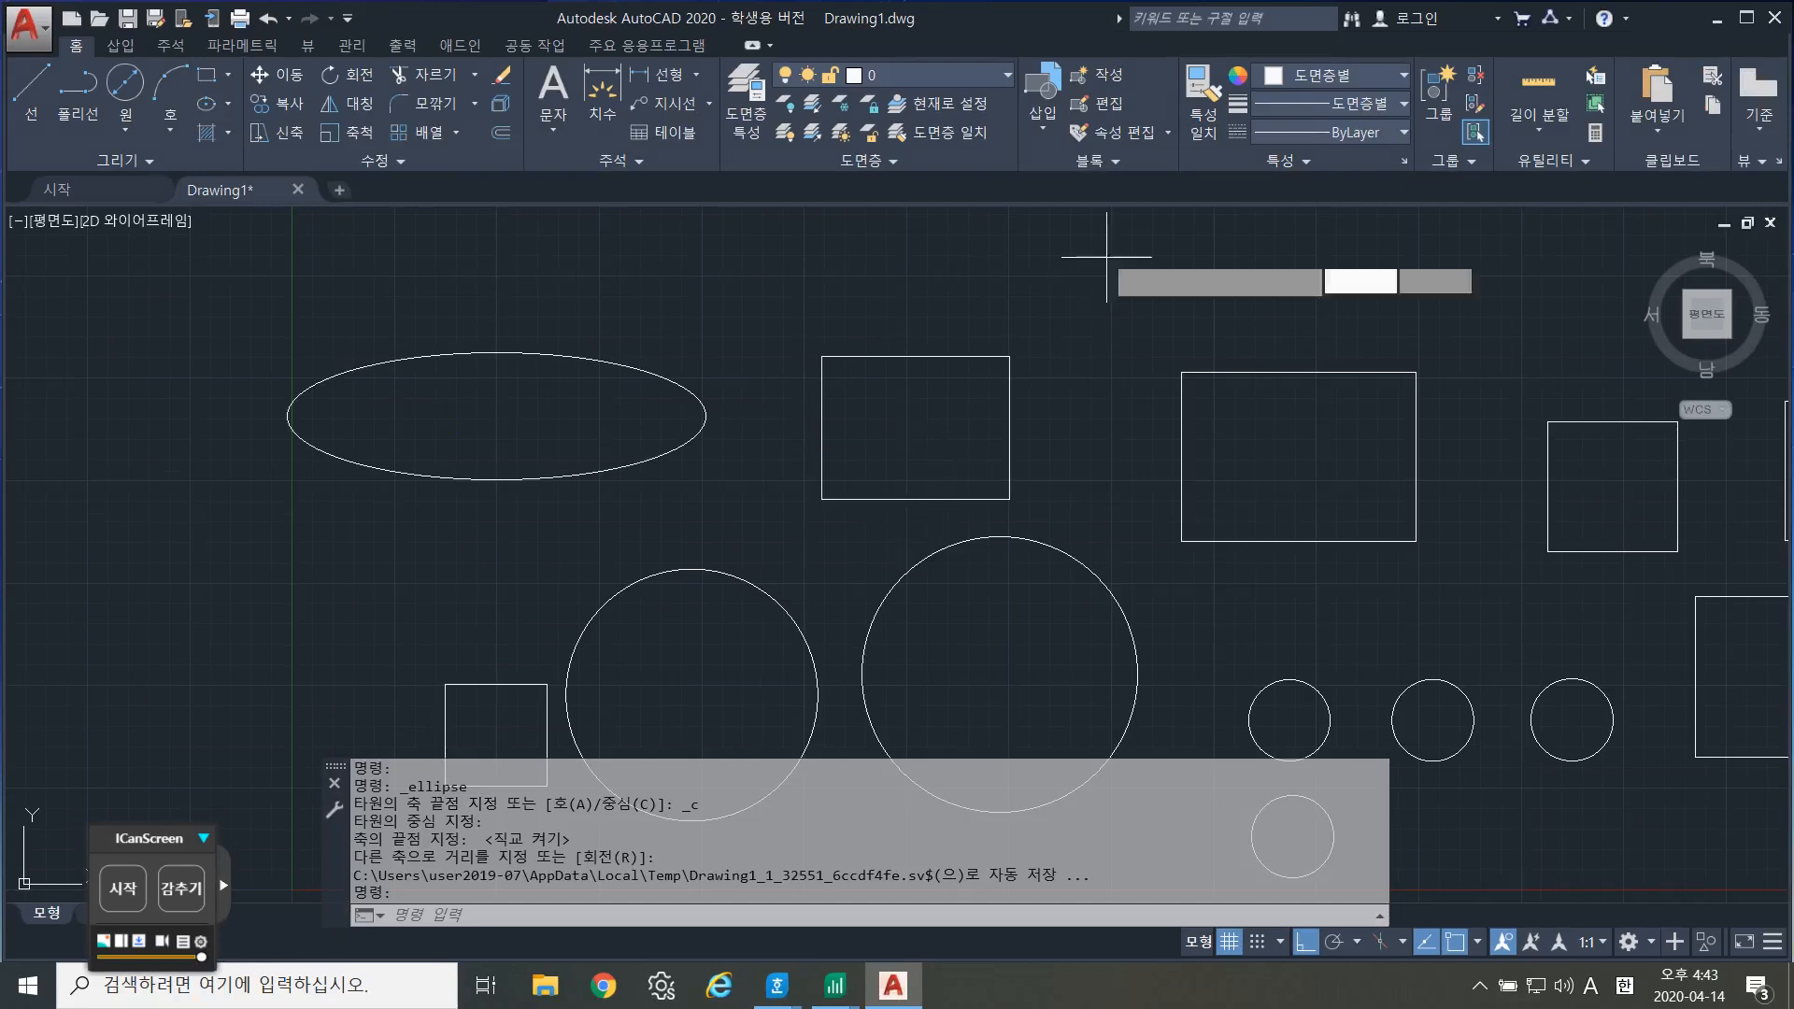
pyautogui.click(1076, 312)
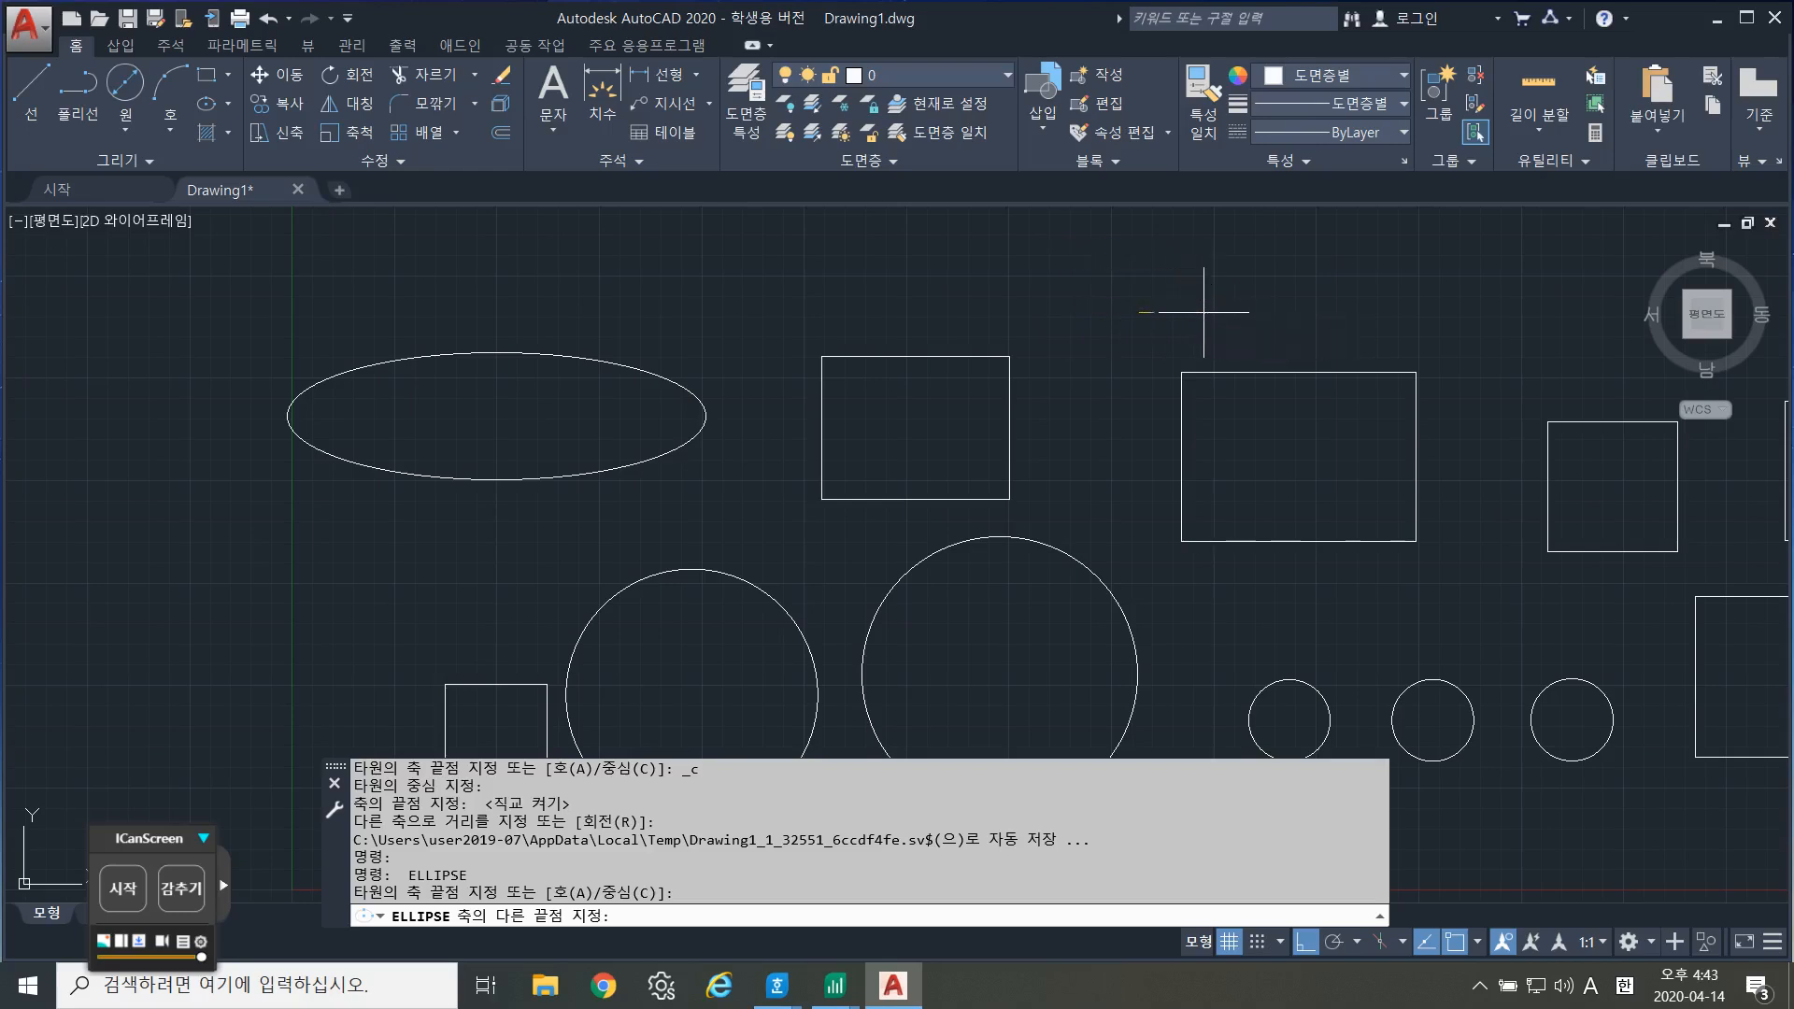
pyautogui.click(1204, 312)
pyautogui.click(1133, 212)
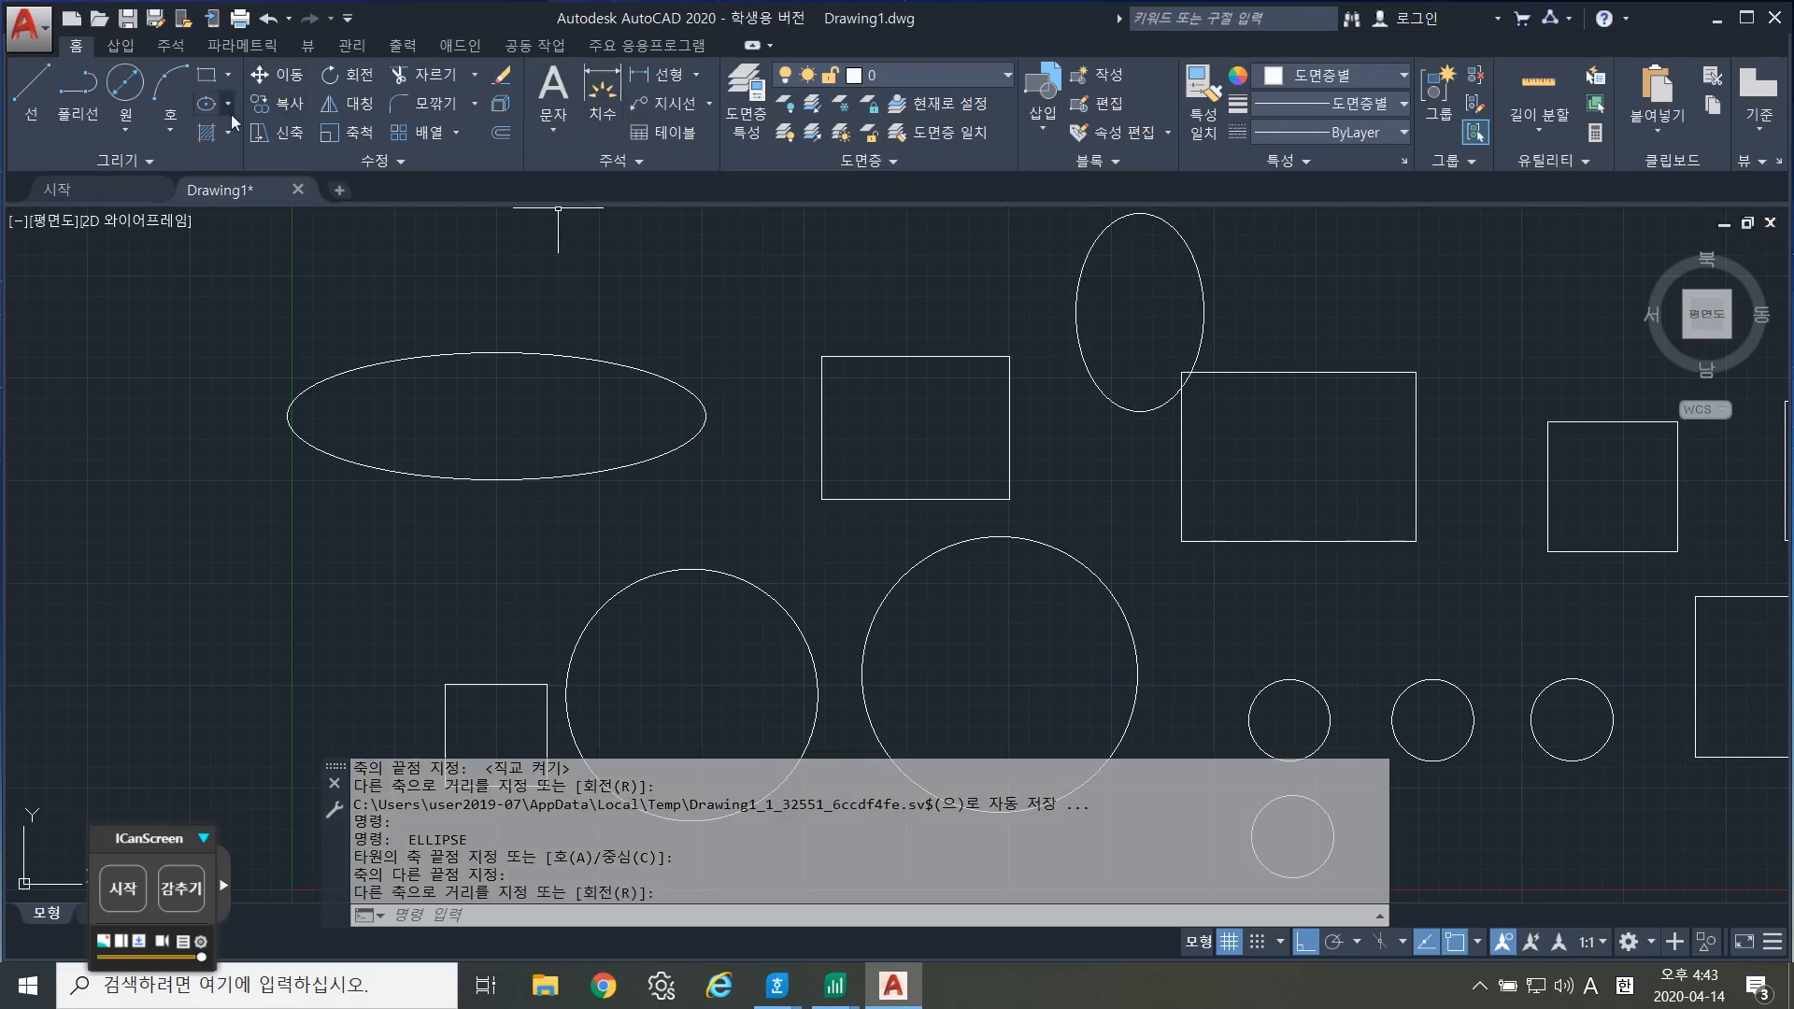
# Draw a three-point arc with Ortho off, from left of the 50-unit square up to the wide ellipse's left end.
pyautogui.click(176, 87)
pyautogui.click(110, 651)
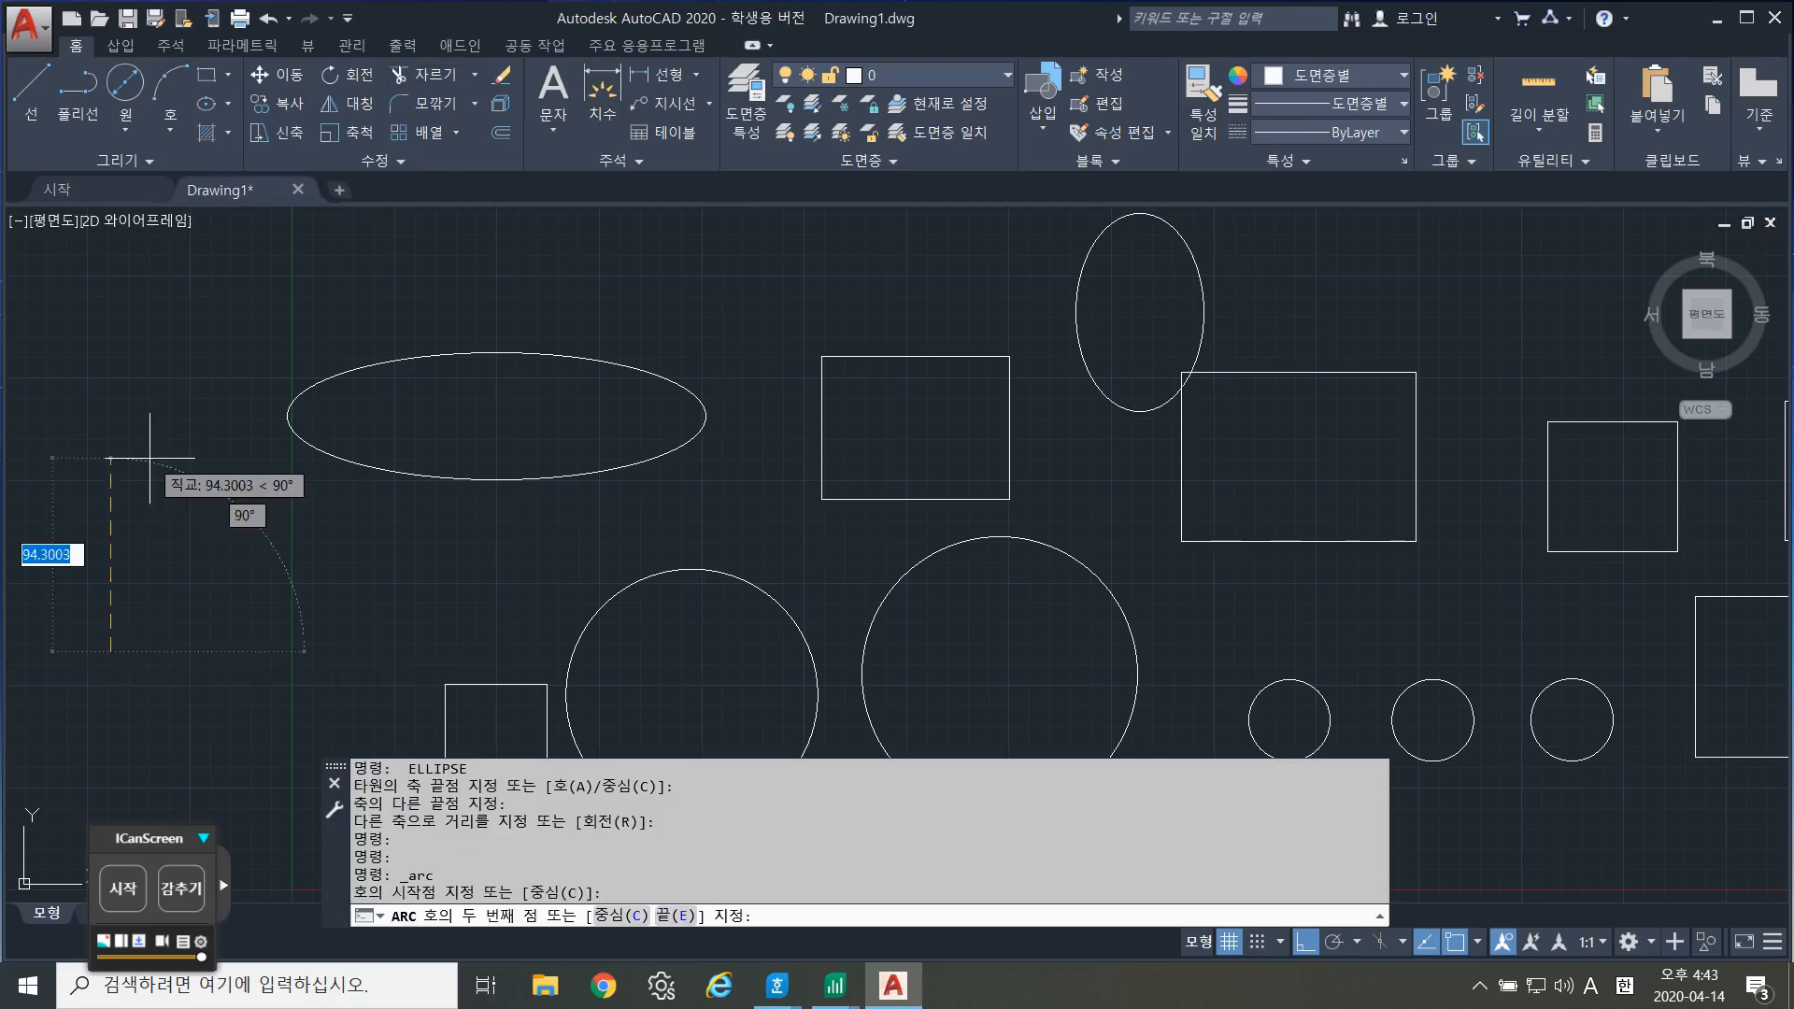
pyautogui.click(172, 465)
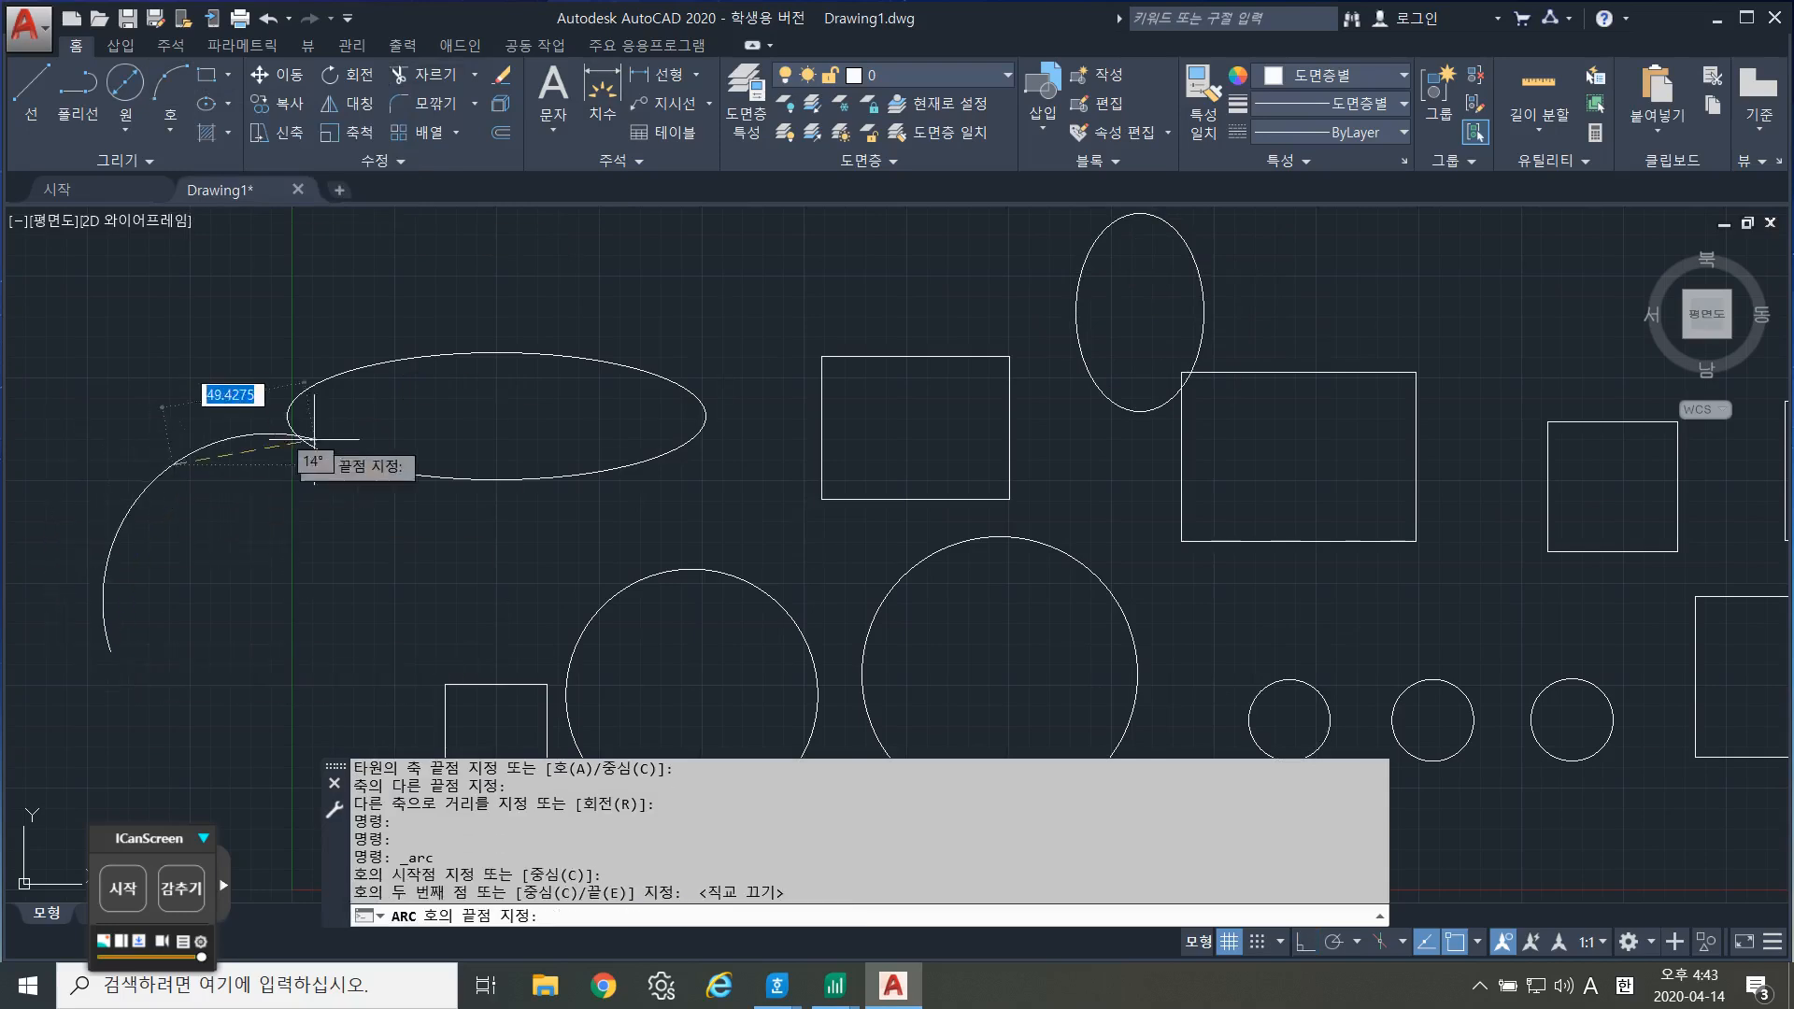
pyautogui.click(326, 422)
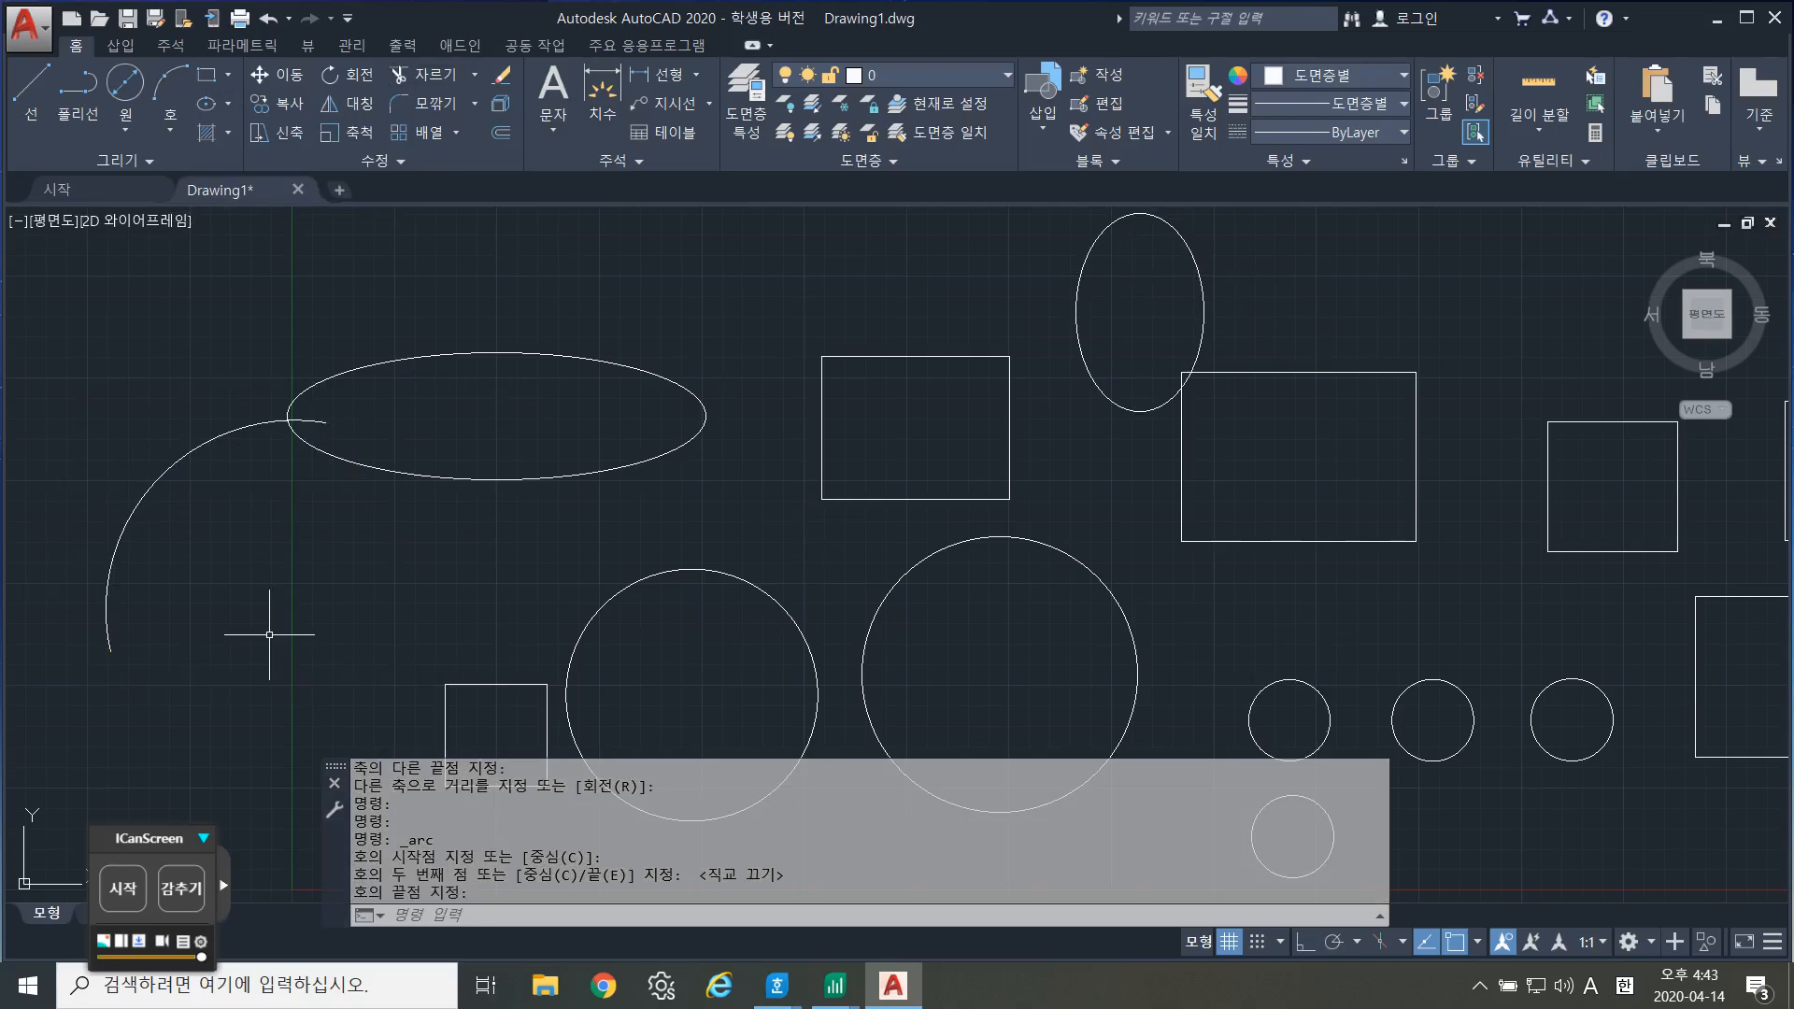
# Repeat the Arc command to draw a second three-point arc curving downward below the wide ellipse.
pyautogui.press('space')
pyautogui.click(200, 657)
pyautogui.click(385, 702)
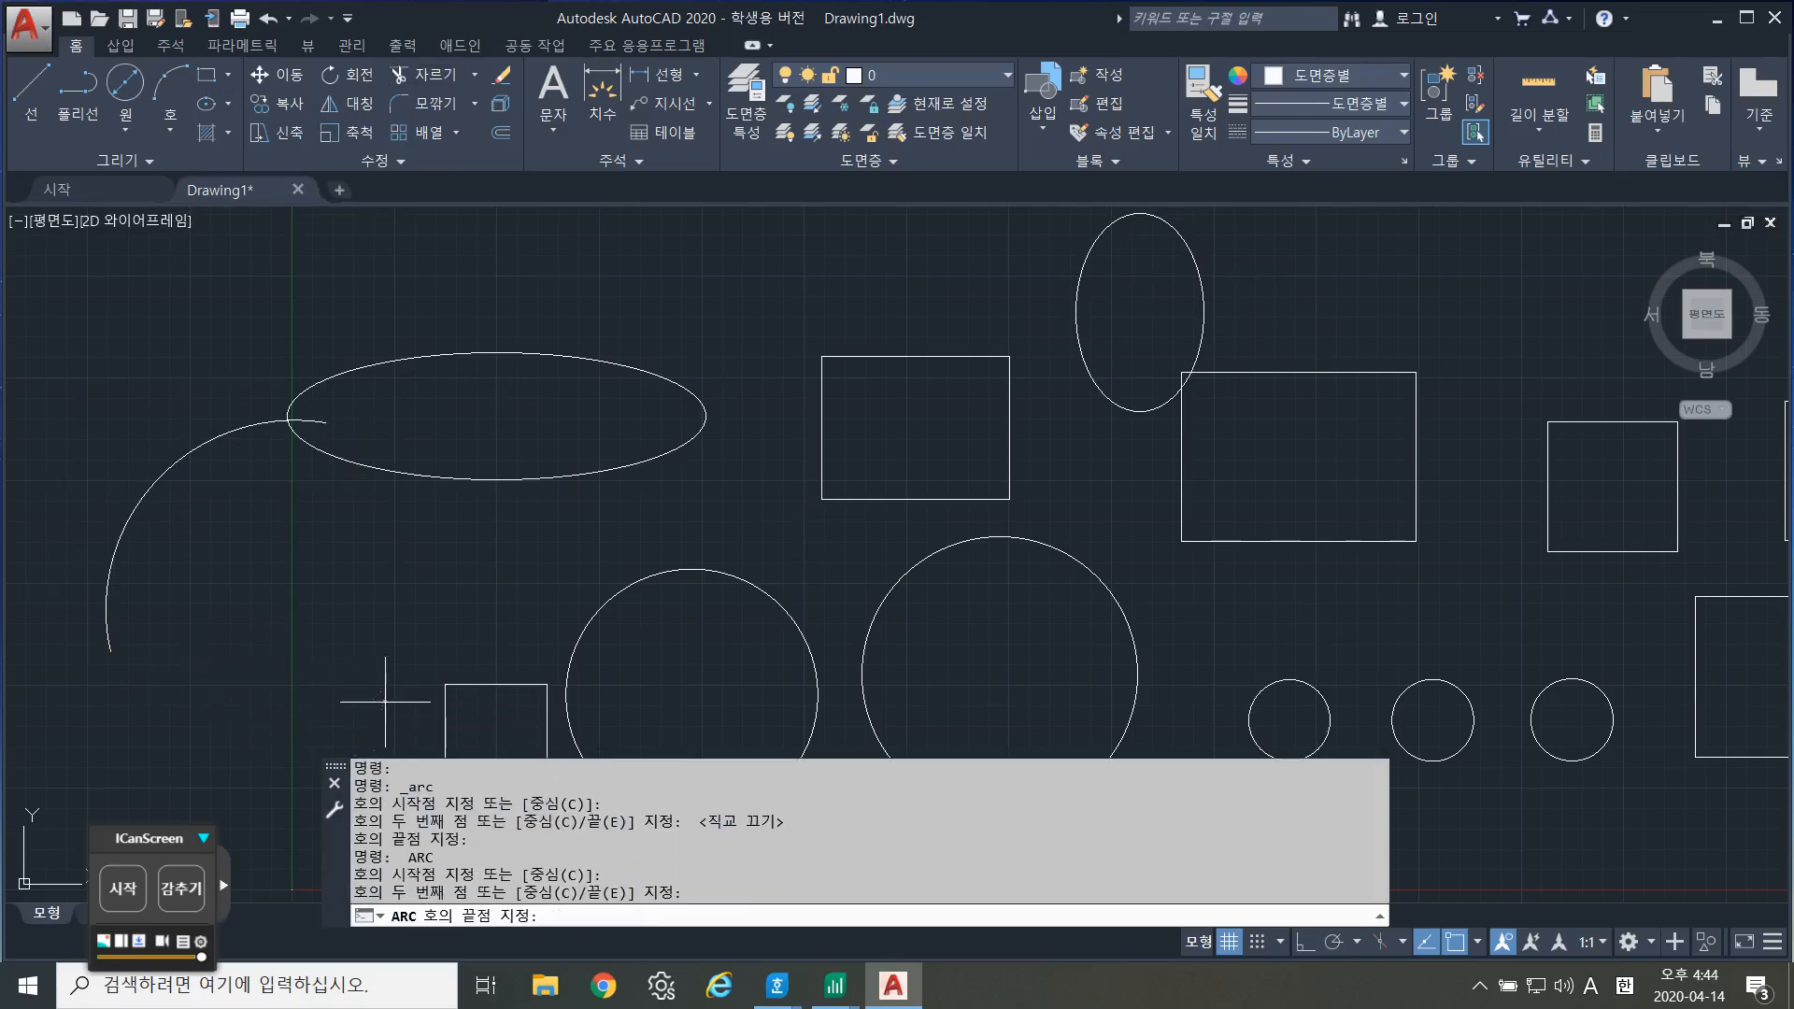
pyautogui.click(526, 582)
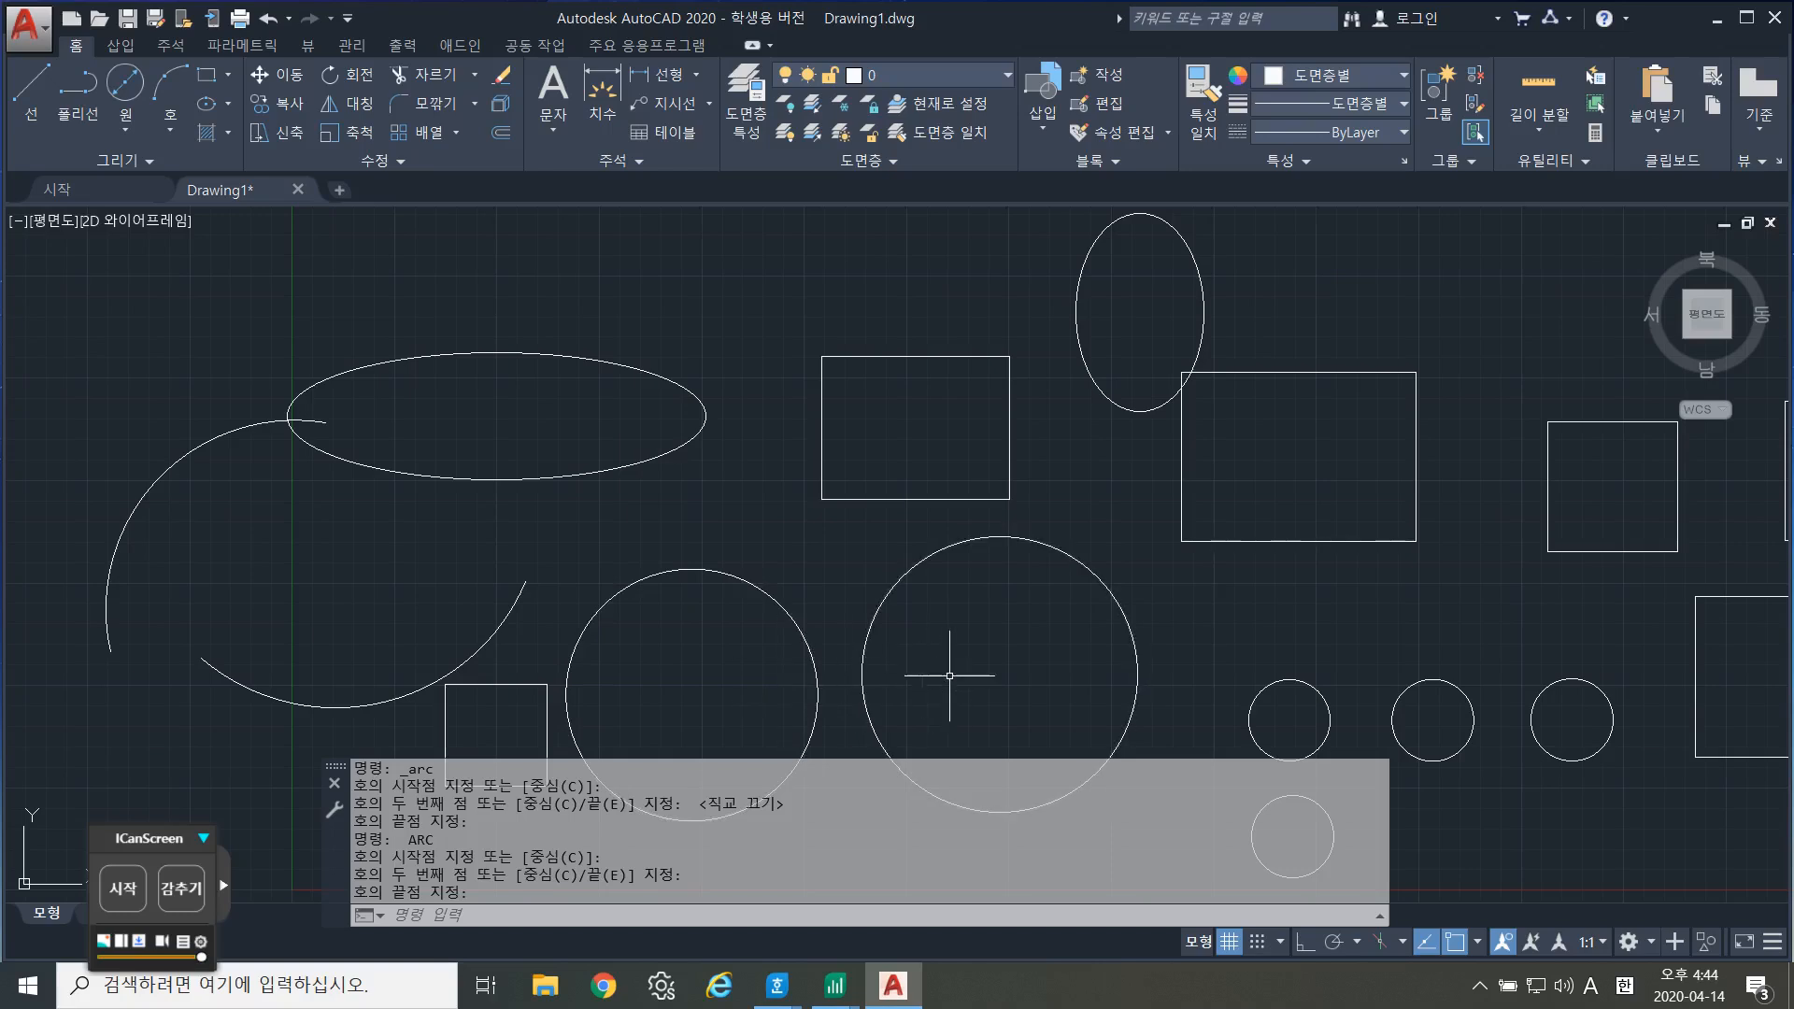
# Draw an open zigzag polyline with 15 straight segments in the empty area above the wide ellipse.
pyautogui.scroll(-3, 950, 675)
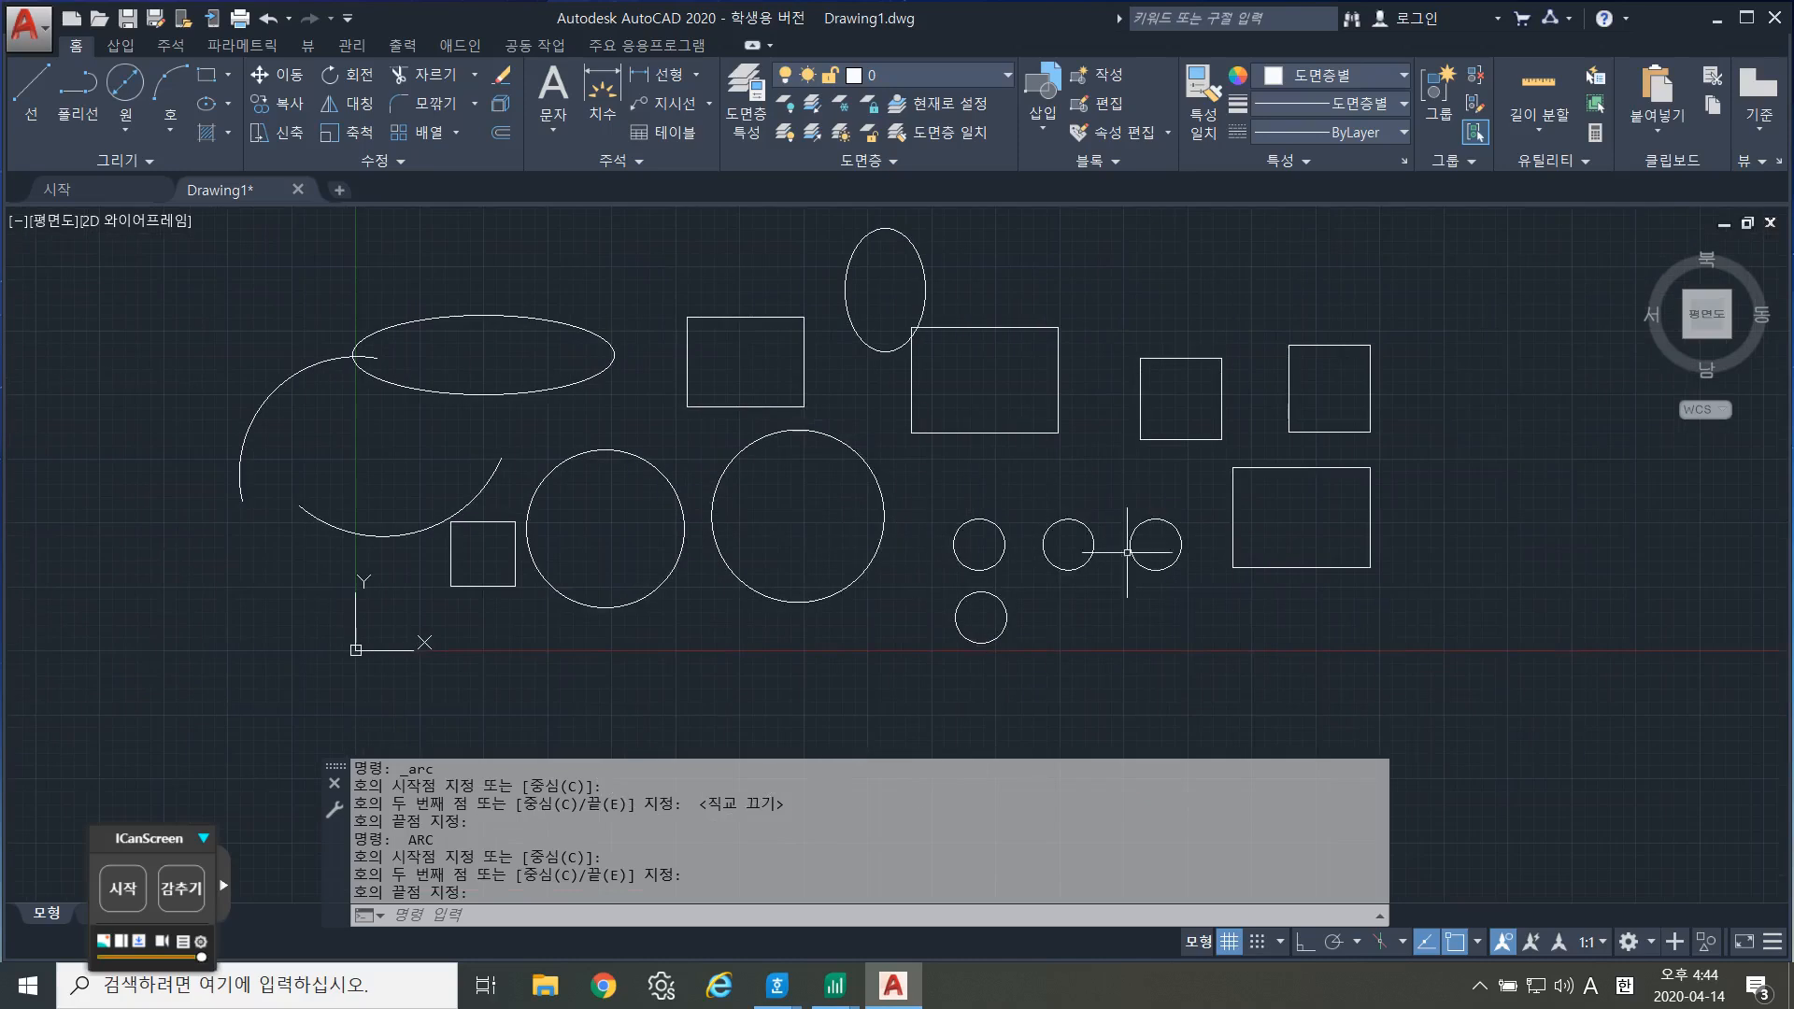
pyautogui.moveTo(1445, 651)
pyautogui.mouseDown(button='middle')
pyautogui.moveTo(1313, 629)
pyautogui.moveTo(1178, 720)
pyautogui.moveTo(1193, 760)
pyautogui.mouseUp(button='middle')
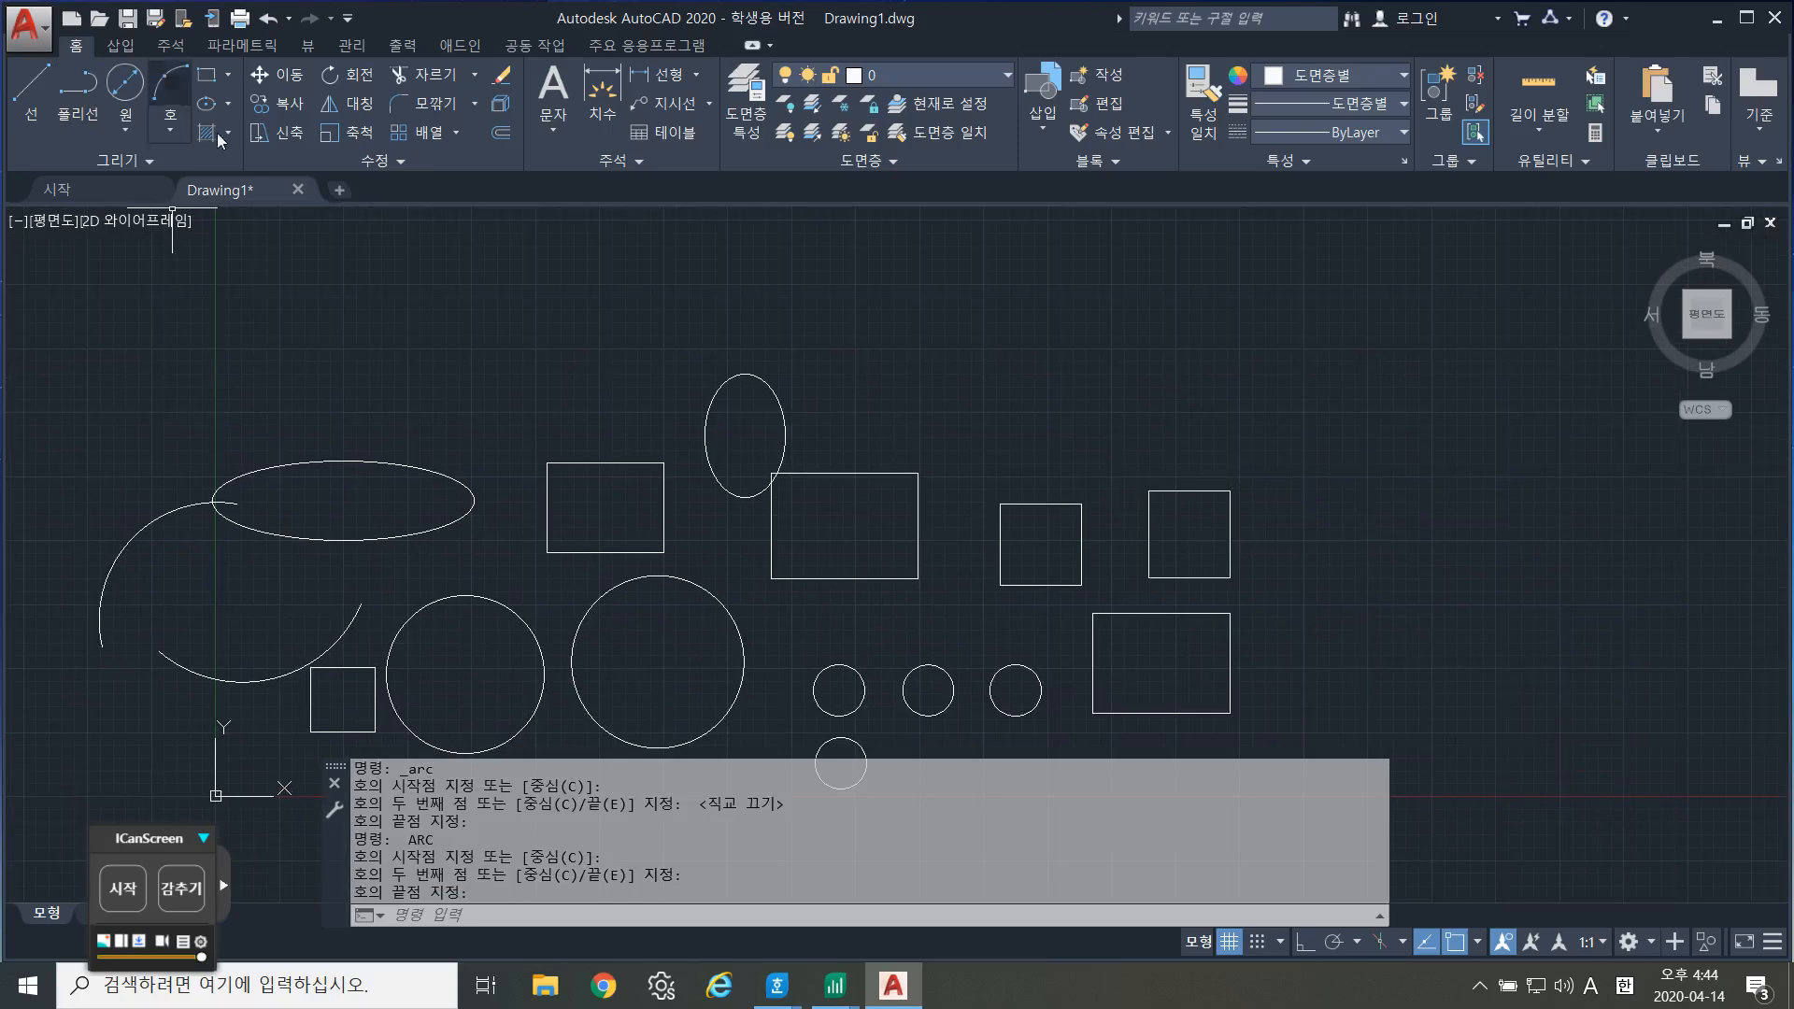
pyautogui.moveTo(360, 355)
pyautogui.mouseDown(button='middle')
pyautogui.moveTo(429, 409)
pyautogui.moveTo(415, 449)
pyautogui.mouseUp(button='middle')
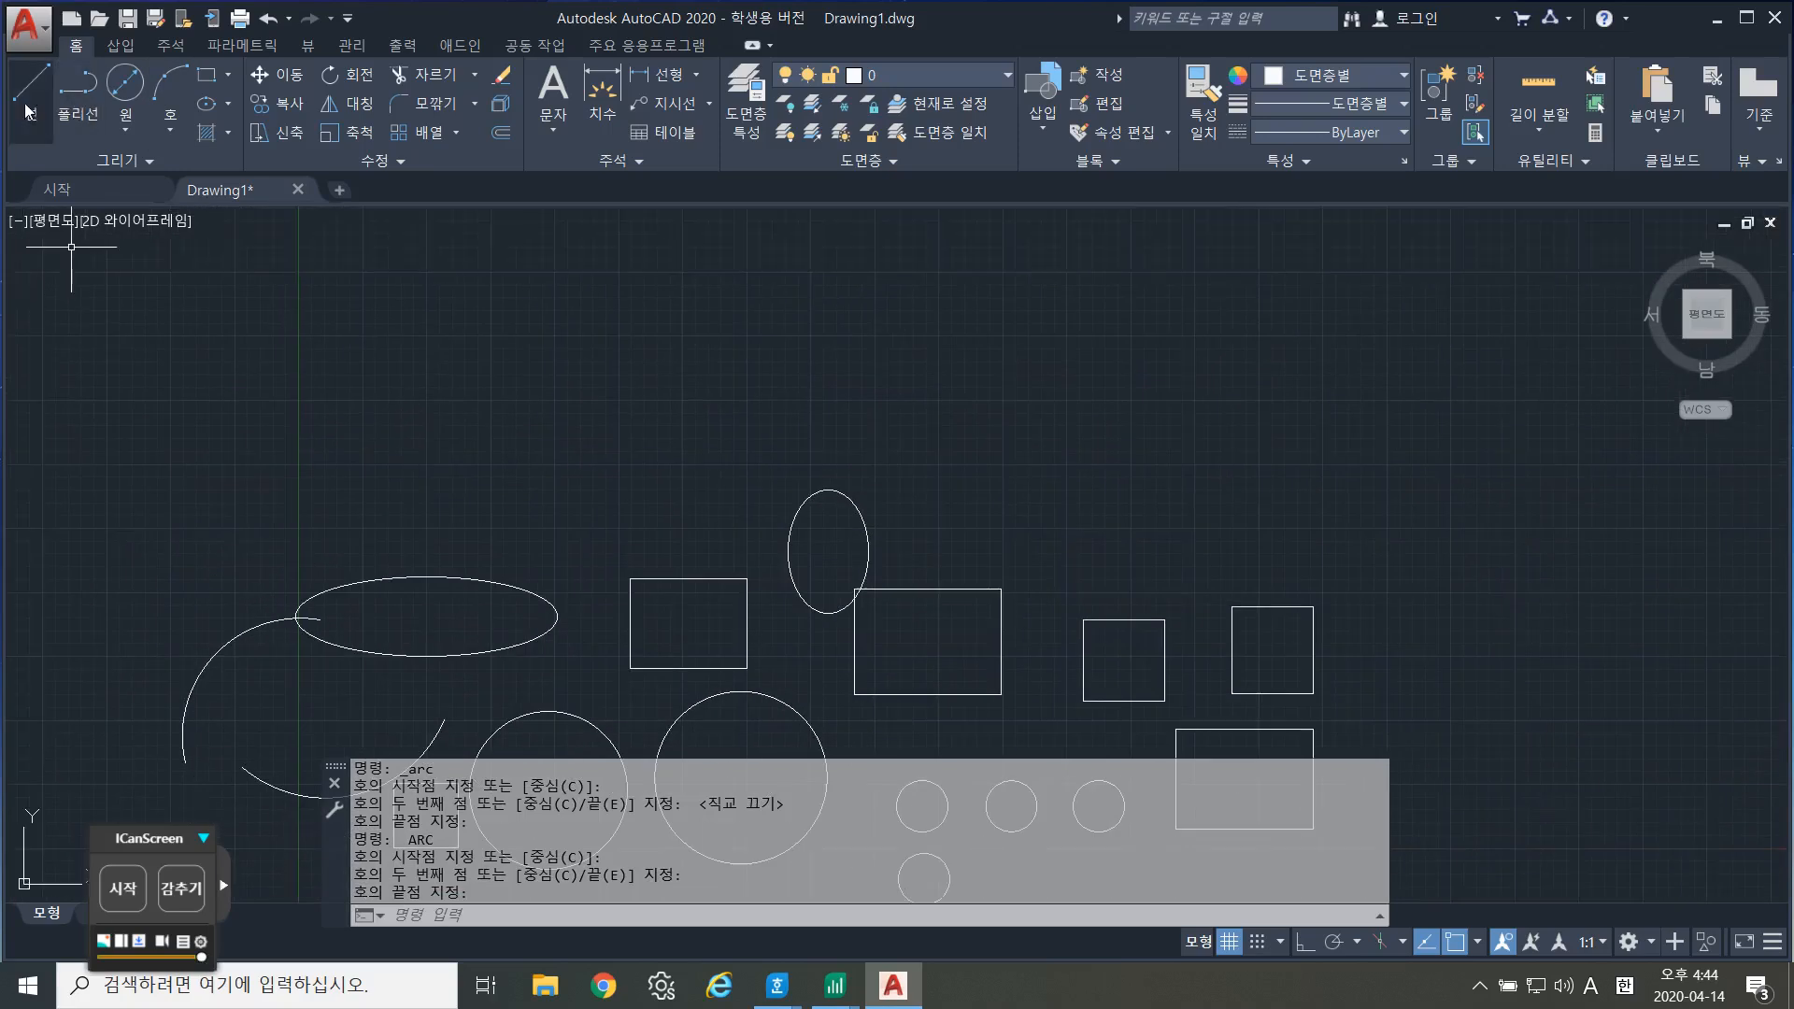
pyautogui.click(79, 89)
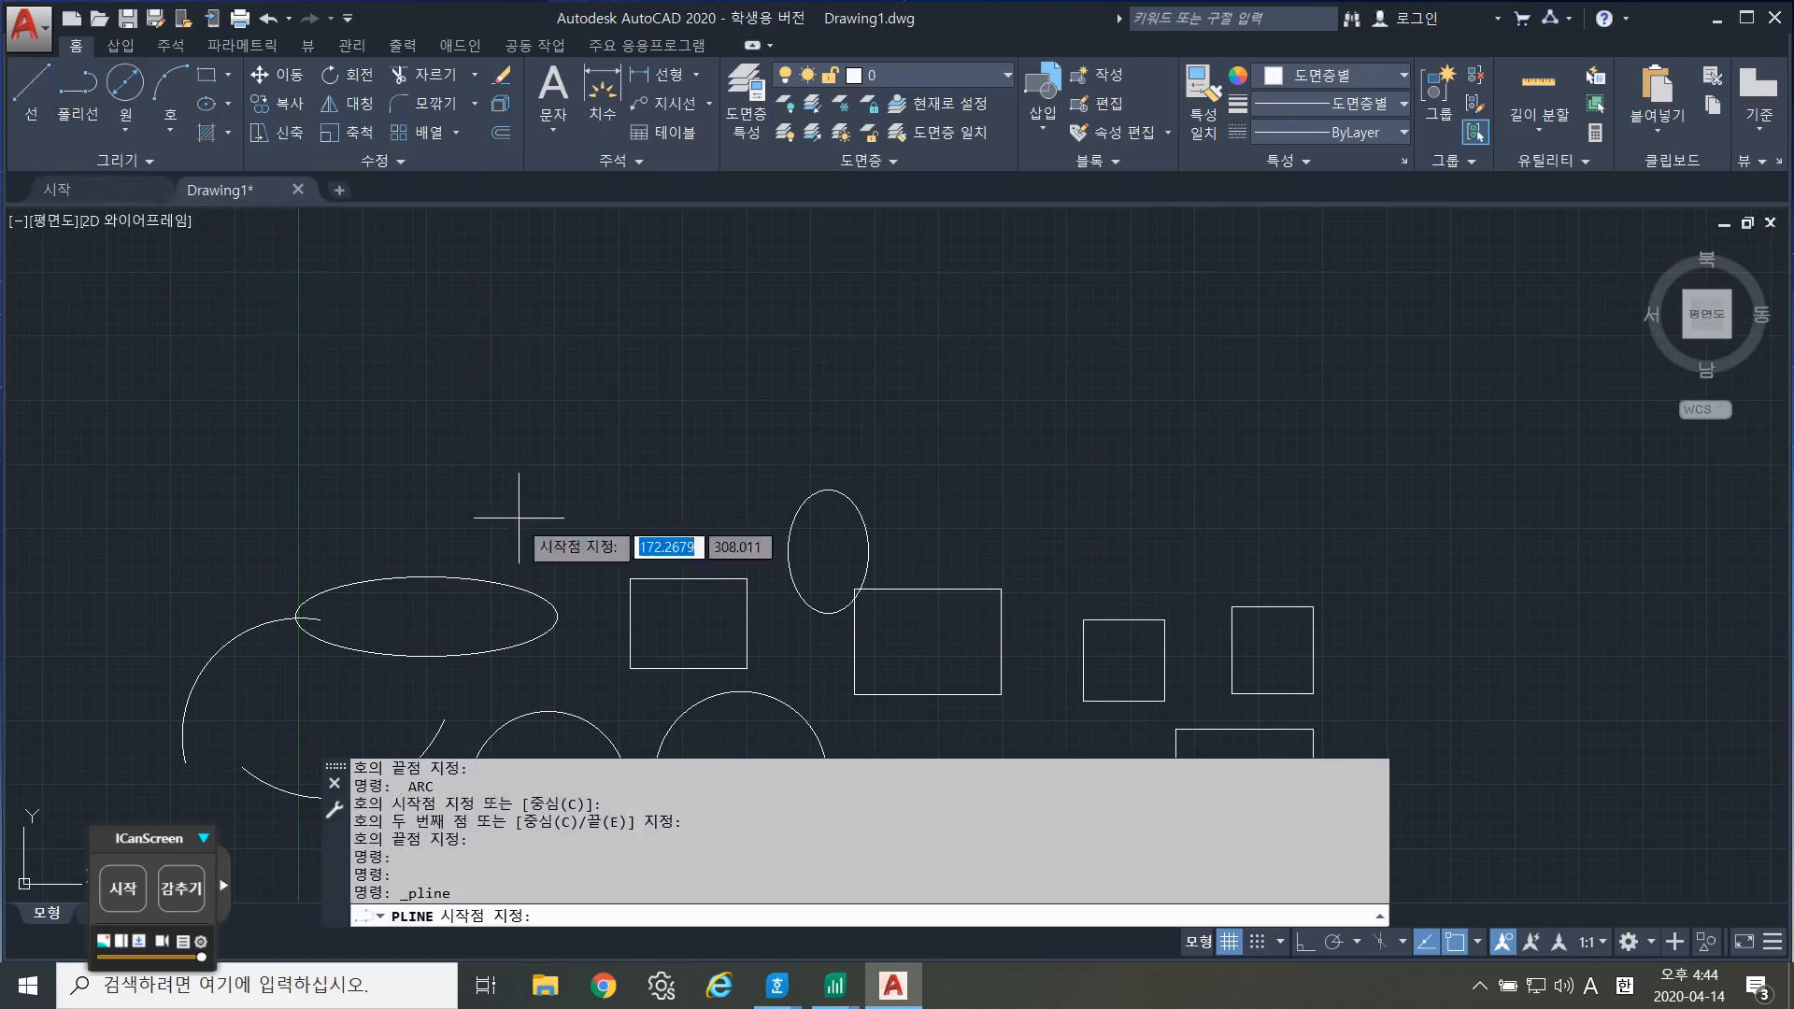
pyautogui.click(462, 440)
pyautogui.click(656, 318)
pyautogui.click(762, 441)
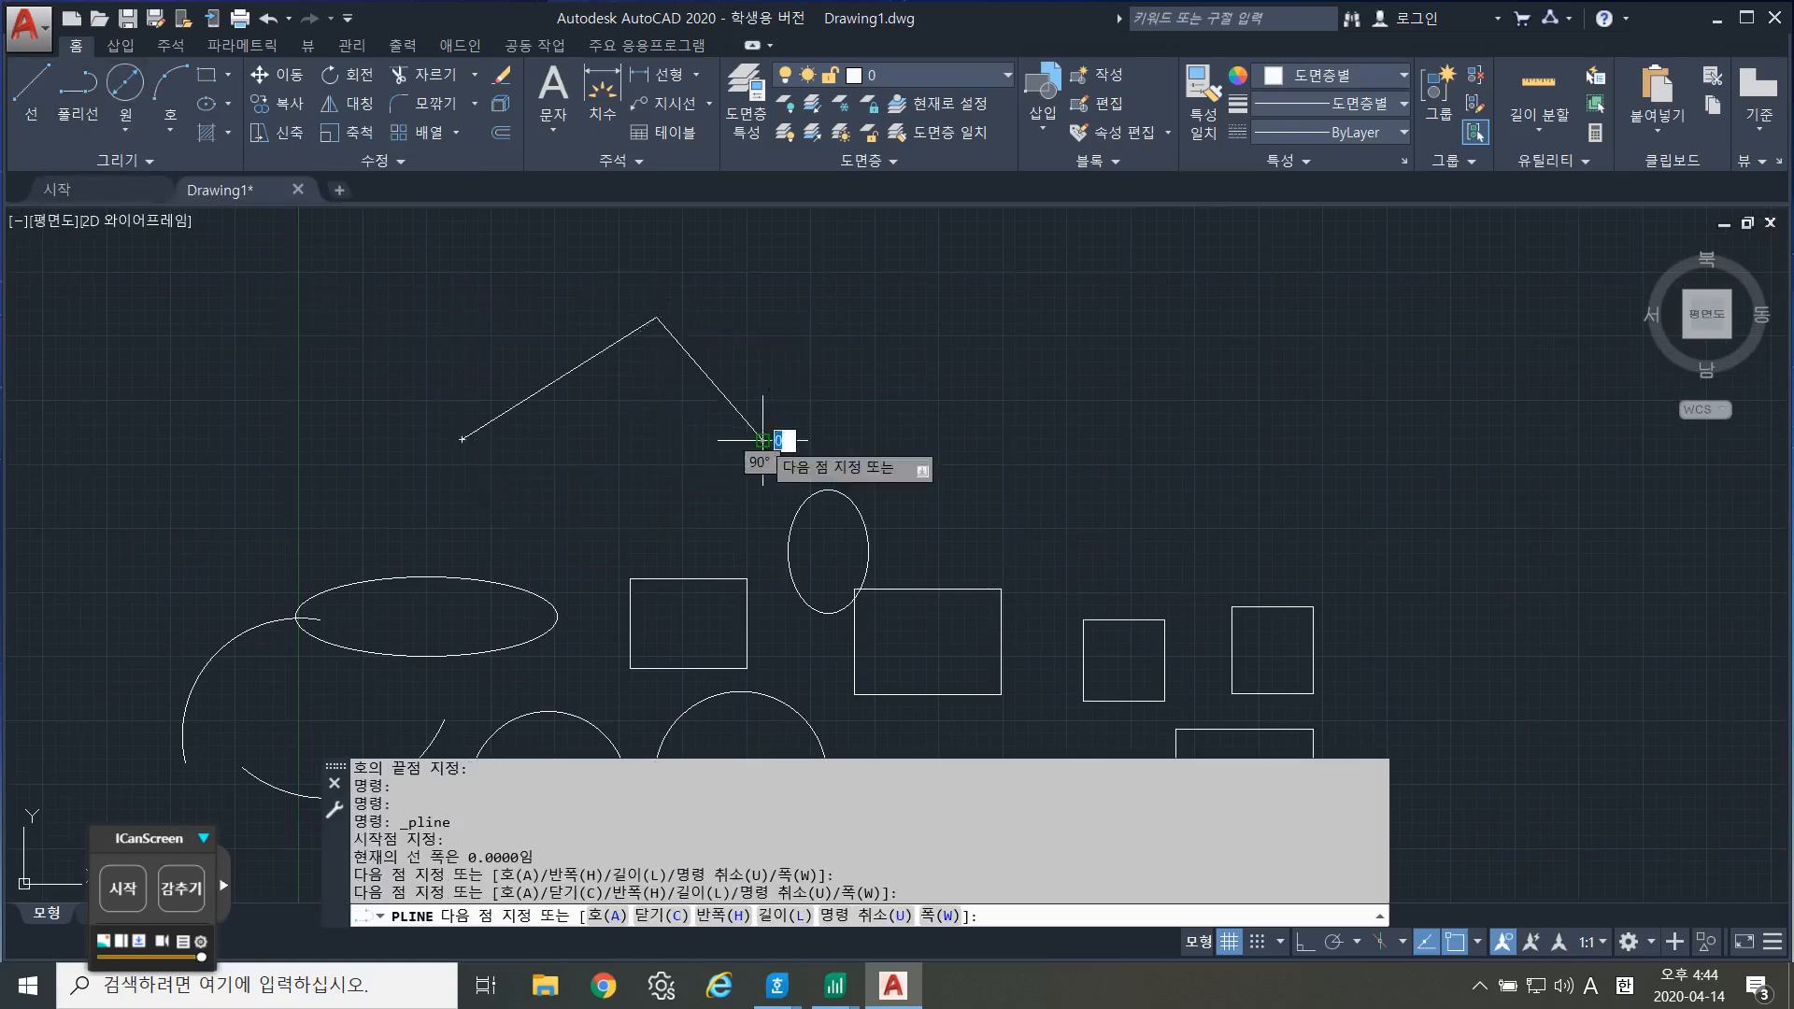
pyautogui.click(618, 478)
pyautogui.click(594, 564)
pyautogui.click(375, 515)
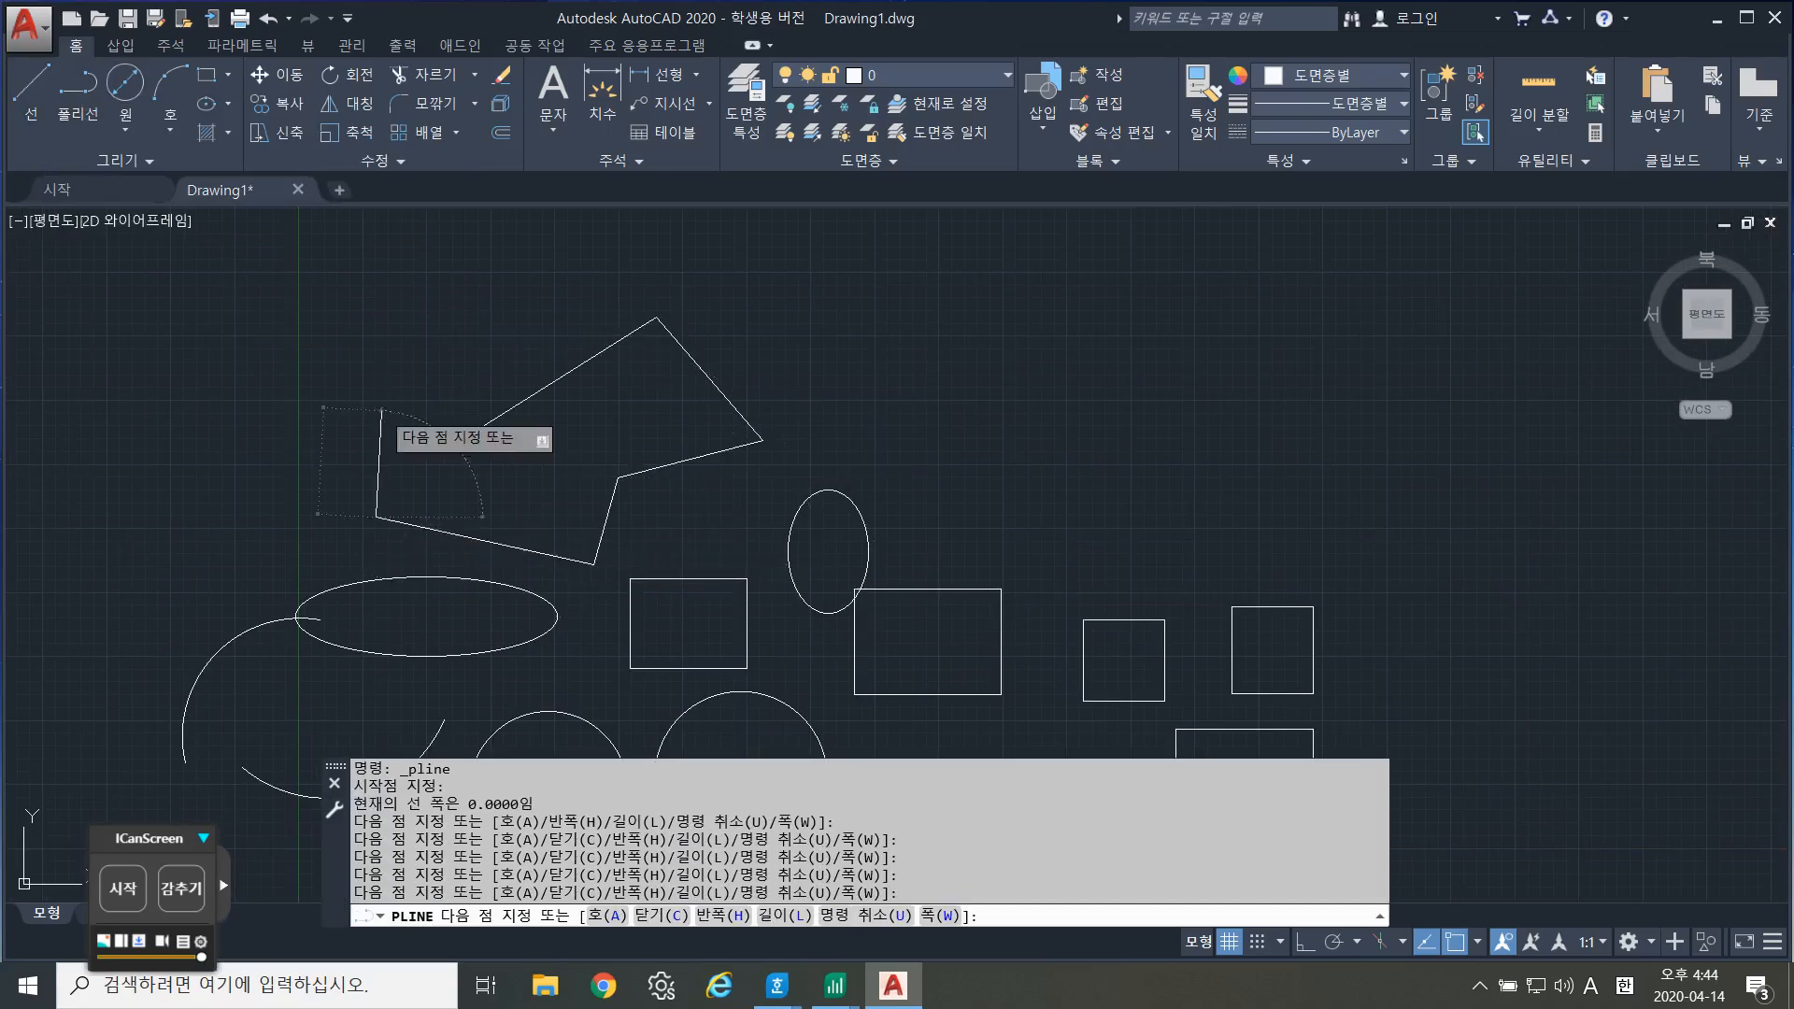
pyautogui.click(382, 409)
pyautogui.click(478, 331)
pyautogui.click(412, 266)
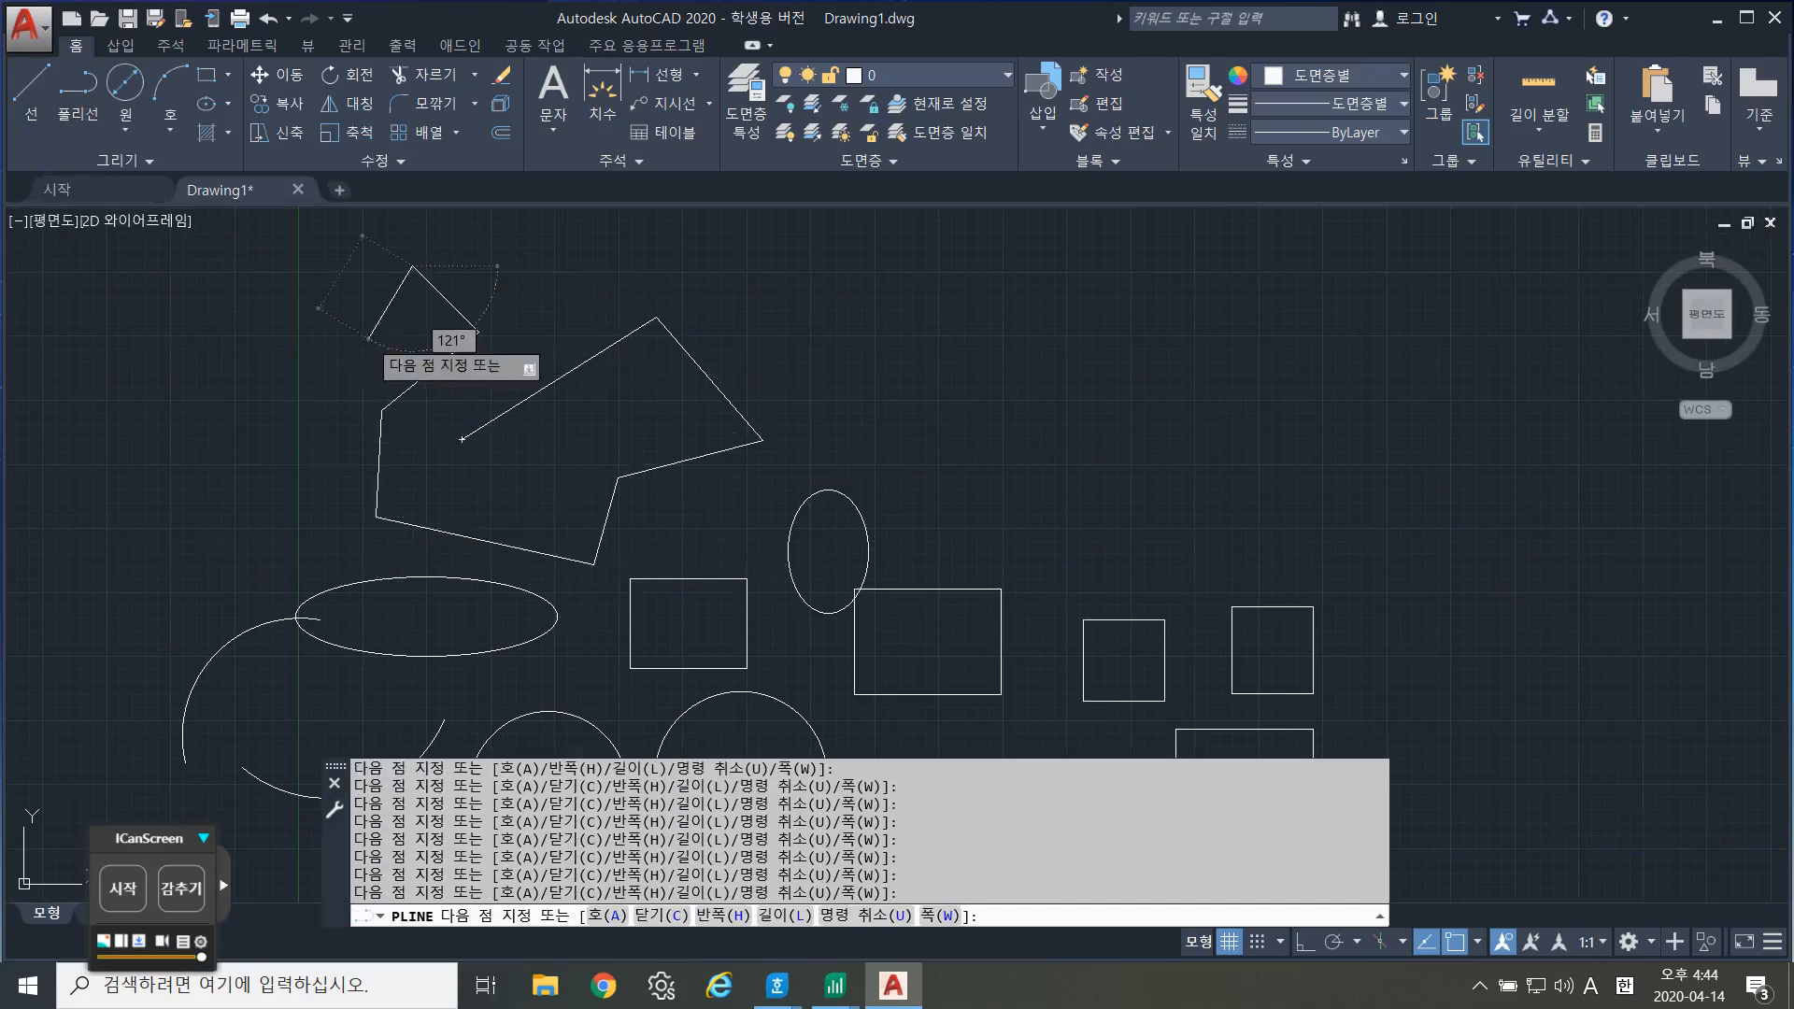
pyautogui.click(369, 338)
pyautogui.click(326, 483)
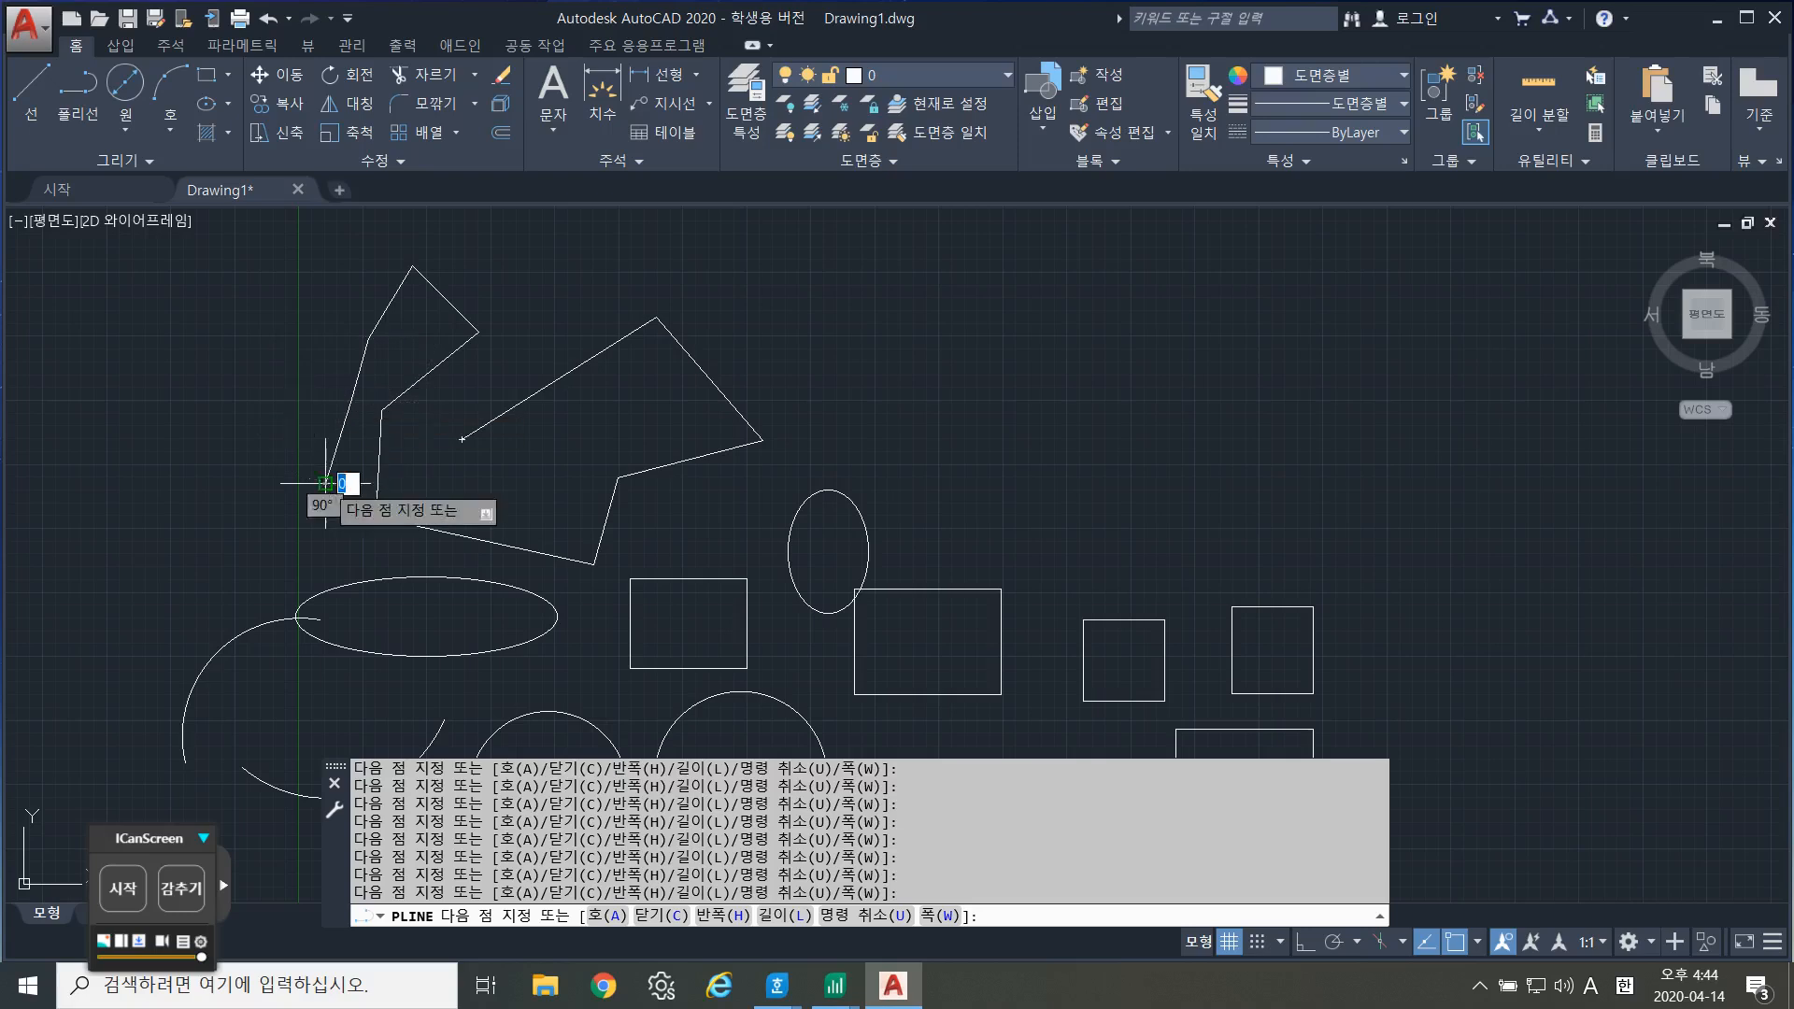
pyautogui.click(350, 543)
pyautogui.click(248, 528)
pyautogui.click(254, 425)
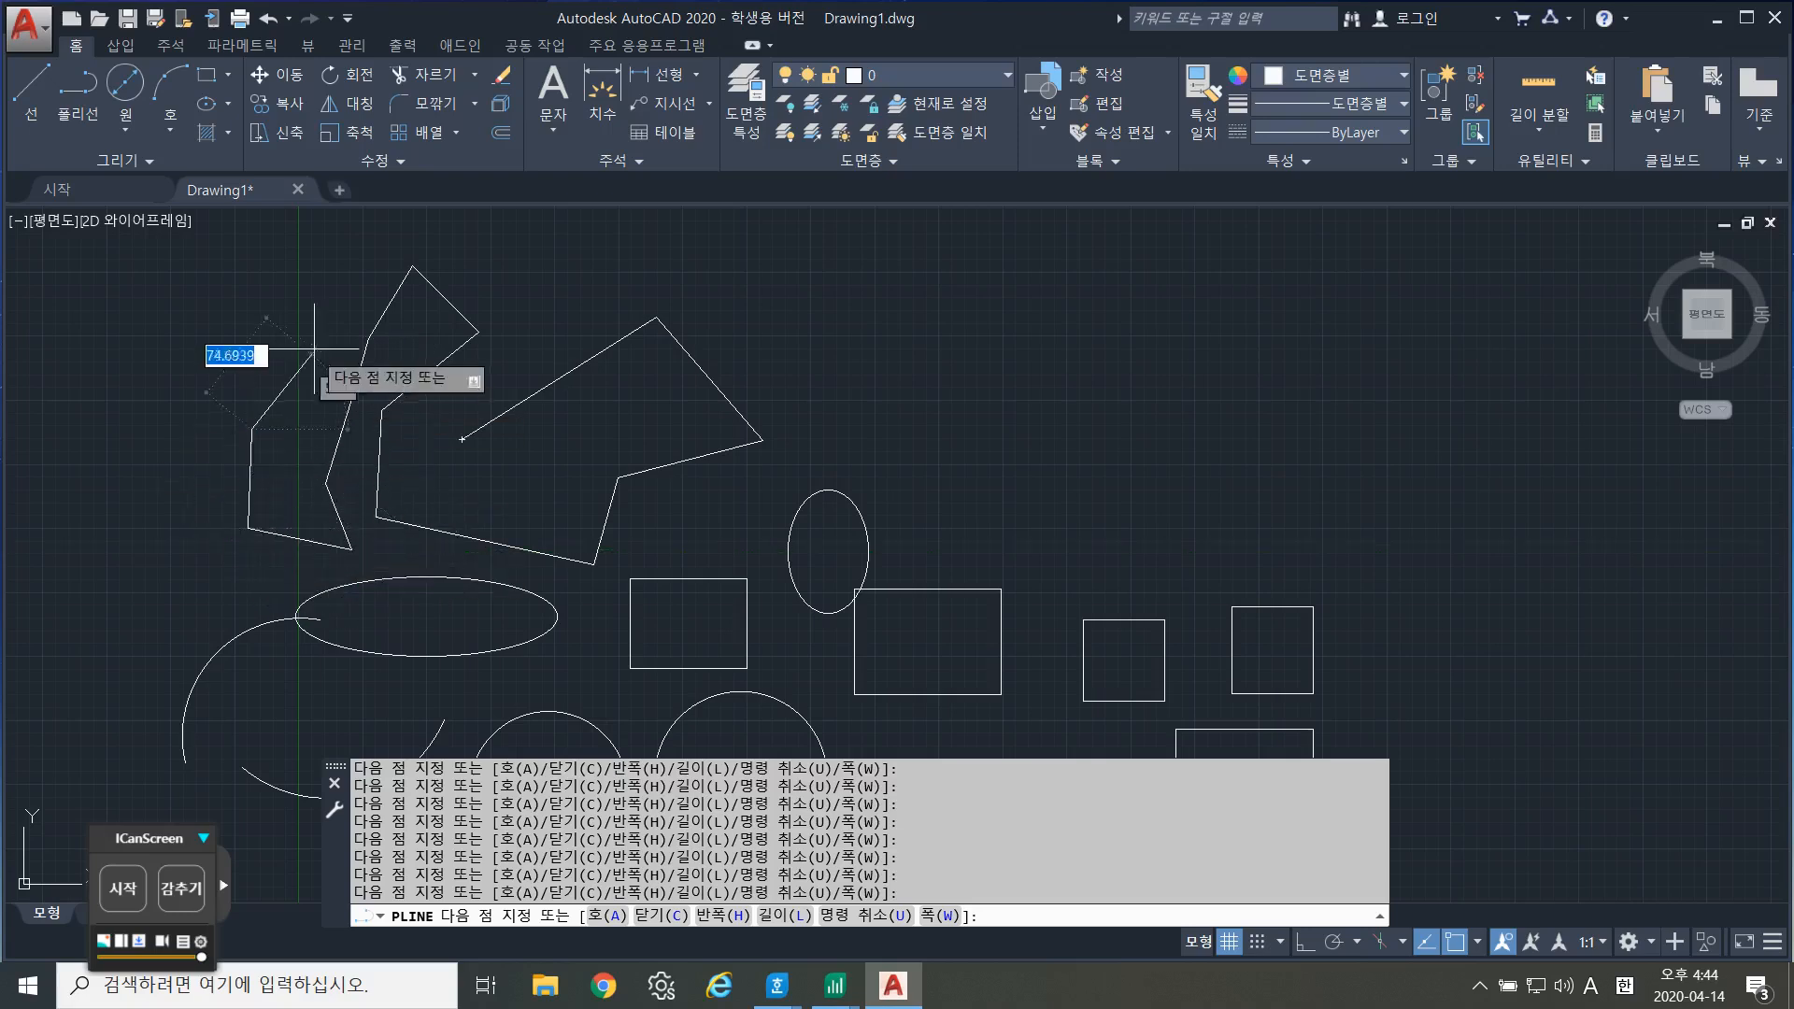
pyautogui.click(316, 350)
pyautogui.click(349, 273)
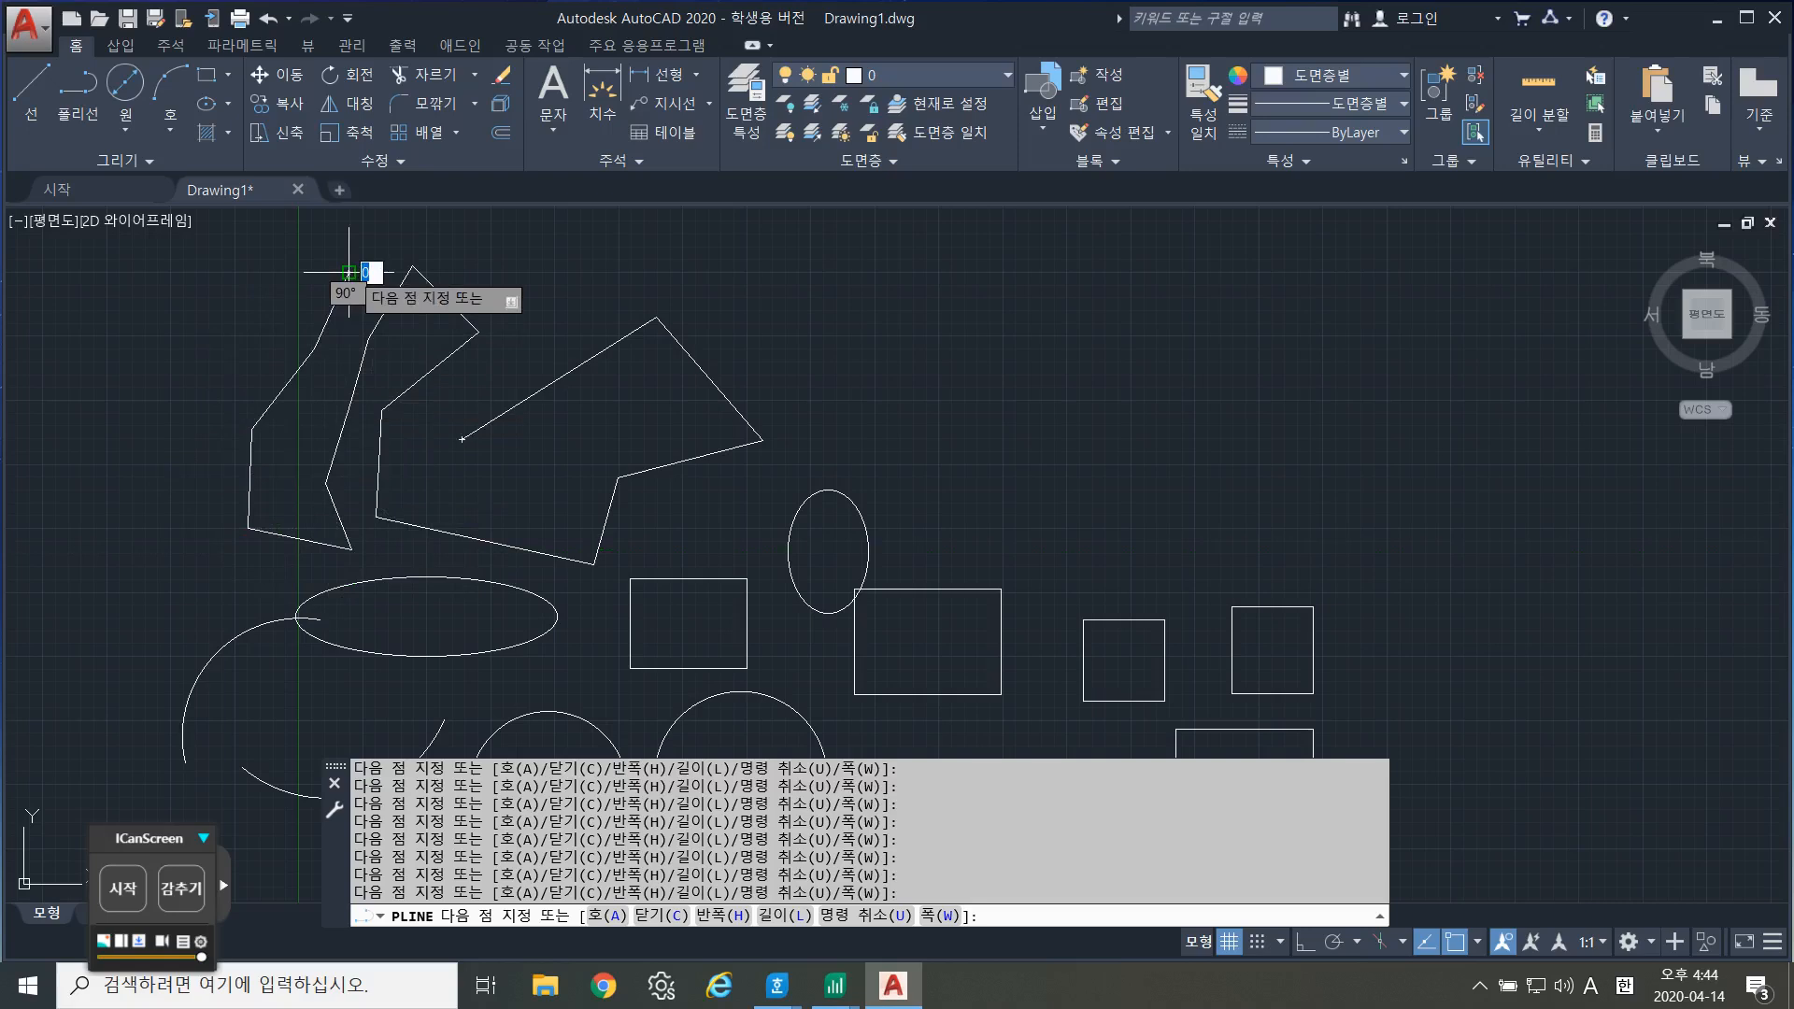
pyautogui.press('Escape')
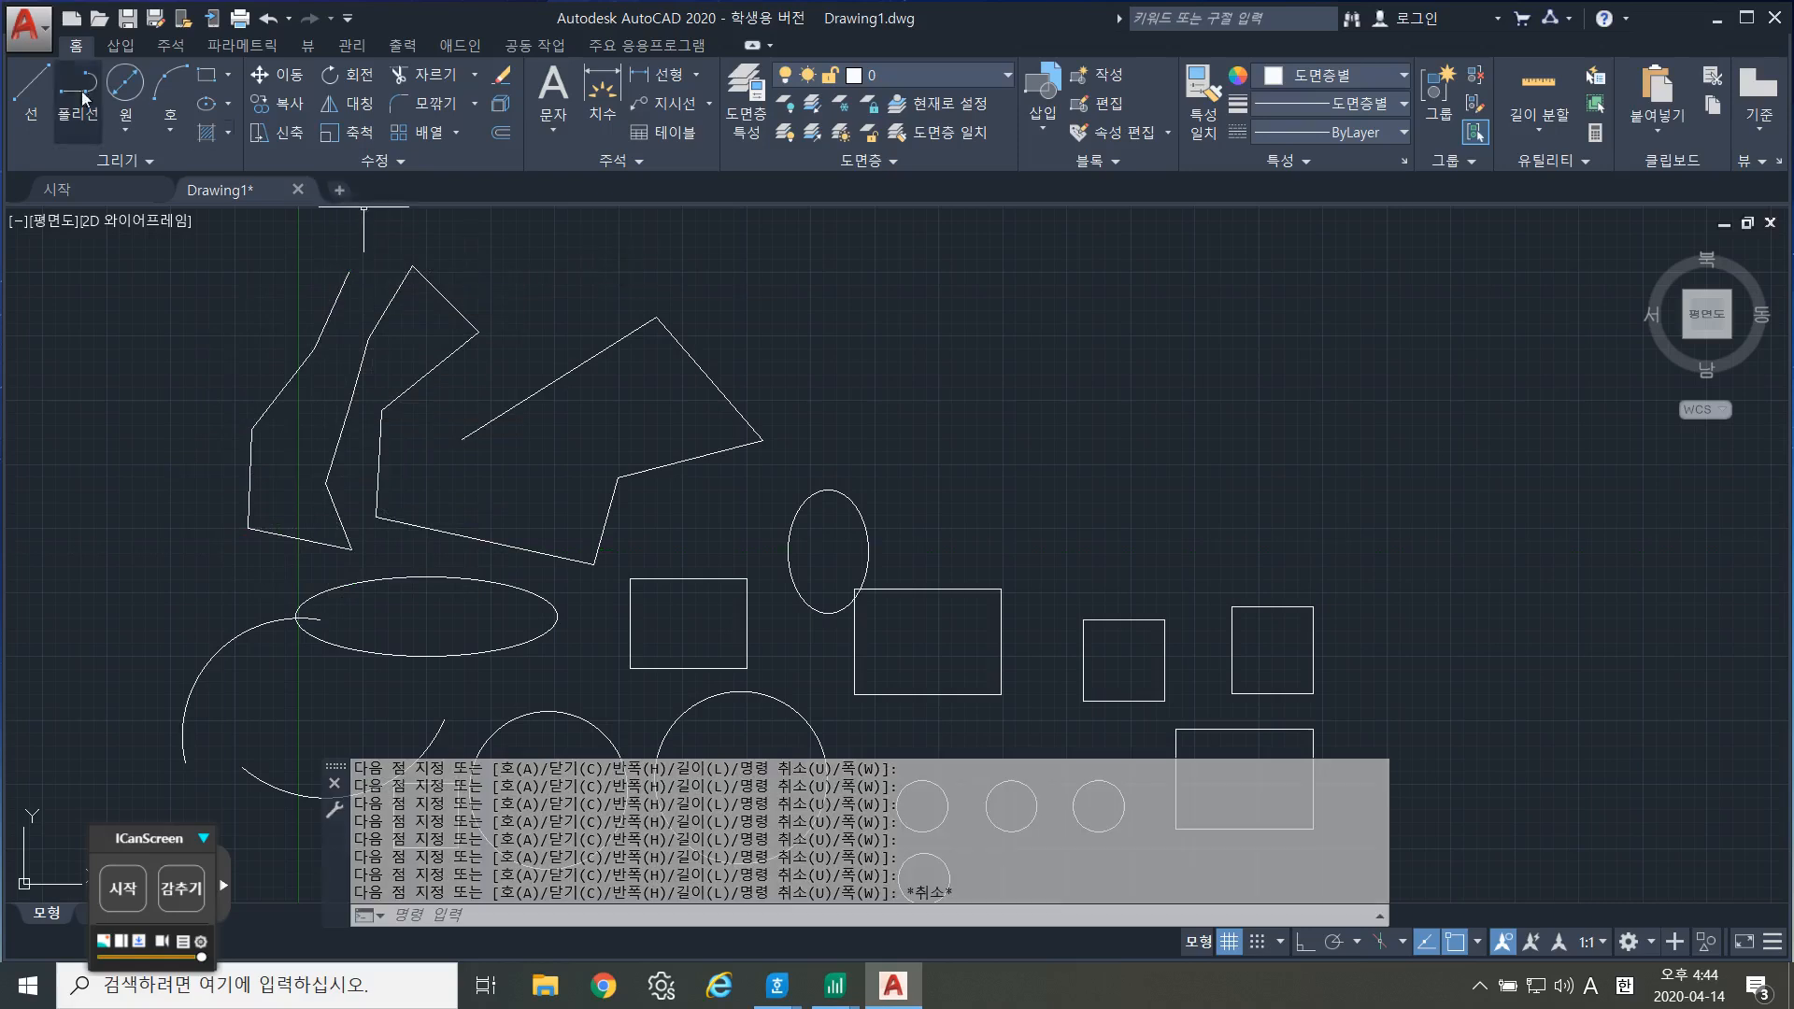
# Draw a chain of eight connected lines with the Line command, between the zigzag polyline and the tall ellipse, crossing the ellipse's top.
pyautogui.click(31, 89)
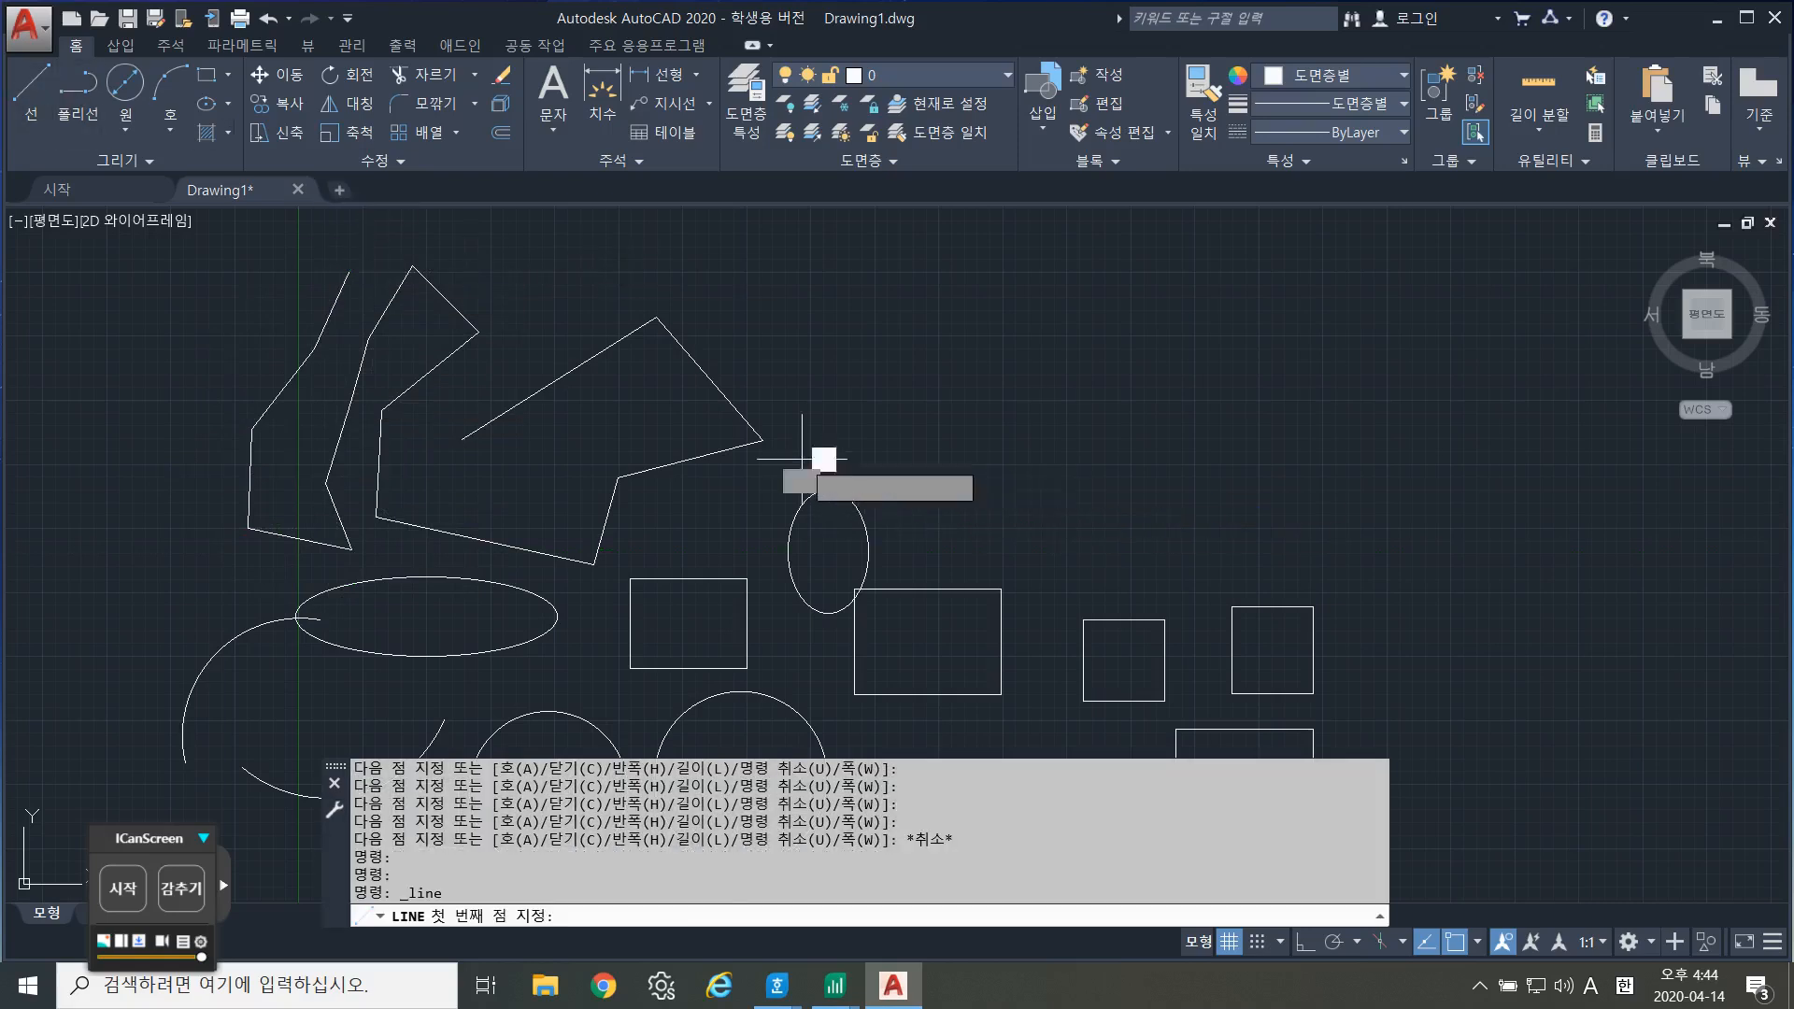
pyautogui.click(802, 459)
pyautogui.click(918, 343)
pyautogui.click(958, 416)
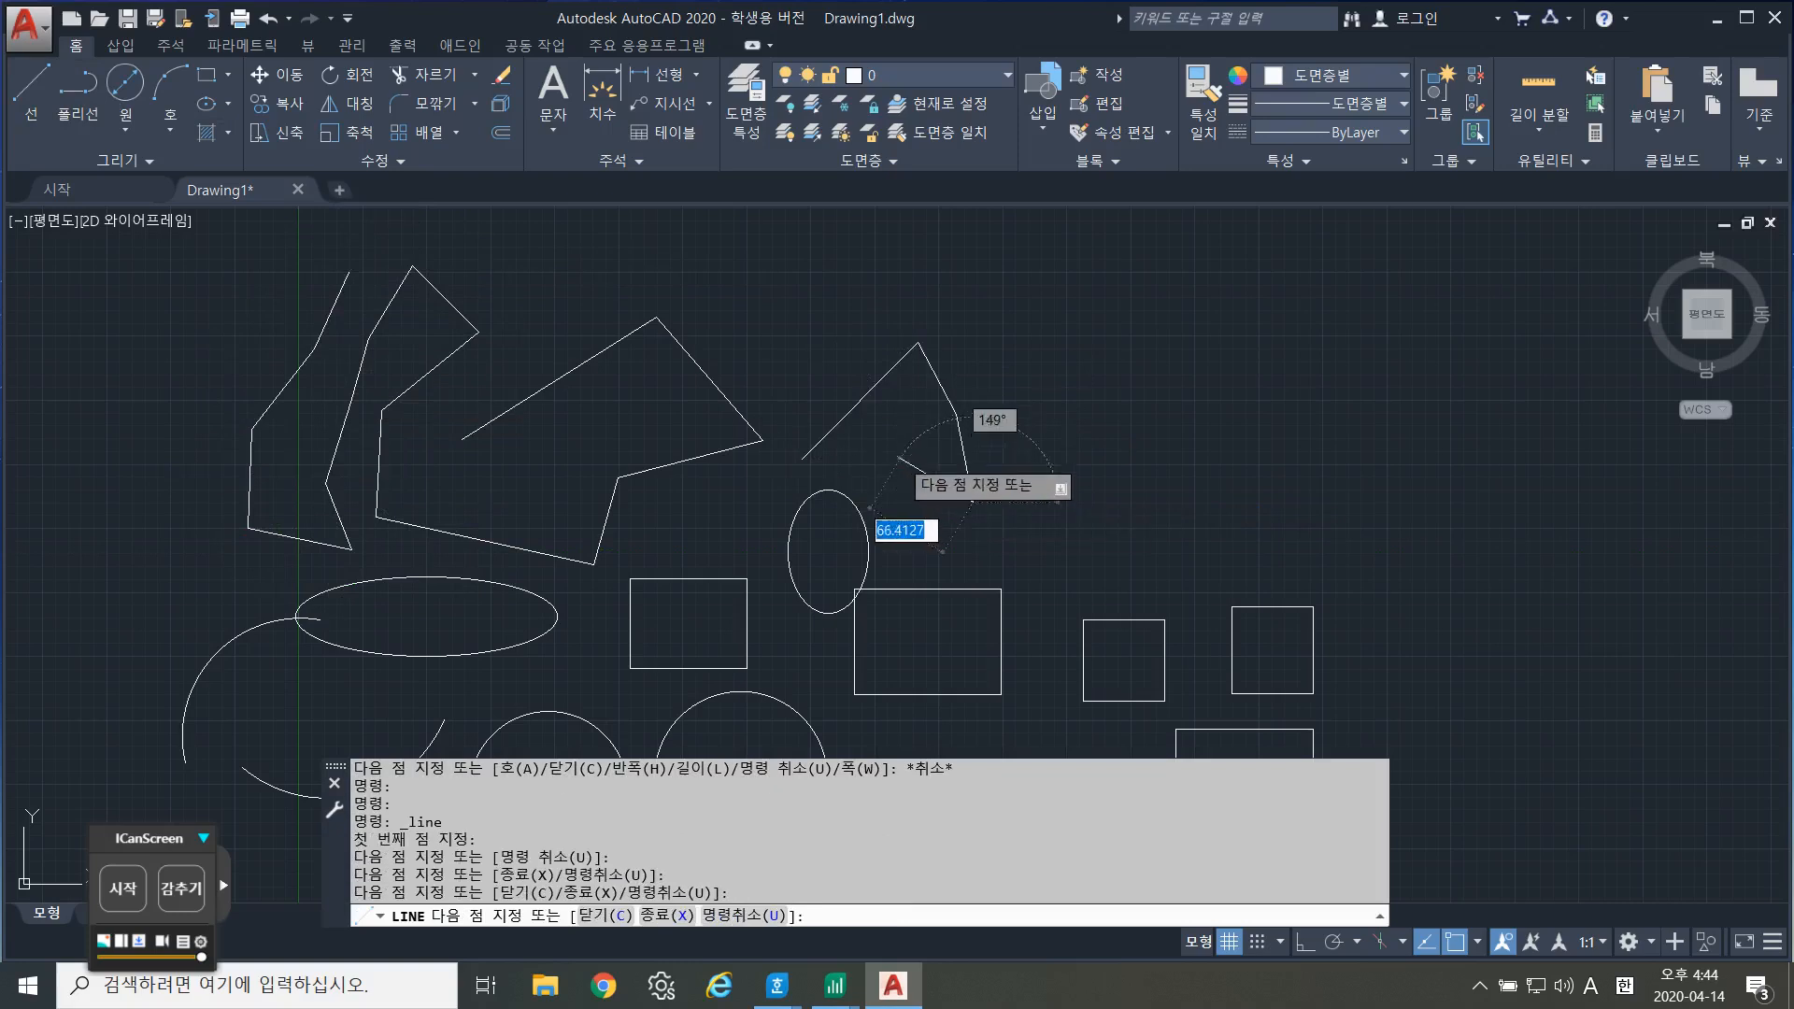
pyautogui.click(900, 459)
pyautogui.click(828, 551)
pyautogui.click(772, 481)
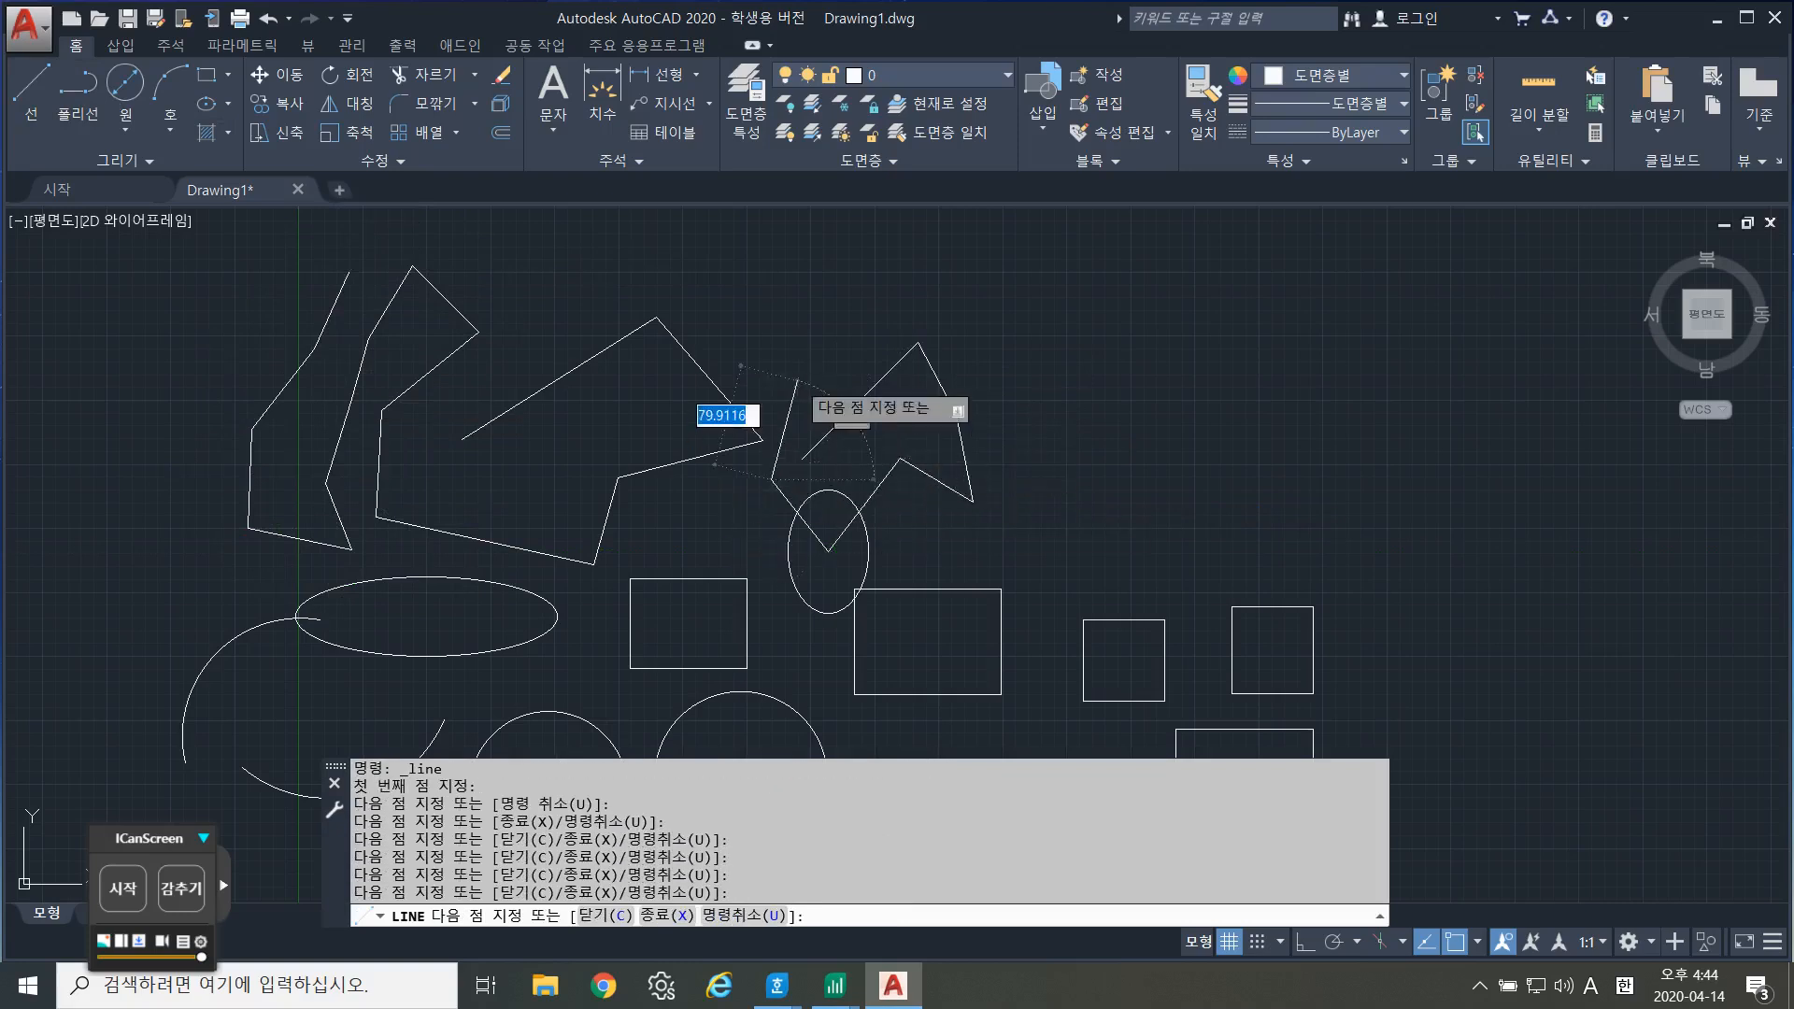
pyautogui.click(795, 380)
pyautogui.click(881, 332)
pyautogui.press('Escape')
# Draw a rectangle about 100 wide from four separate lines with Ortho on, in the empty area above the two squares.
pyautogui.moveTo(1187, 513); pyautogui.dragTo(910, 555, button='middle')
pyautogui.click(30, 93)
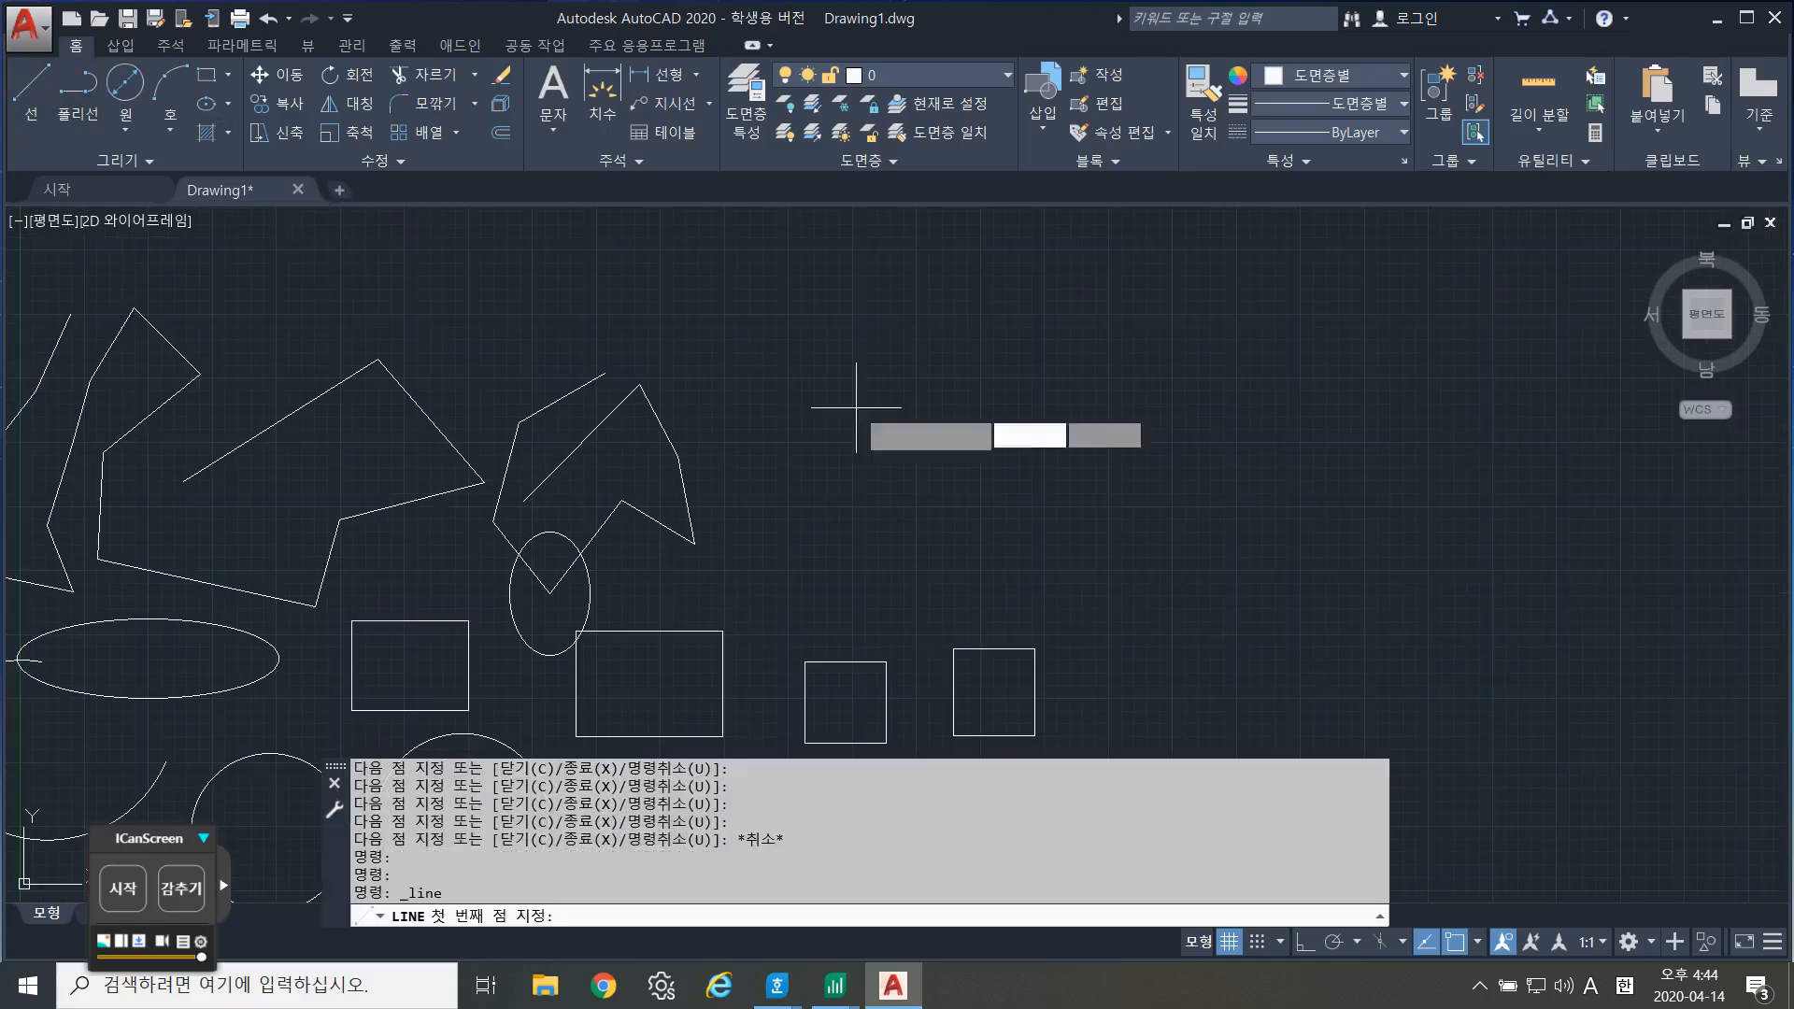
pyautogui.click(801, 506)
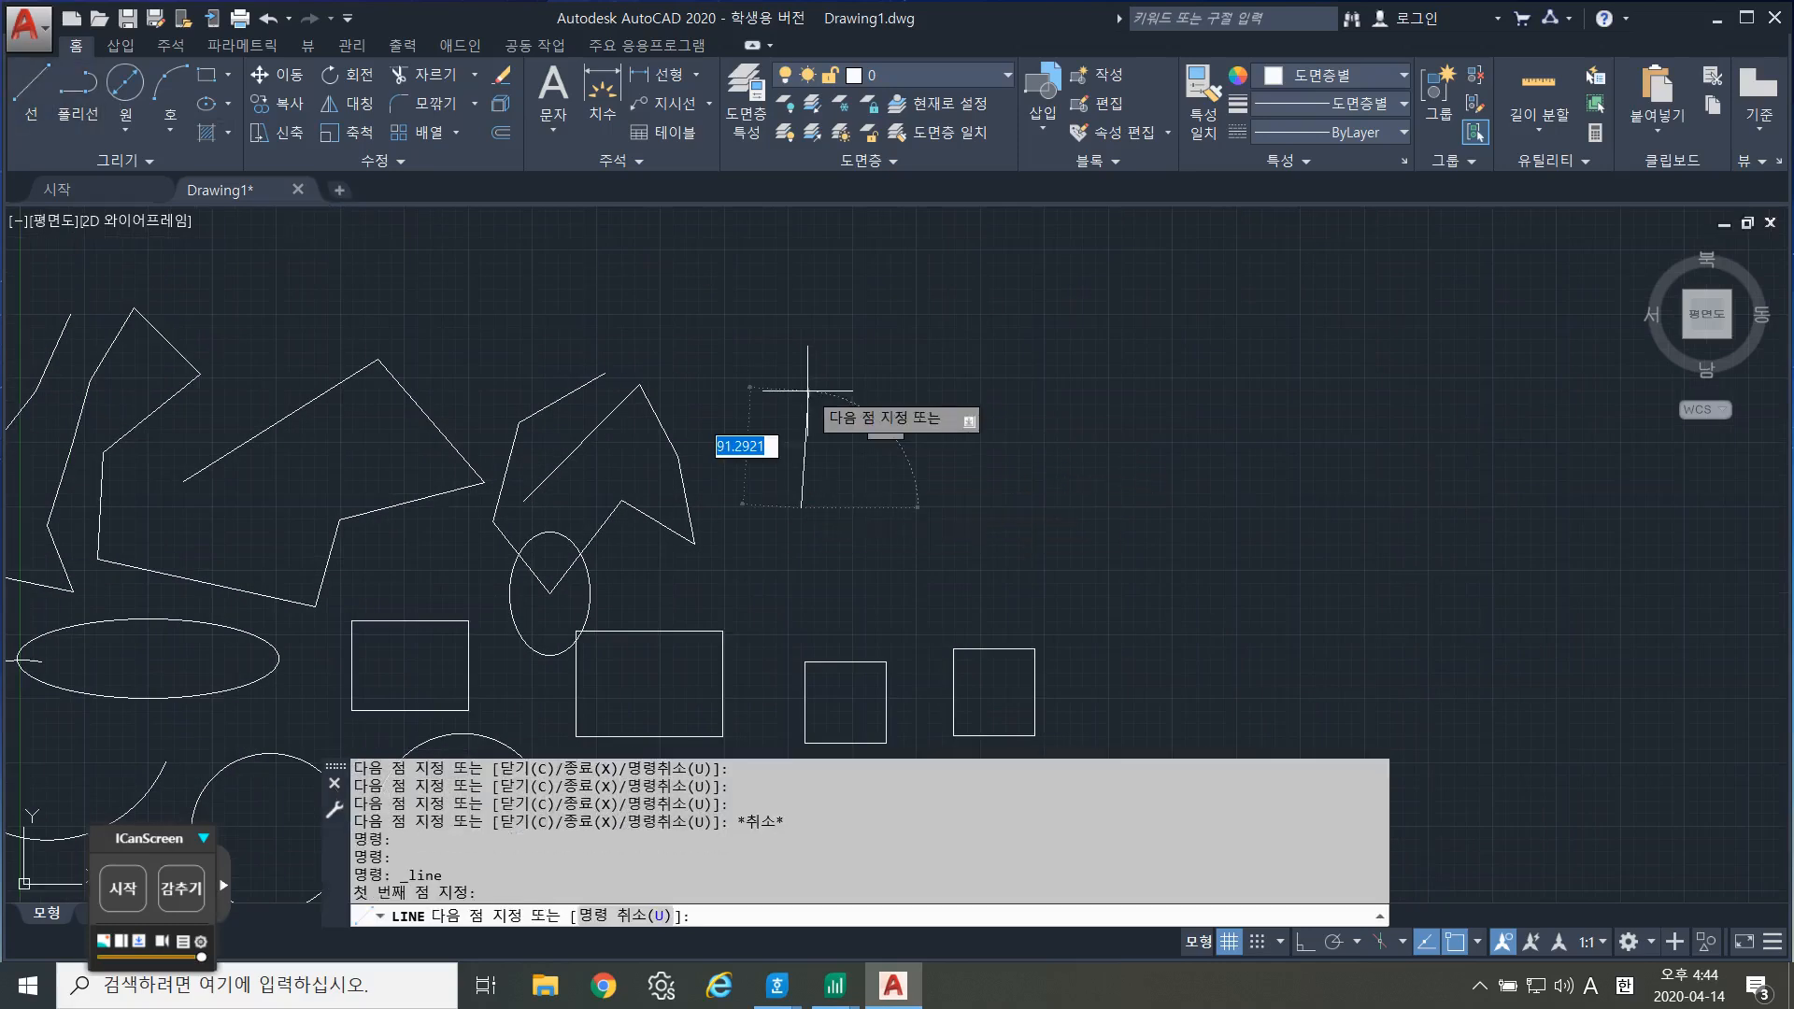
pyautogui.press('F8')
pyautogui.click(814, 393)
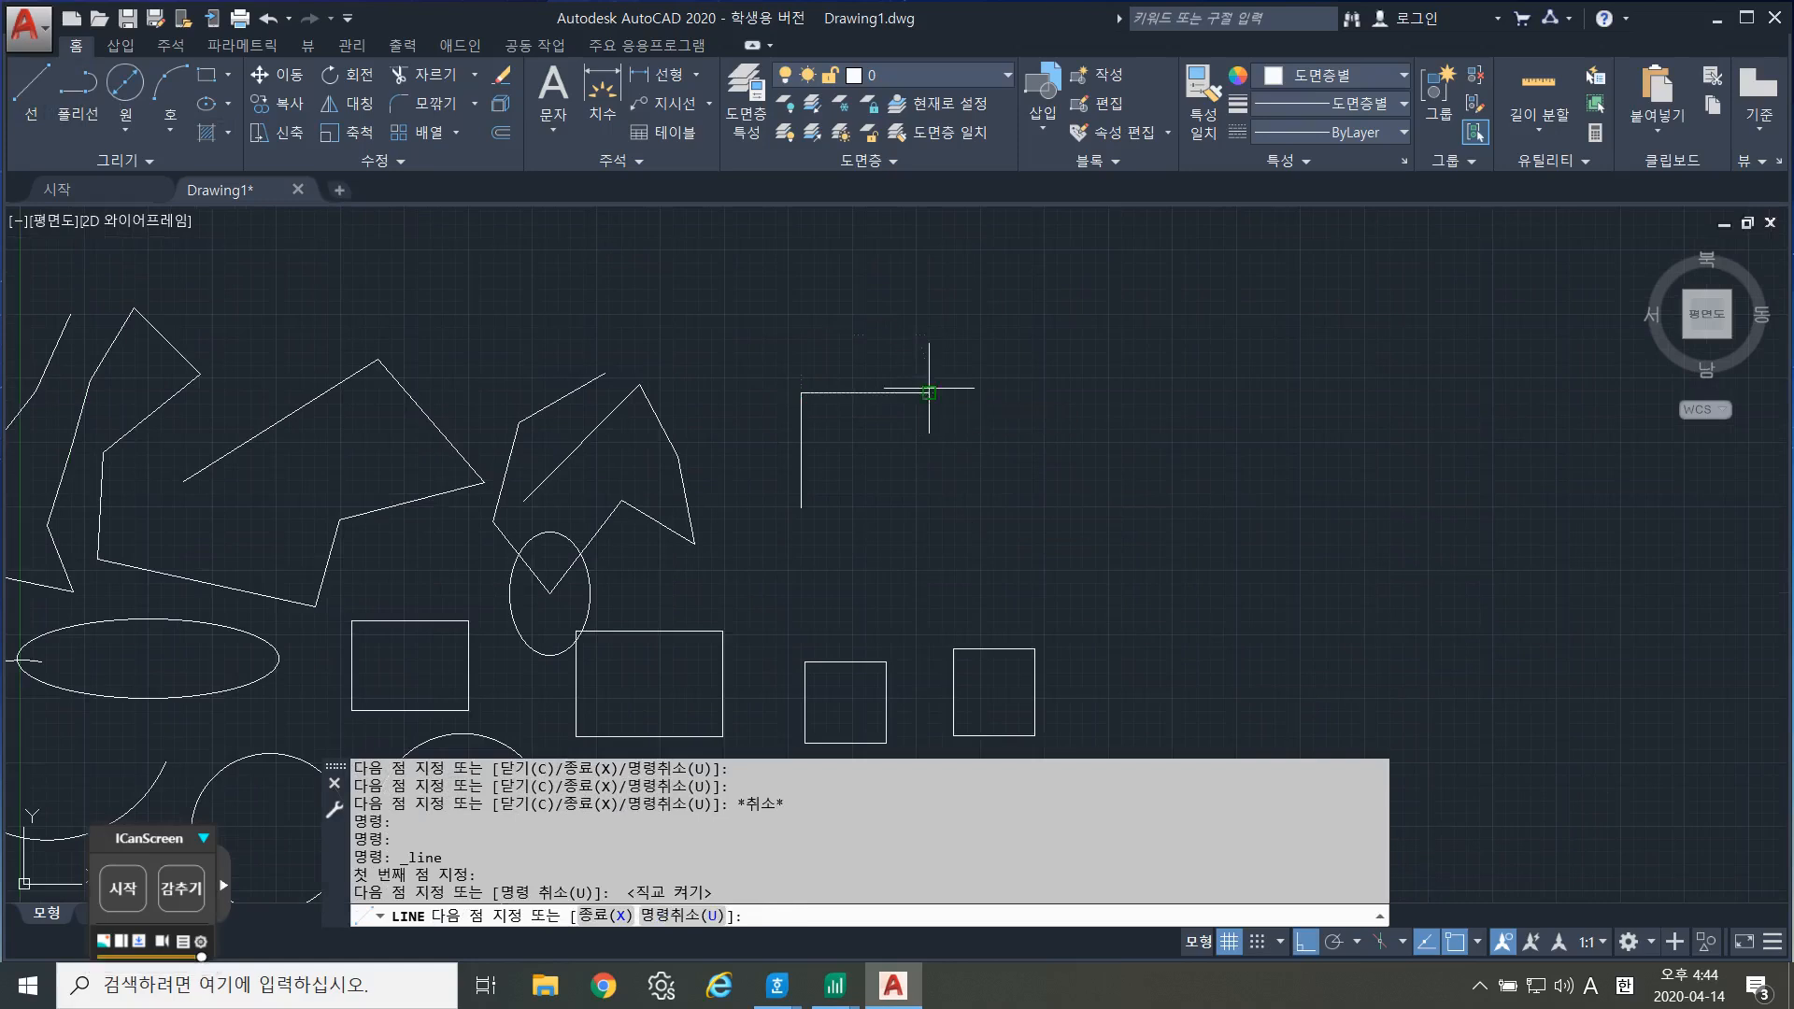
pyautogui.click(929, 392)
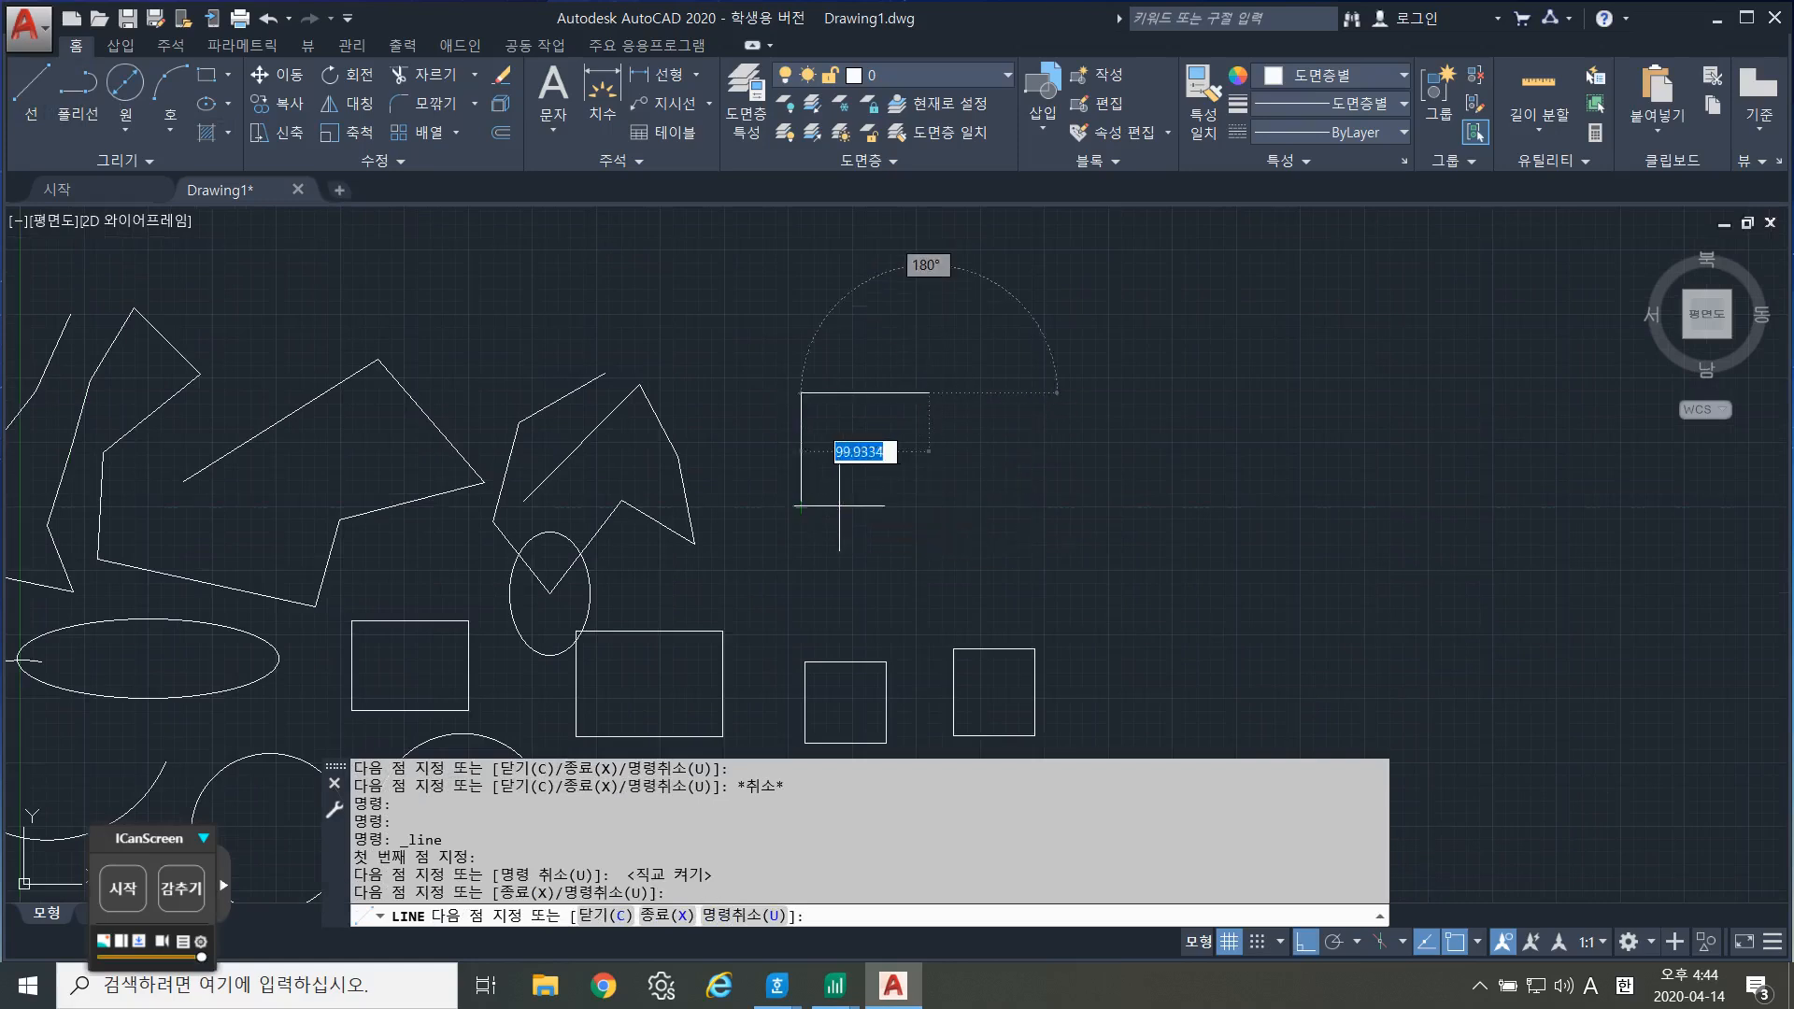
pyautogui.click(929, 507)
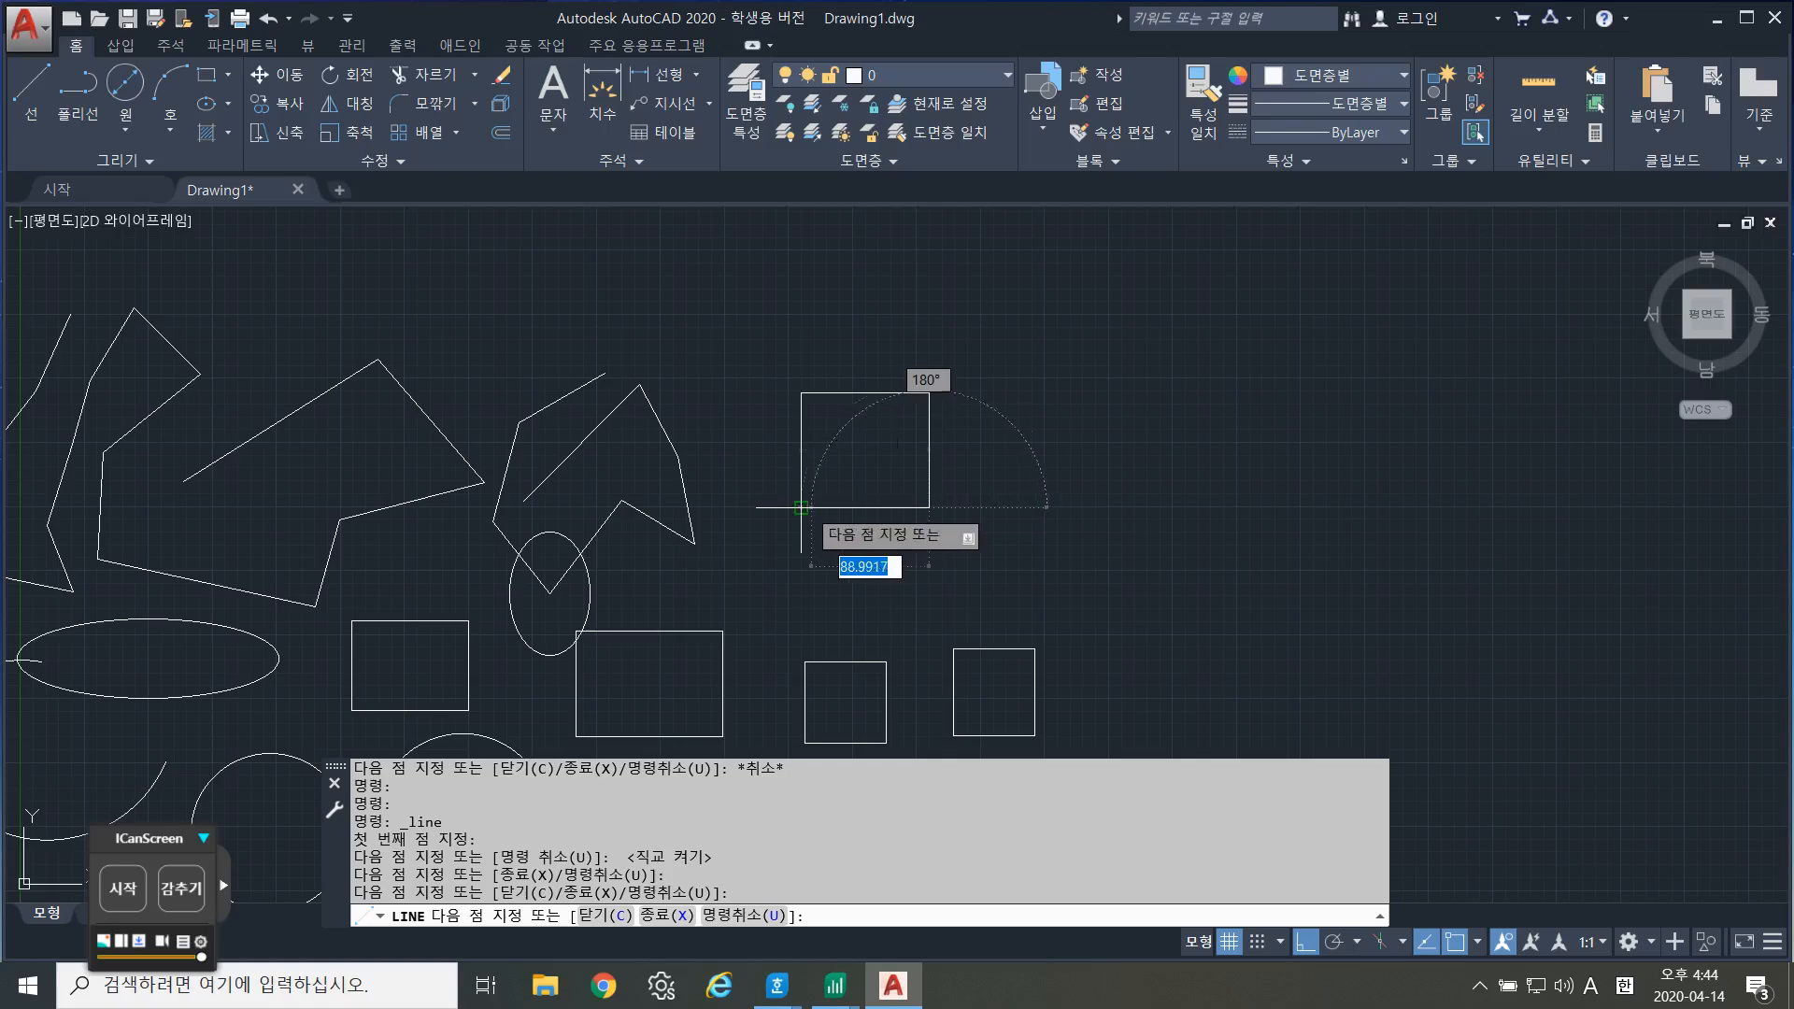
pyautogui.click(801, 507)
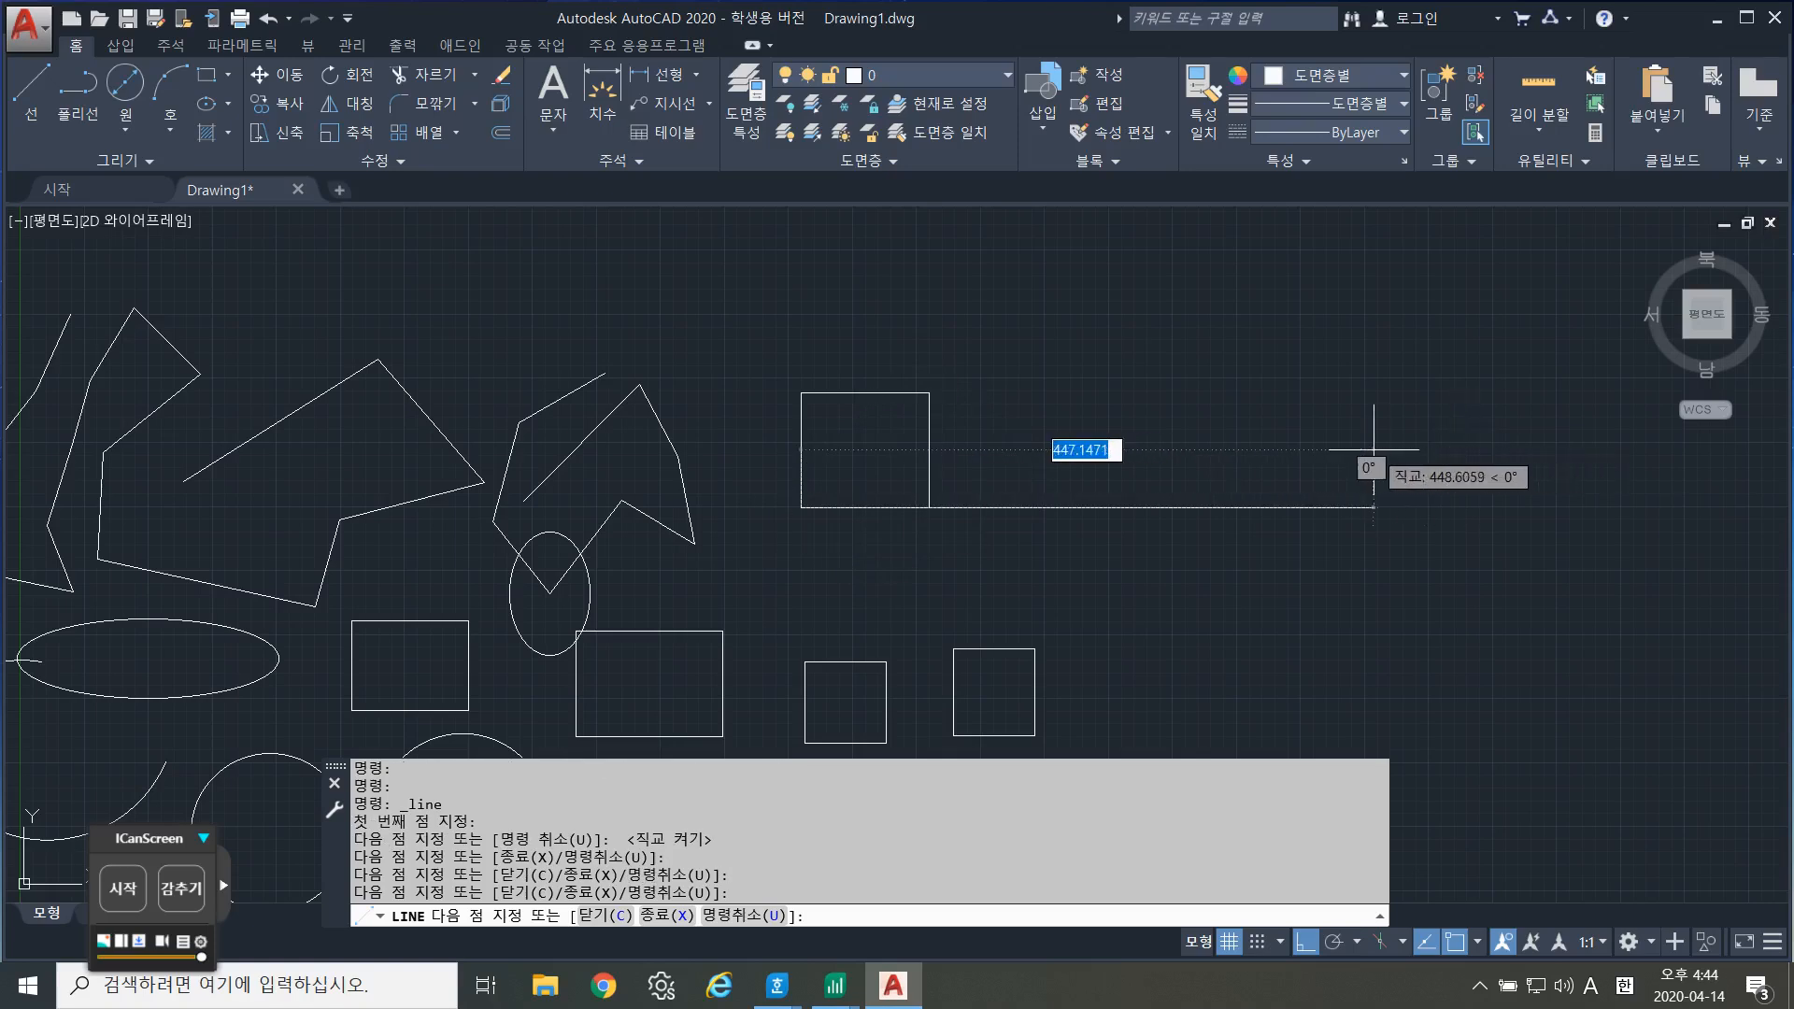
pyautogui.press('Escape')
# Draw a closed rectangle about 125 wide with the Polyline command, to the right of the four-line rectangle.
pyautogui.click(100, 96)
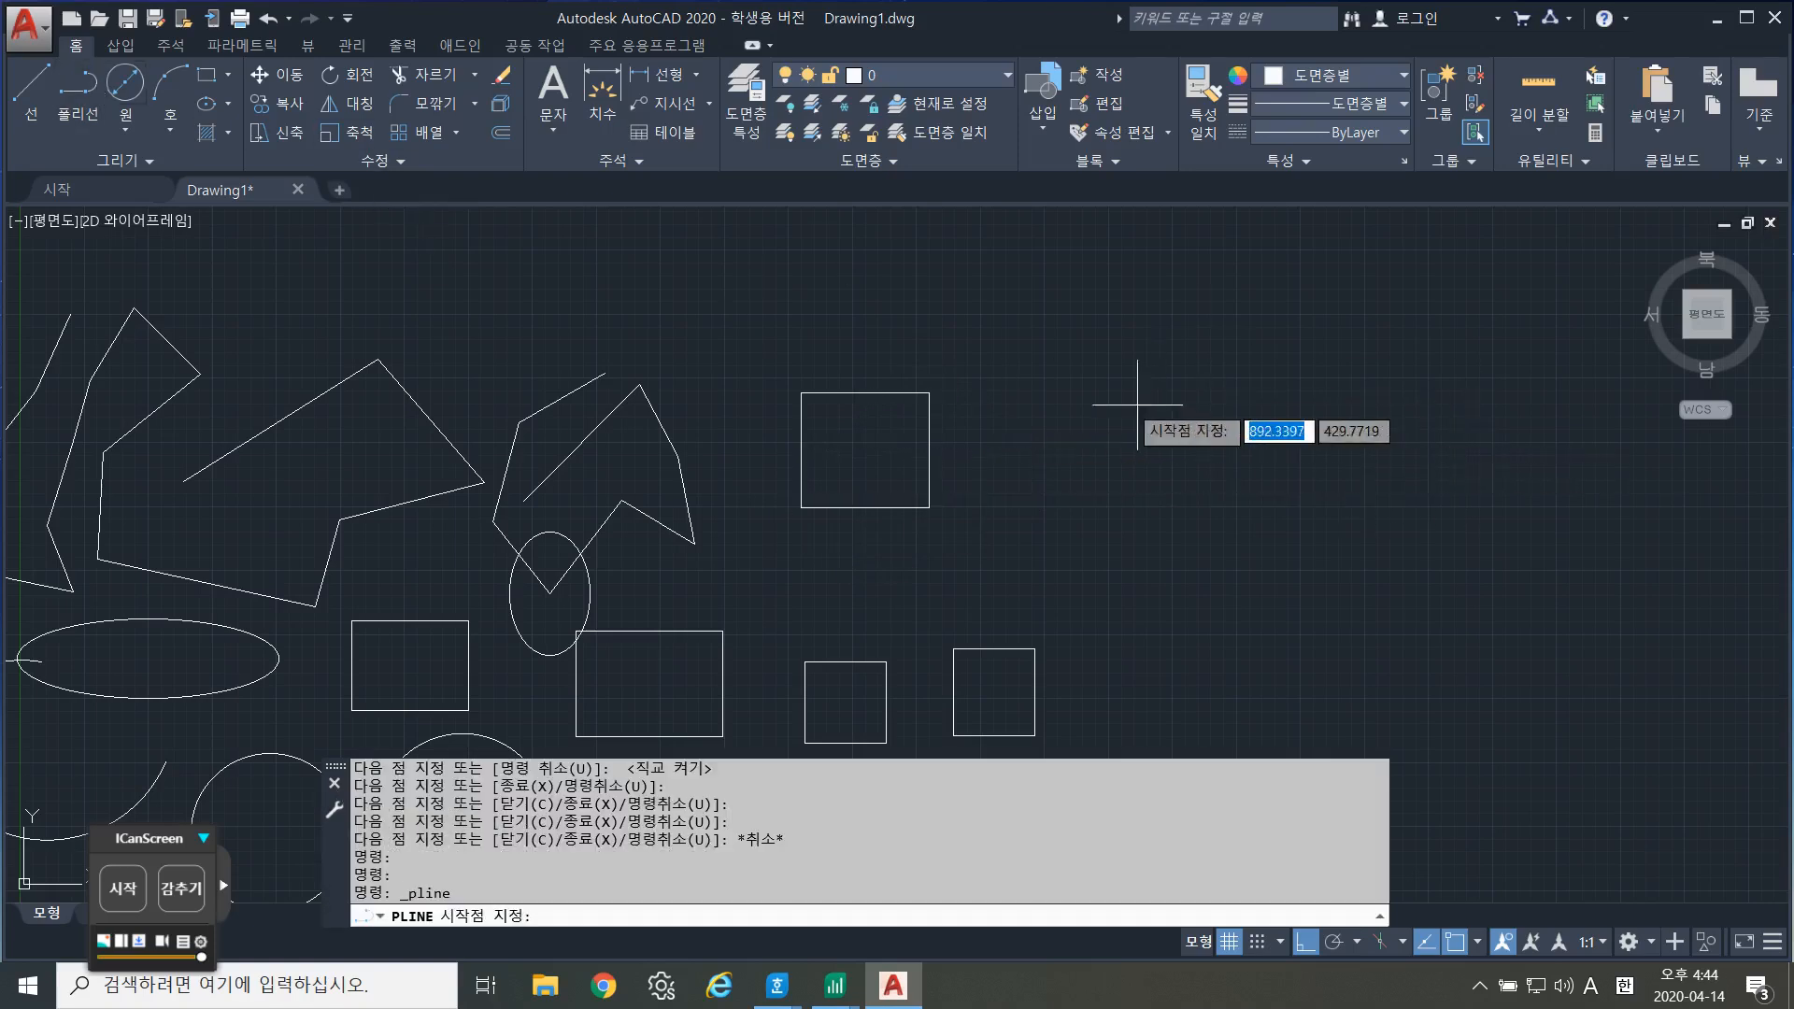
pyautogui.click(1023, 397)
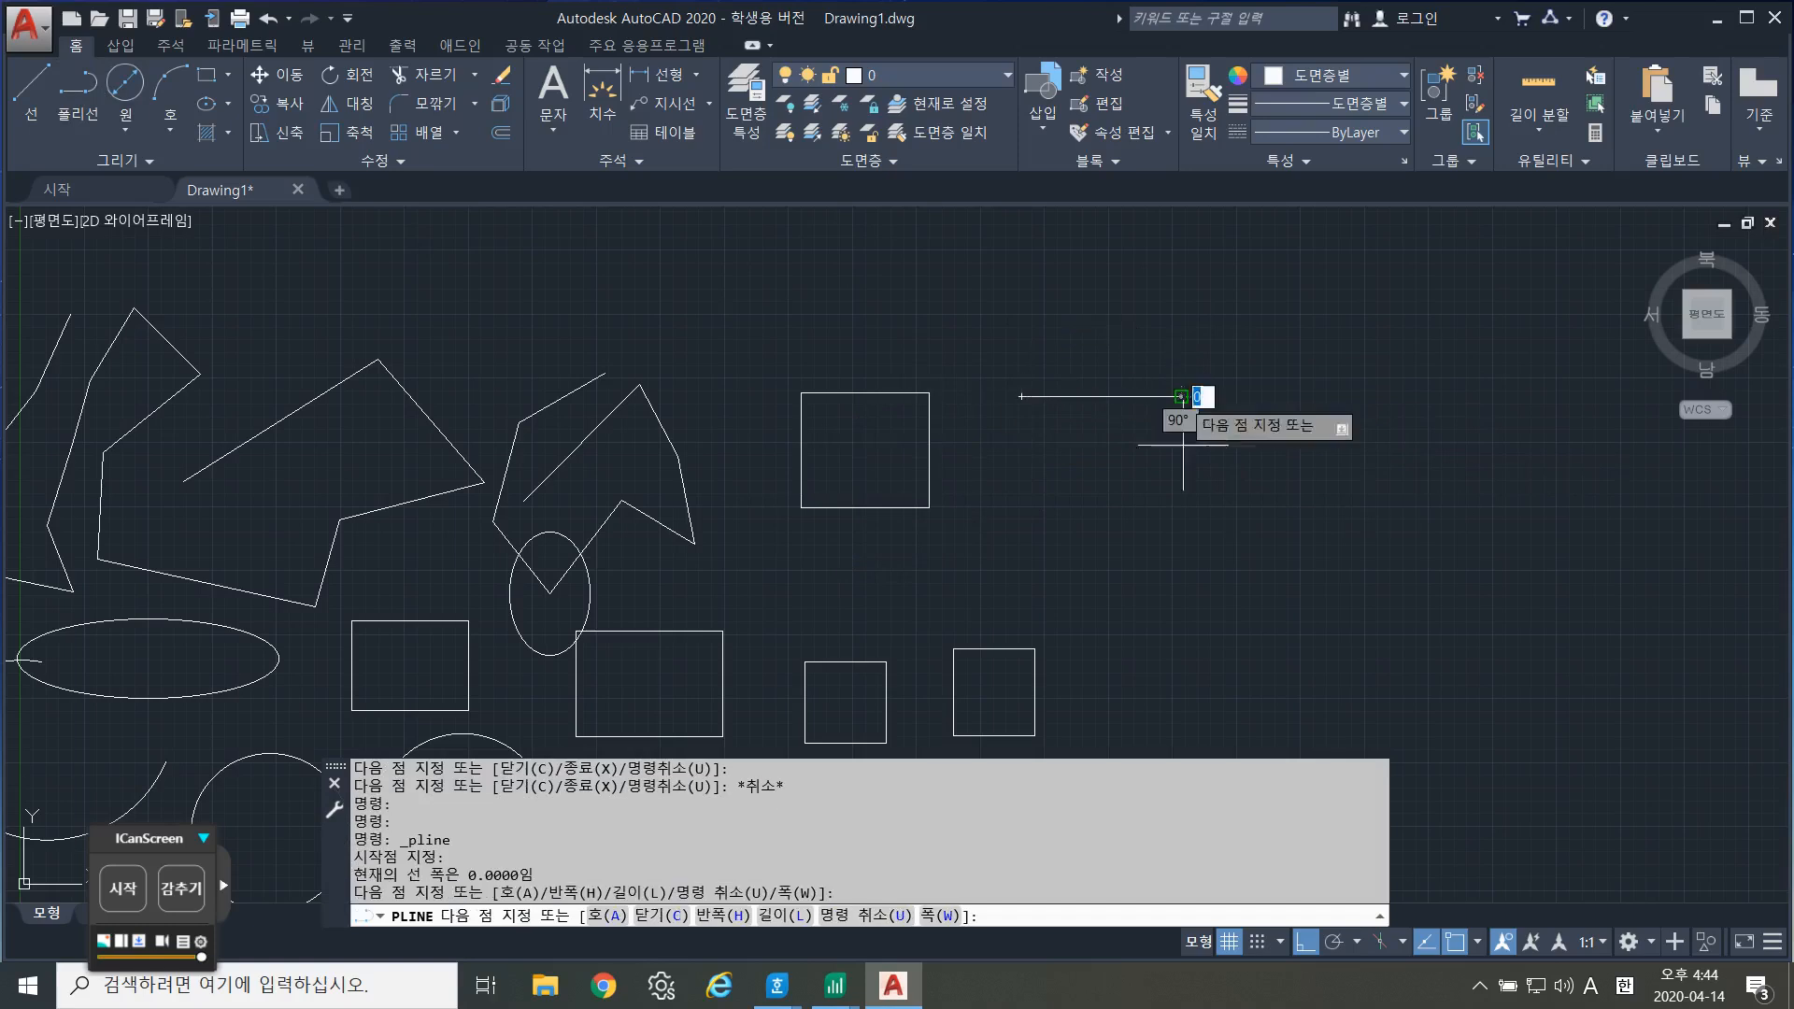
pyautogui.click(1181, 396)
pyautogui.click(1084, 501)
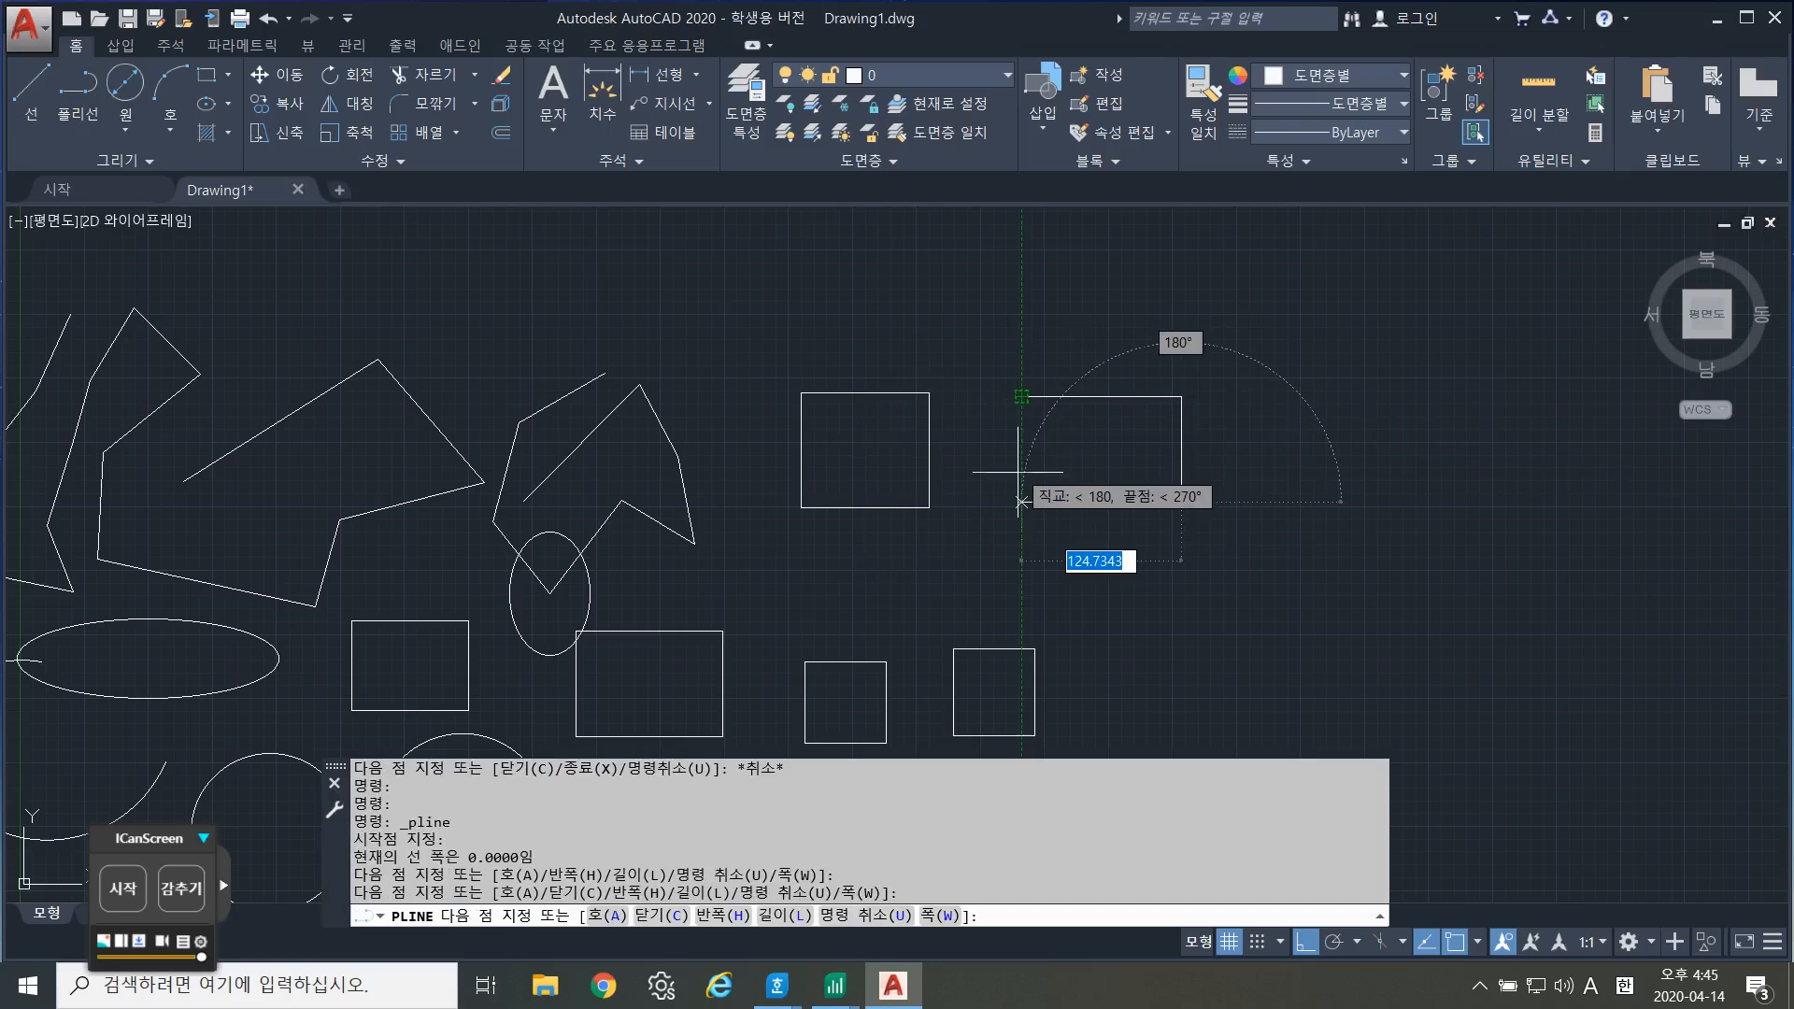
pyautogui.click(1023, 502)
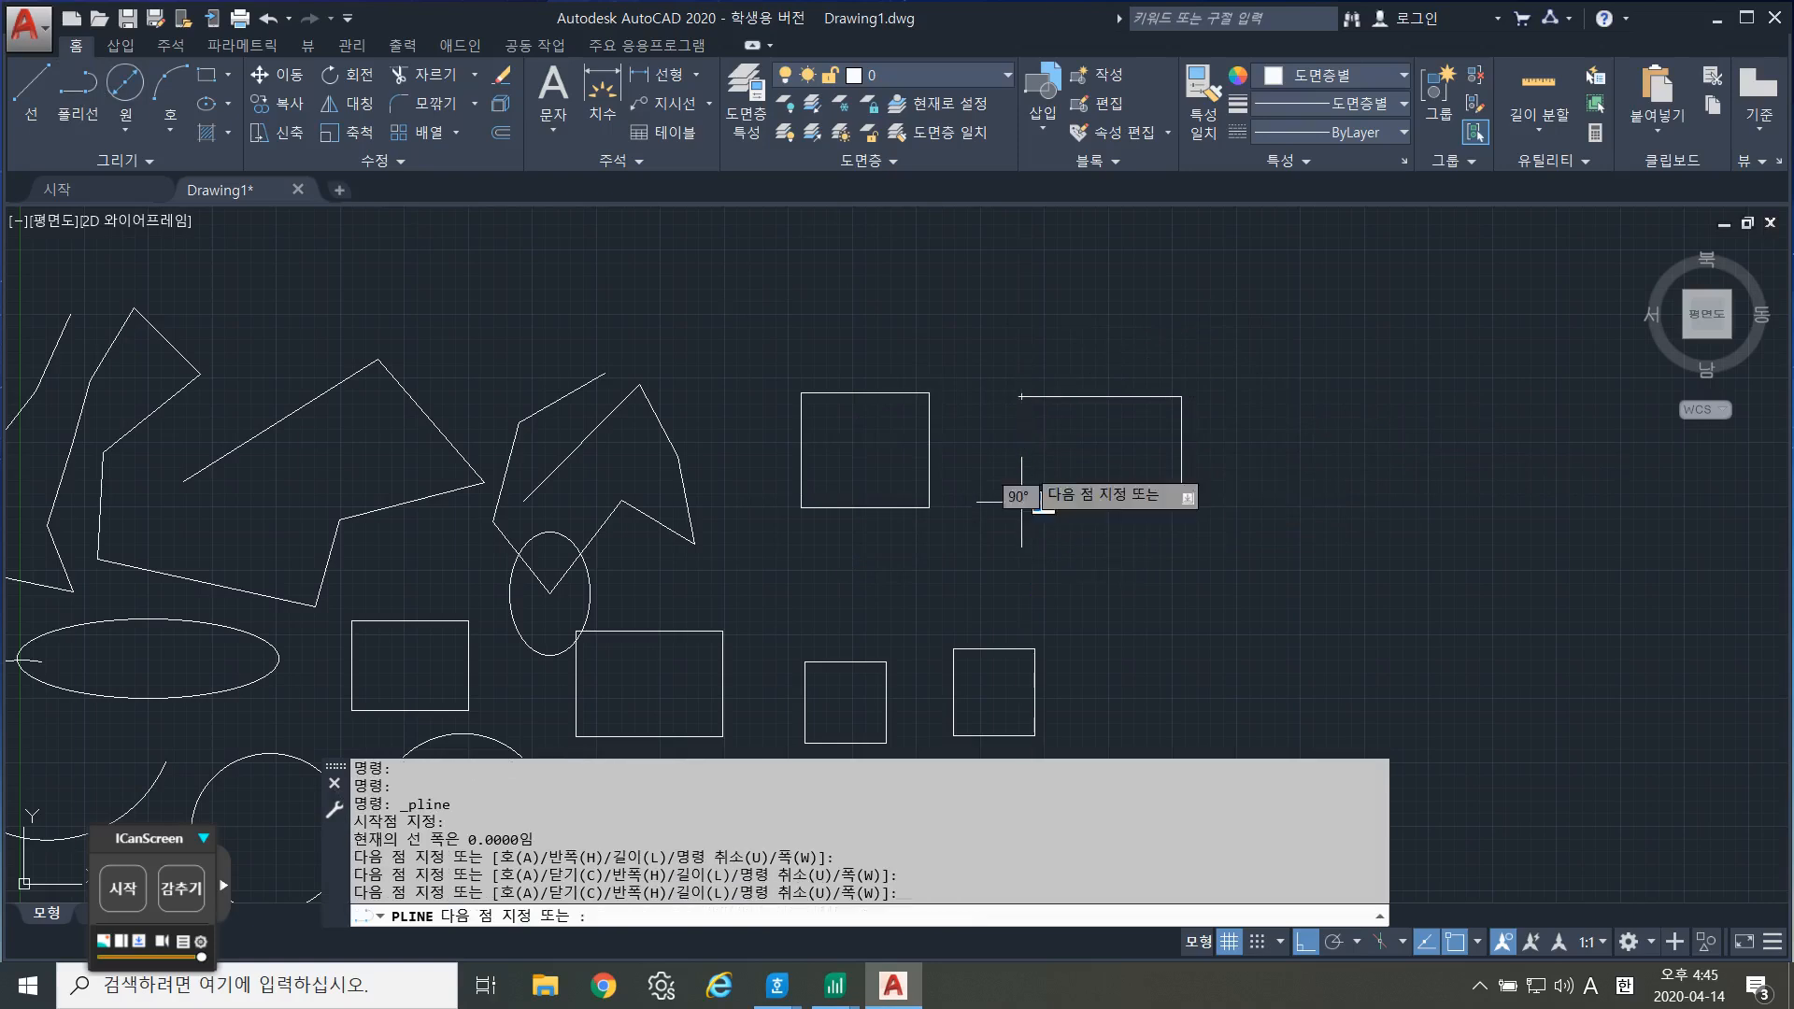
pyautogui.click(1022, 396)
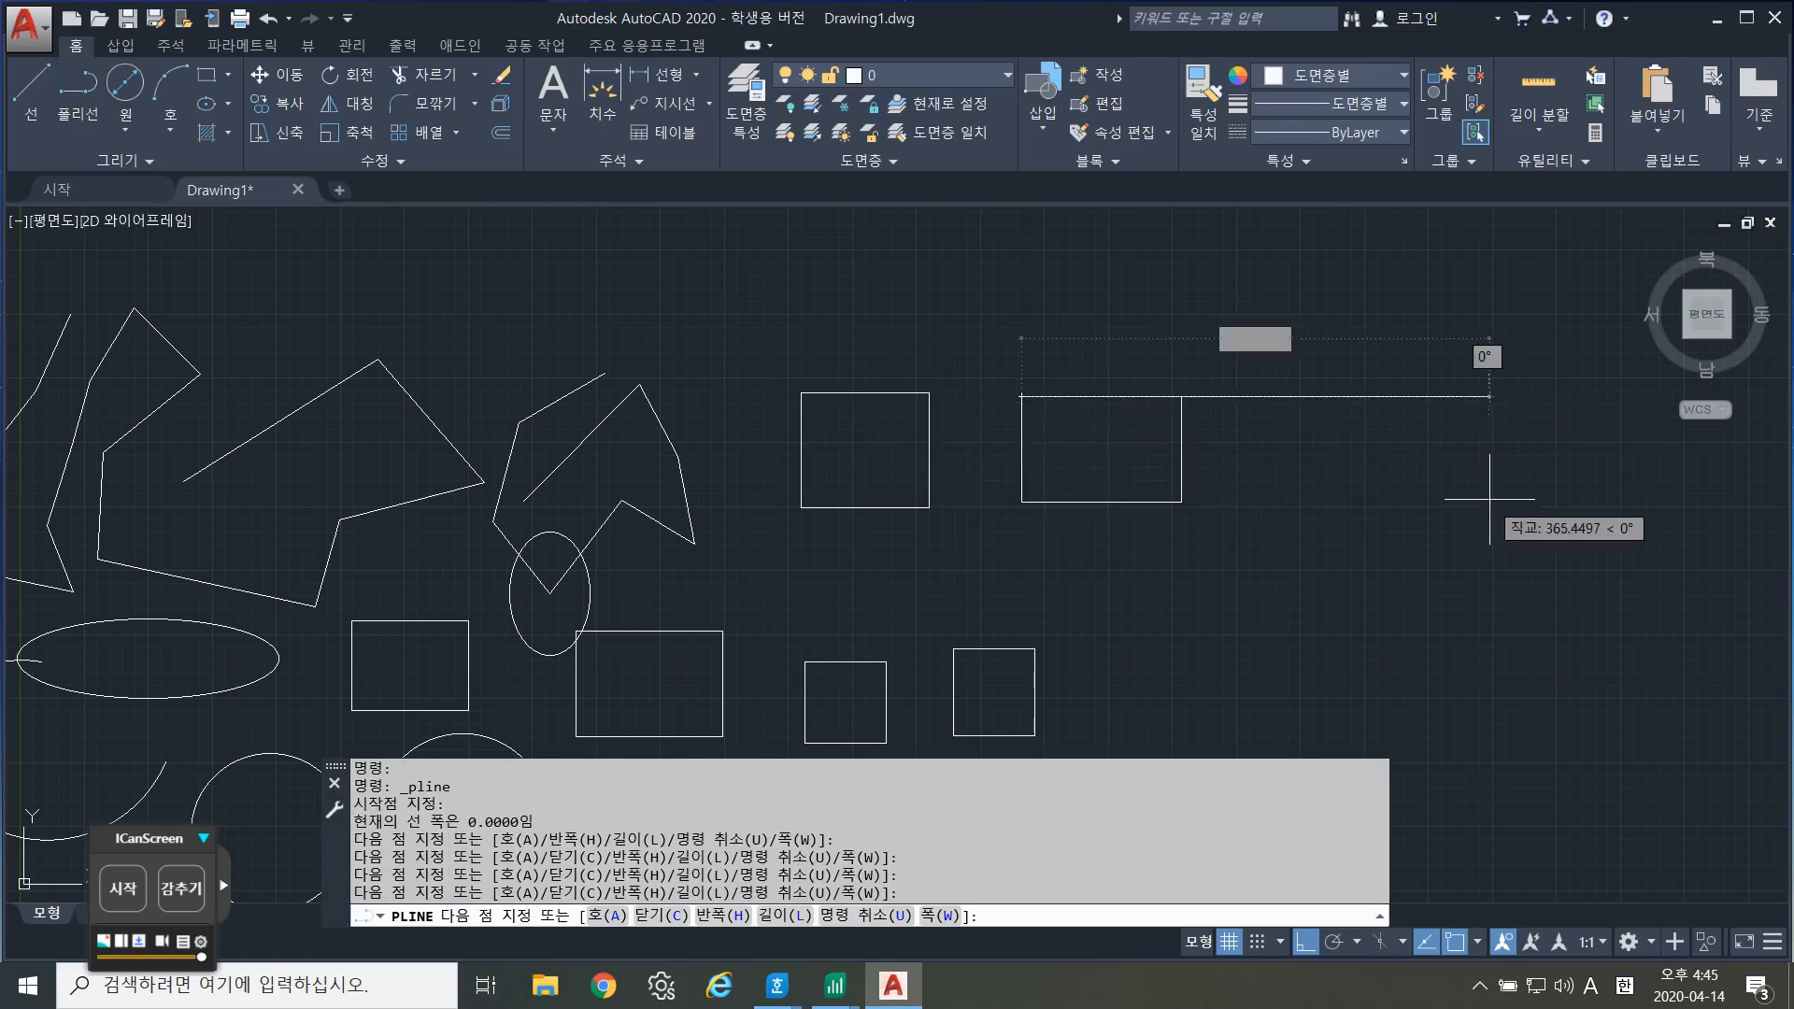
pyautogui.press('Escape')
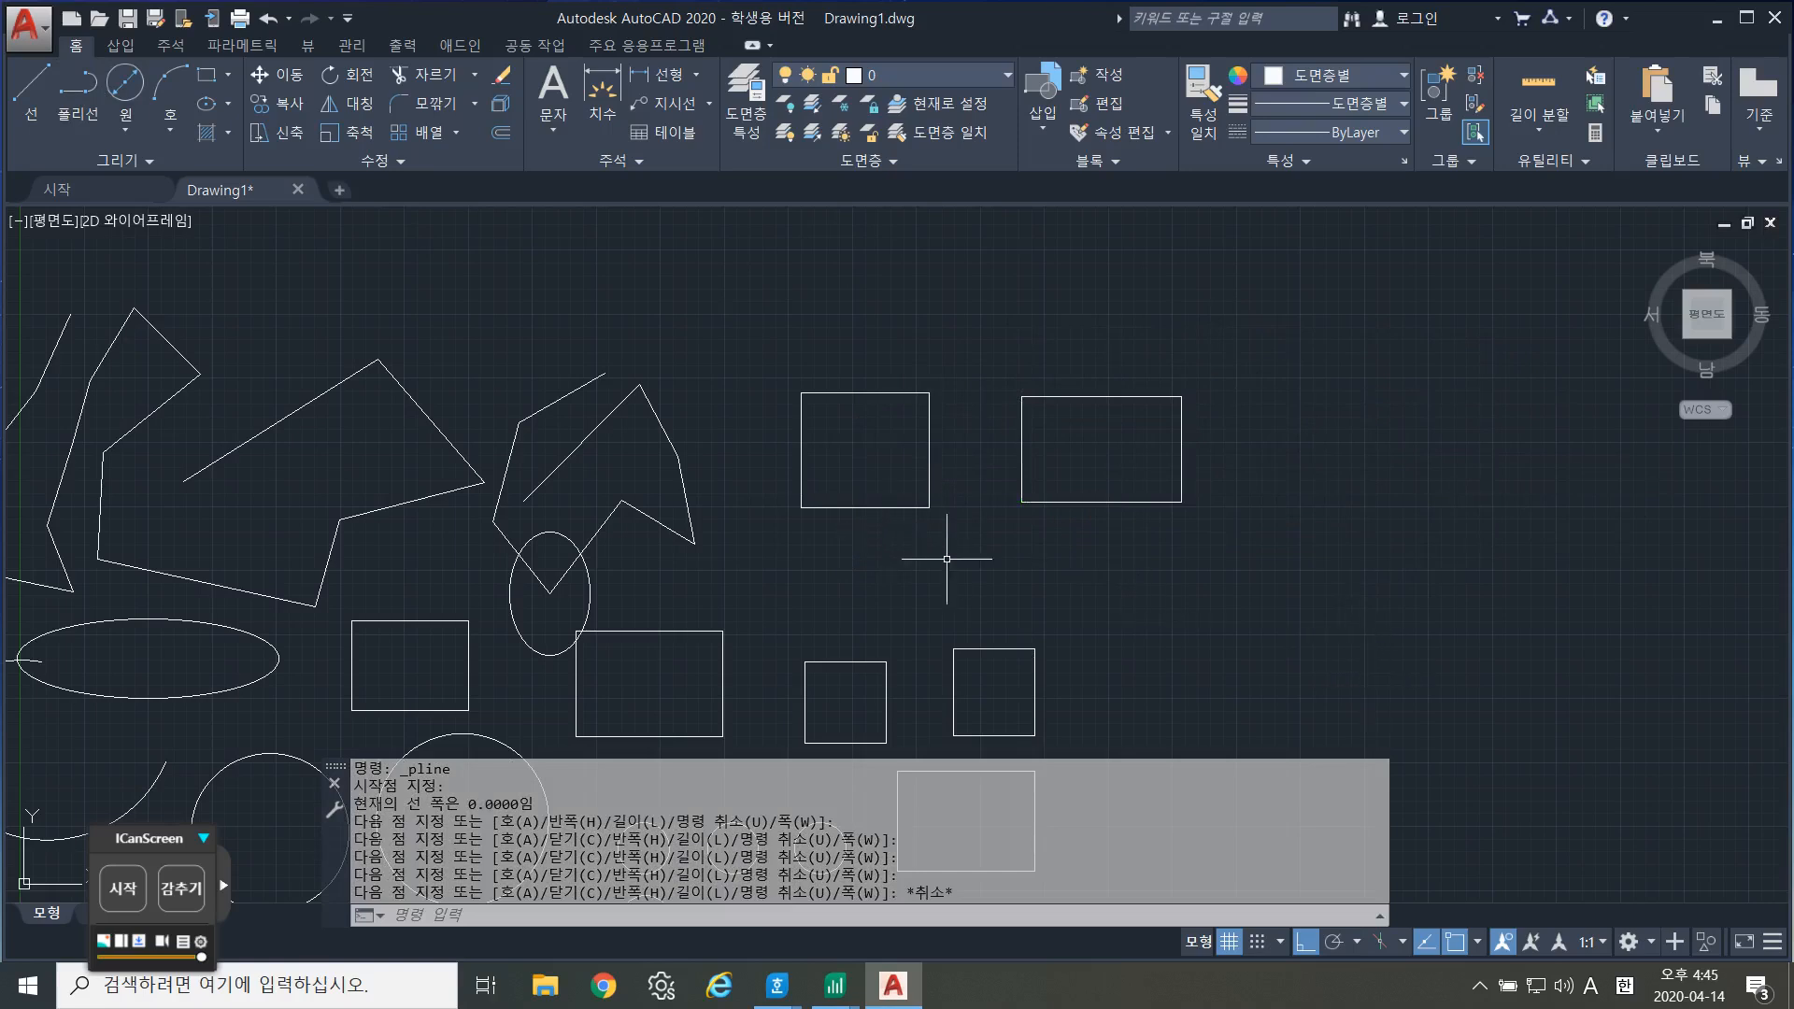
# Select the bottom, right and top sides of the four-line rectangle one by one, and clear the selection.
pyautogui.click(869, 507)
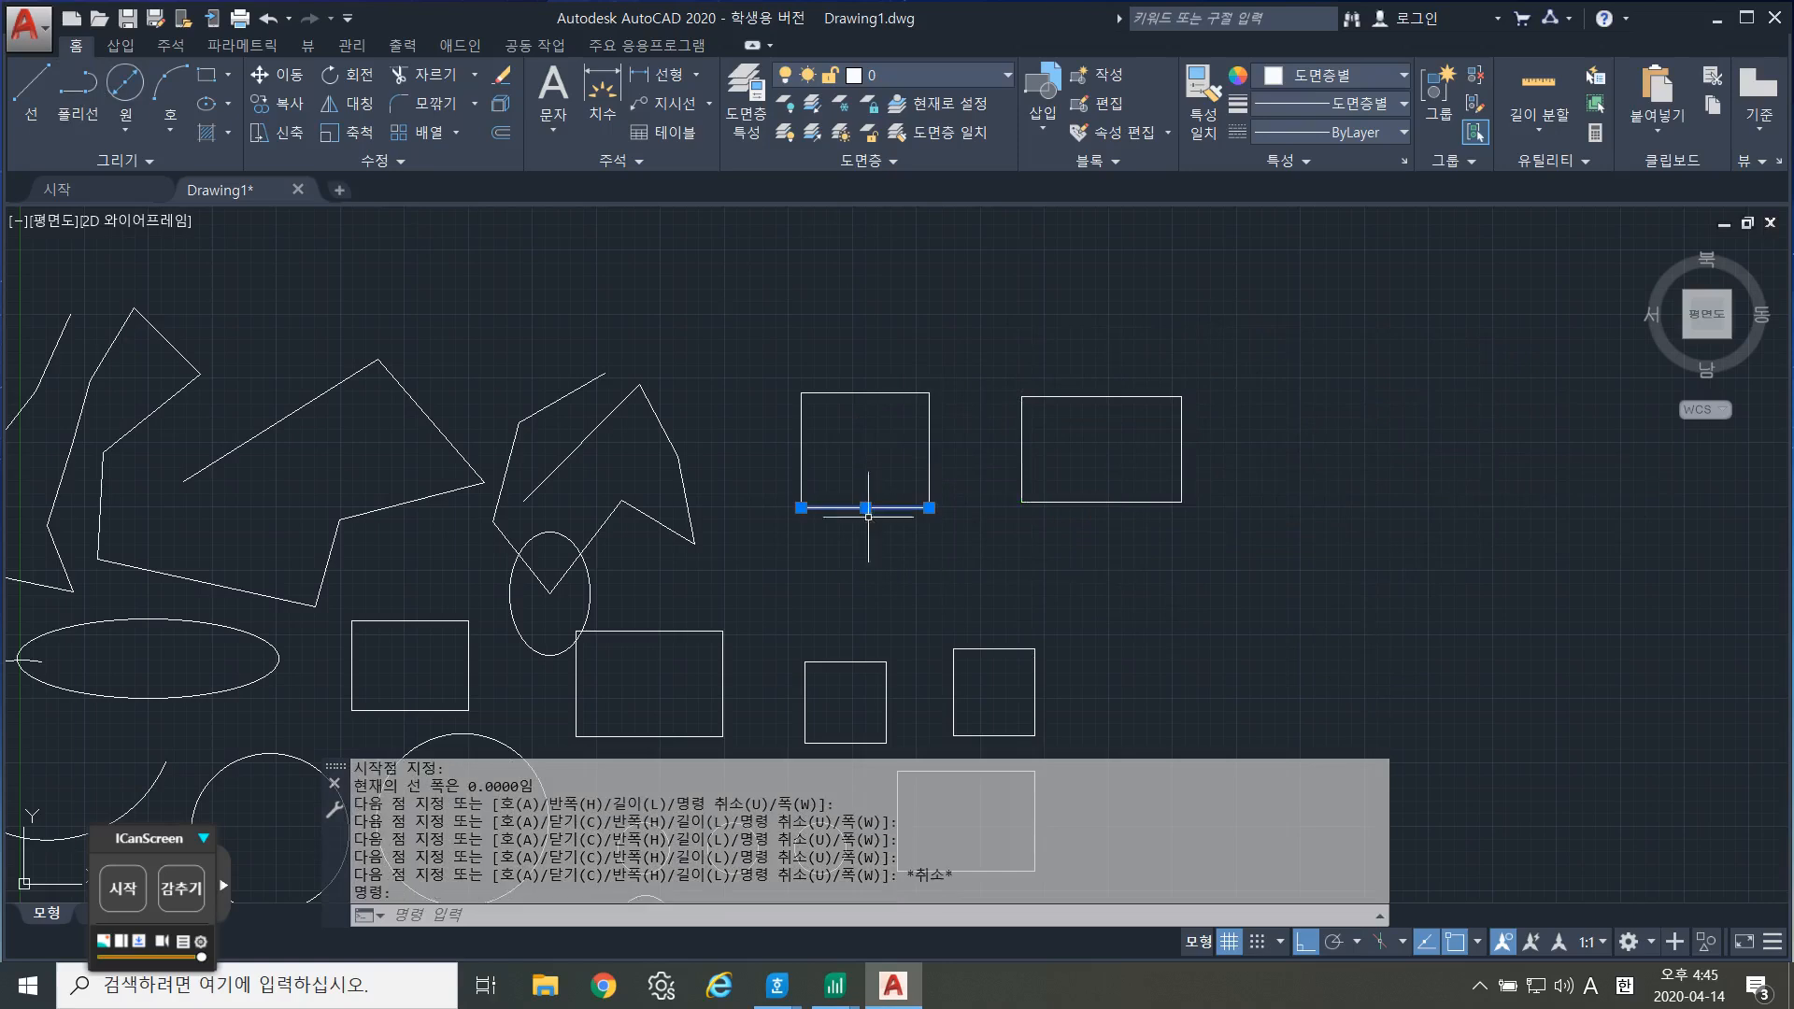
pyautogui.click(929, 452)
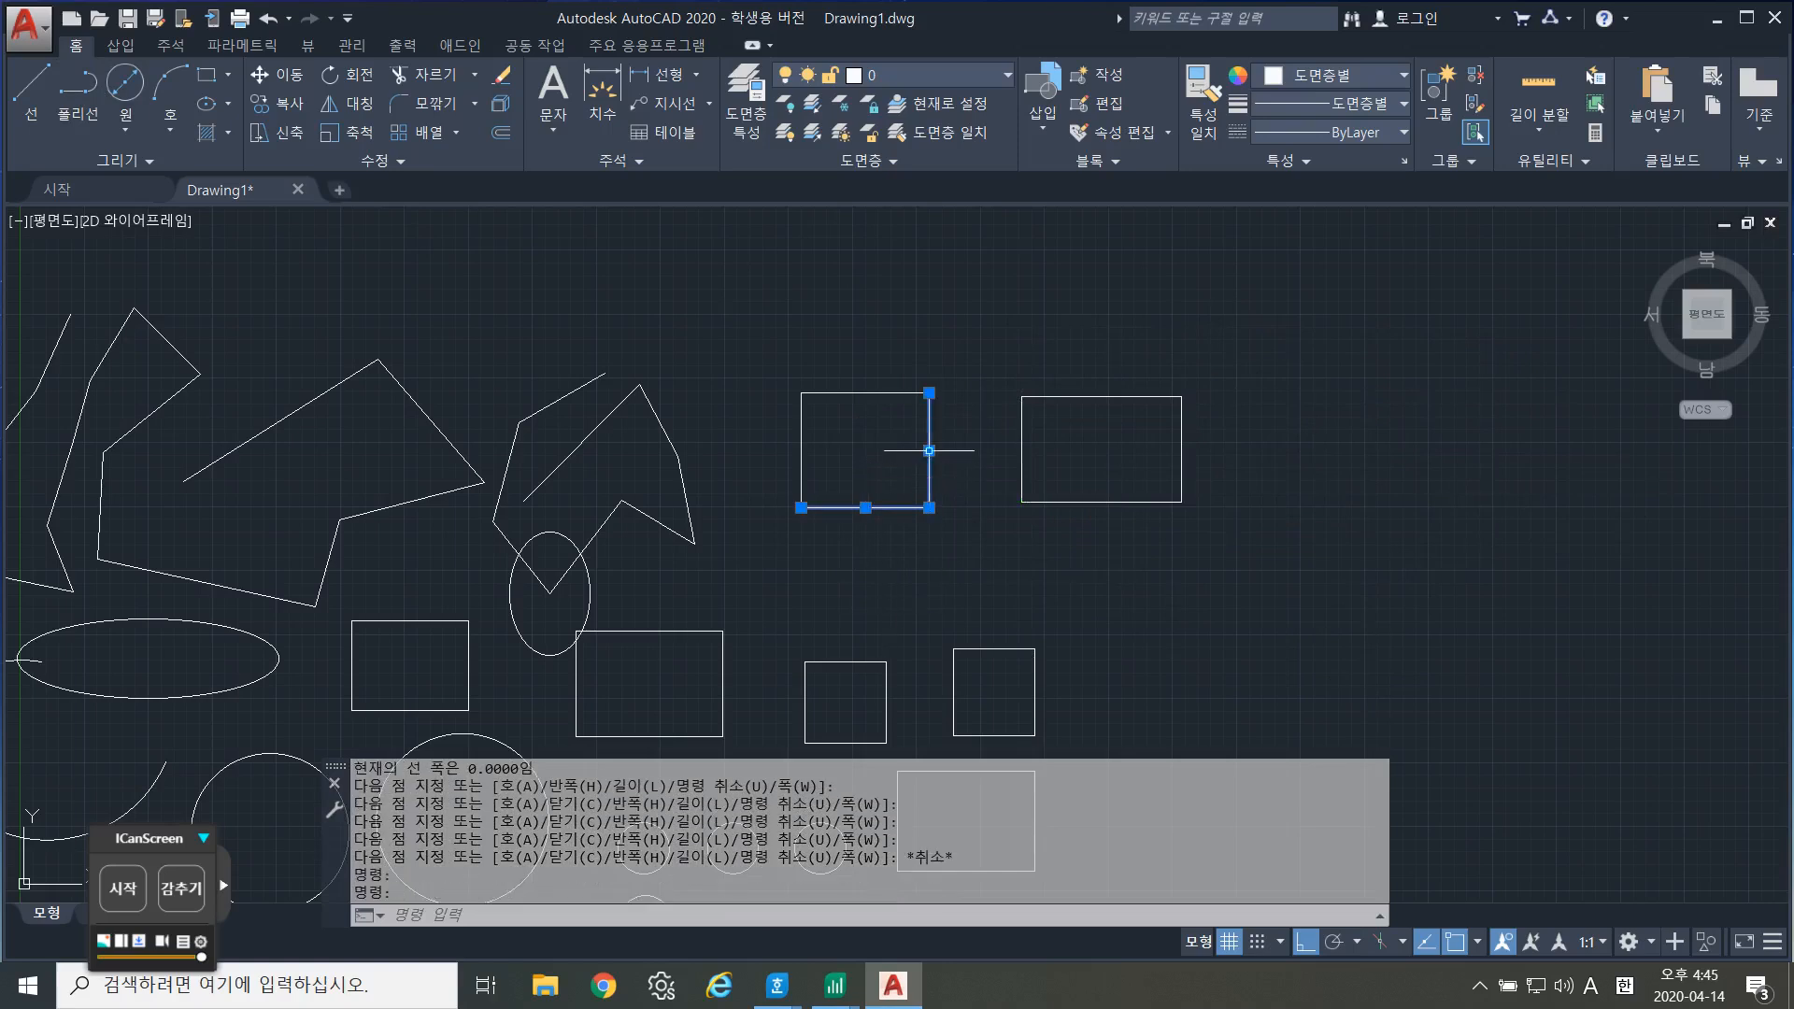
pyautogui.click(883, 391)
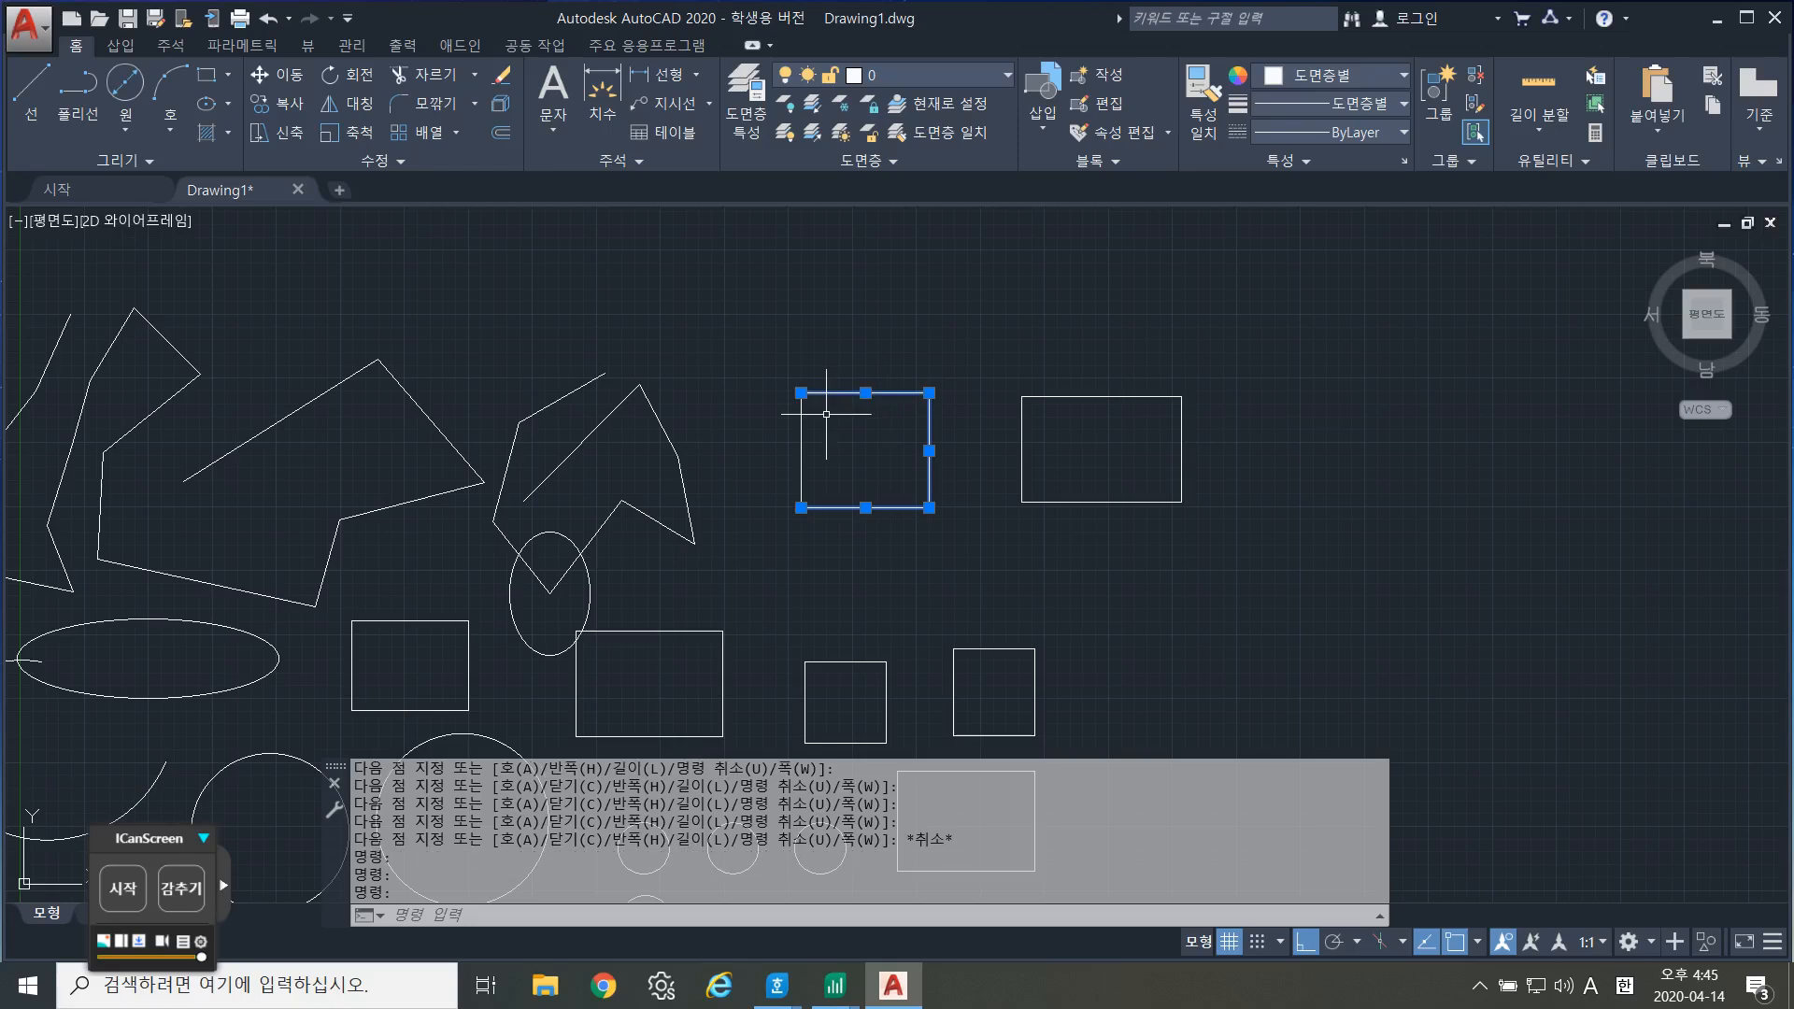
pyautogui.click(922, 331)
pyautogui.press('Escape')
pyautogui.press('Escape')
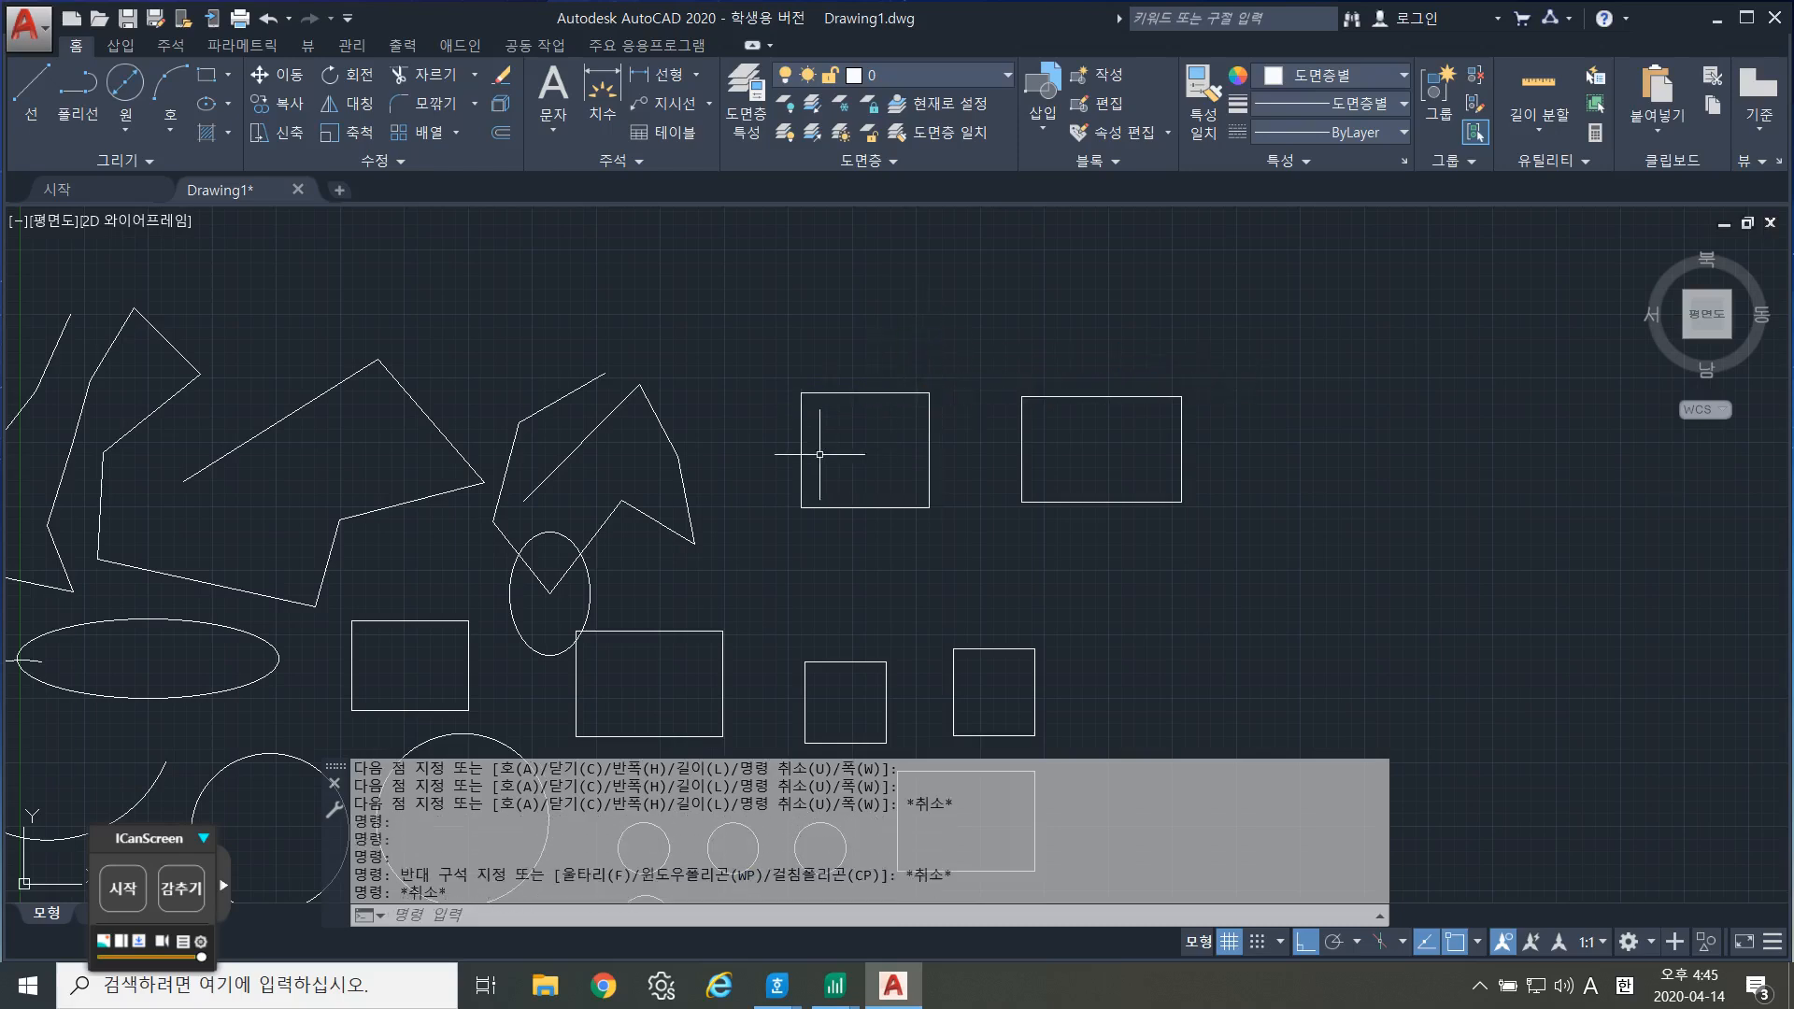
# Select the four-line rectangle's left and top sides individually again, clearing the selection each time.
pyautogui.click(799, 452)
pyautogui.press('Escape')
pyautogui.click(861, 384)
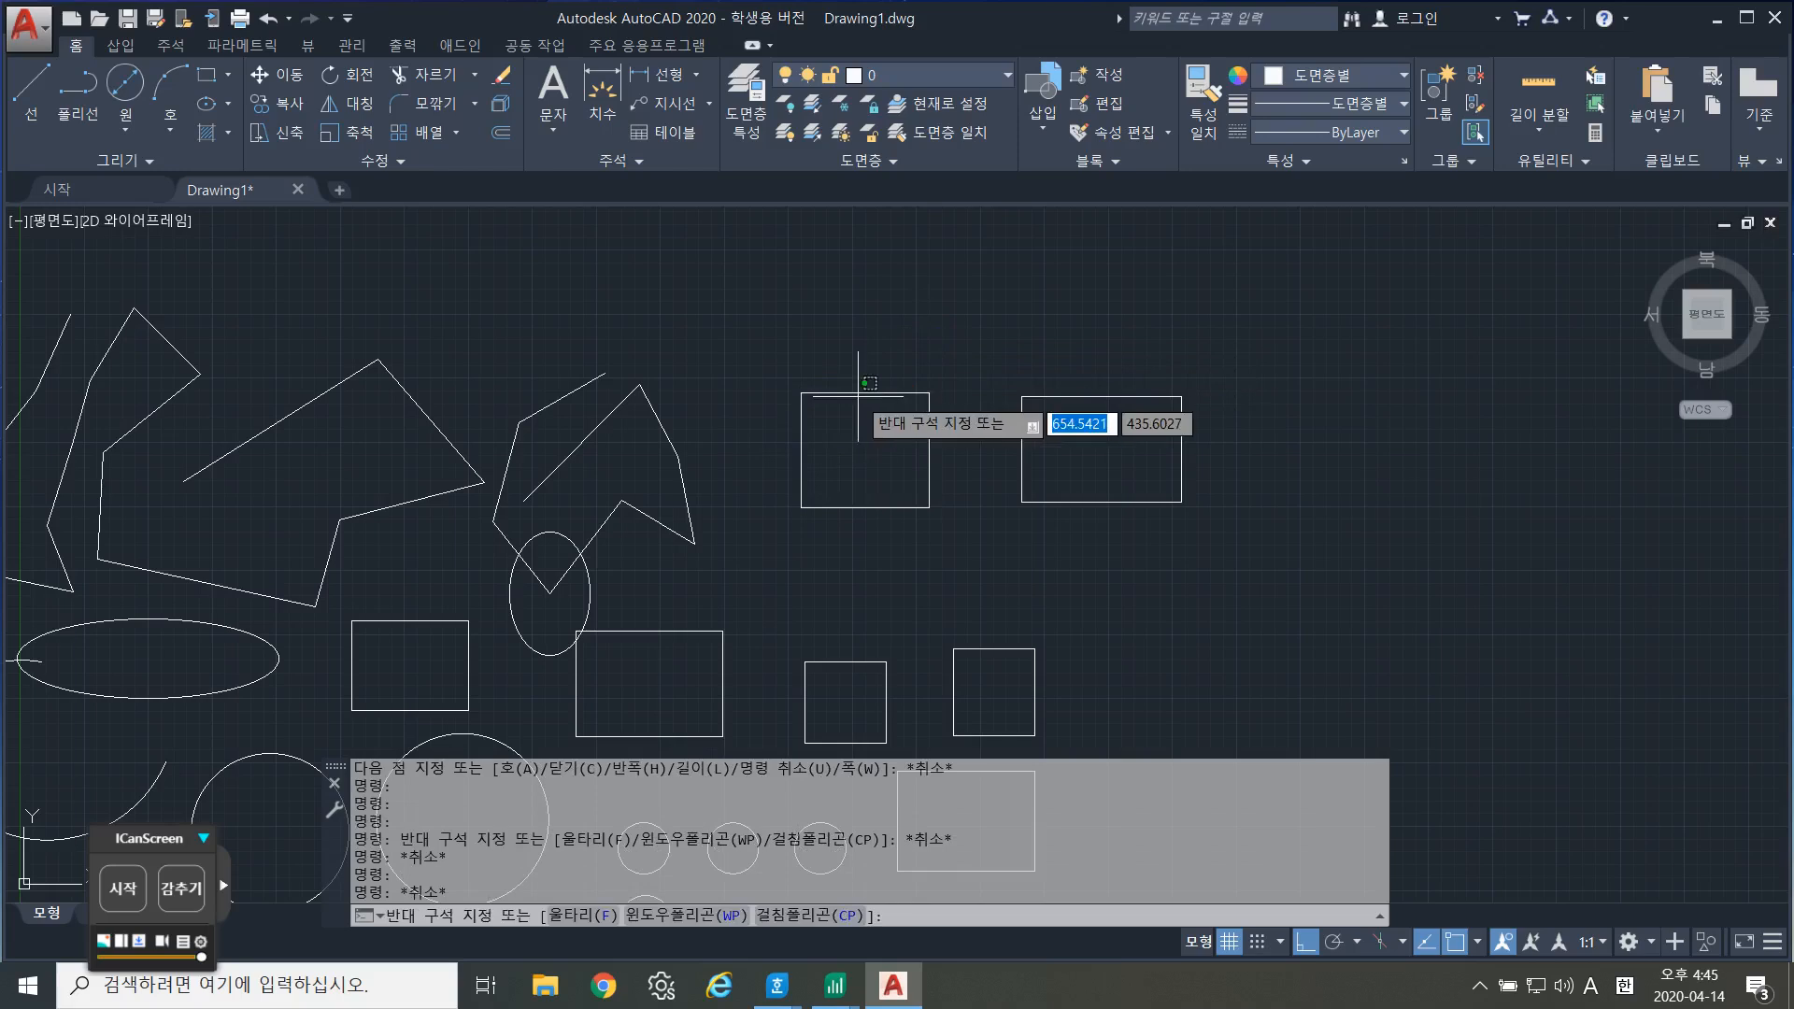
pyautogui.click(863, 392)
pyautogui.press('Escape')
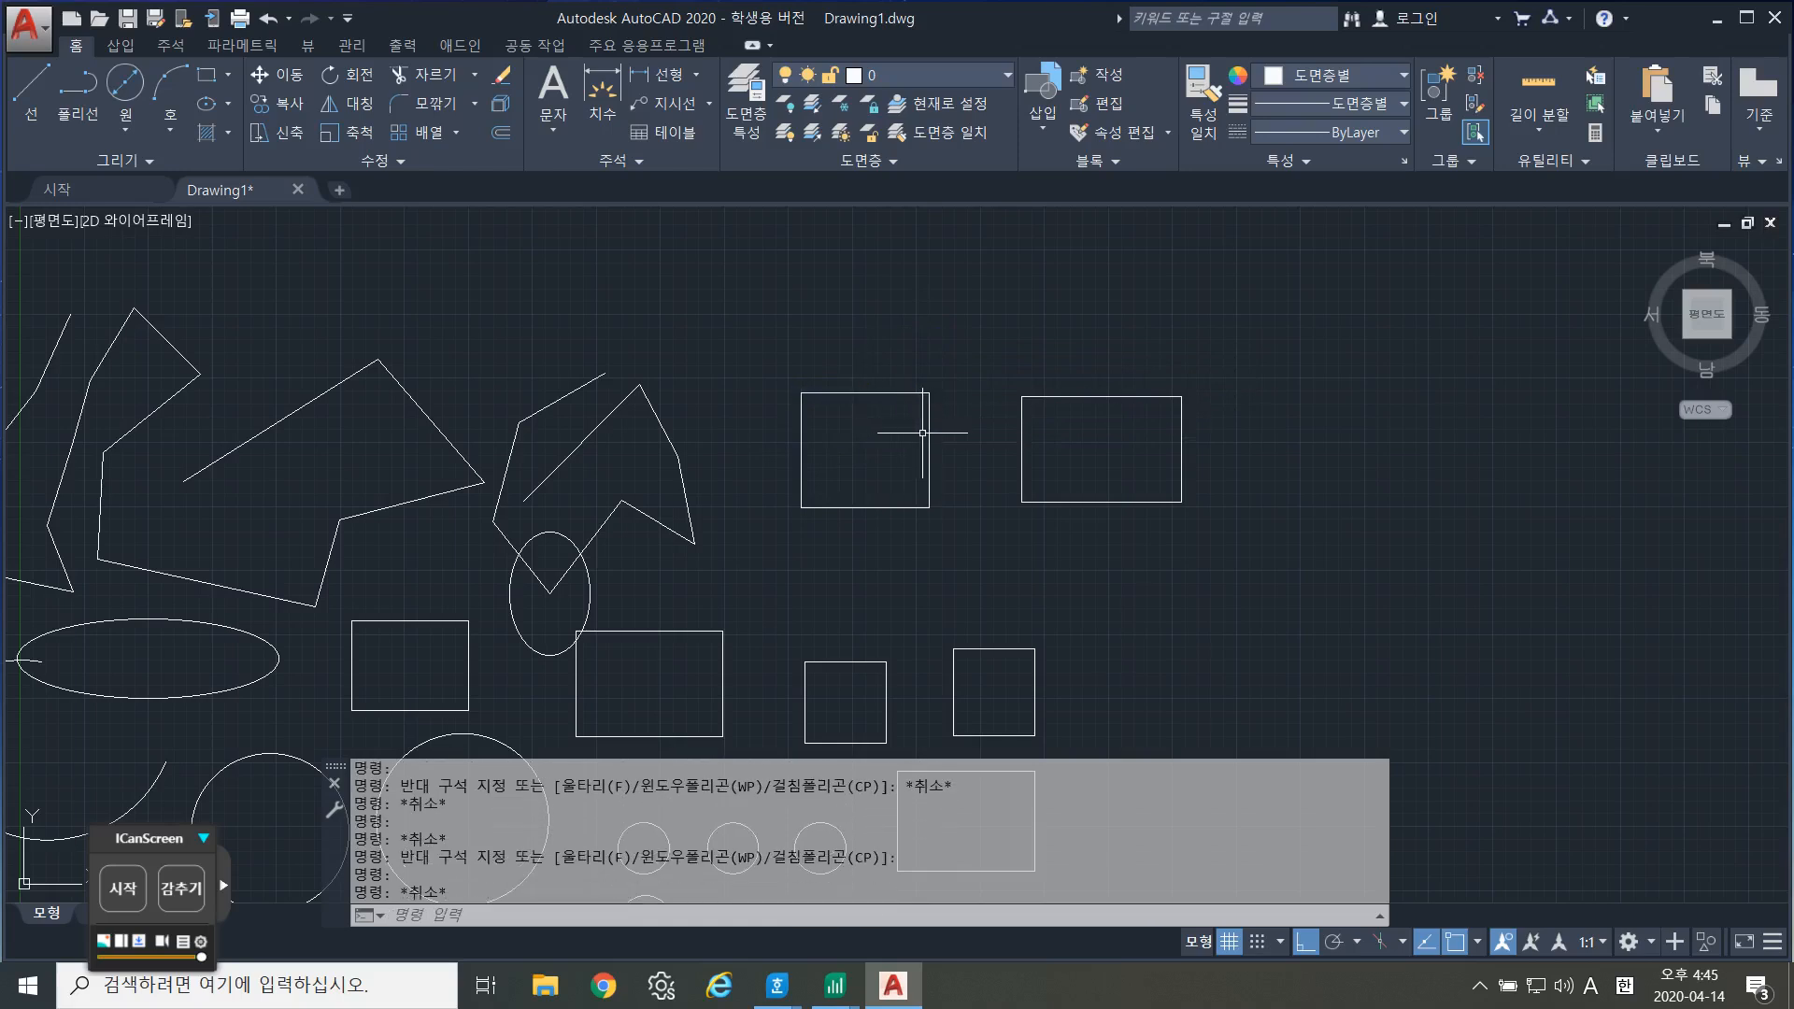
pyautogui.press('Escape')
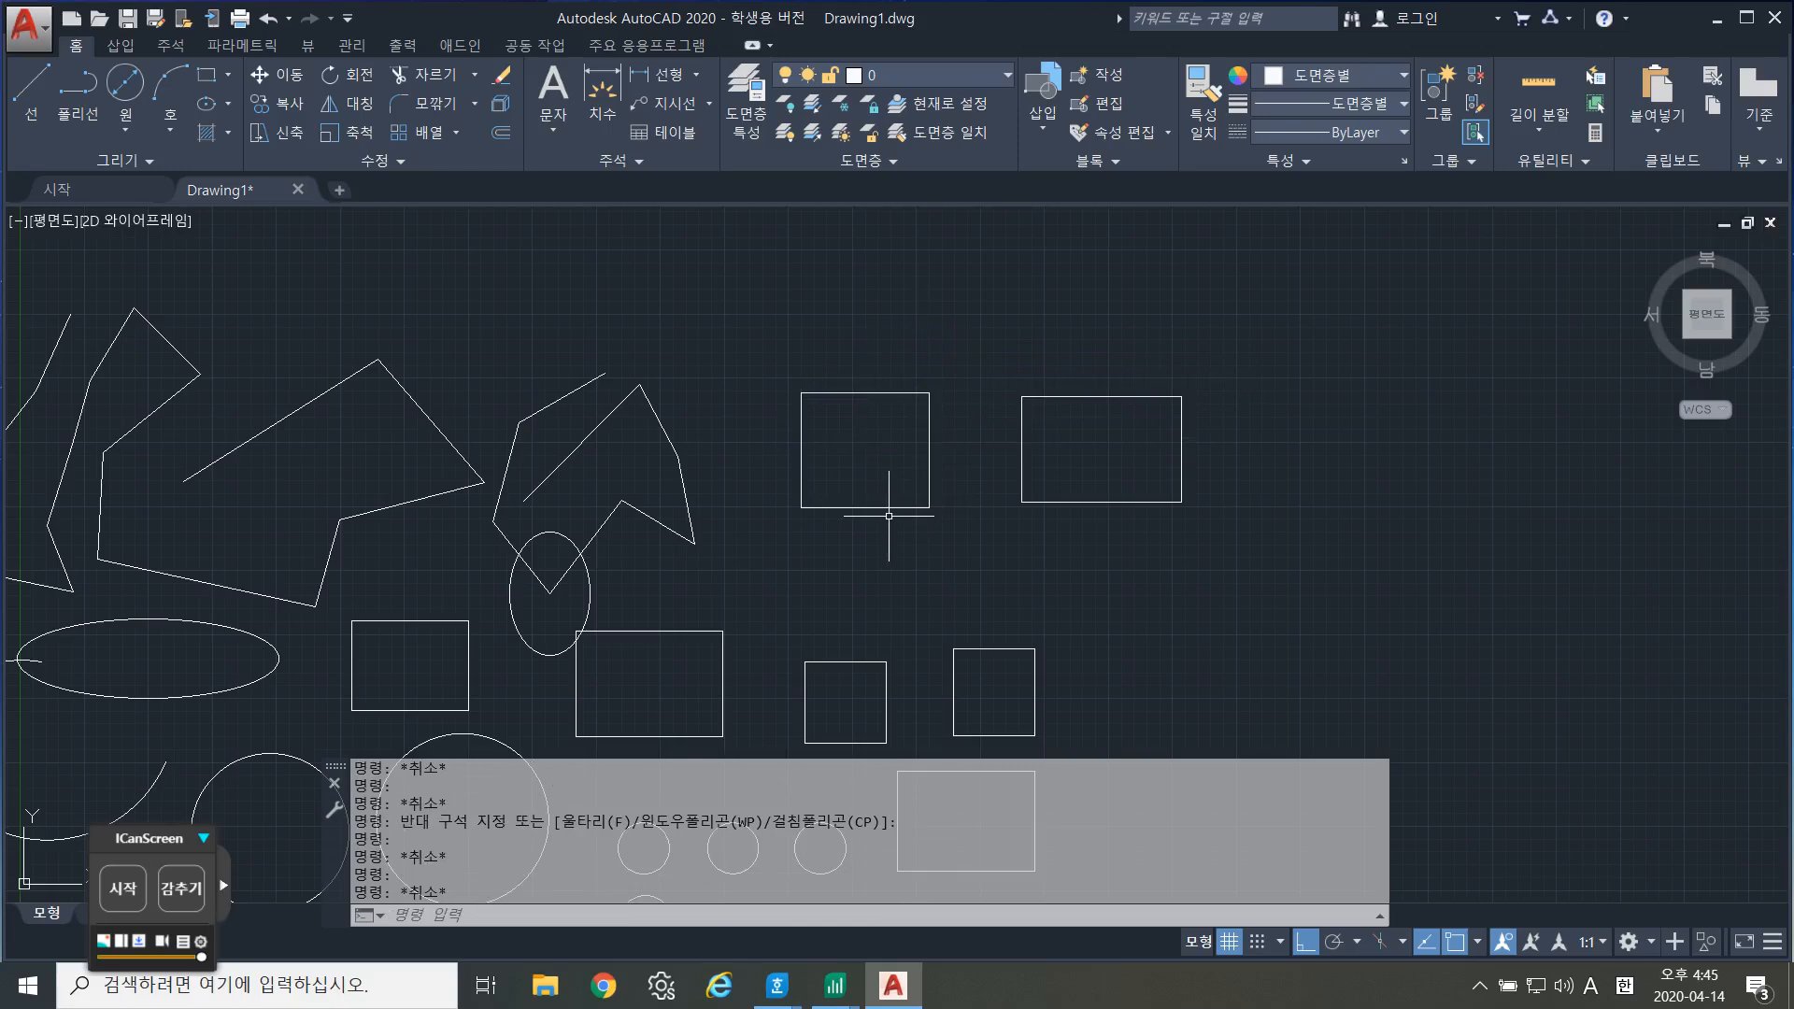
# Compare selecting the closed polyline rectangle with selecting the bottom side of the four-line rectangle, clearing the selection between picks.
pyautogui.click(1101, 502)
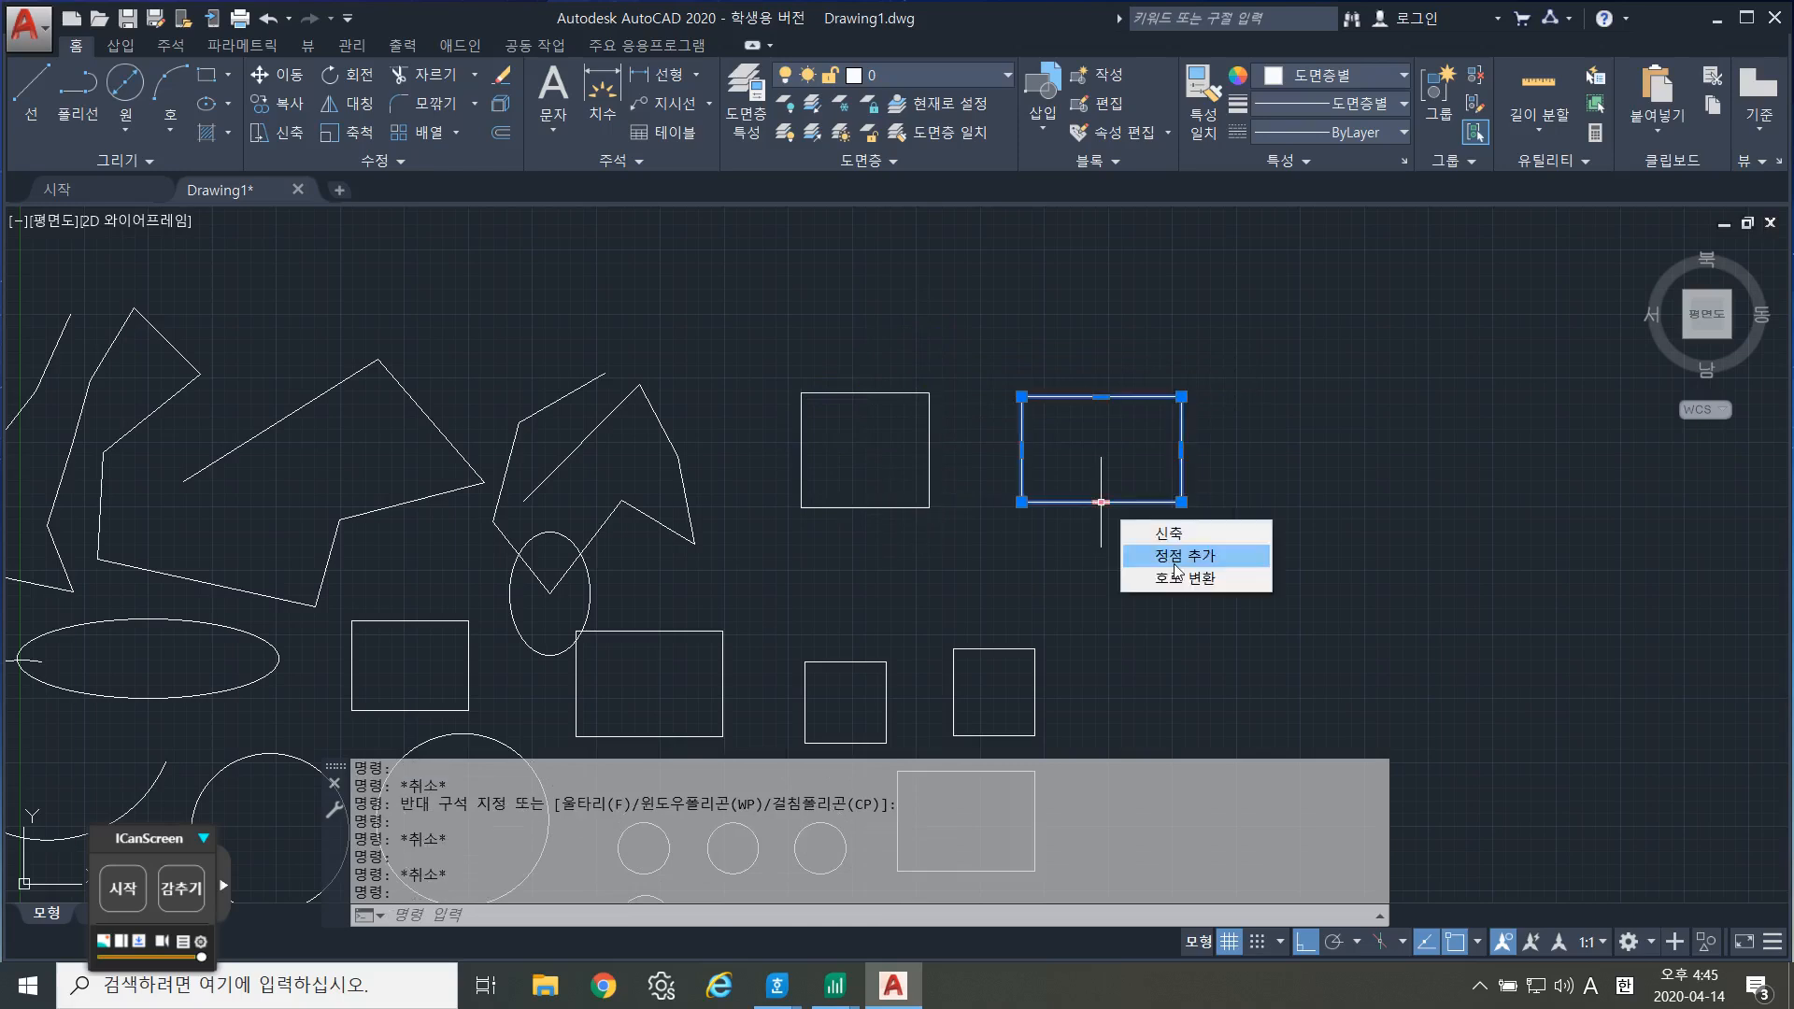
pyautogui.click(1053, 566)
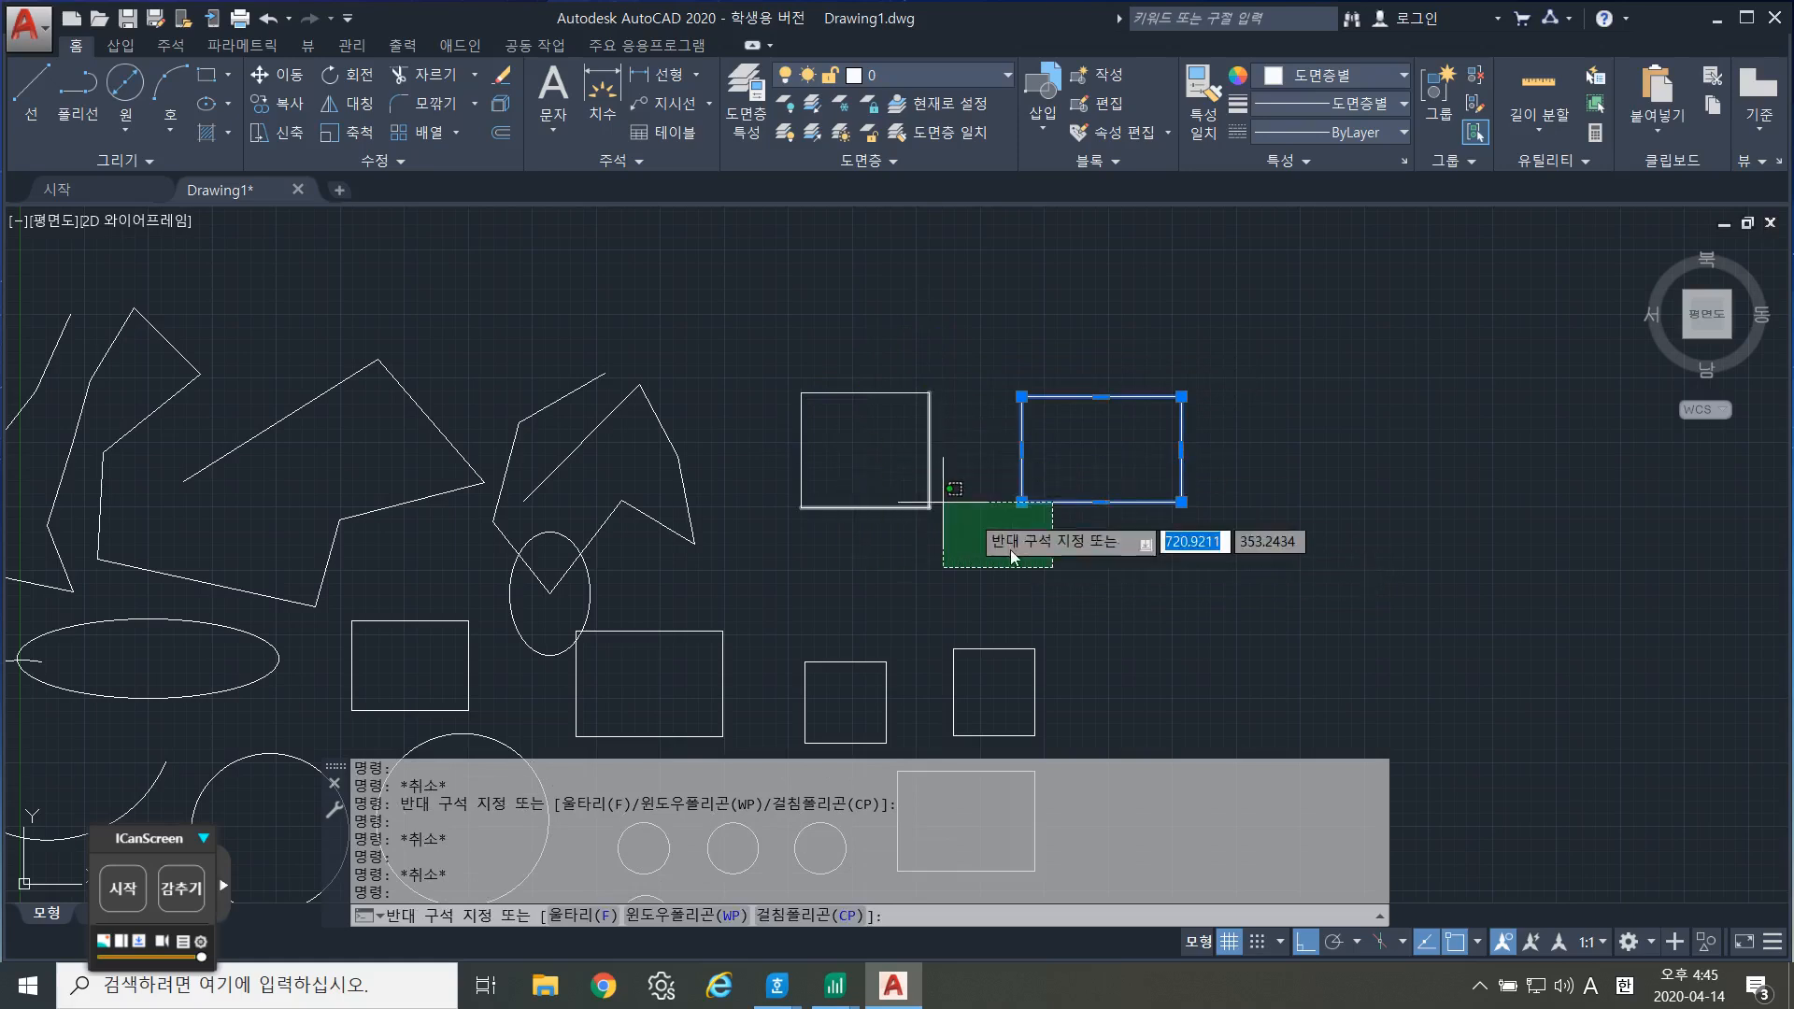
pyautogui.press('Escape')
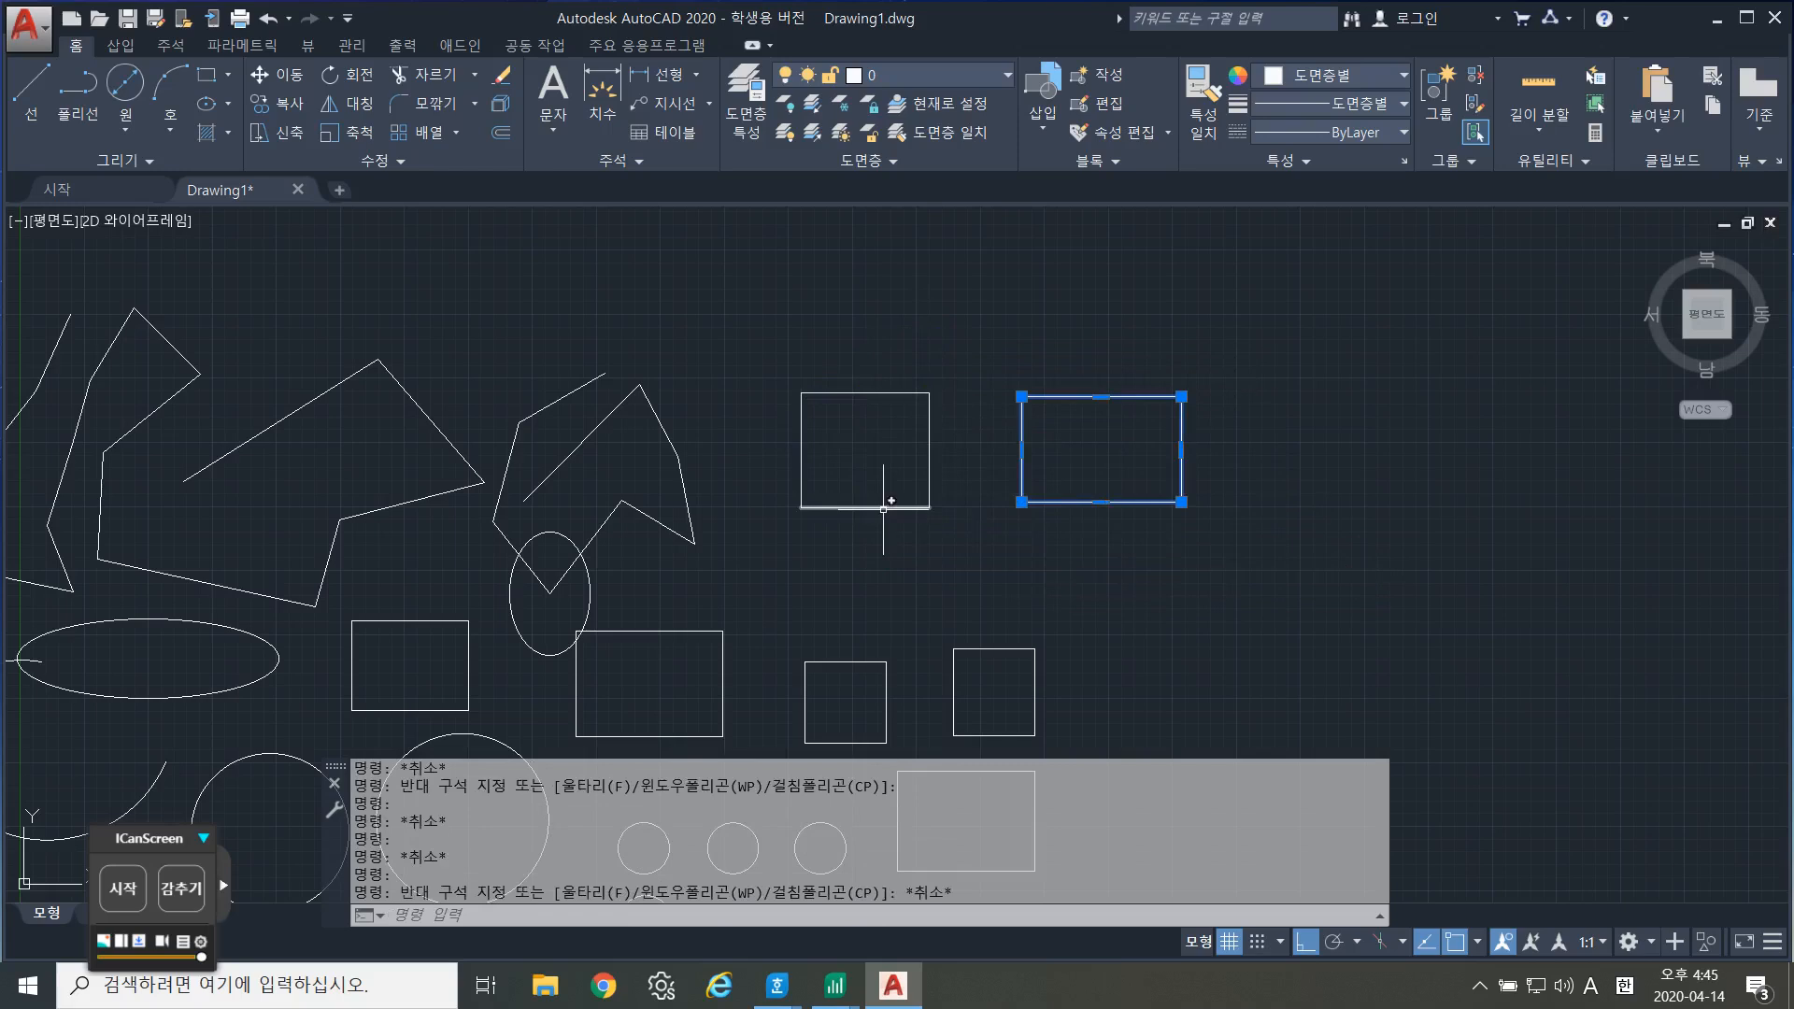
pyautogui.click(883, 508)
pyautogui.press('Escape')
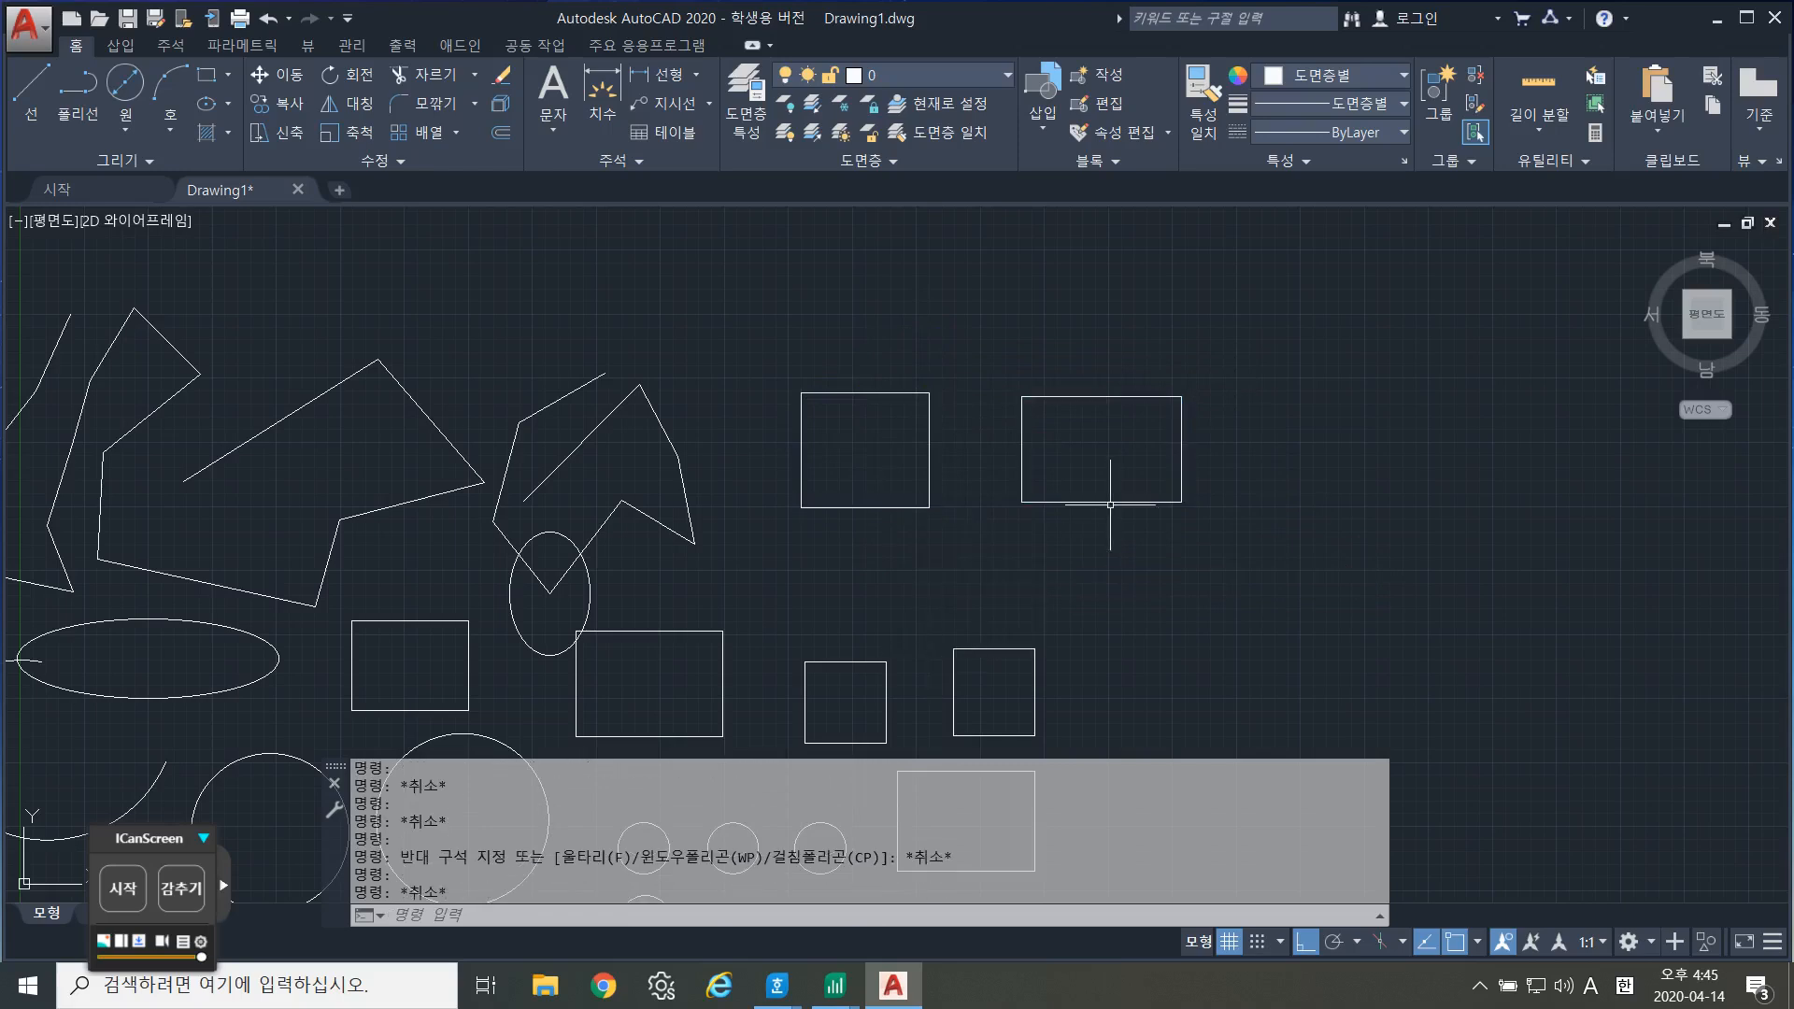
pyautogui.click(1108, 502)
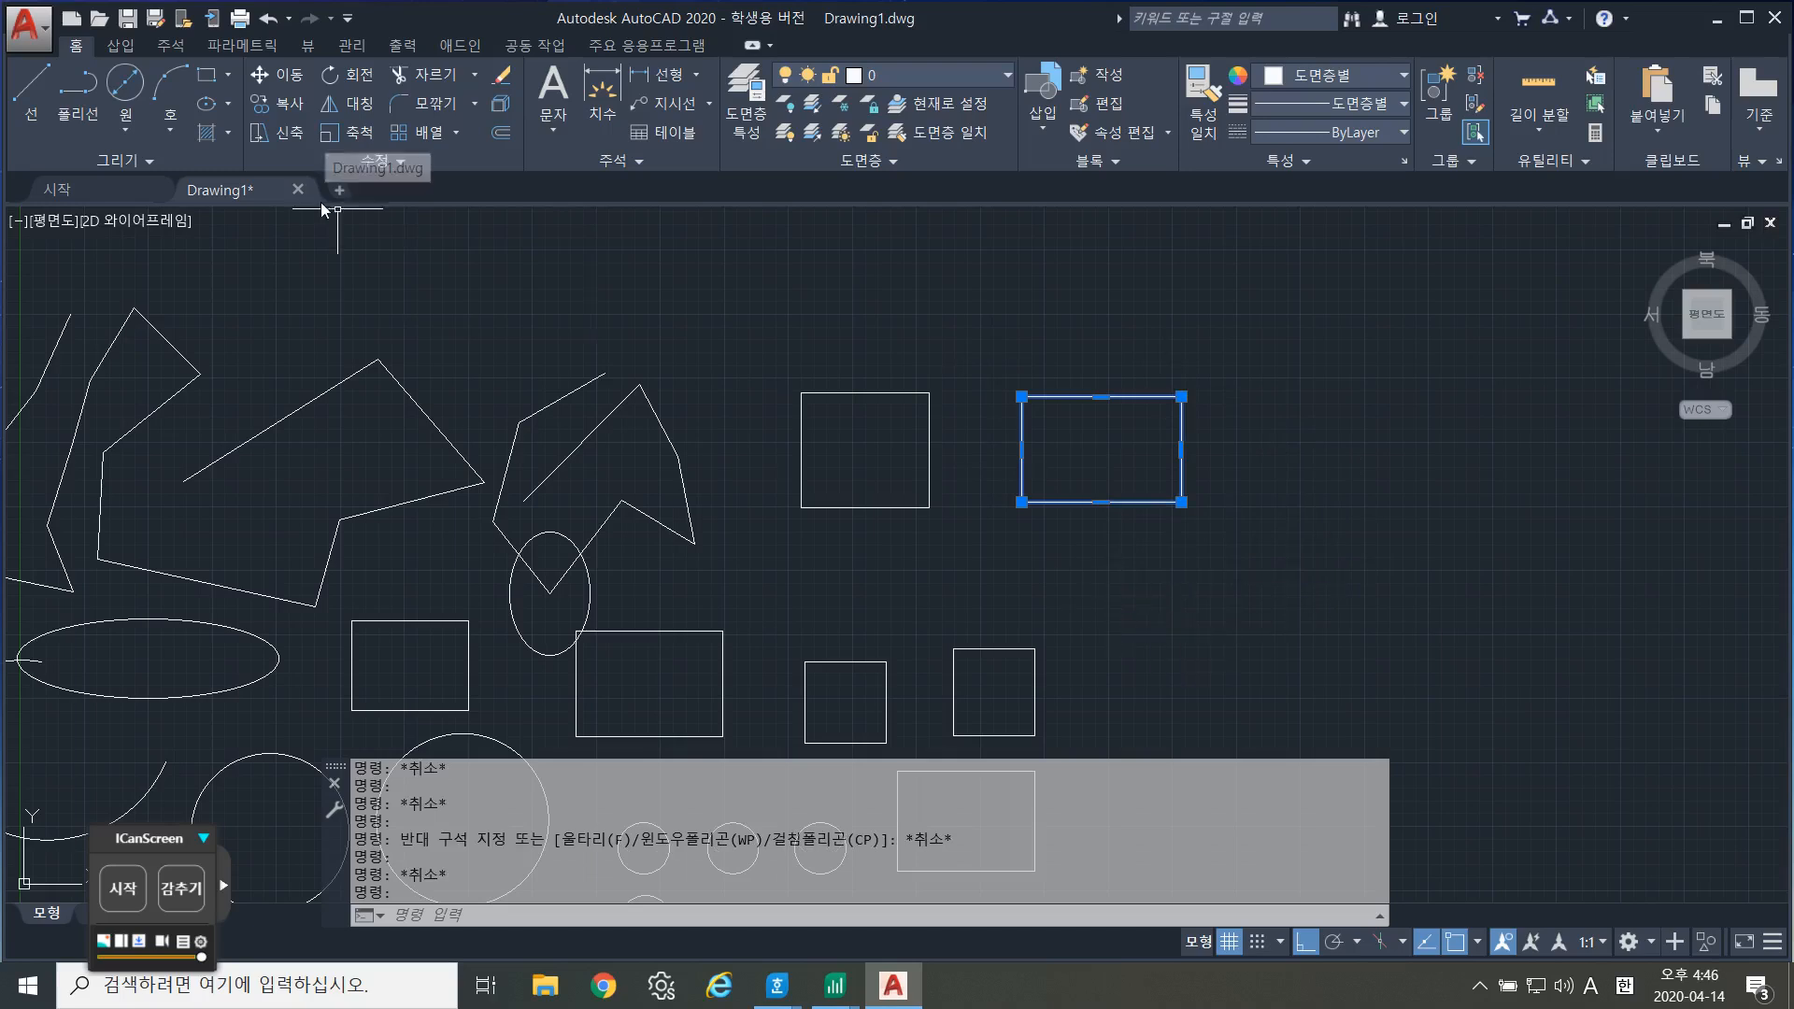
# Start a polyline beside the closed polyline rectangle with a vertical segment about 233 long downward, and continue with a semicircular arc curving rightward.
pyautogui.click(92, 77)
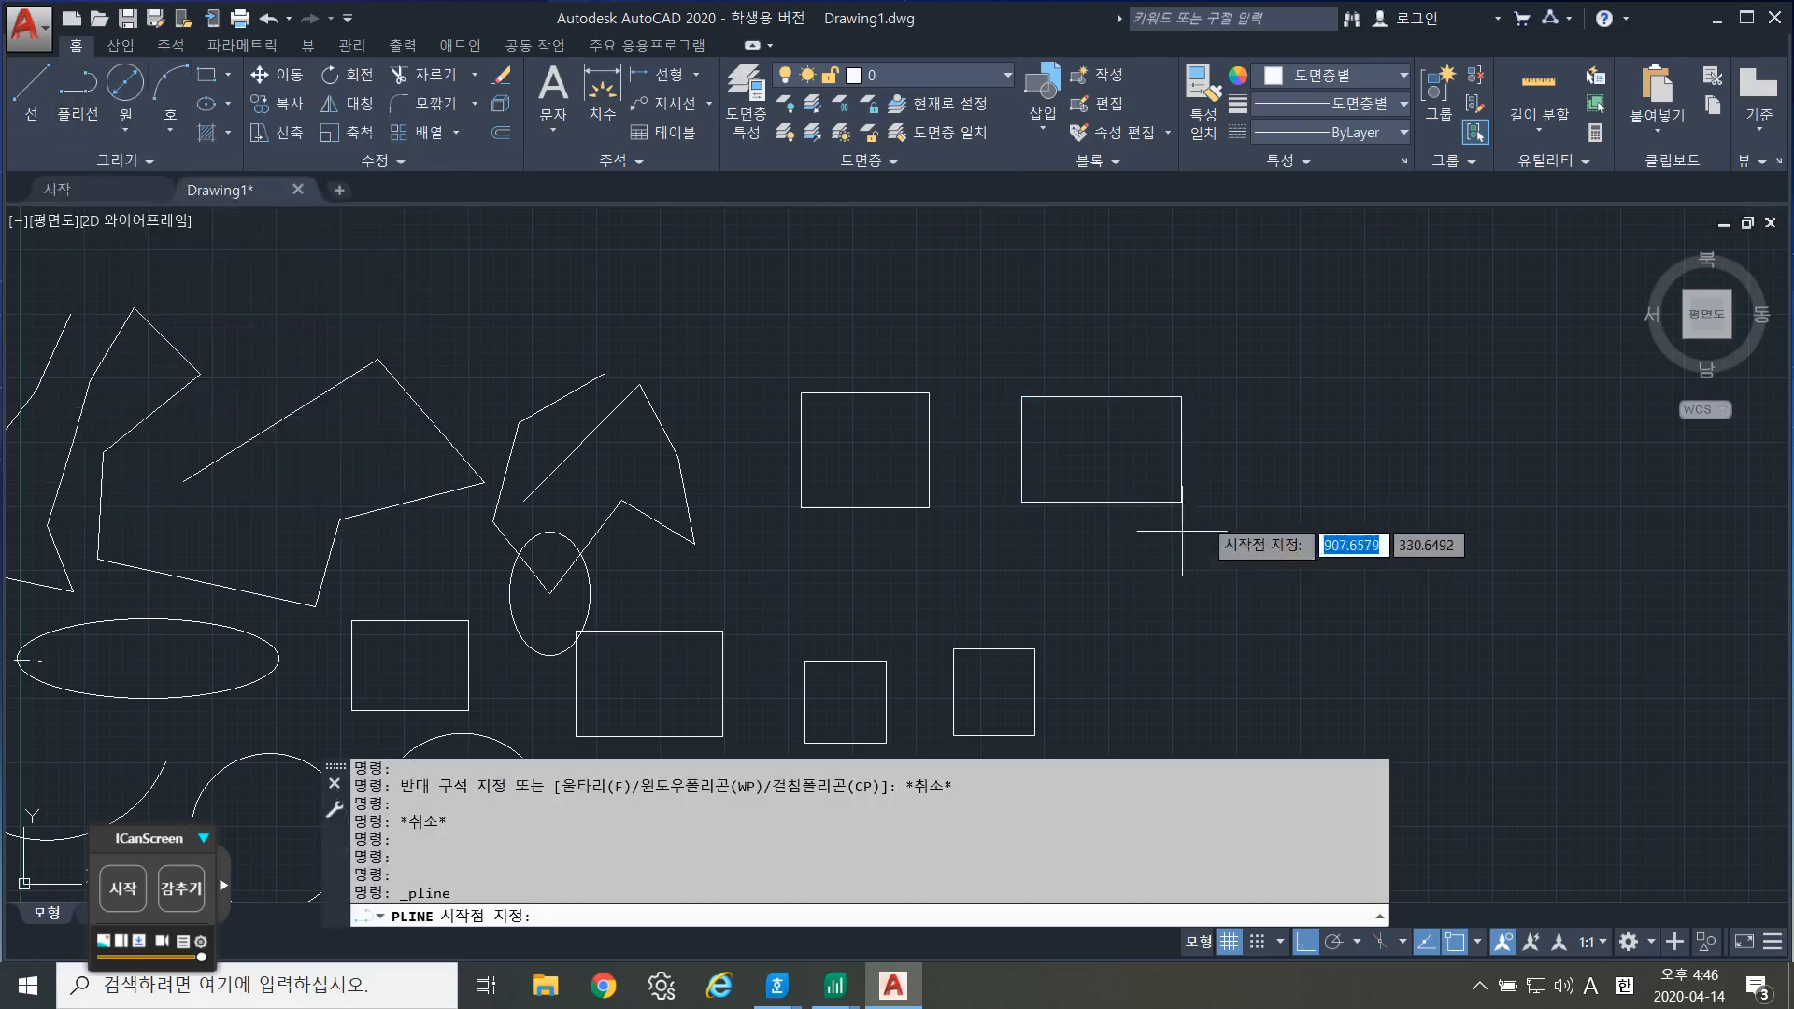
pyautogui.click(1263, 356)
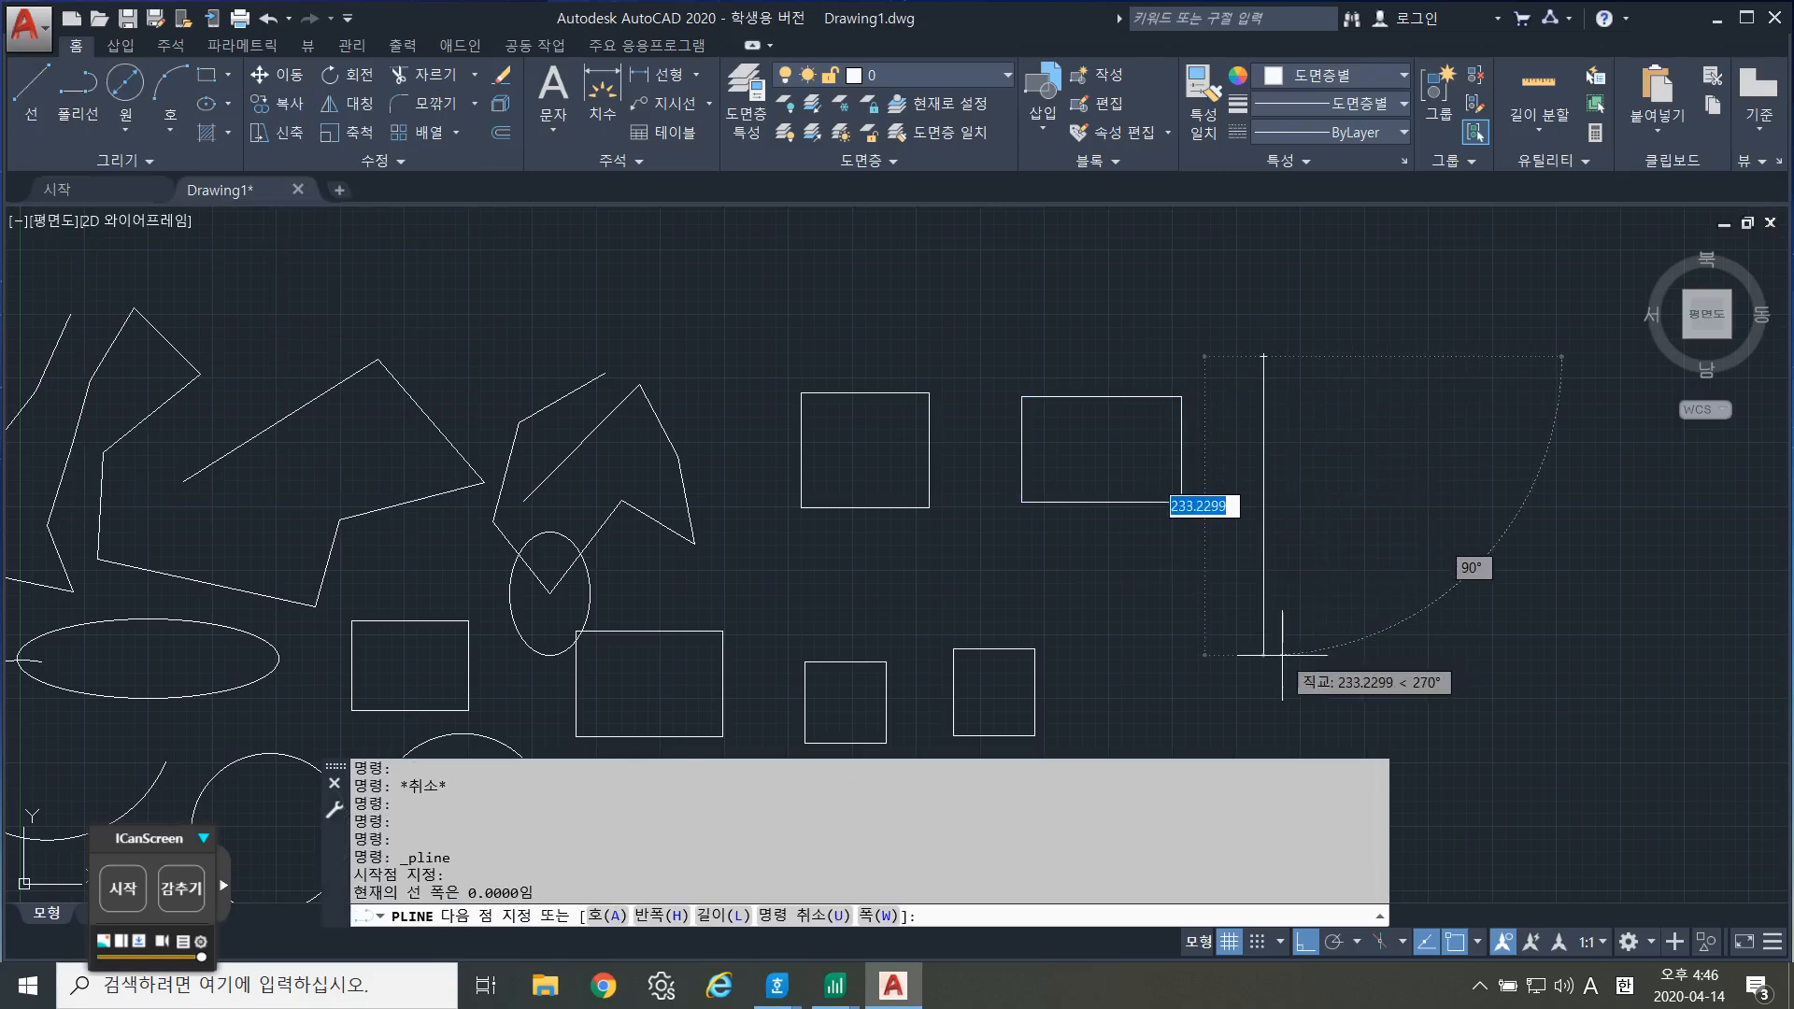
pyautogui.click(1283, 655)
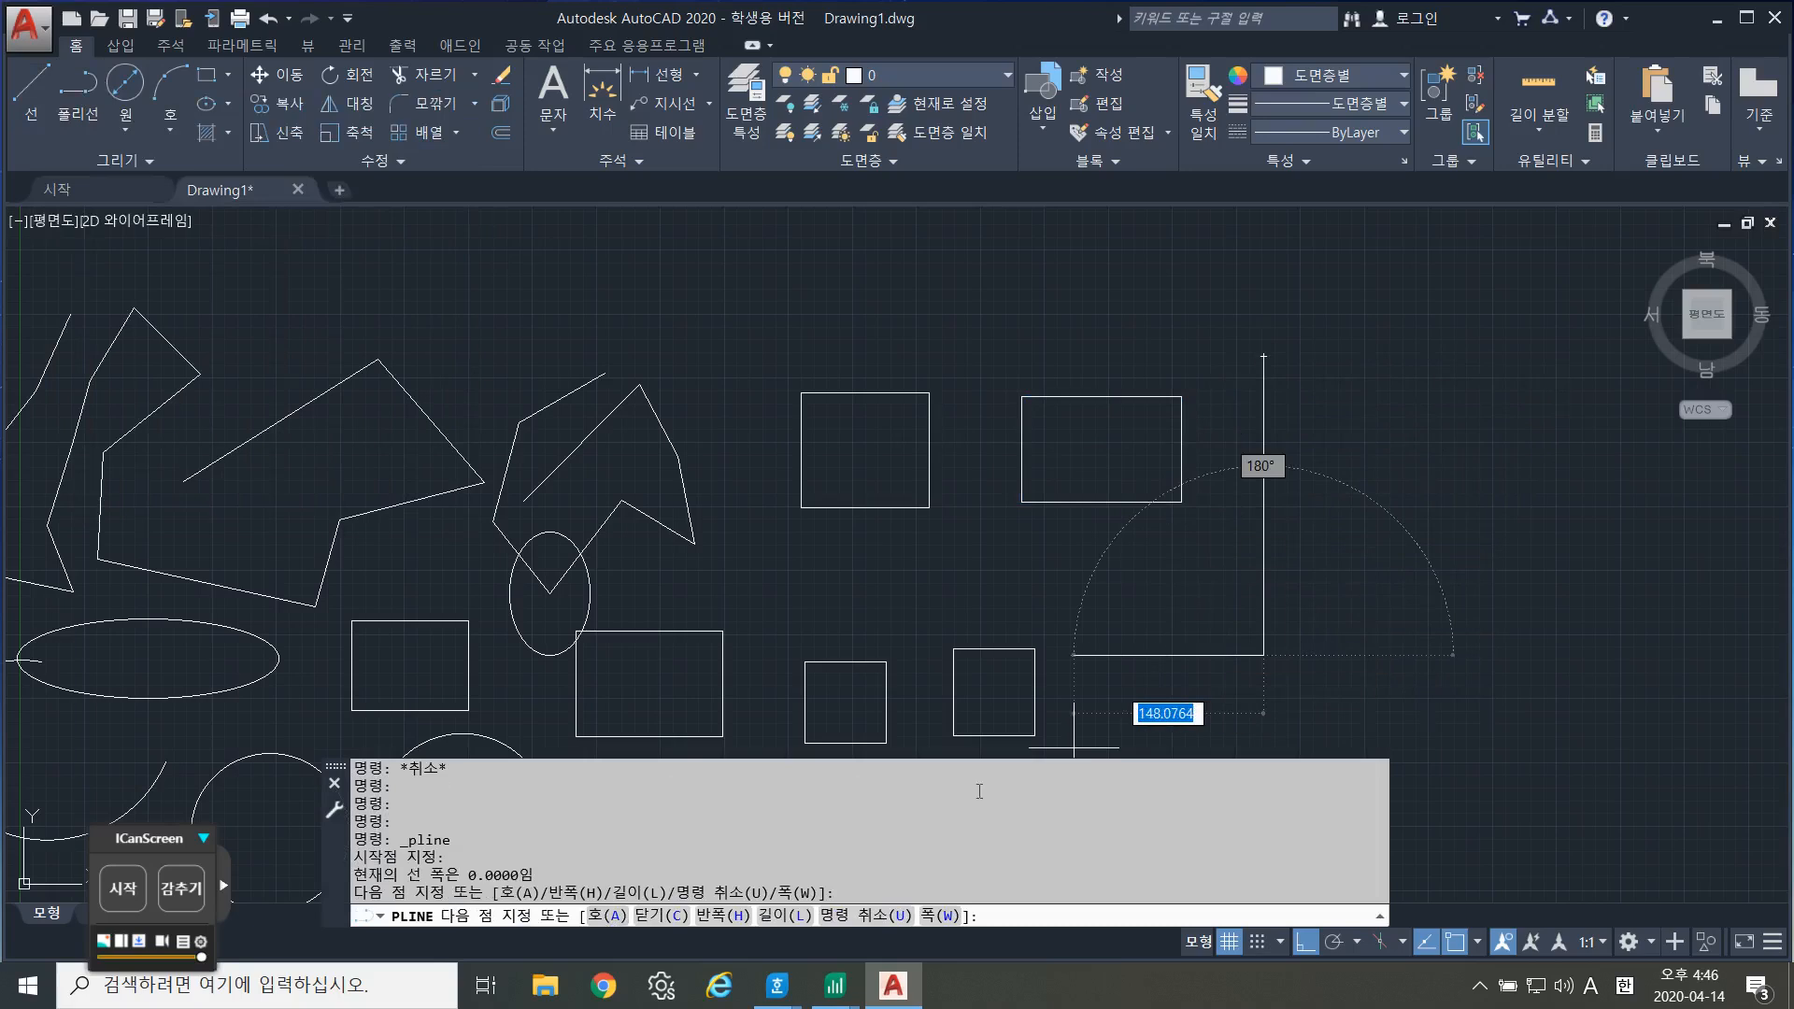
pyautogui.click(611, 915)
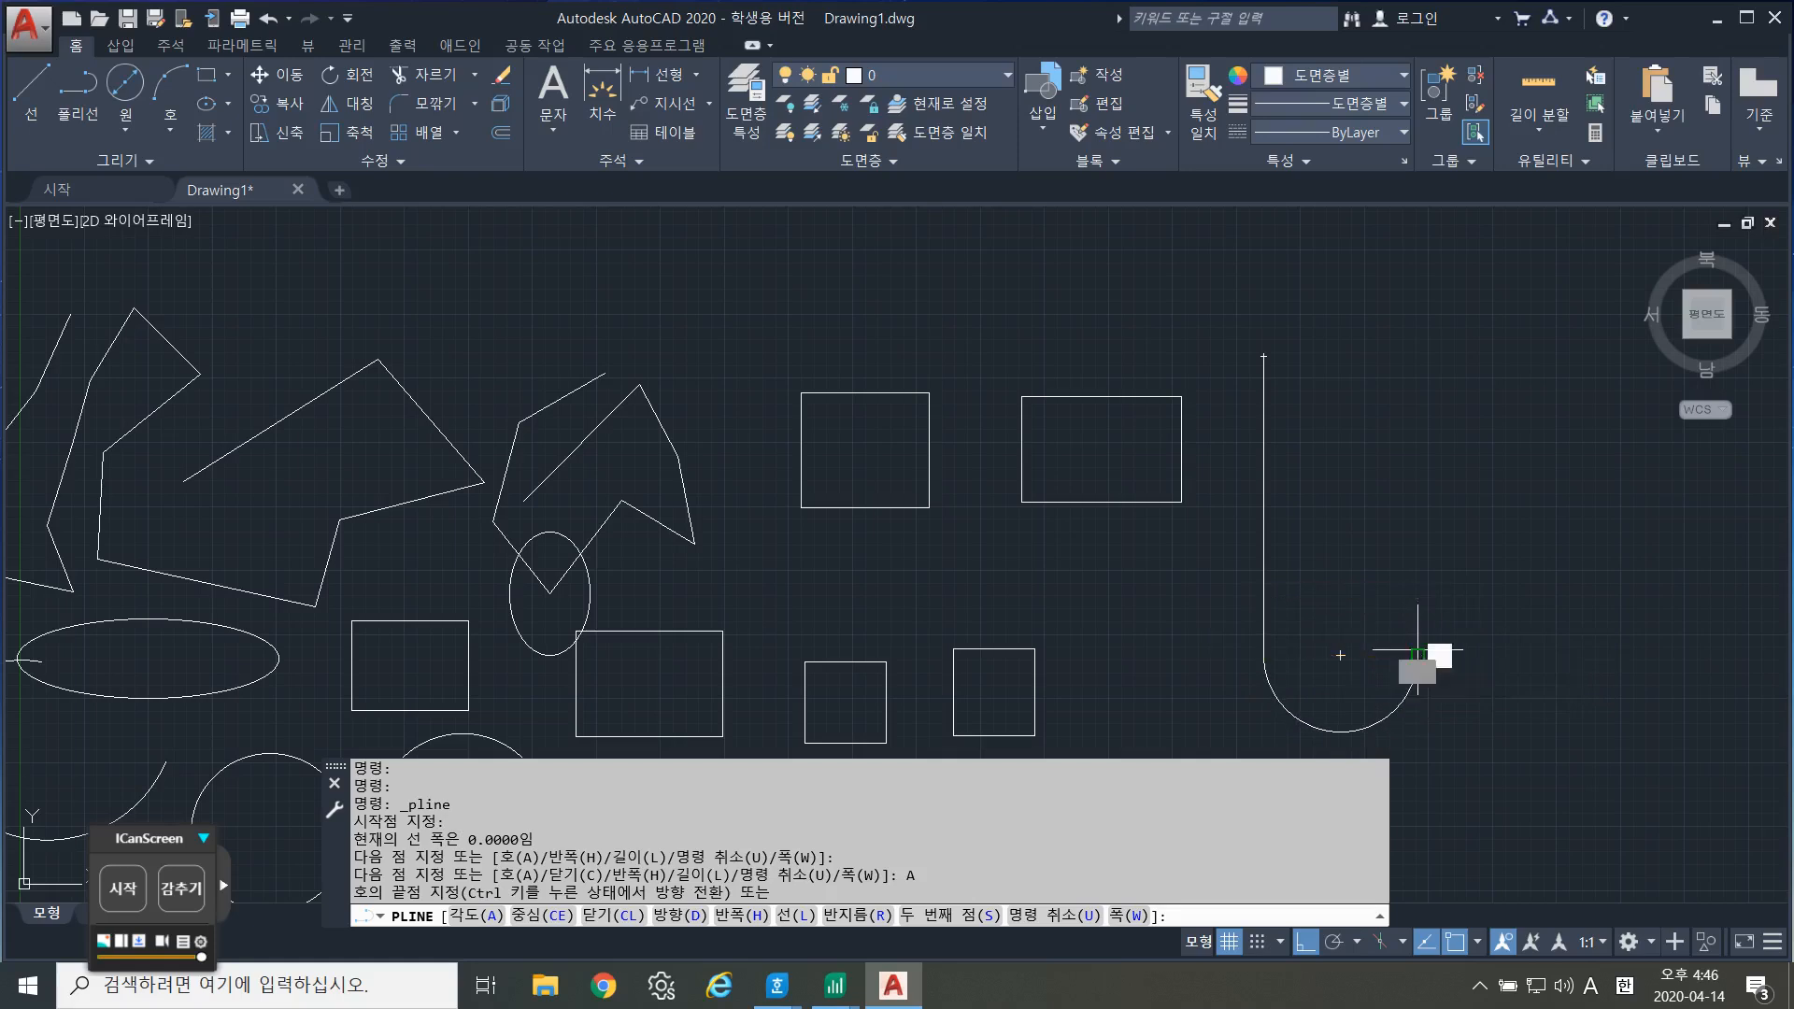
pyautogui.click(1422, 655)
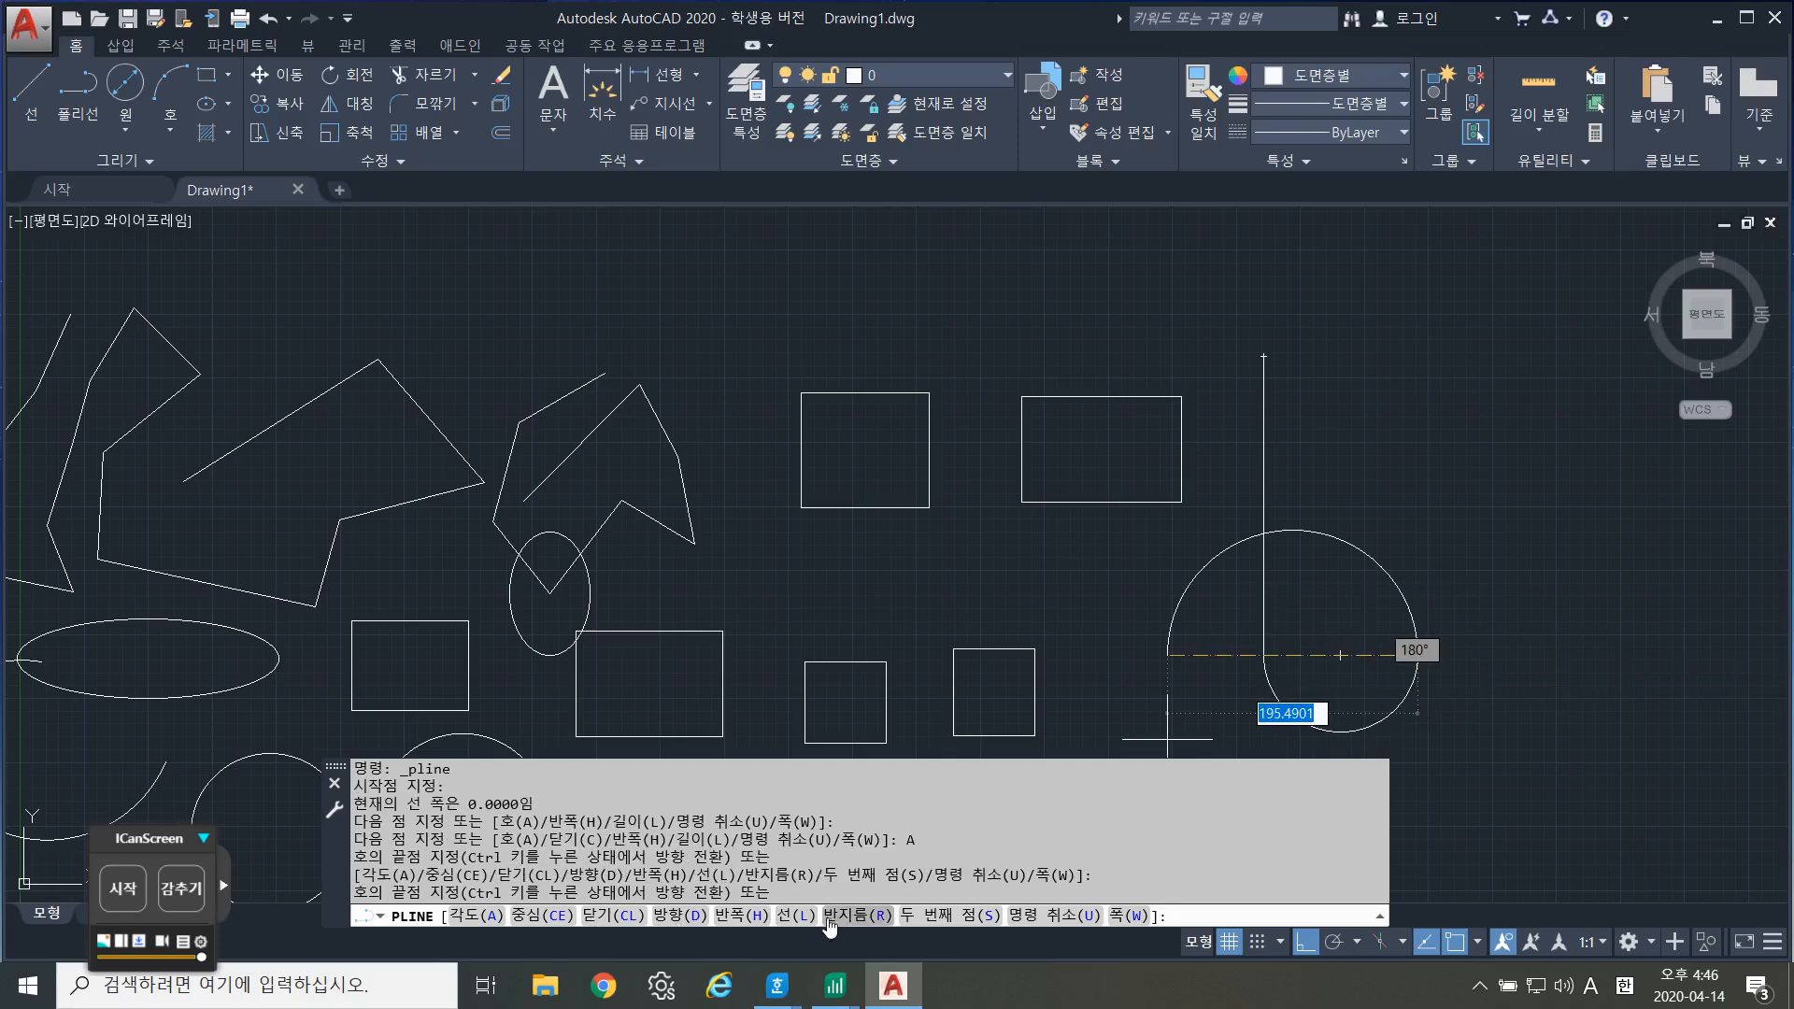
# Continue the polyline with a straight upward segment about 233 long, finish the slot shape with a semicircular arc back to its start, and end the command.
pyautogui.click(791, 916)
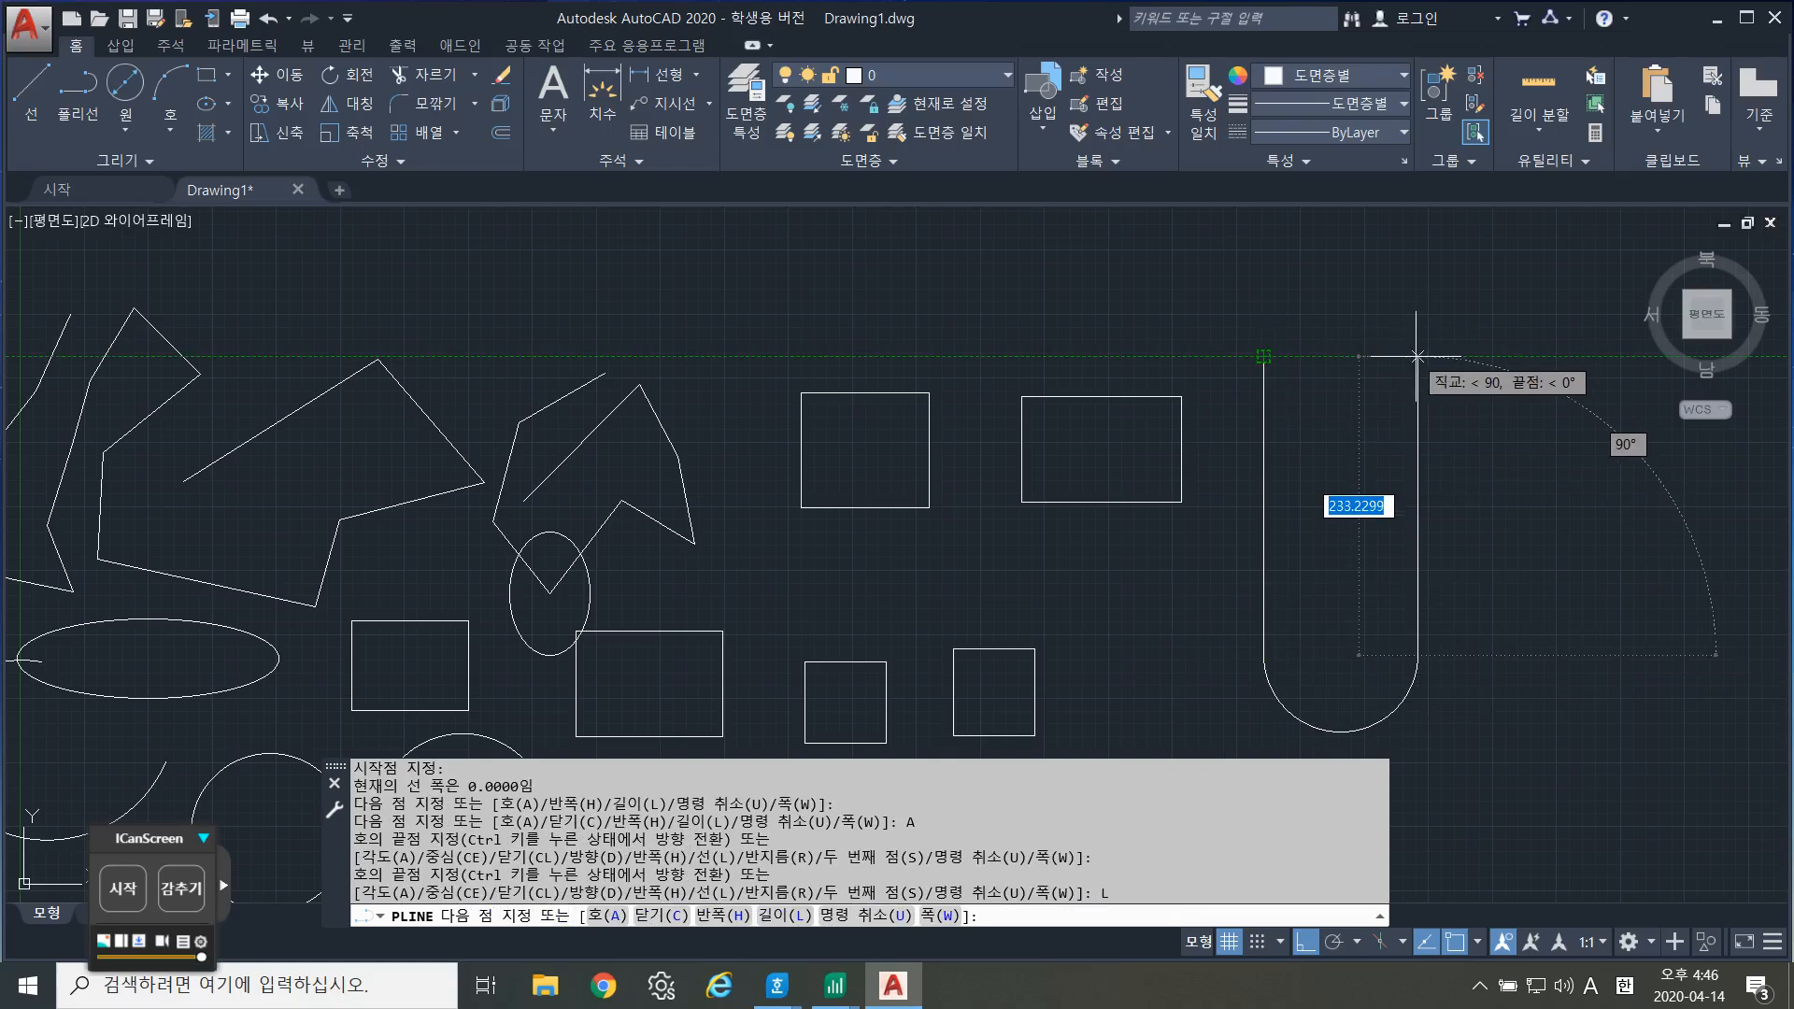
pyautogui.click(1417, 356)
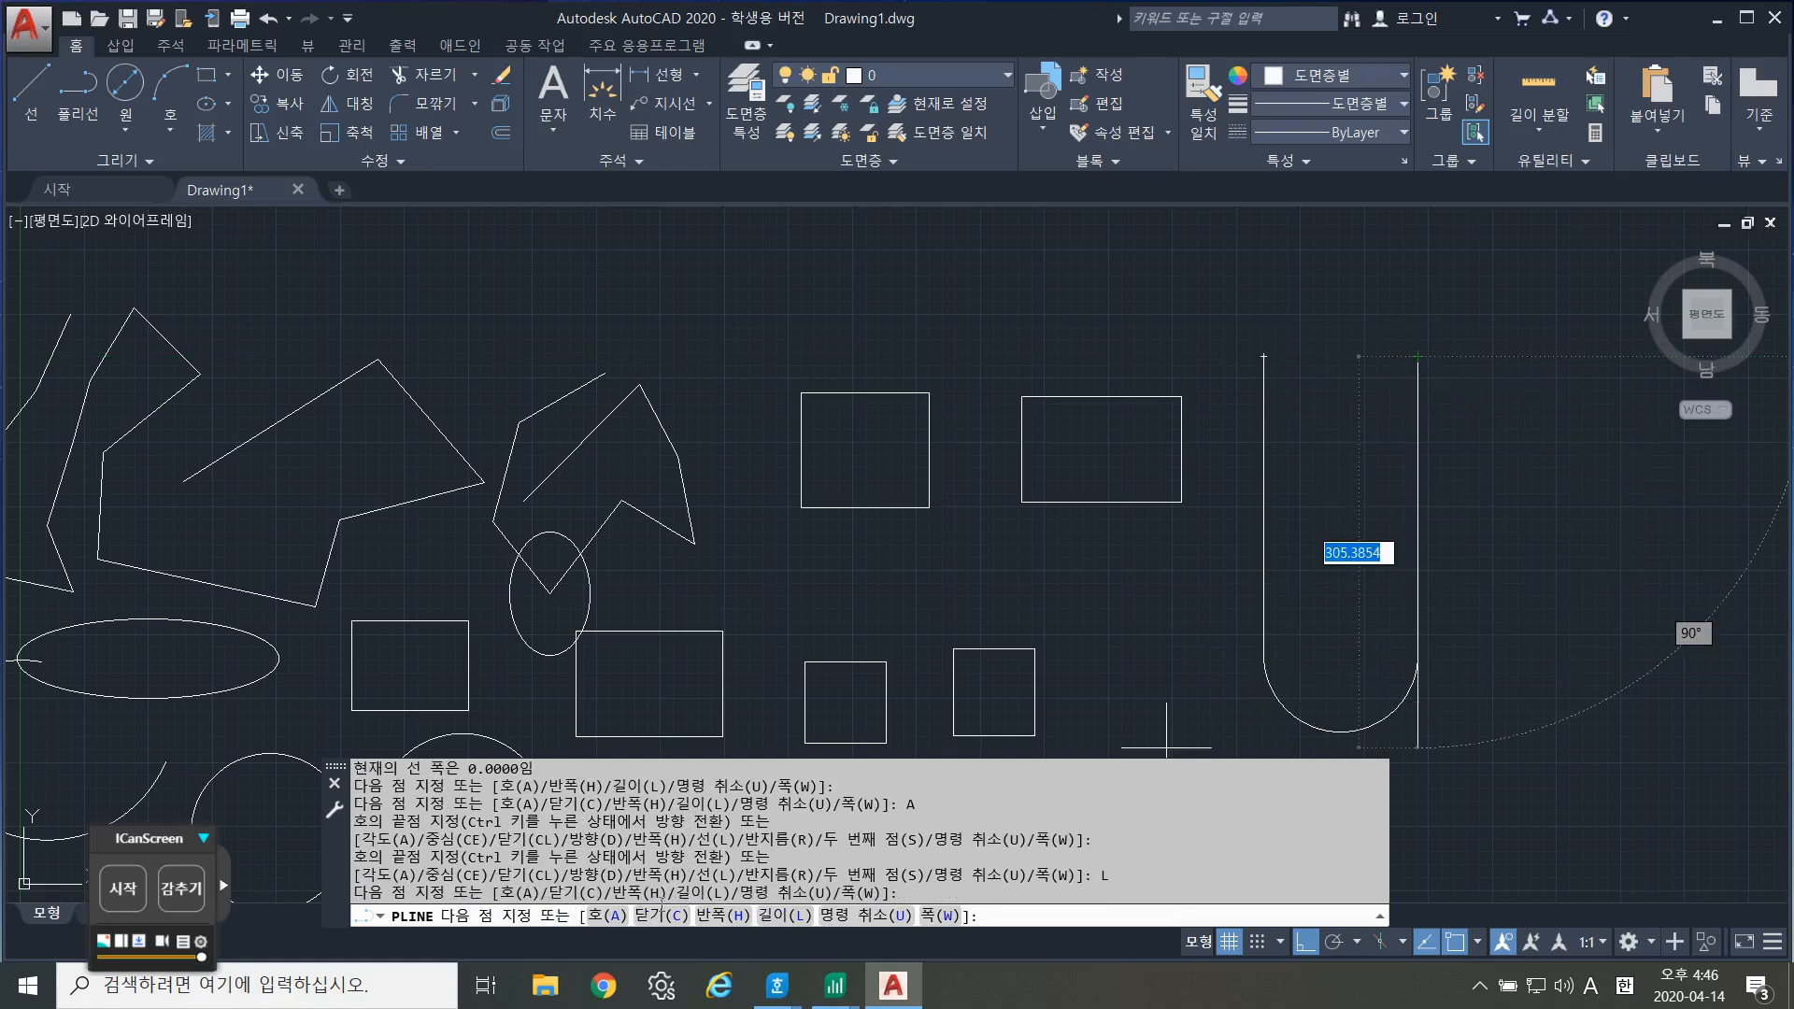
pyautogui.click(612, 916)
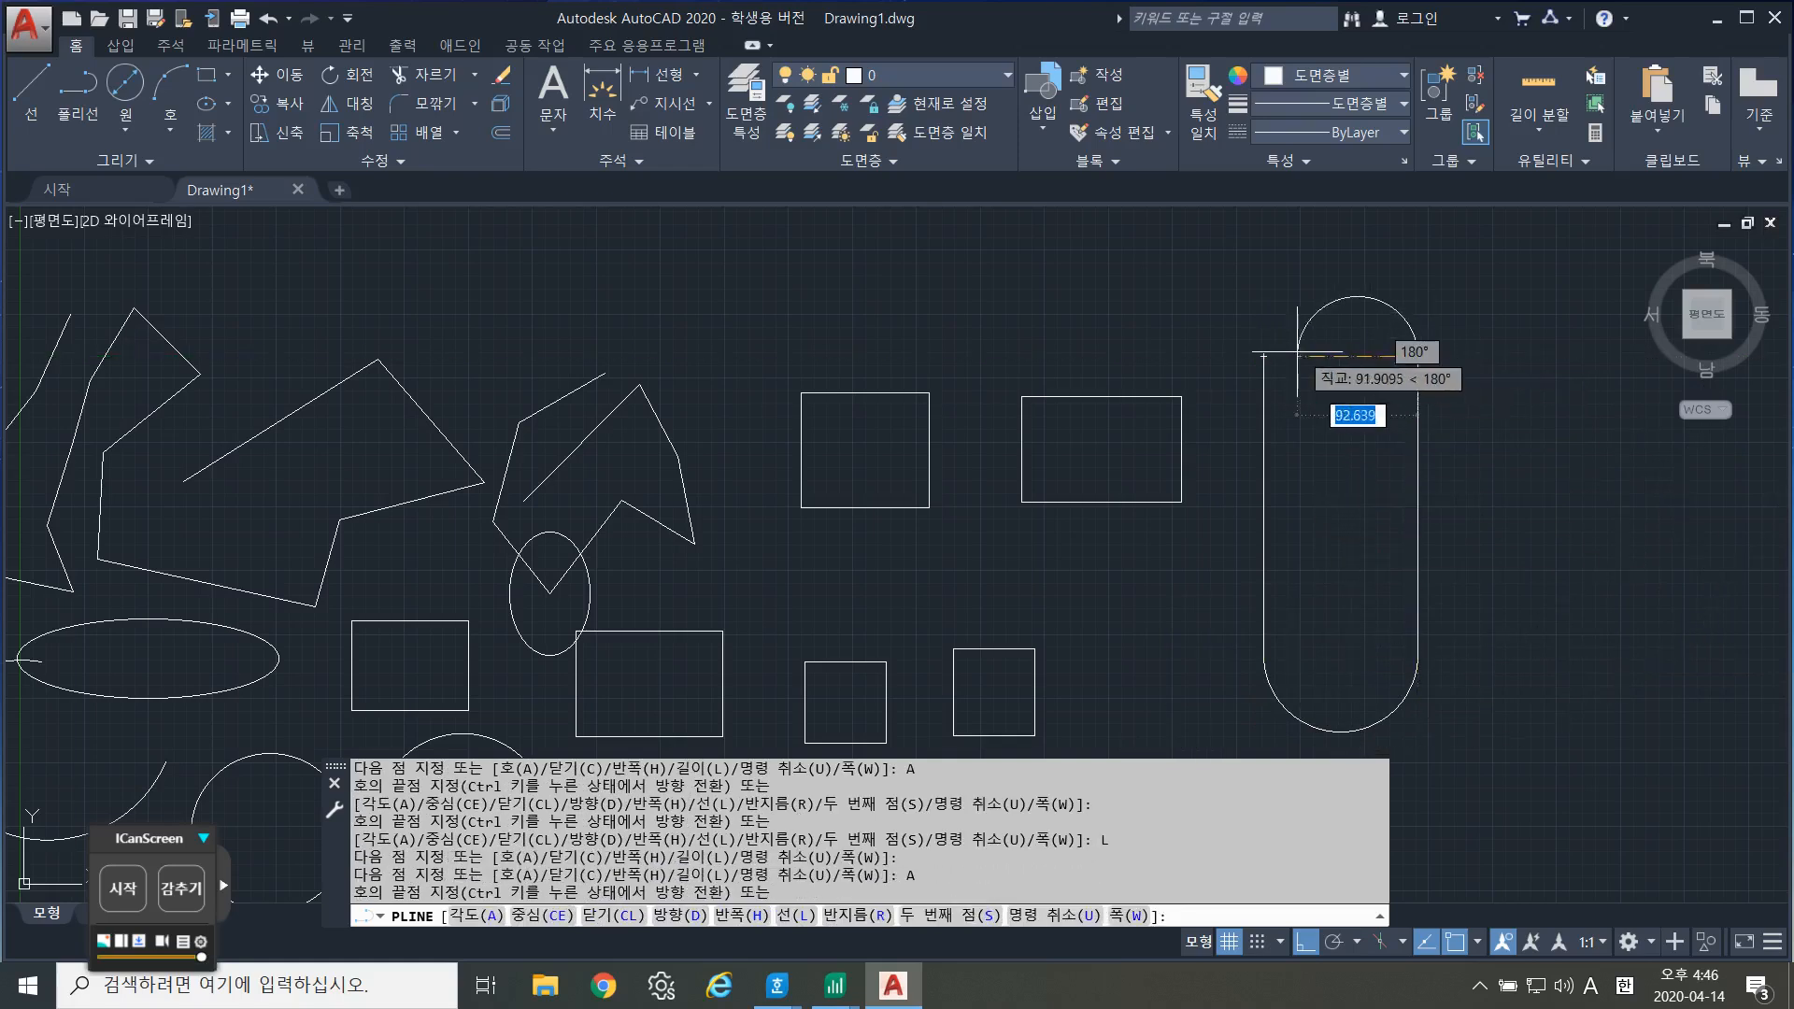
pyautogui.click(1264, 356)
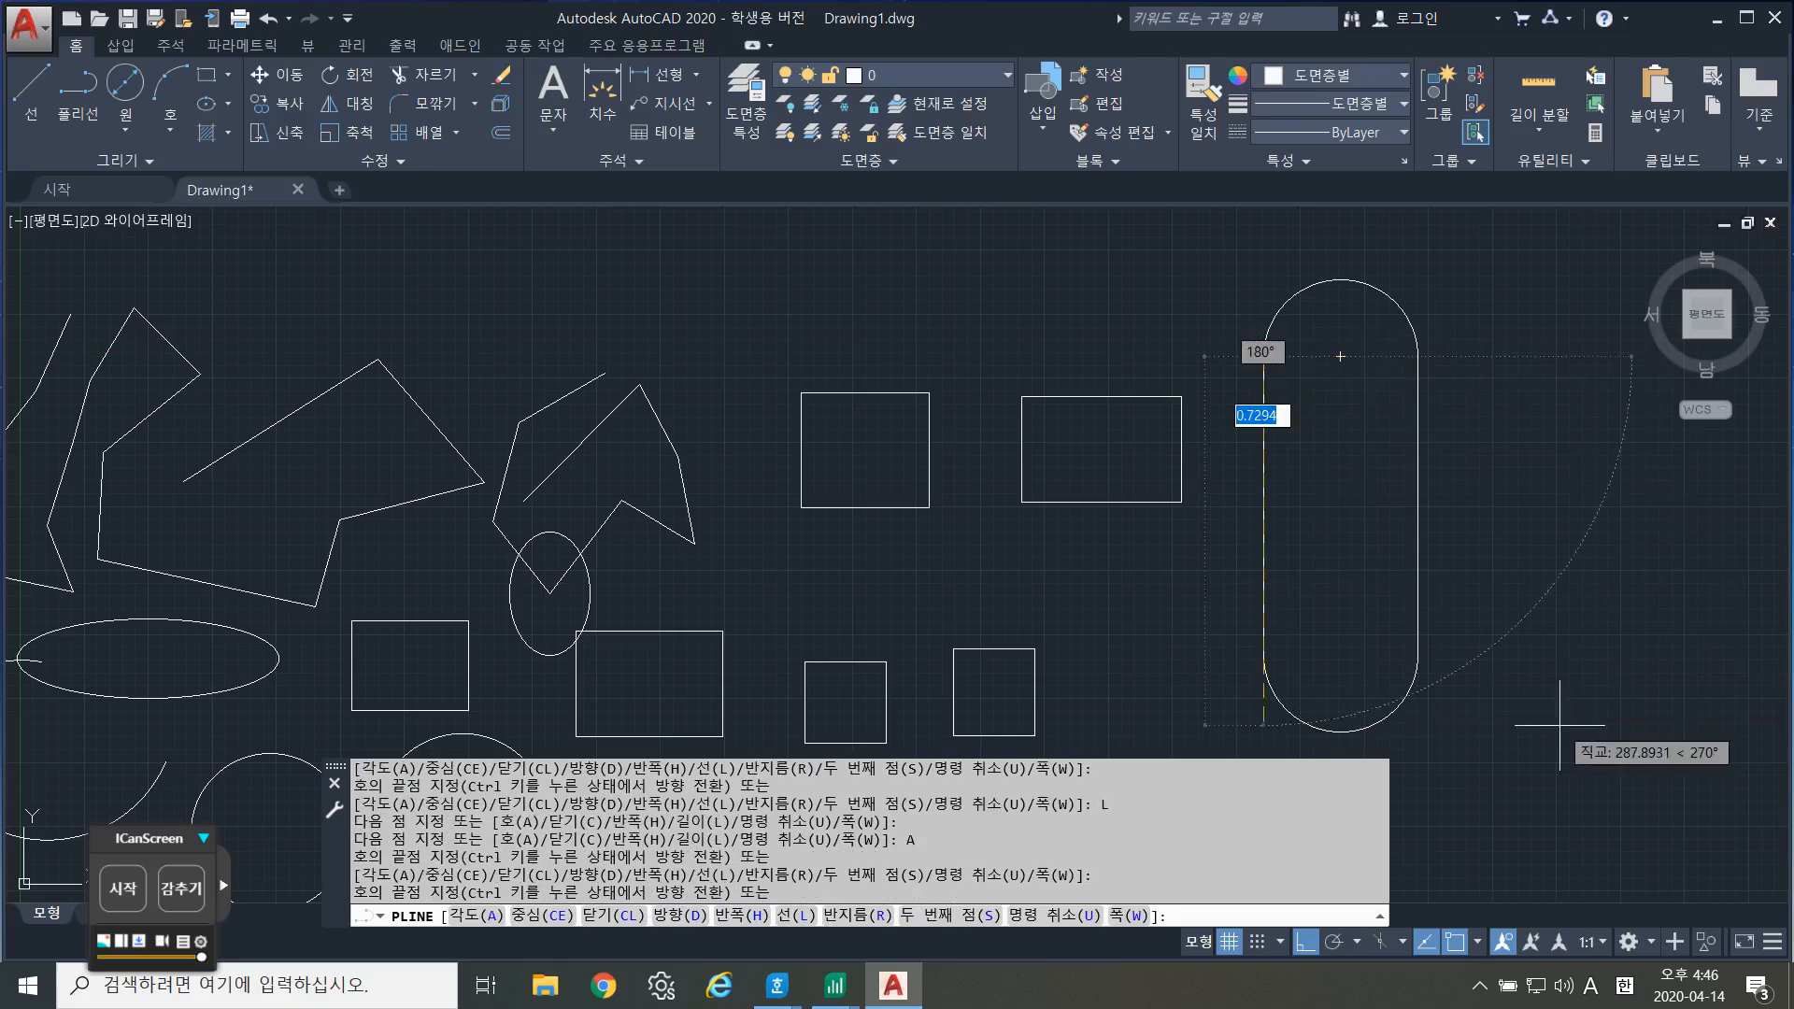
pyautogui.press('Escape')
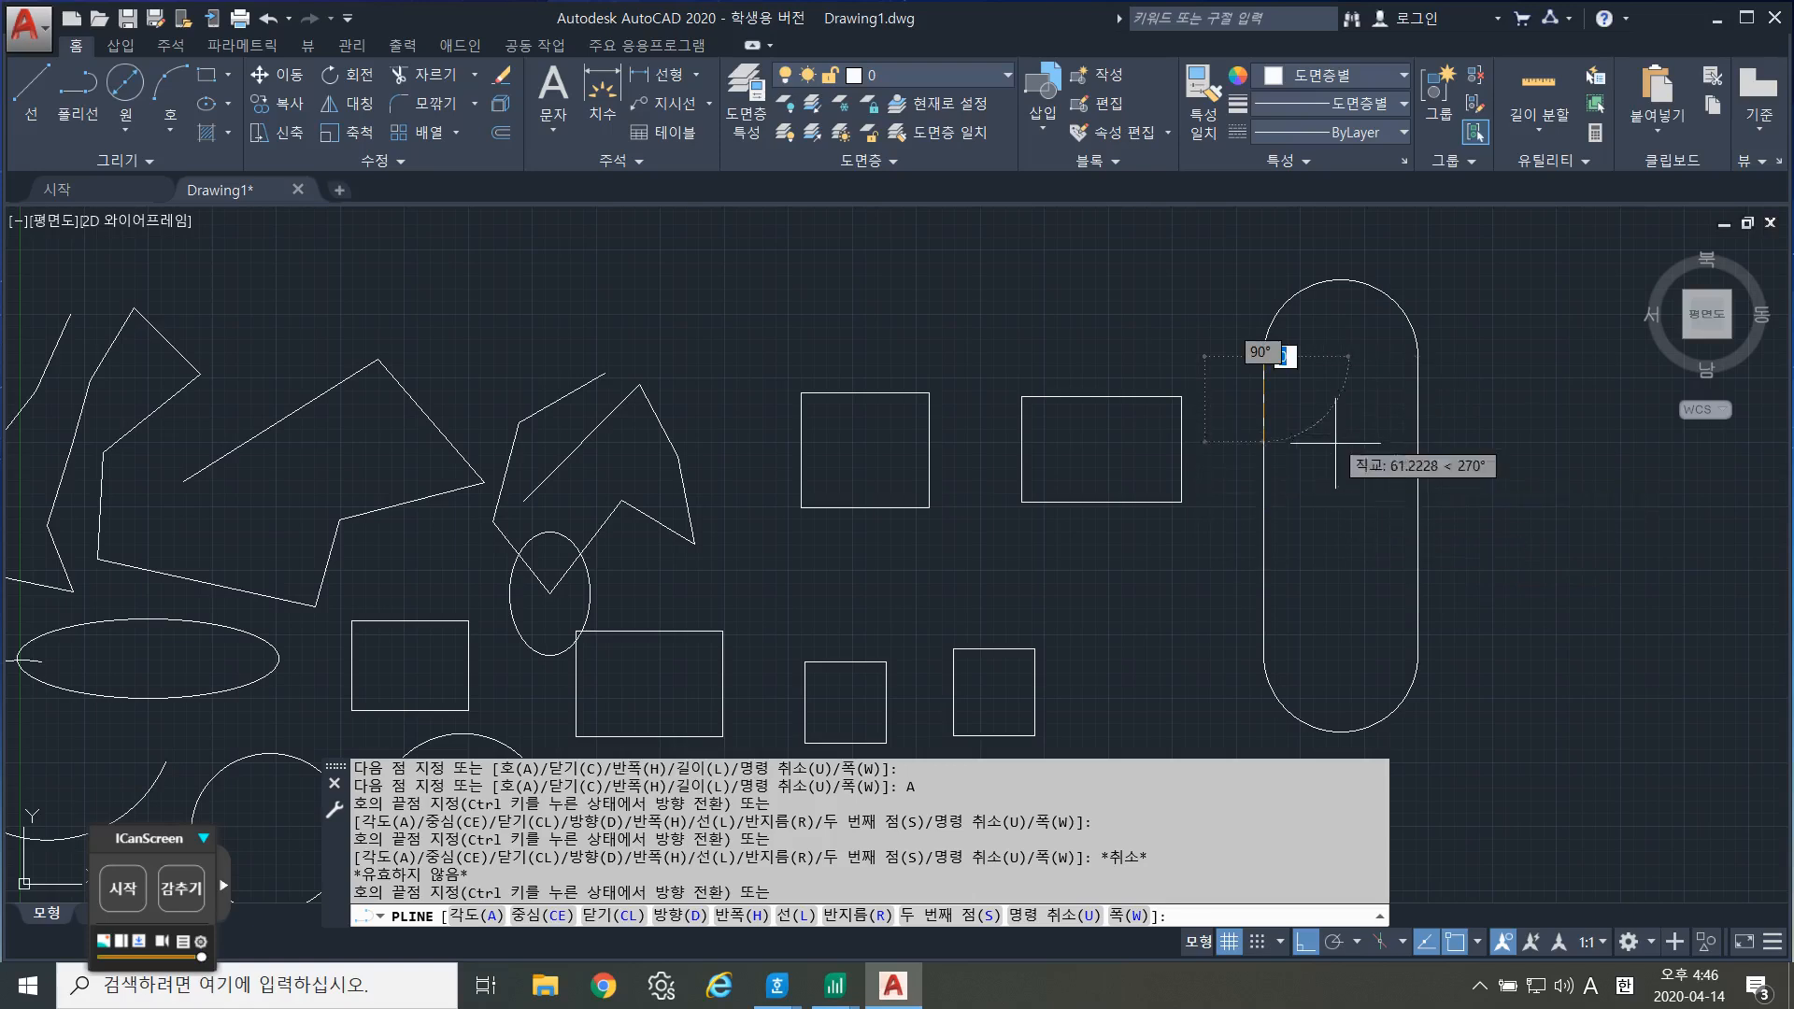
pyautogui.press('Escape')
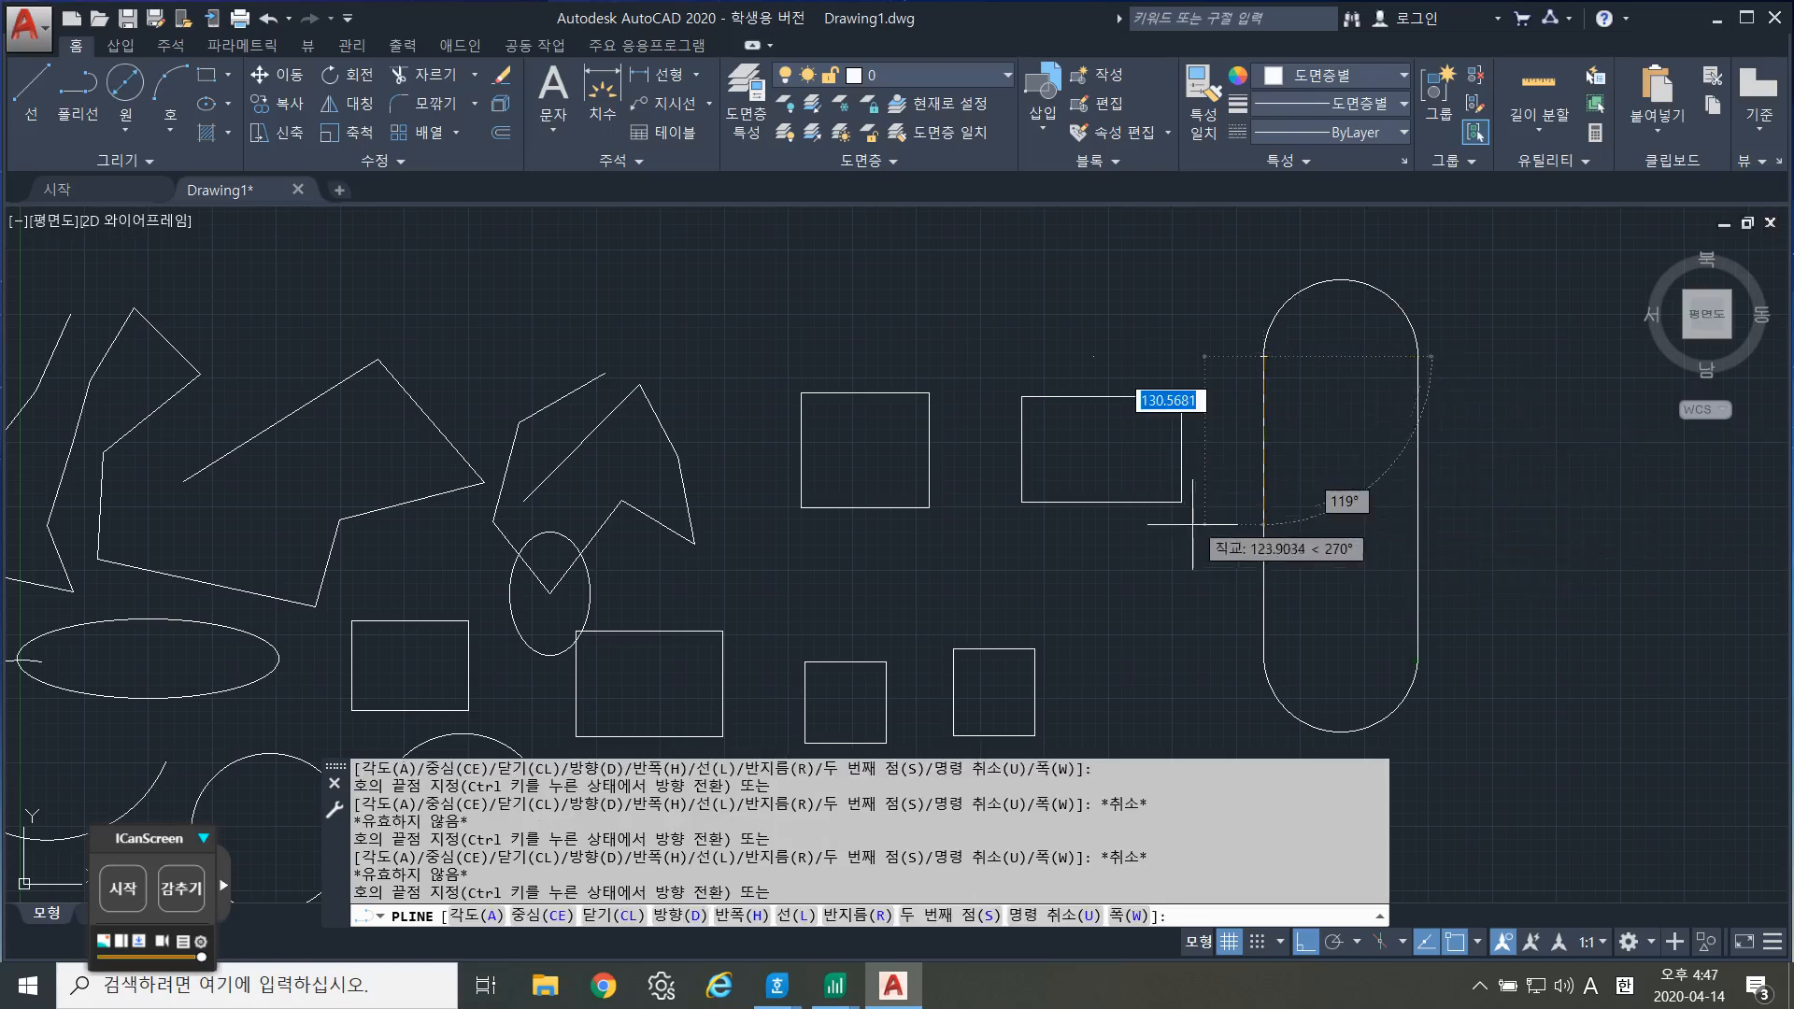
pyautogui.press('Escape')
pyautogui.press('Escape')
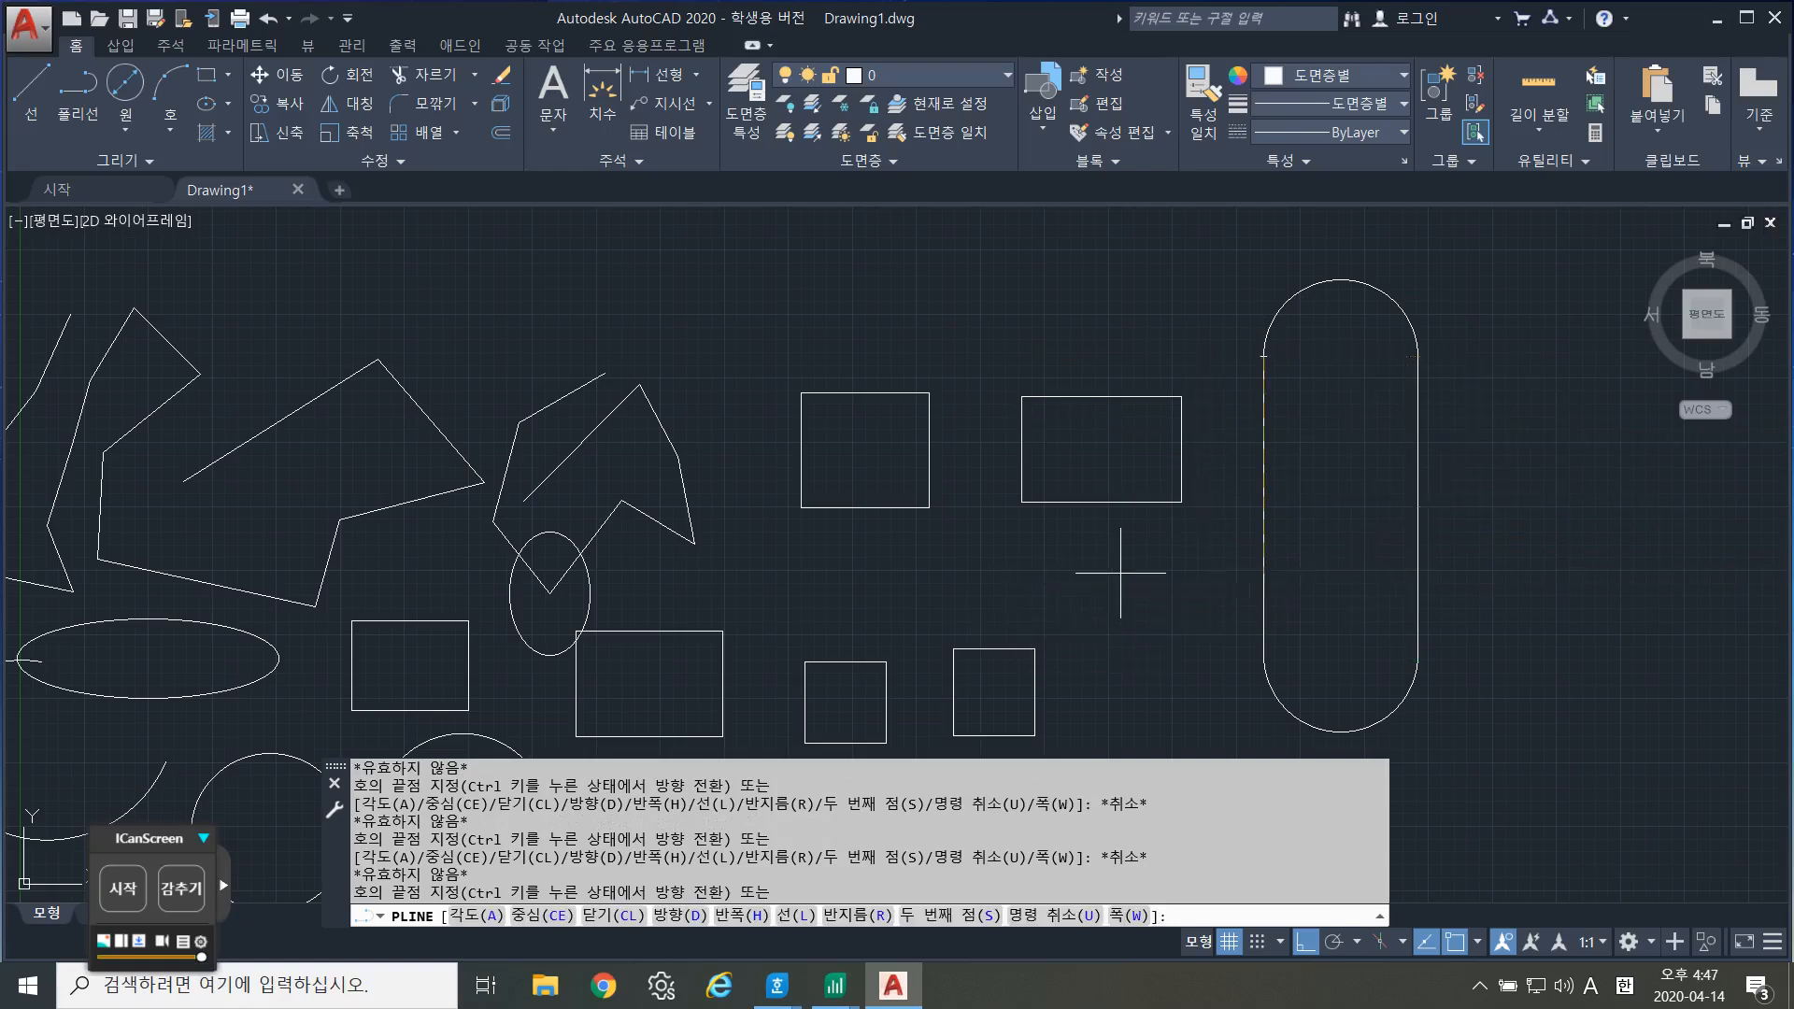
pyautogui.moveTo(1150, 589); pyautogui.dragTo(1177, 468, button='middle')
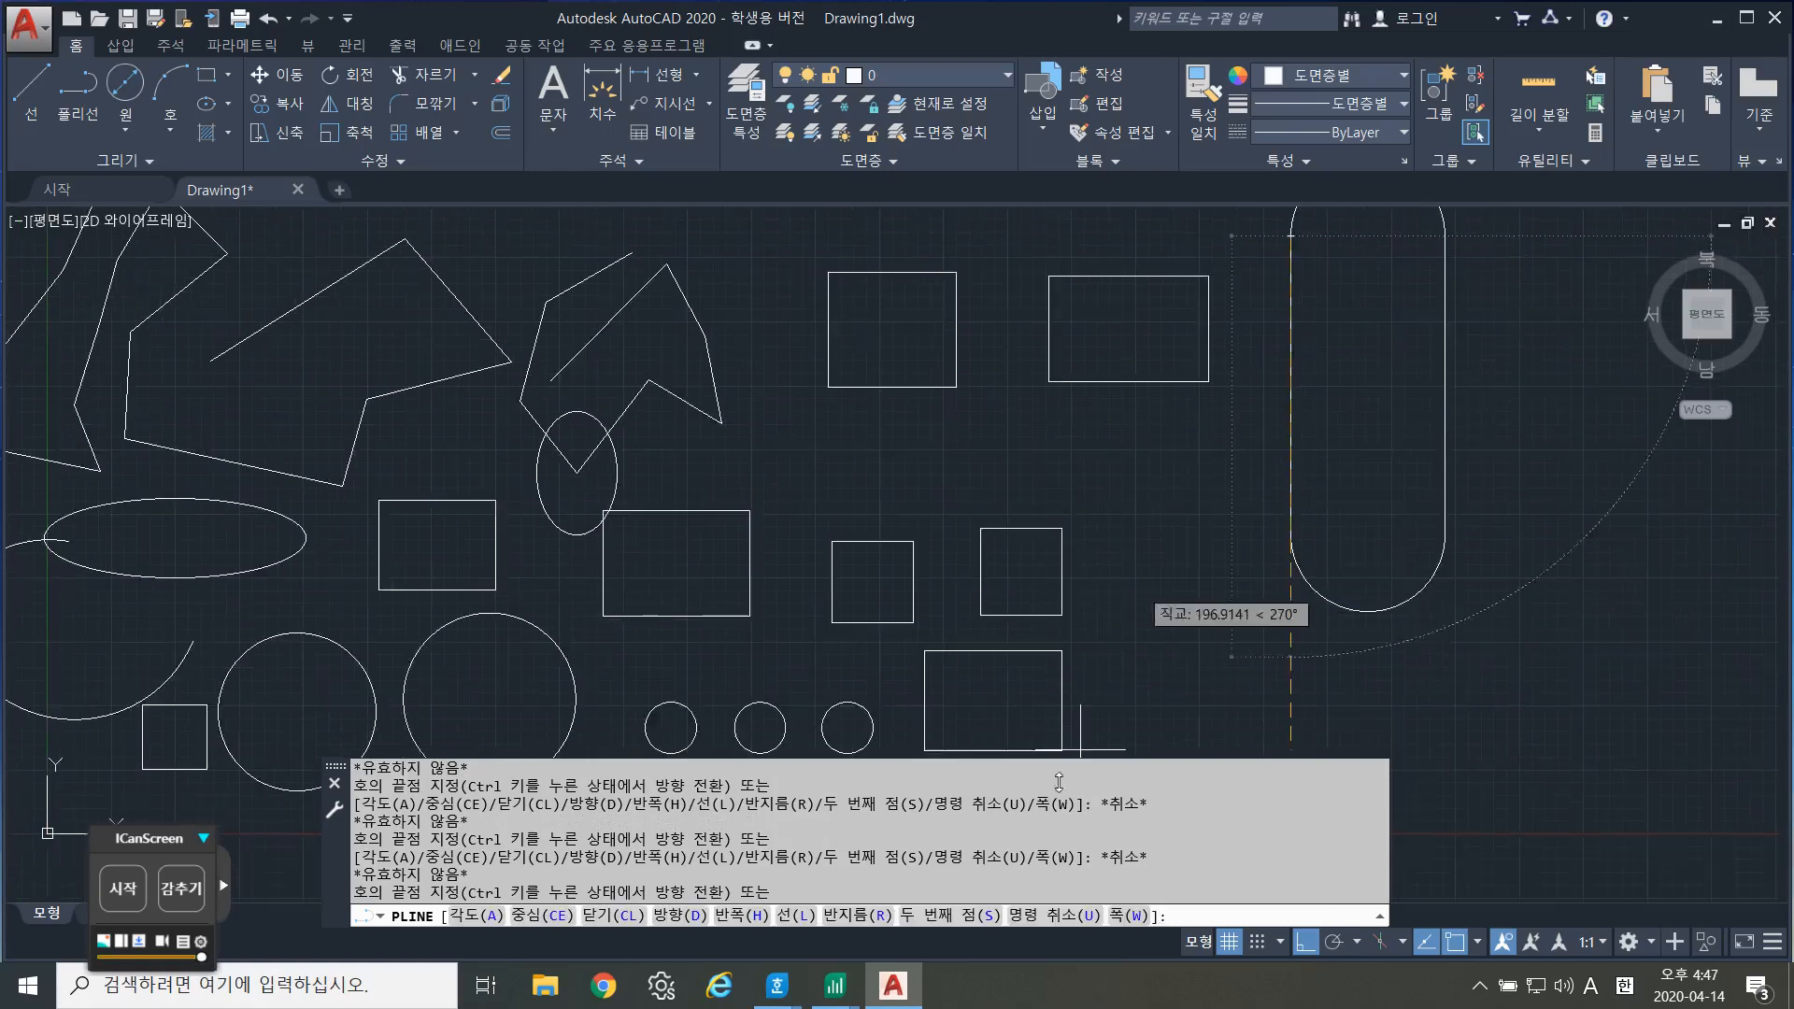
pyautogui.click(30, 94)
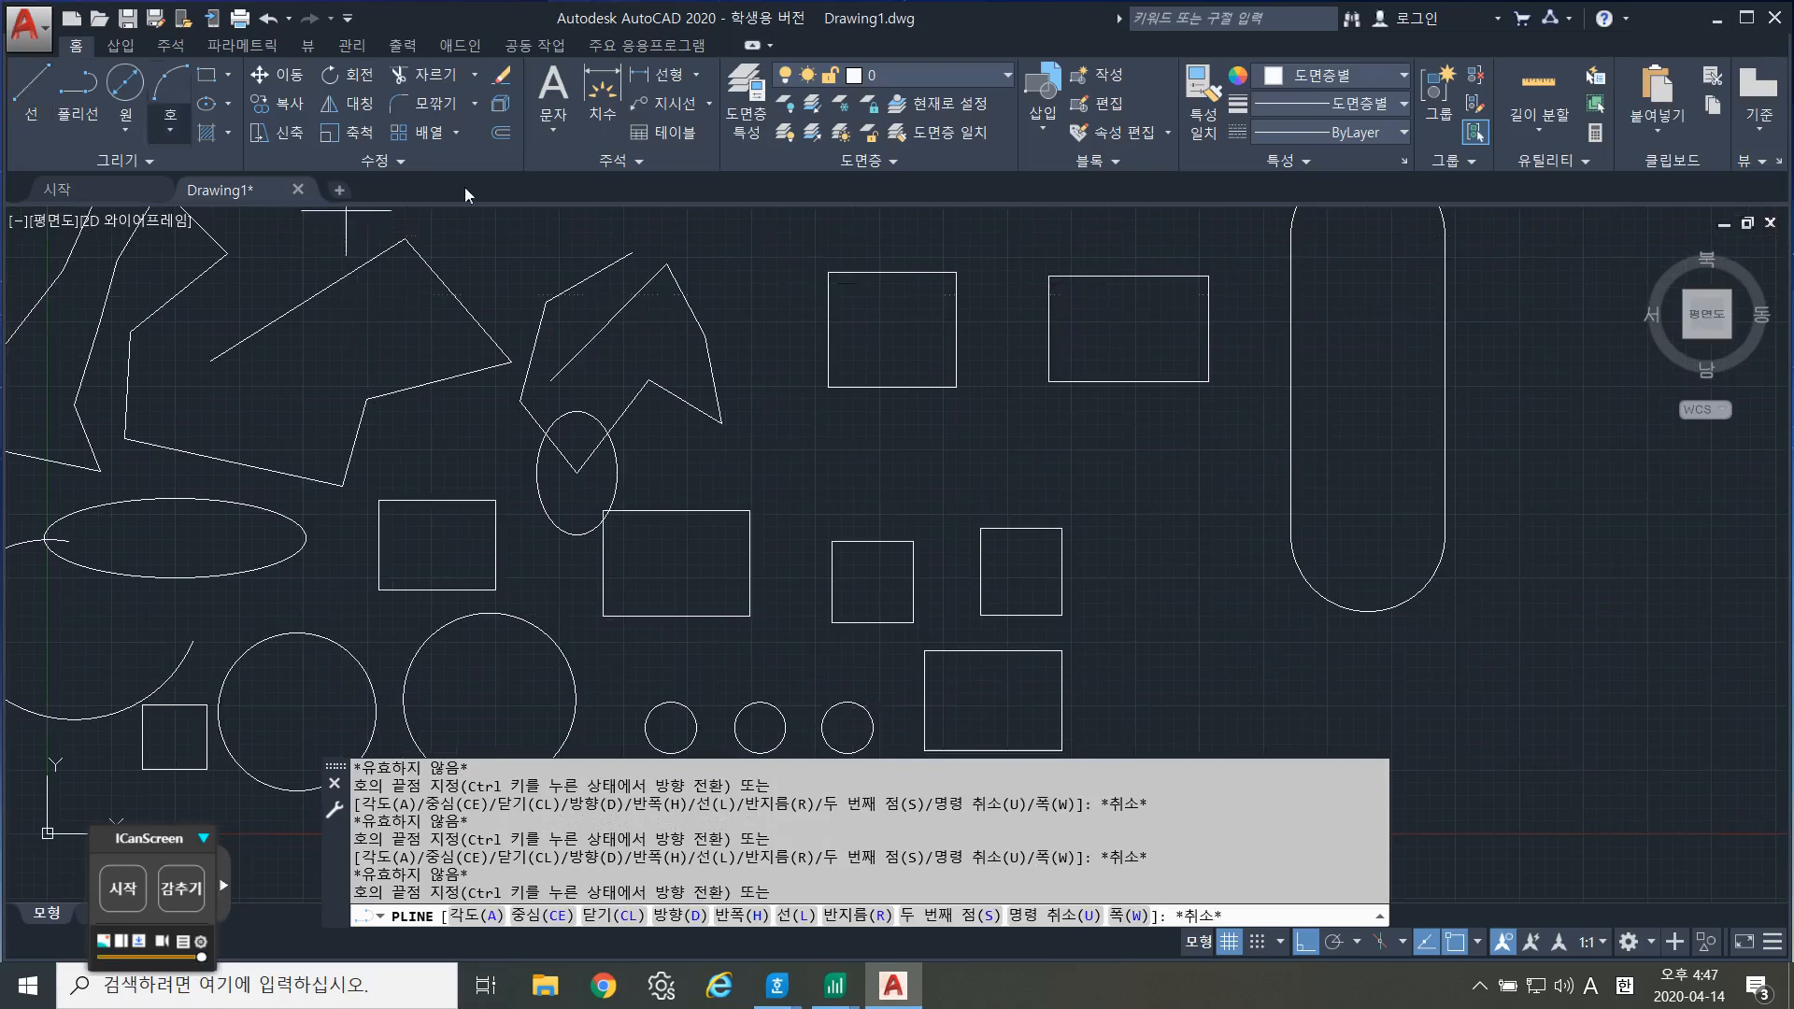
pyautogui.press('Escape')
pyautogui.moveTo(1111, 508); pyautogui.dragTo(979, 703, button='middle')
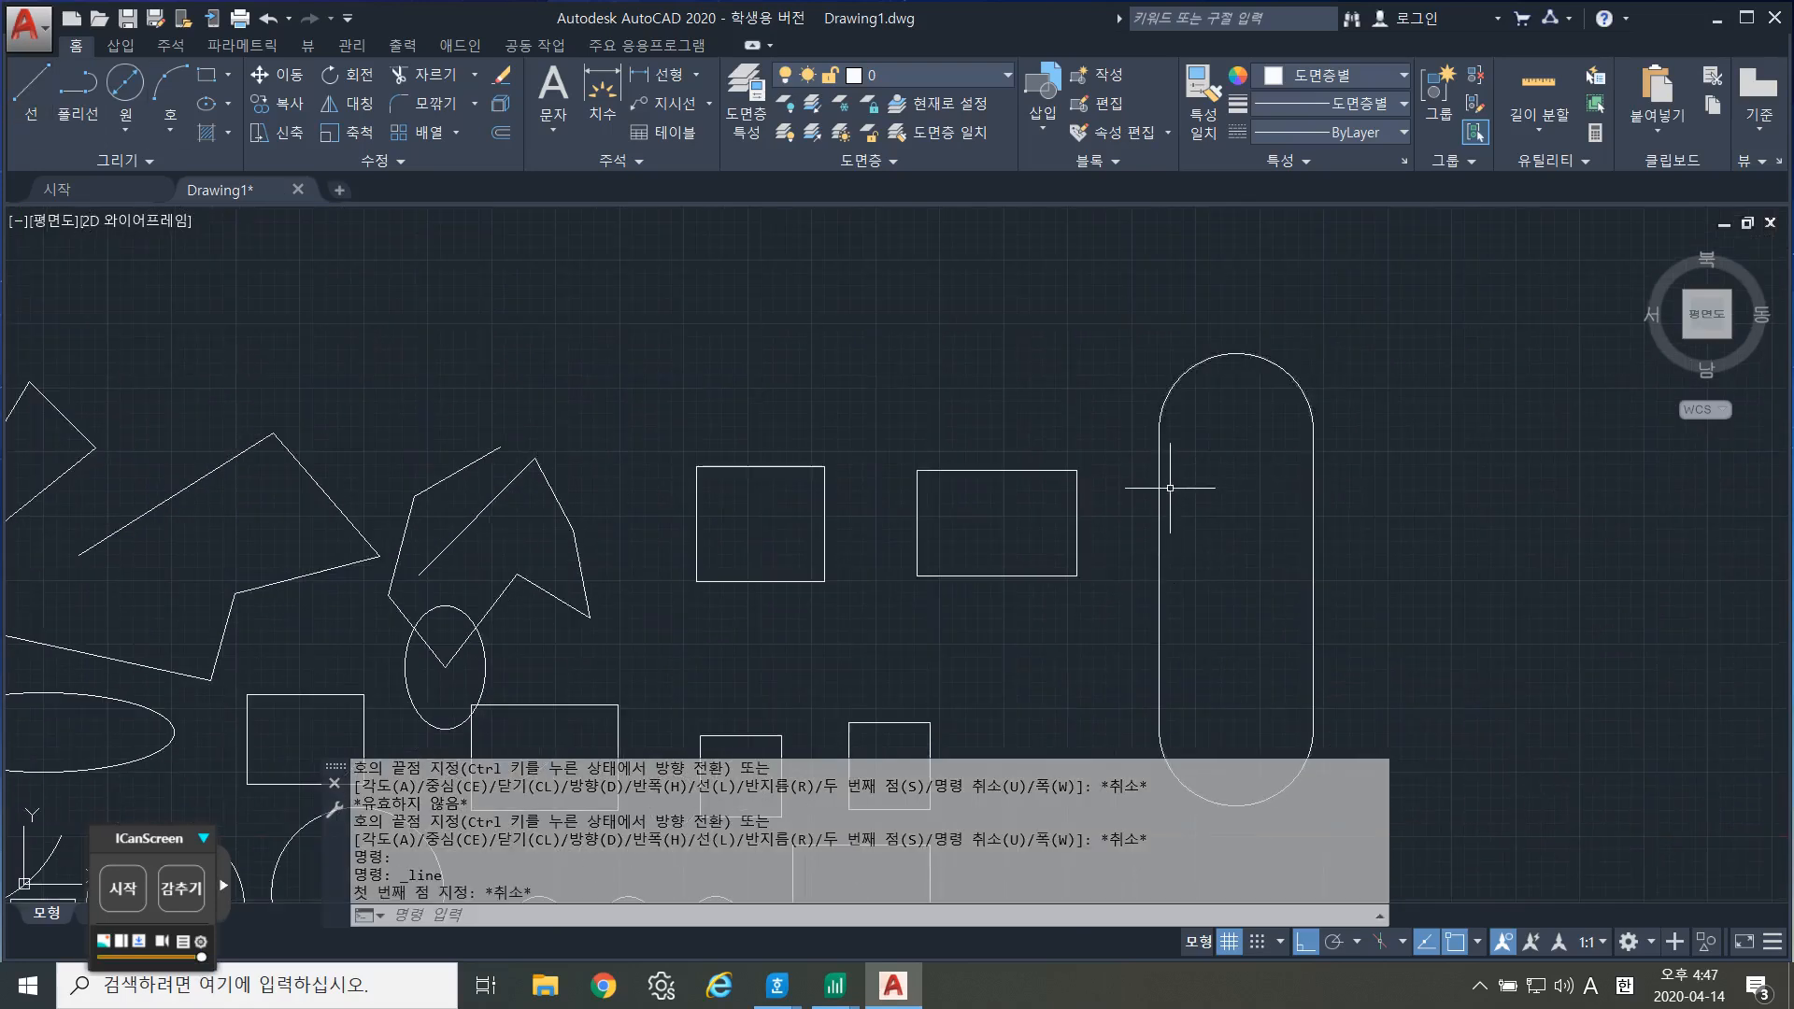
# Hatch the inside of the closed polyline rectangle with the EARTH pattern.
pyautogui.scroll(-2, 1078, 547)
pyautogui.moveTo(1027, 593); pyautogui.dragTo(1085, 467, button='middle')
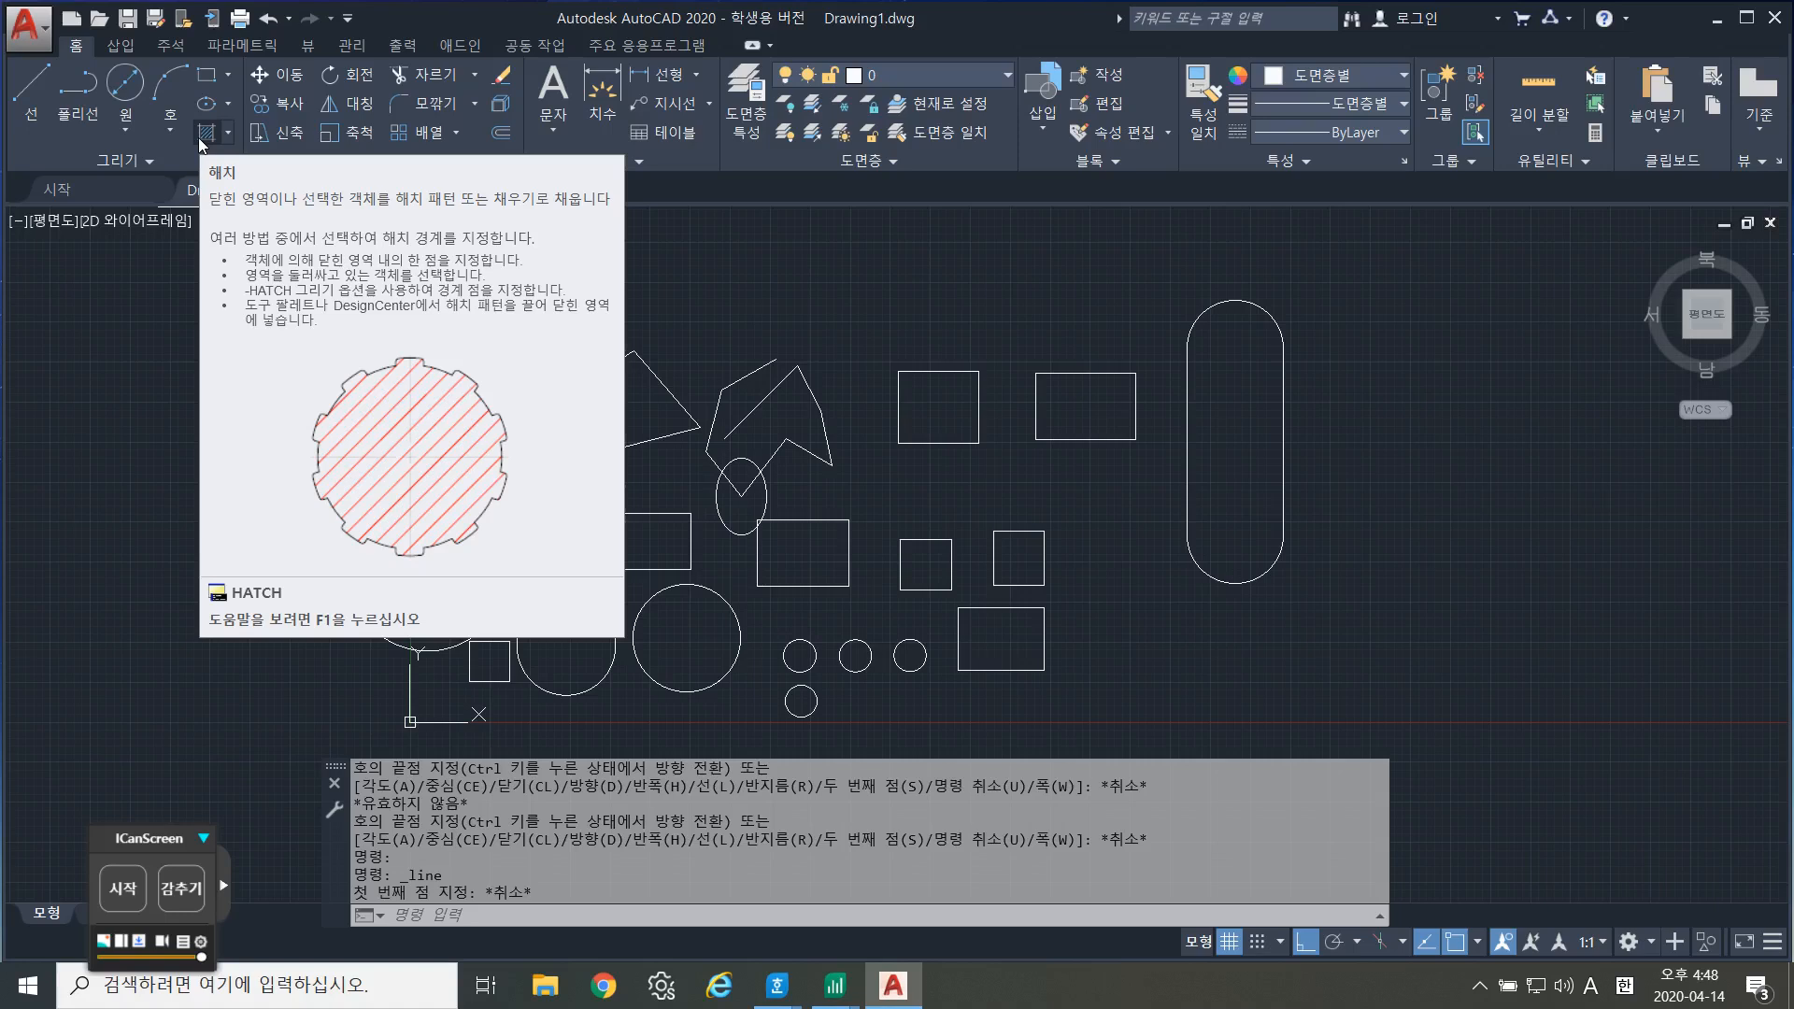
pyautogui.click(228, 133)
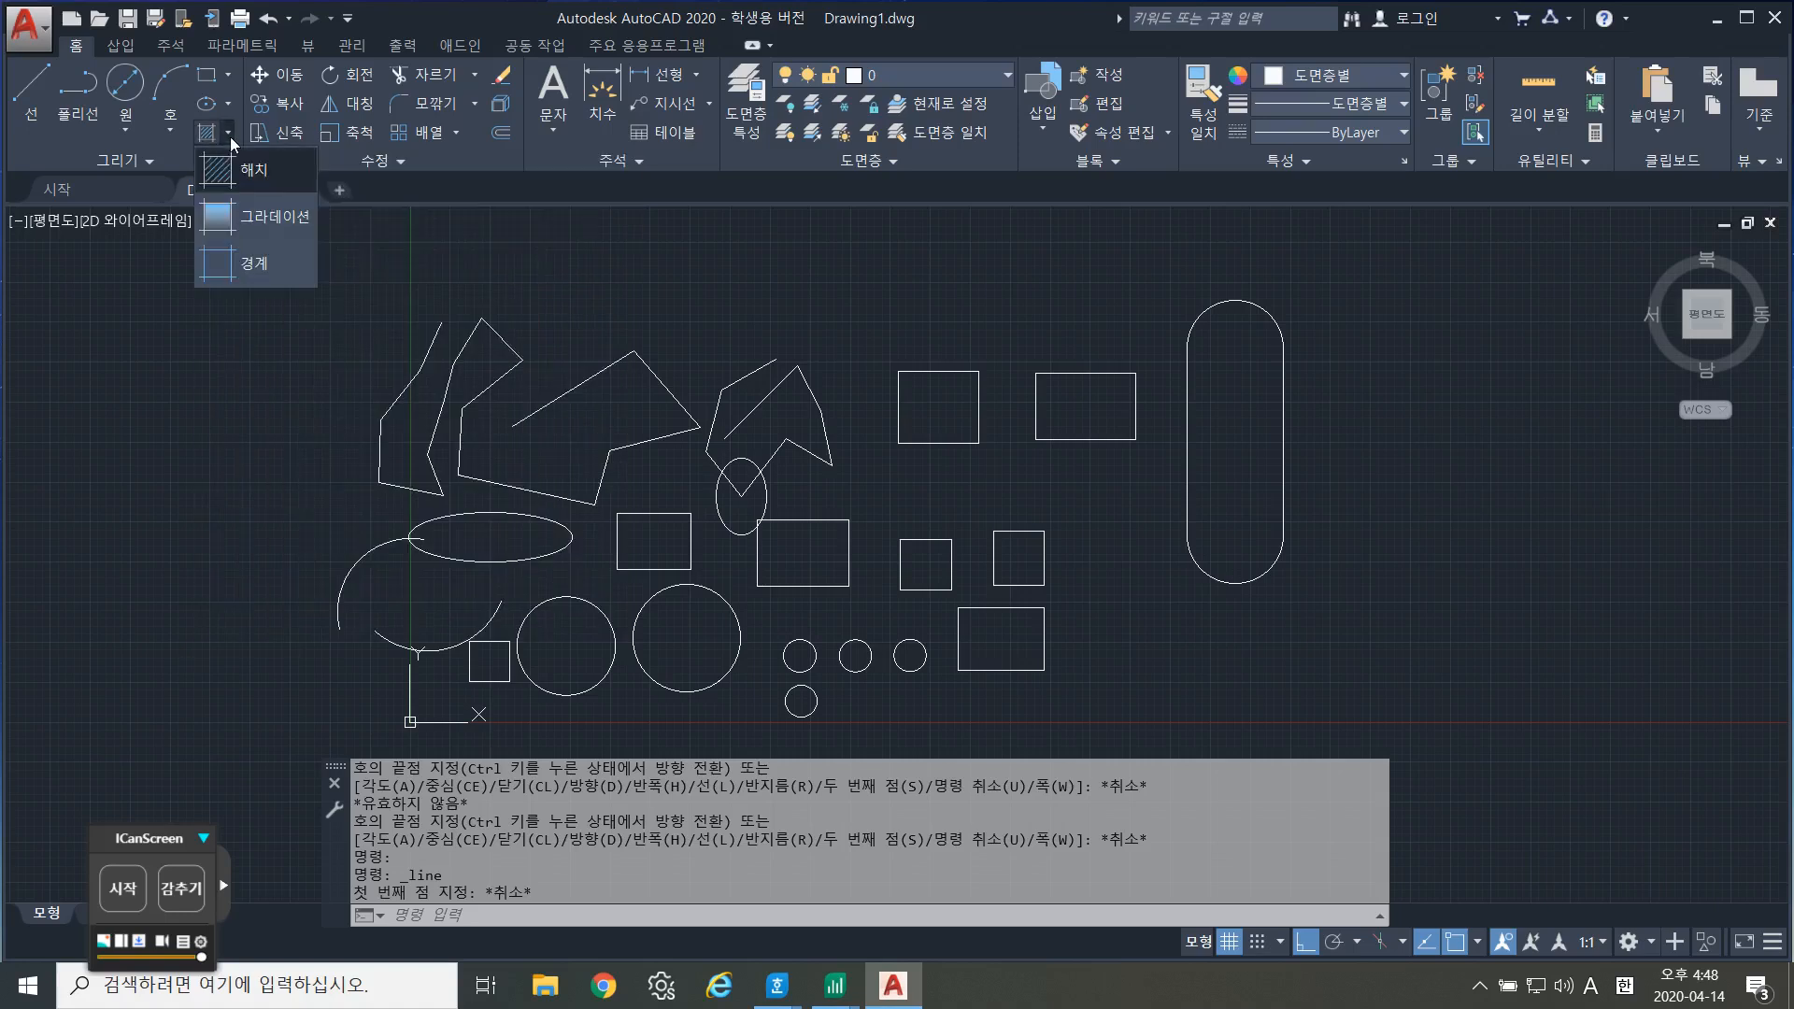
pyautogui.click(248, 171)
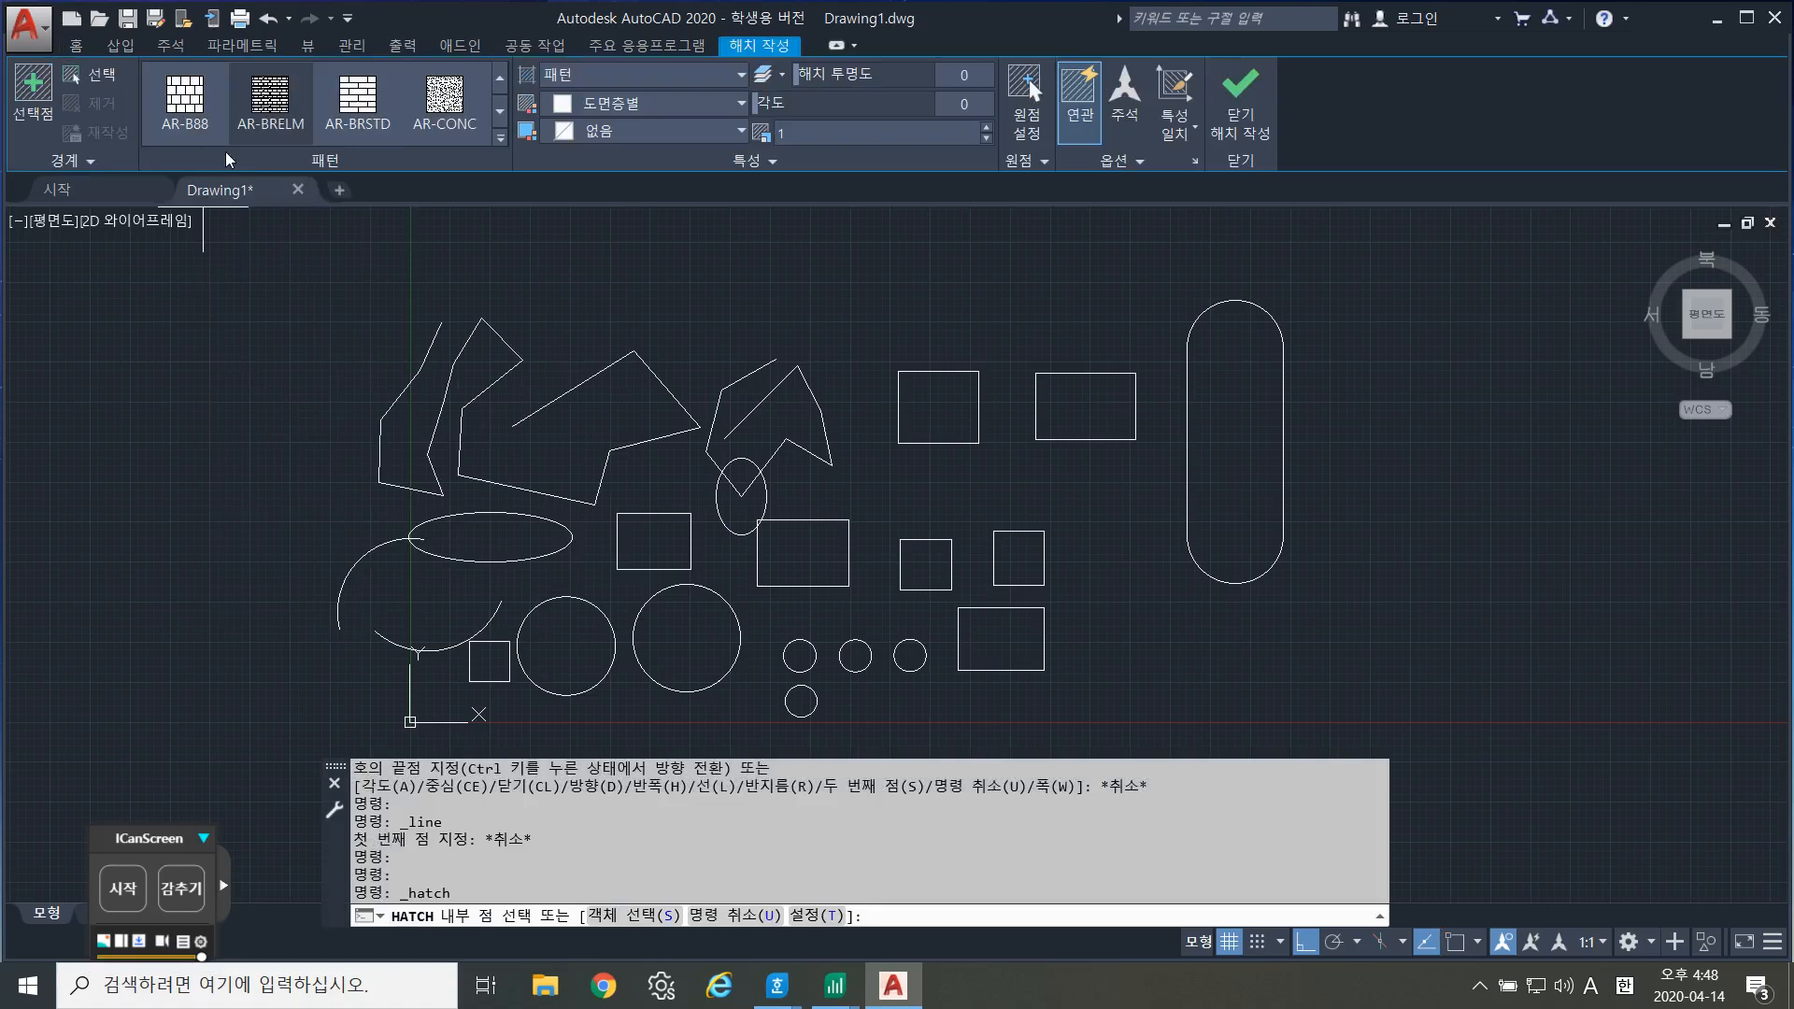
pyautogui.click(504, 137)
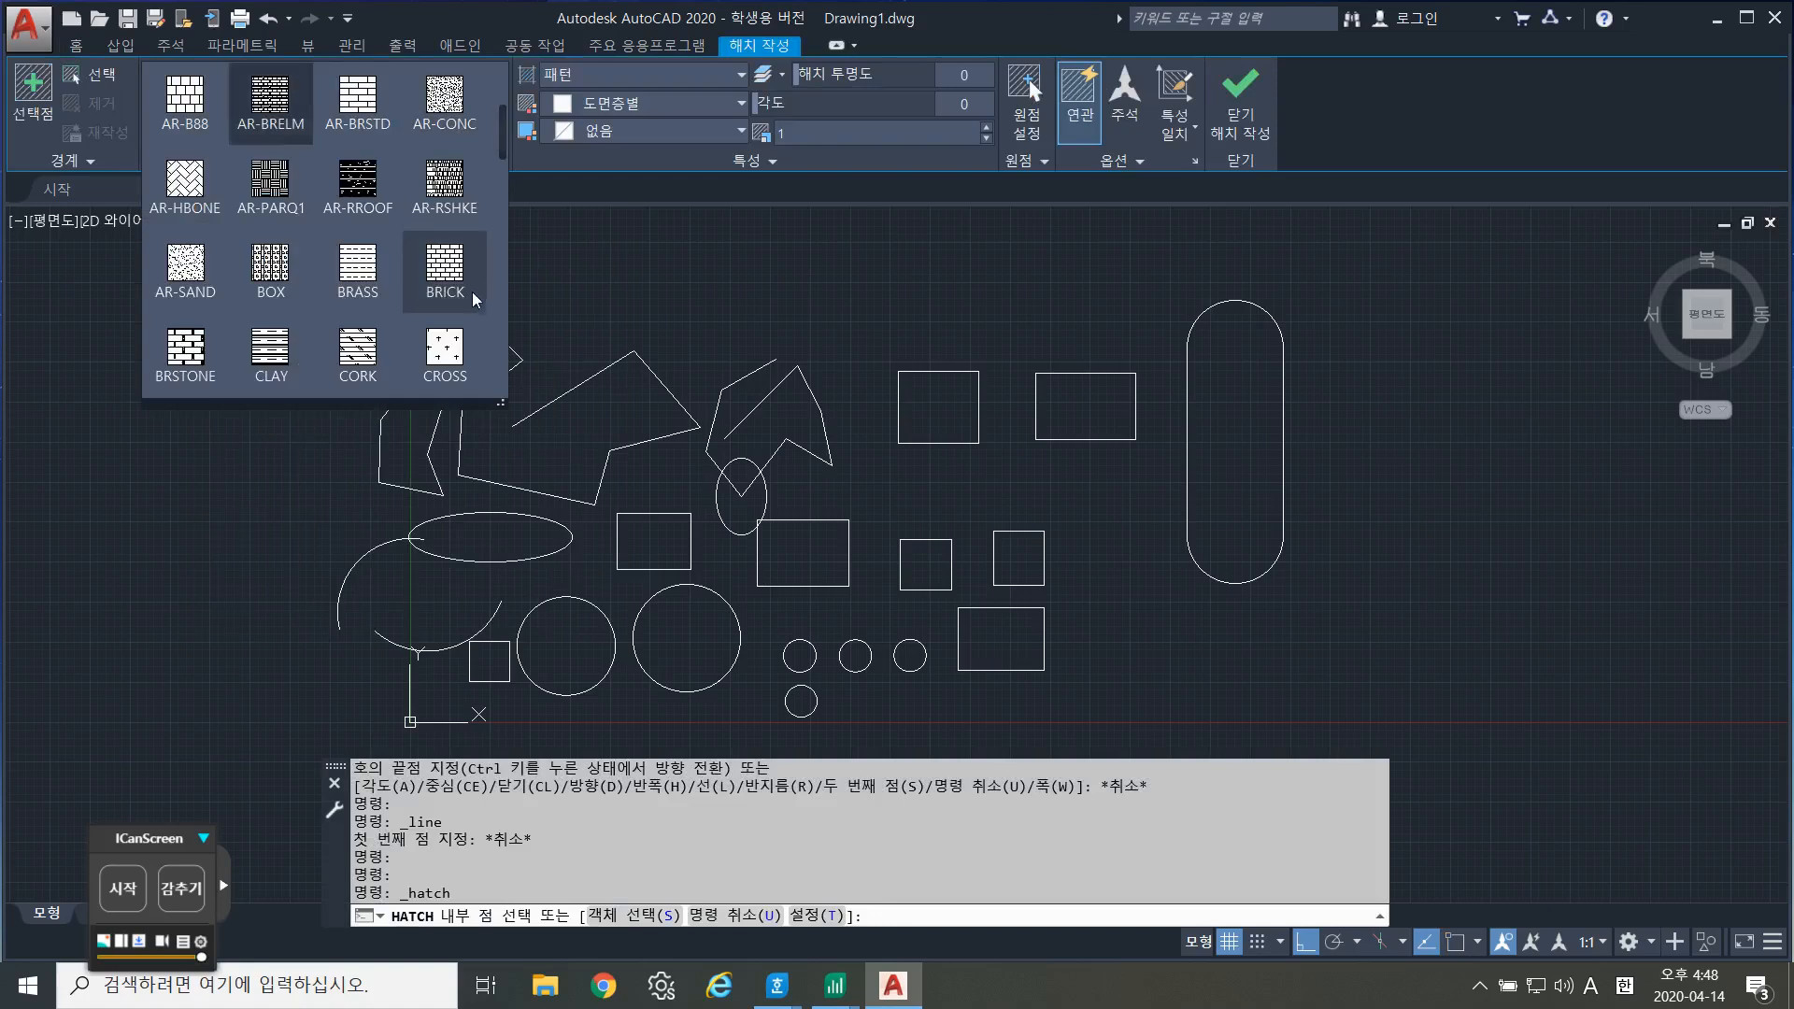
pyautogui.scroll(-2, 462, 313)
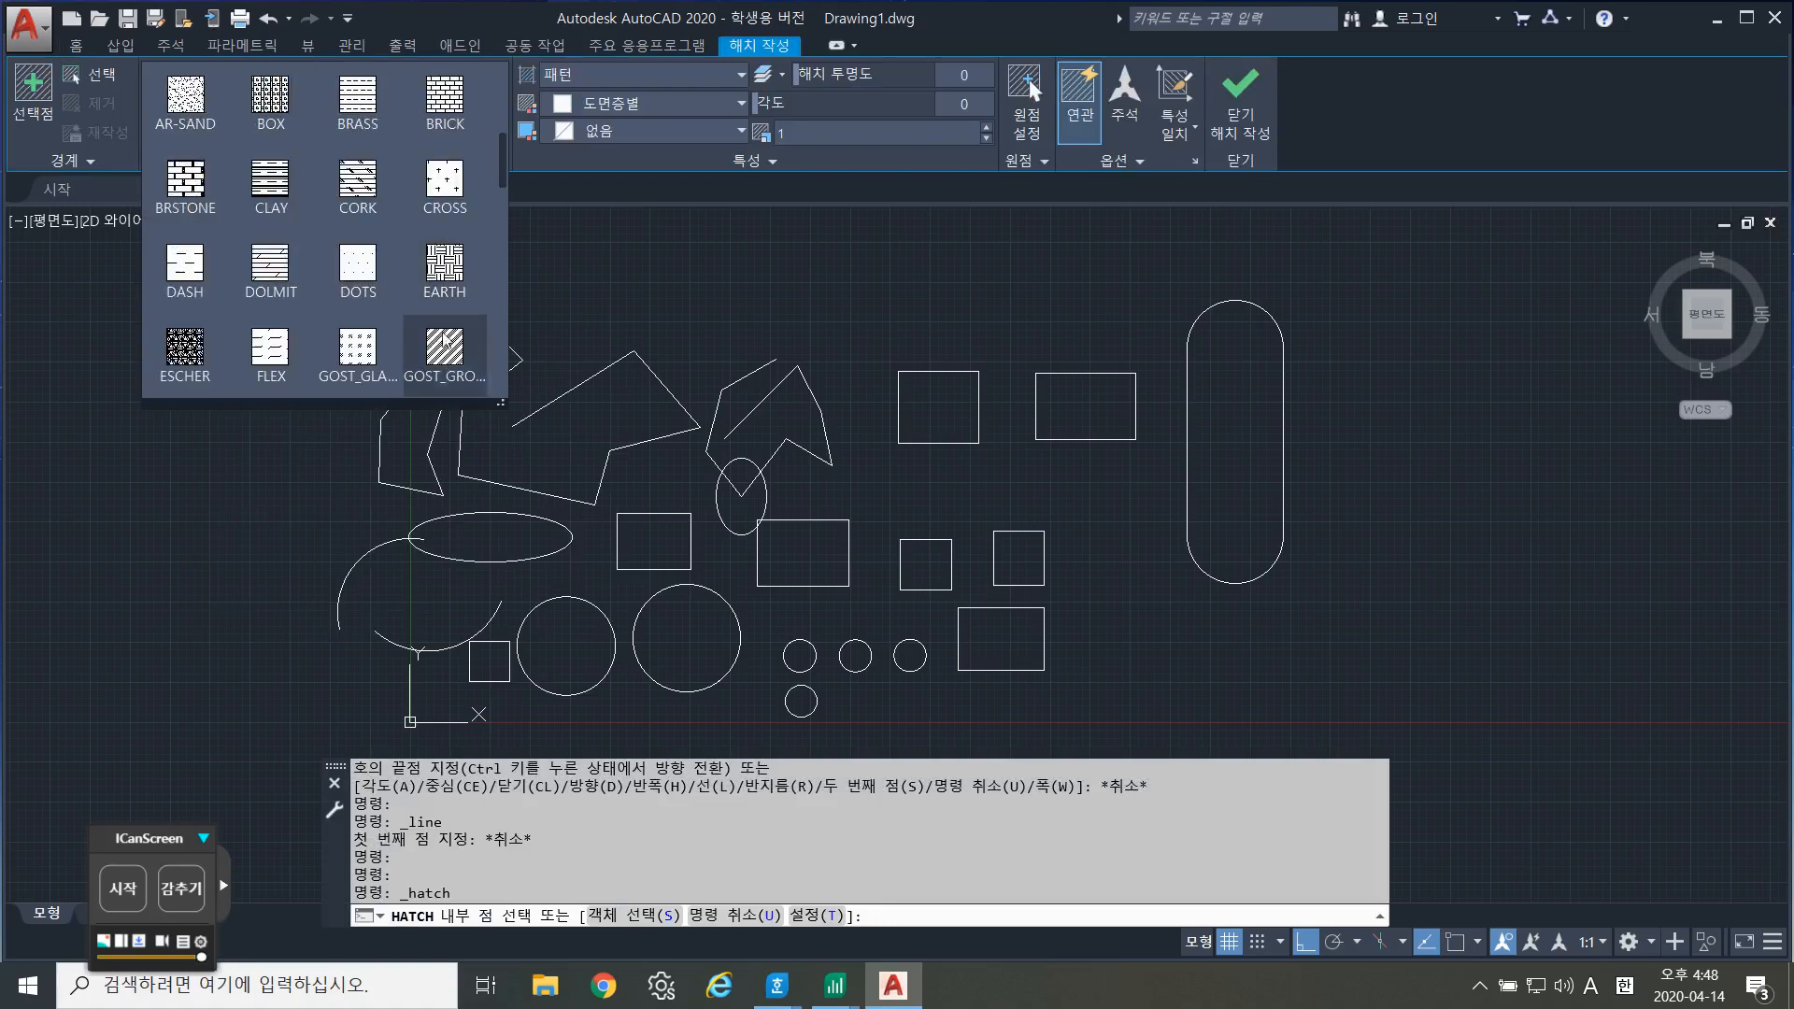
pyautogui.click(441, 276)
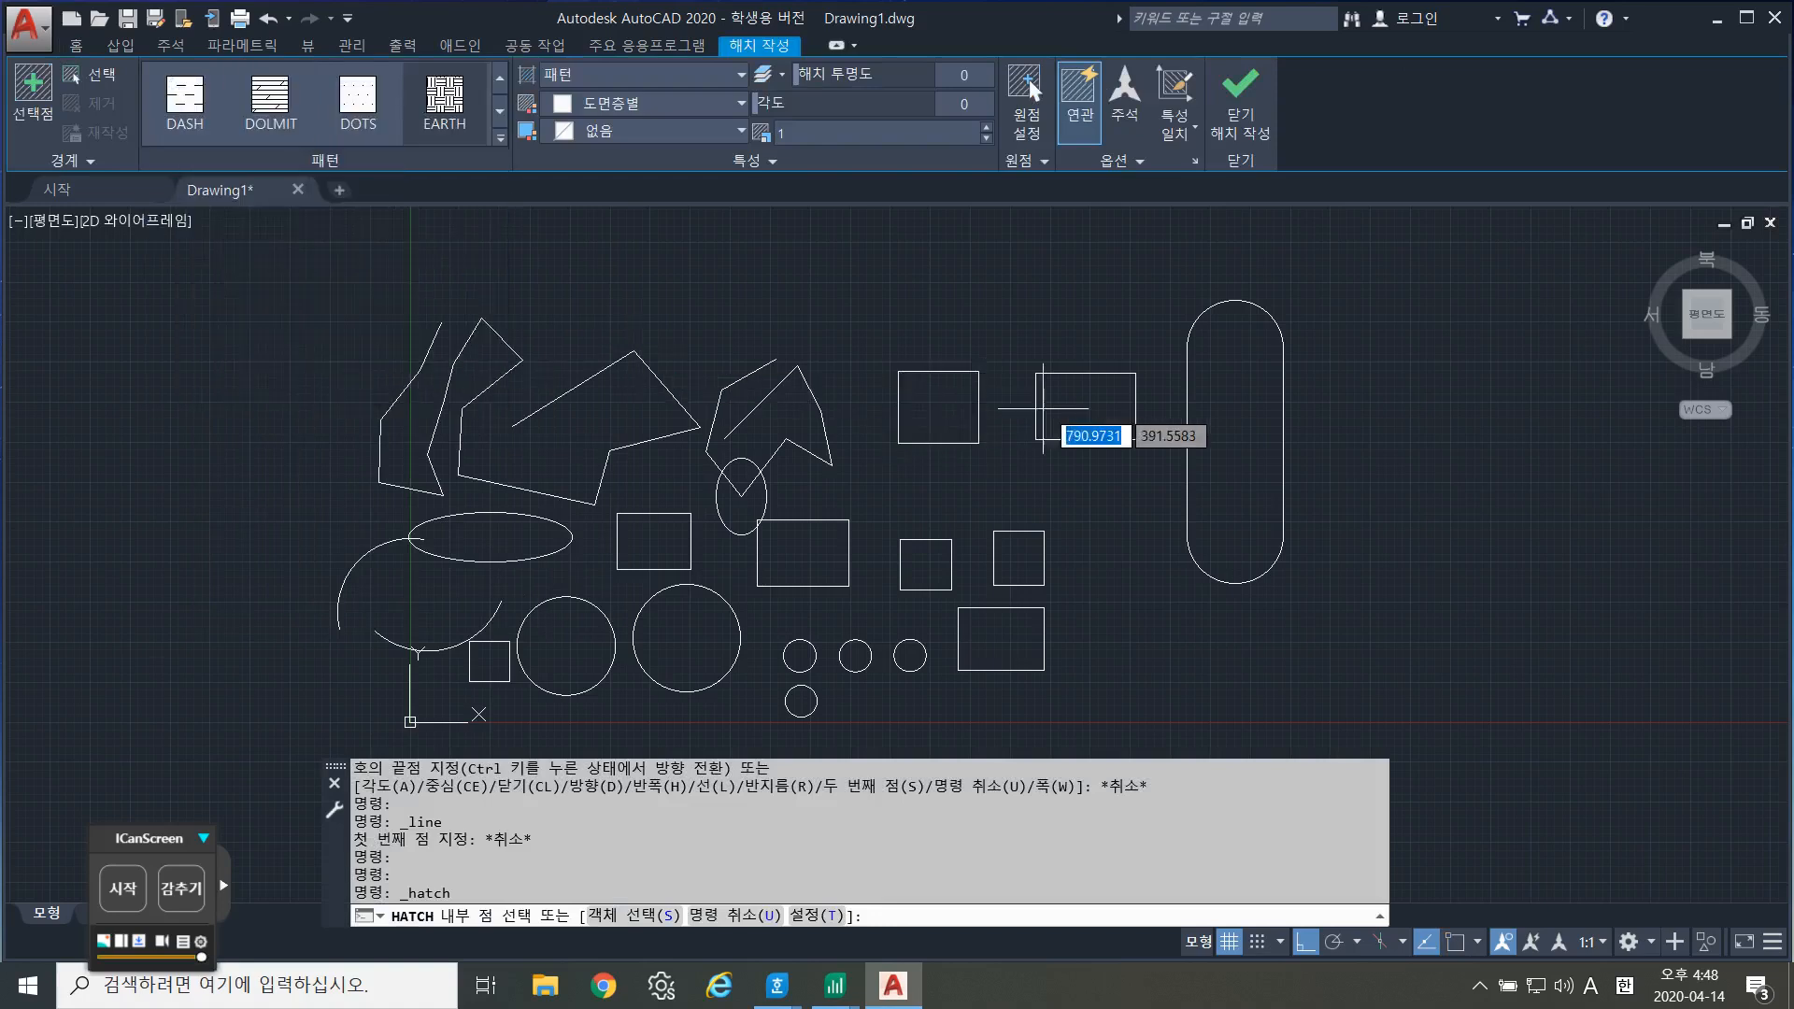
pyautogui.click(1095, 411)
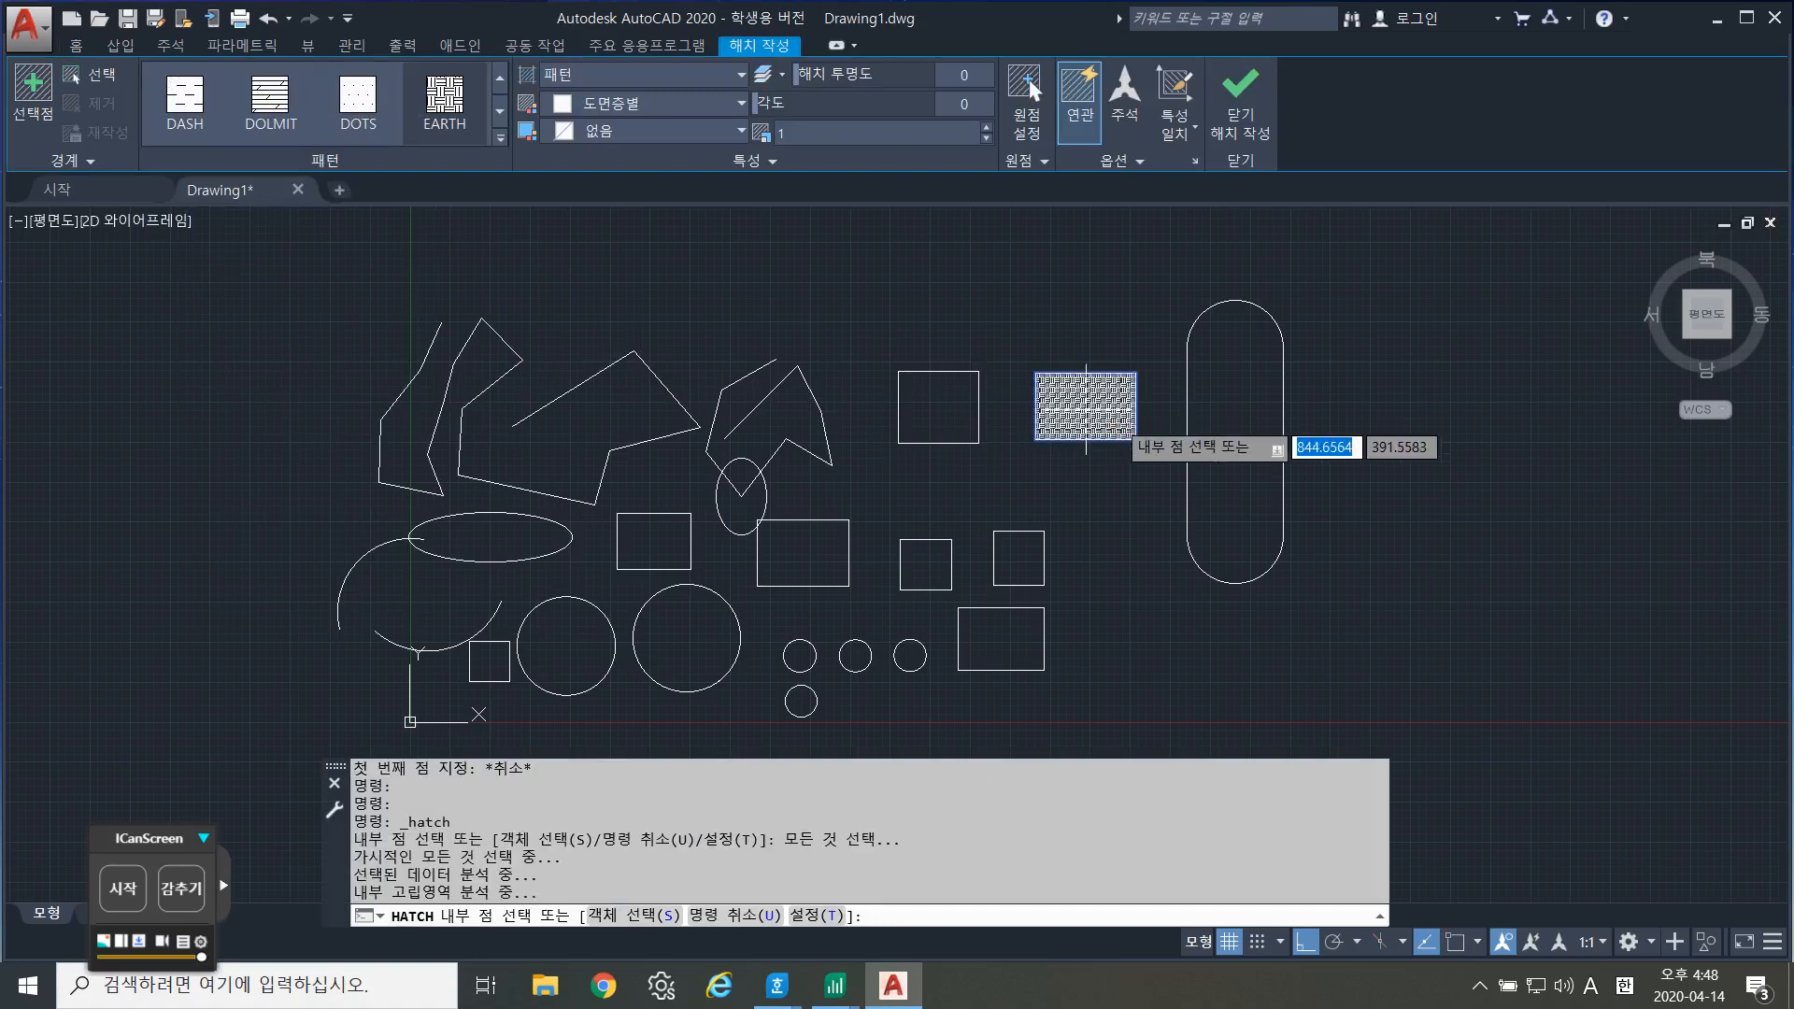
# Change the hatch pattern to ACAD_ISO06W100 and add the rectangle touching the upright ellipse to the hatch.
pyautogui.click(500, 143)
pyautogui.scroll(-10, 367, 367)
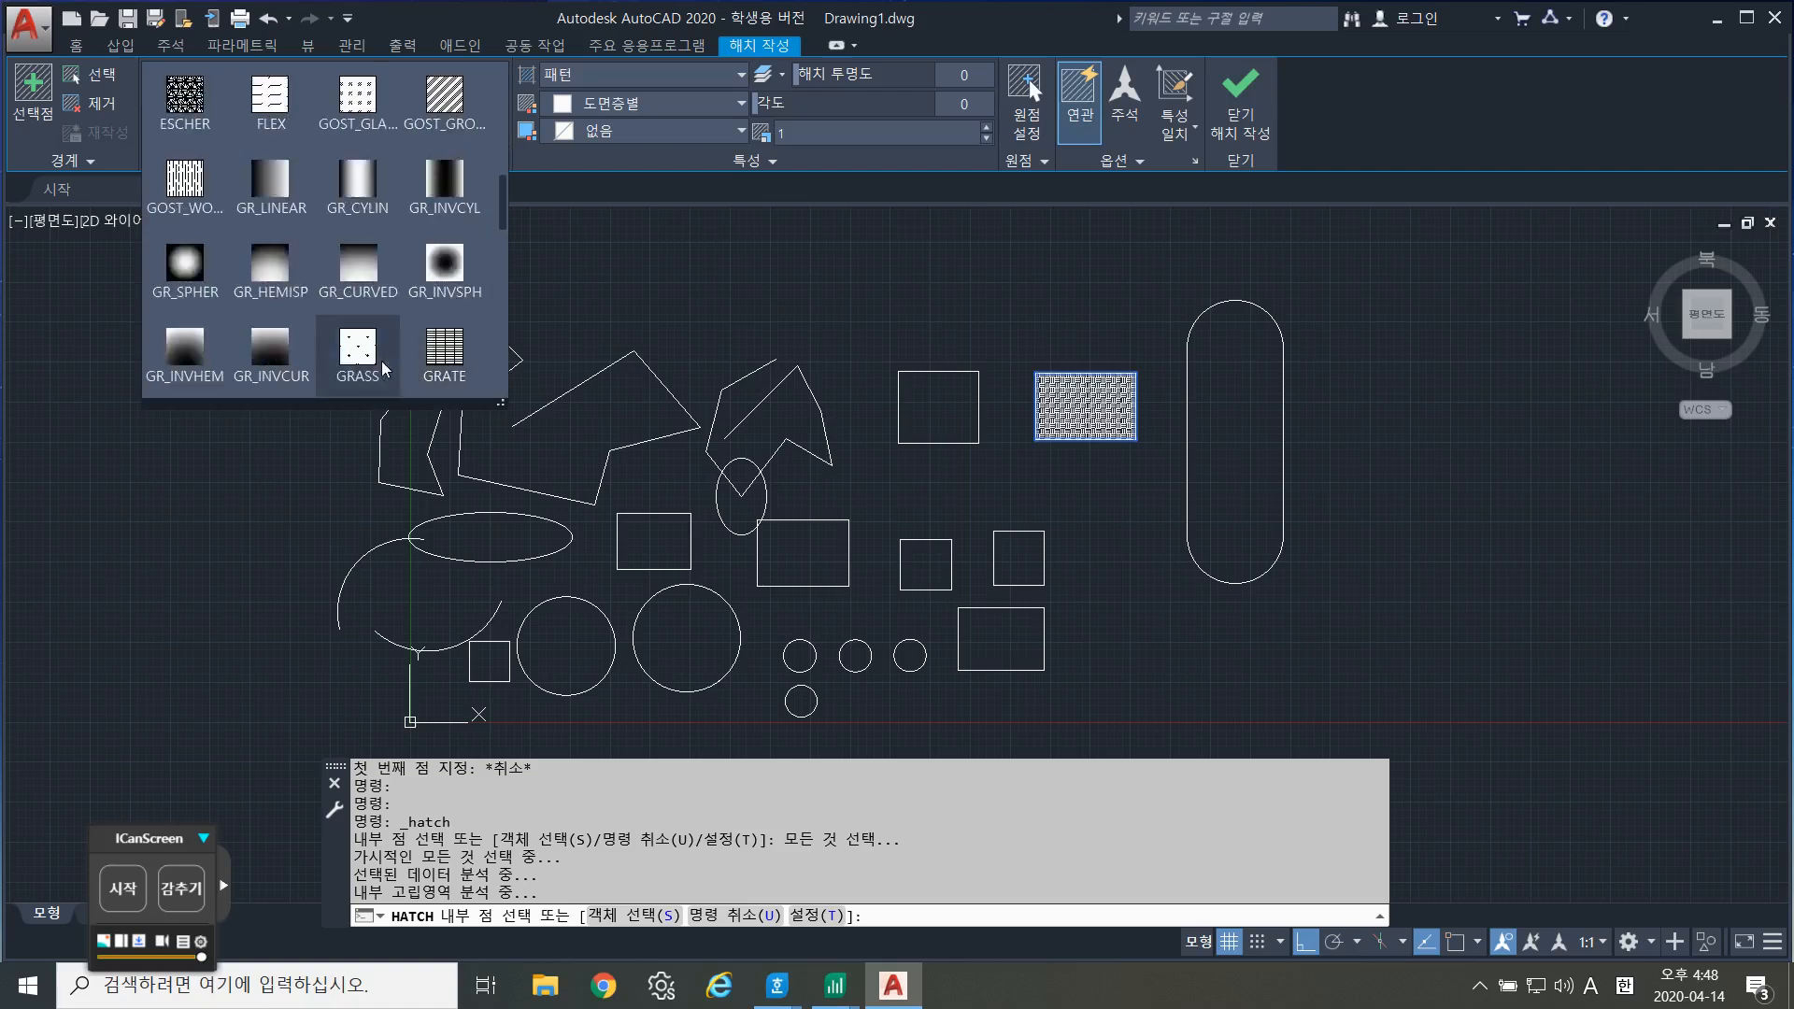
pyautogui.click(270, 355)
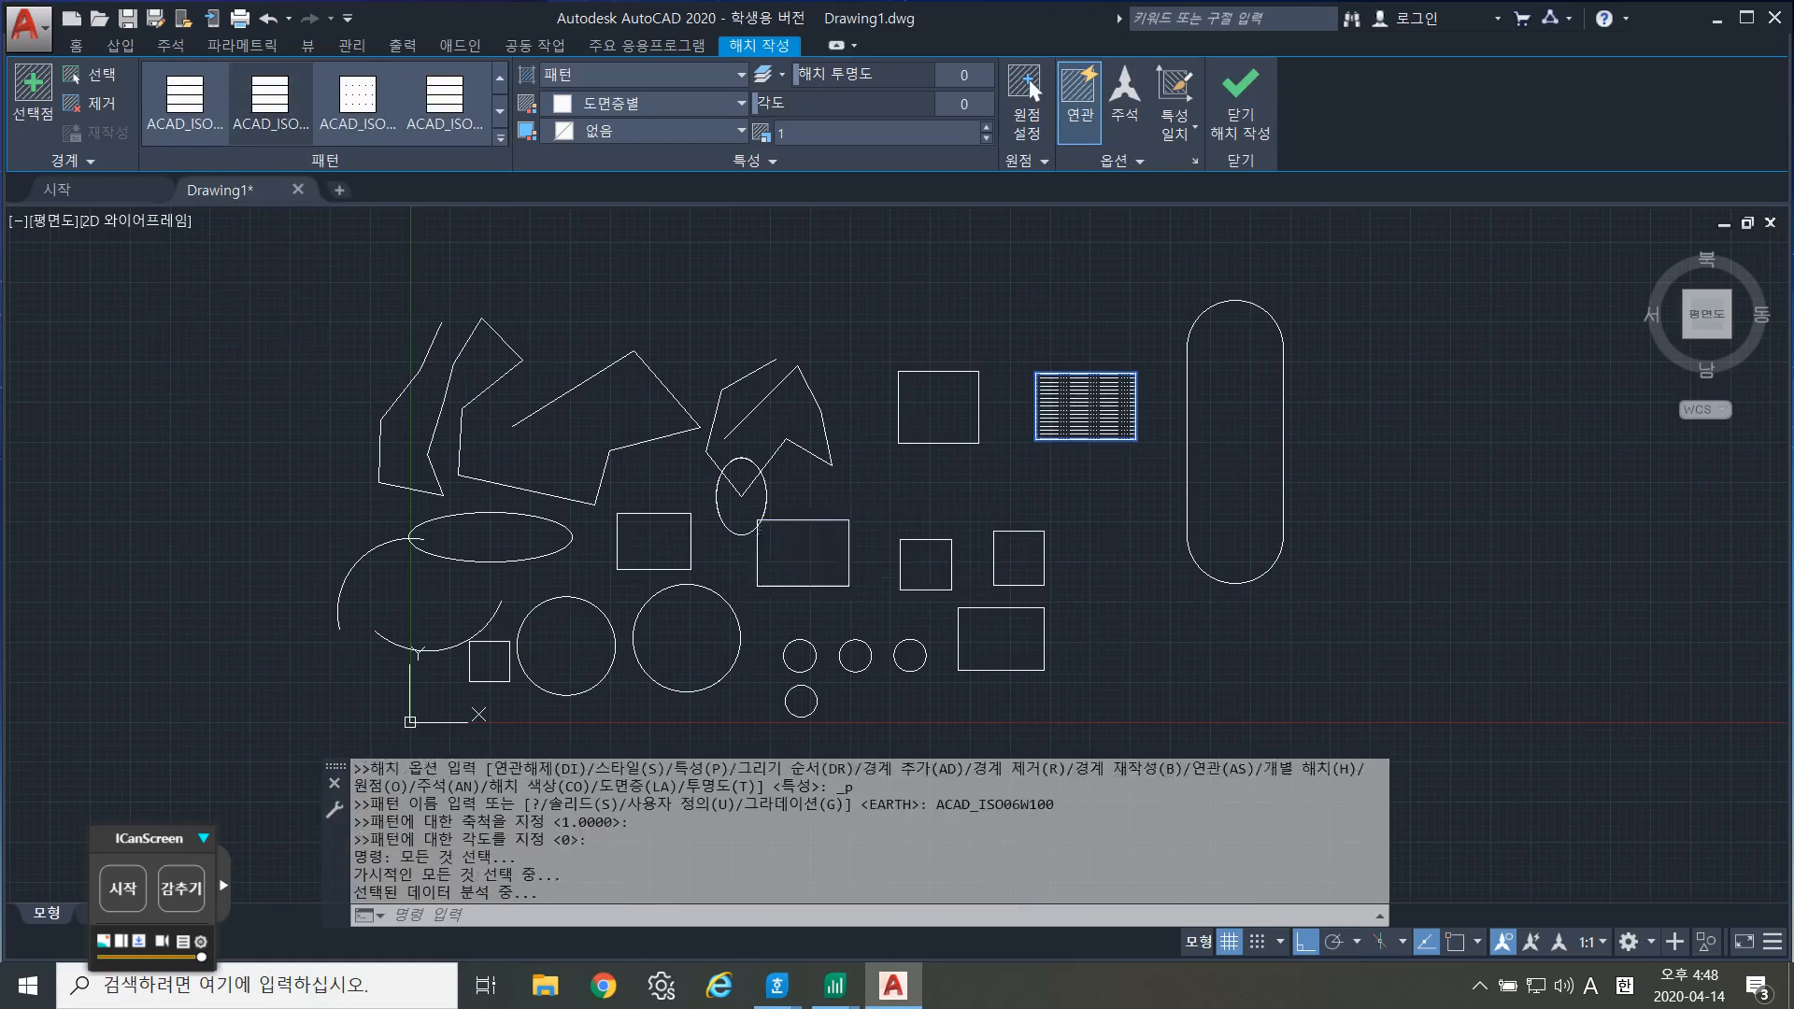
pyautogui.scroll(4, 863, 580)
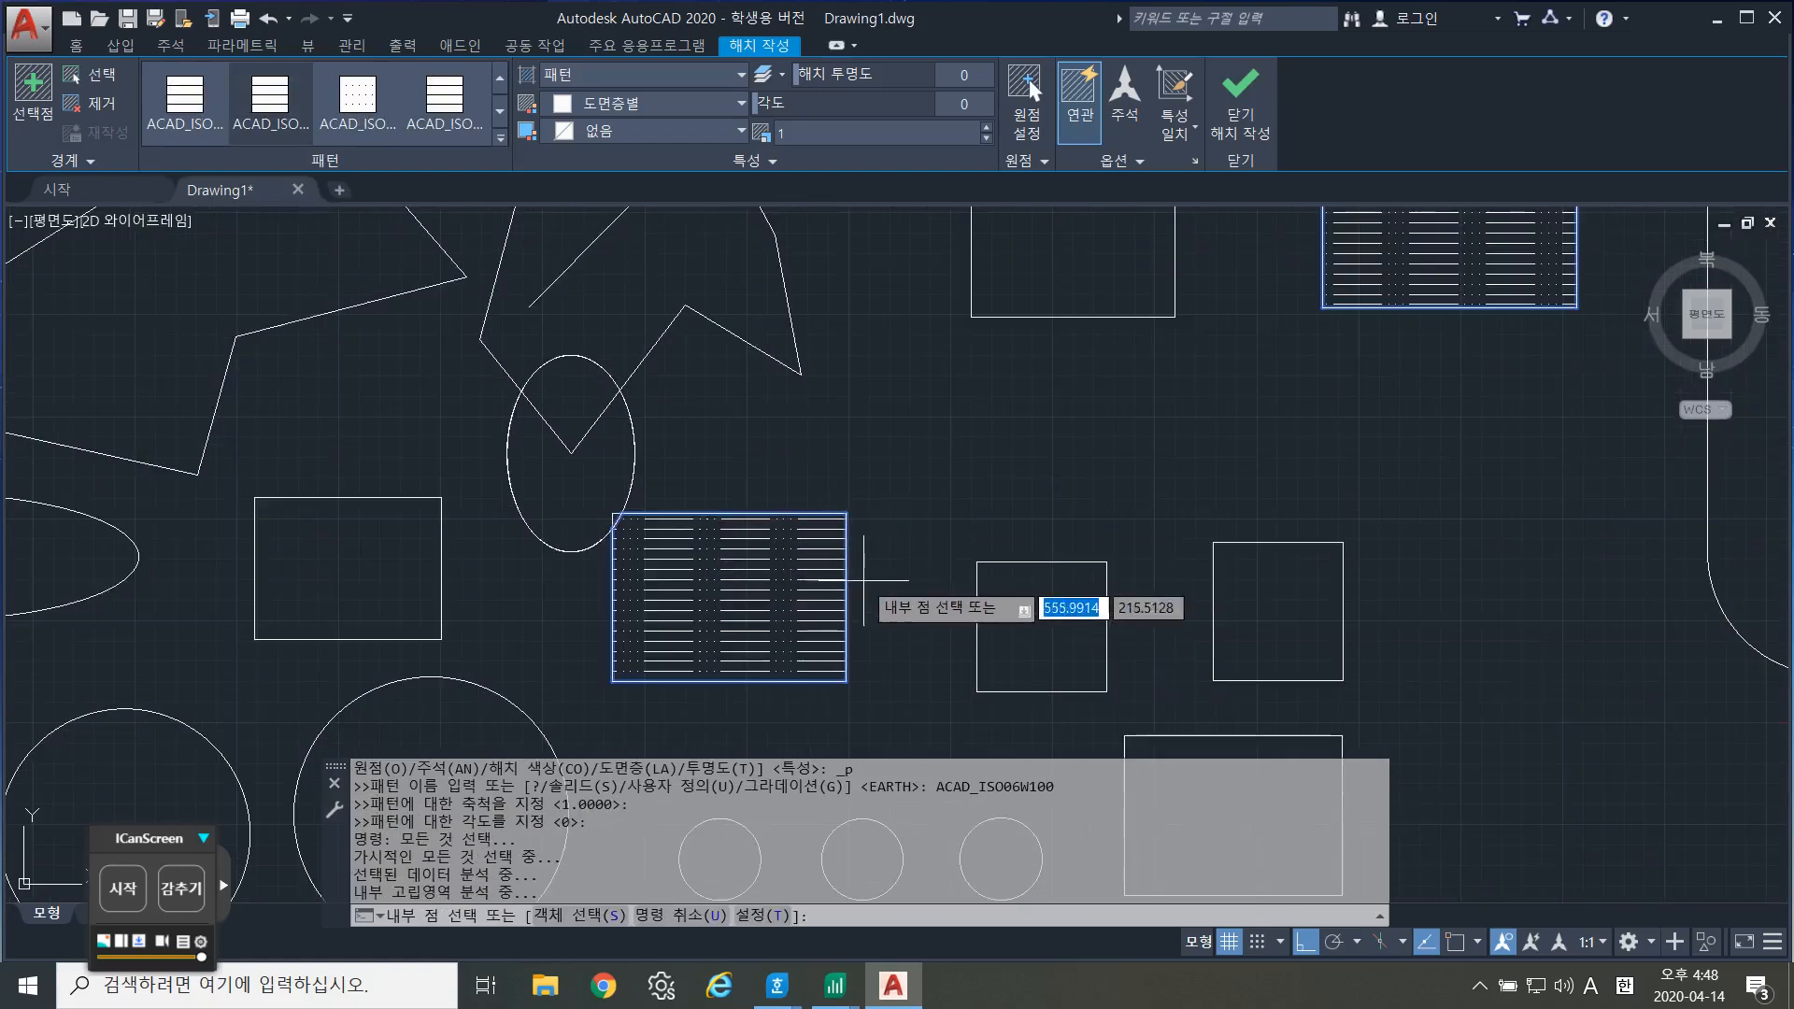
# Change the hatch pattern to TRIANG, add the right-hand one of the two small squares to the hatch, and finish the command.
pyautogui.click(502, 138)
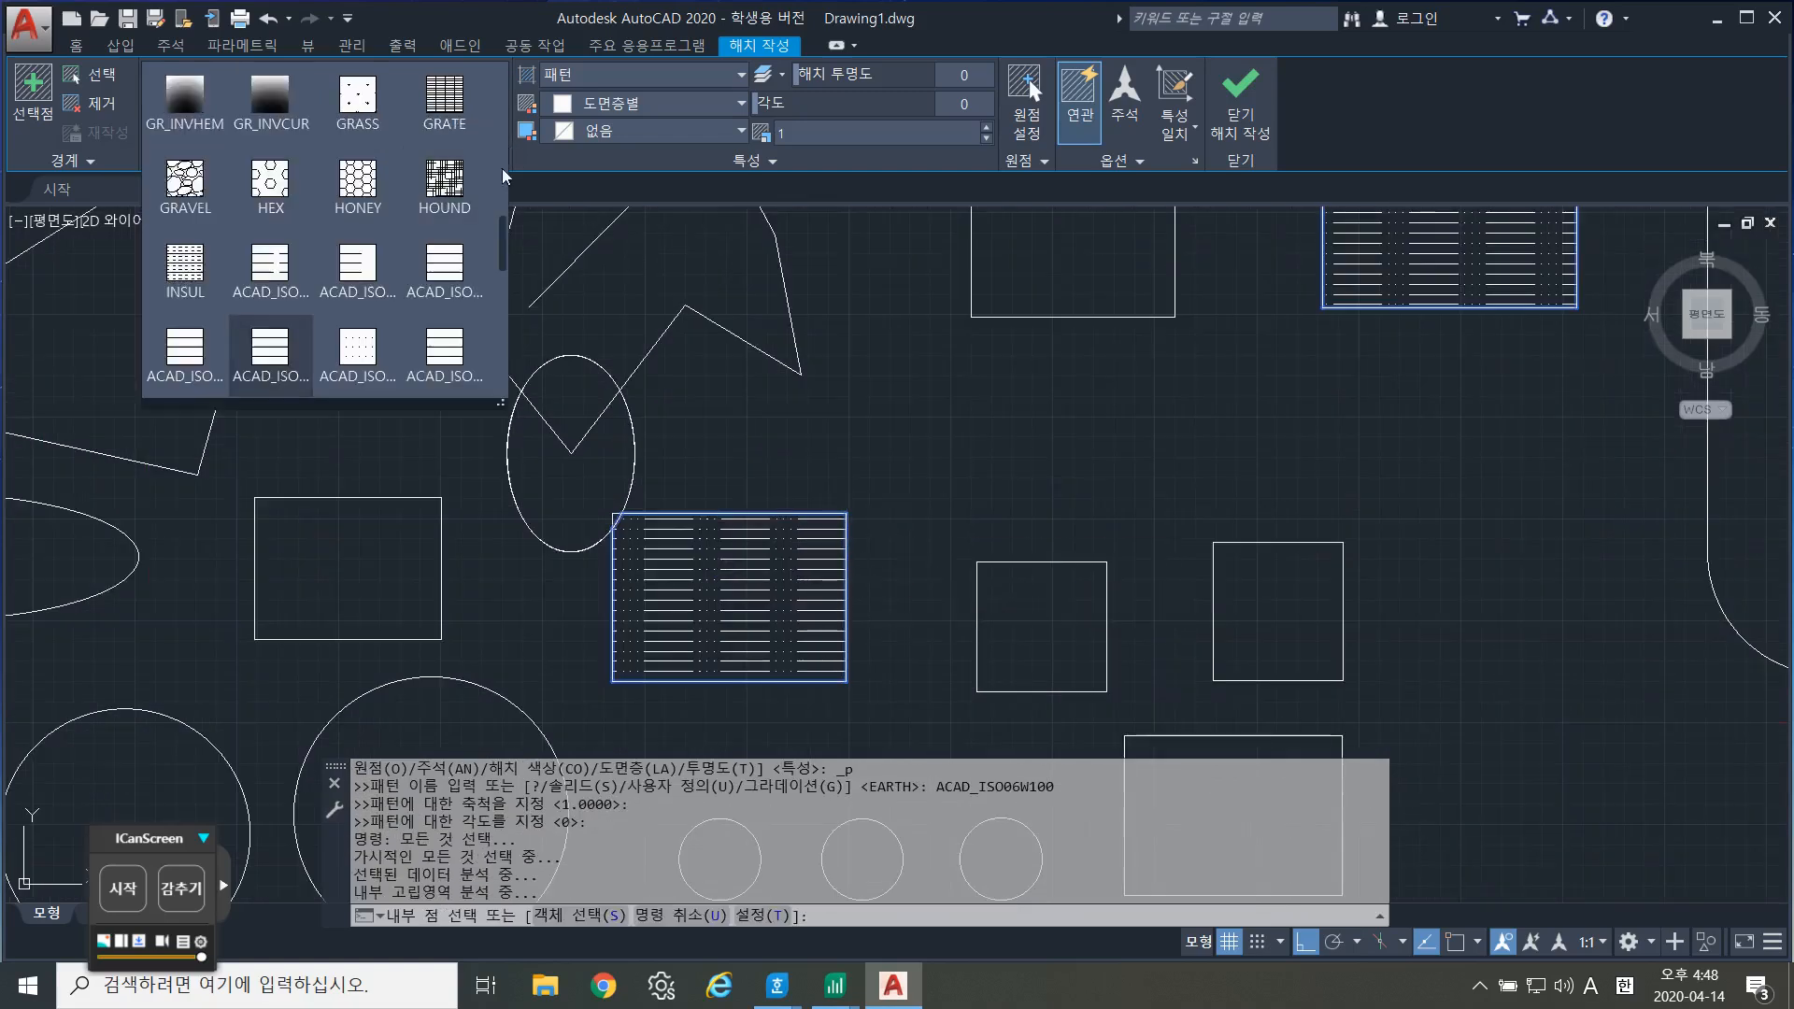
pyautogui.scroll(-10, 413, 315)
pyautogui.scroll(-2, 392, 316)
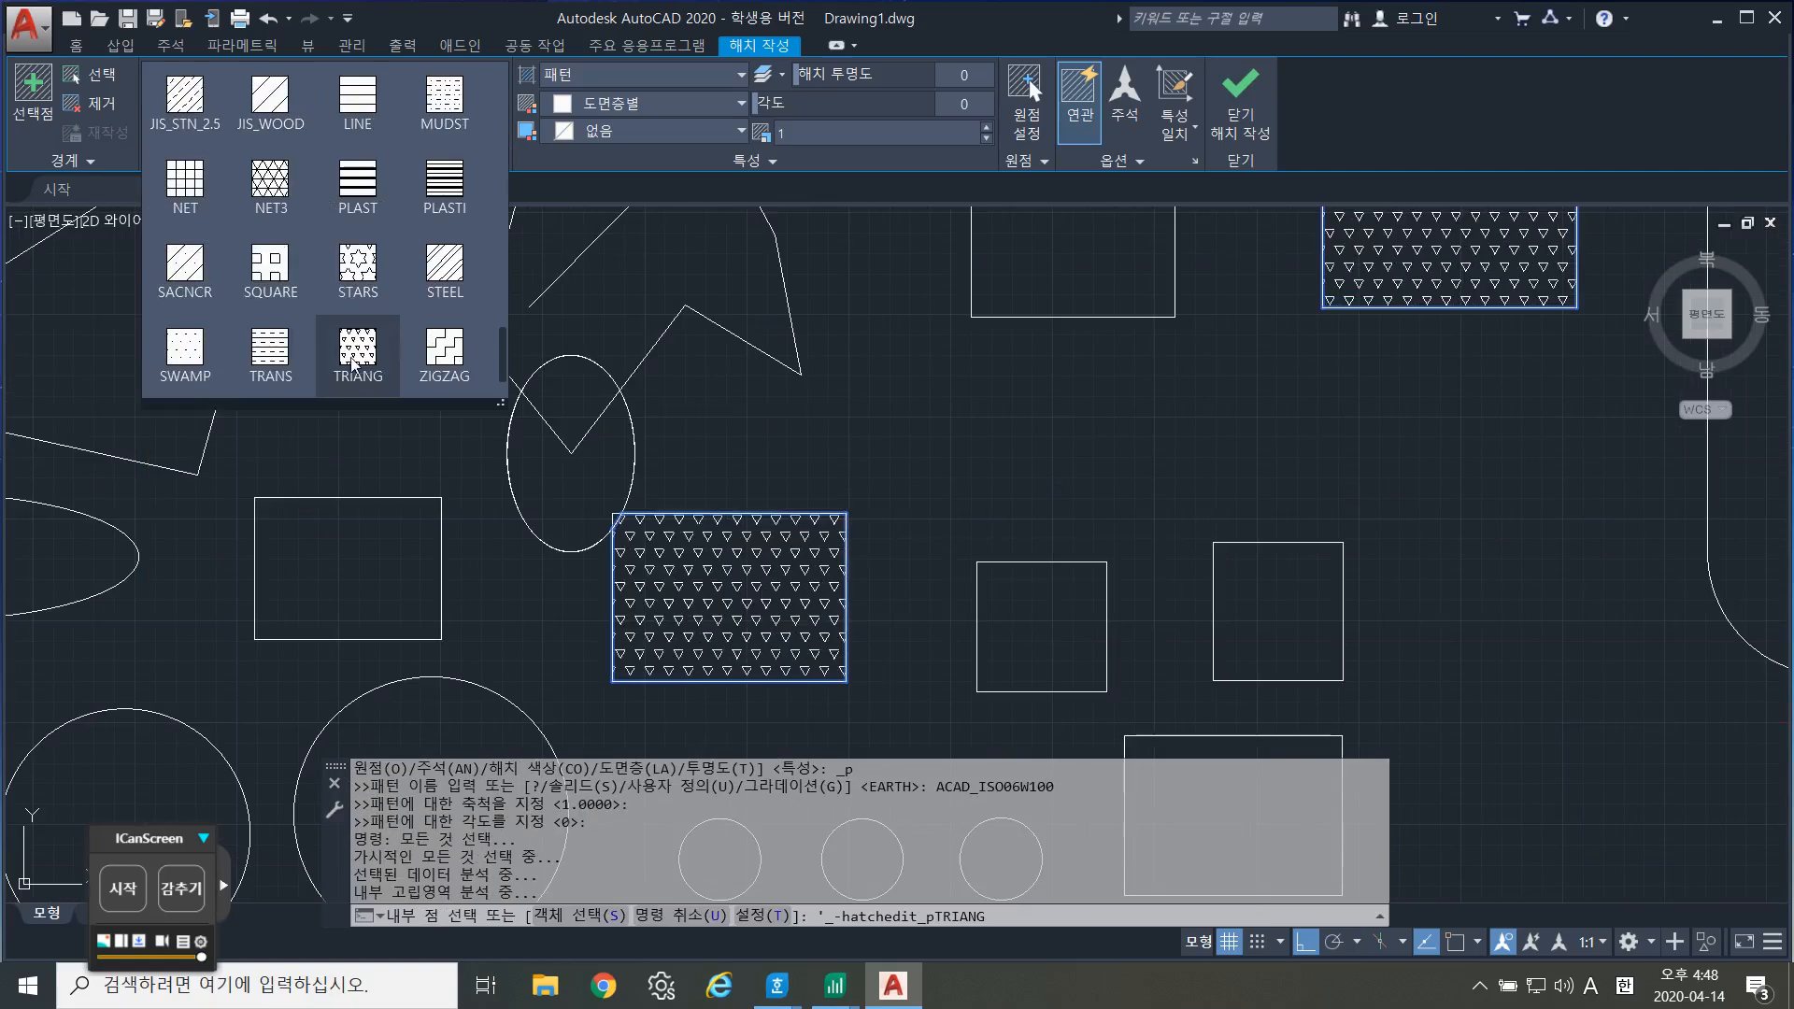
pyautogui.scroll(-1, 318, 355)
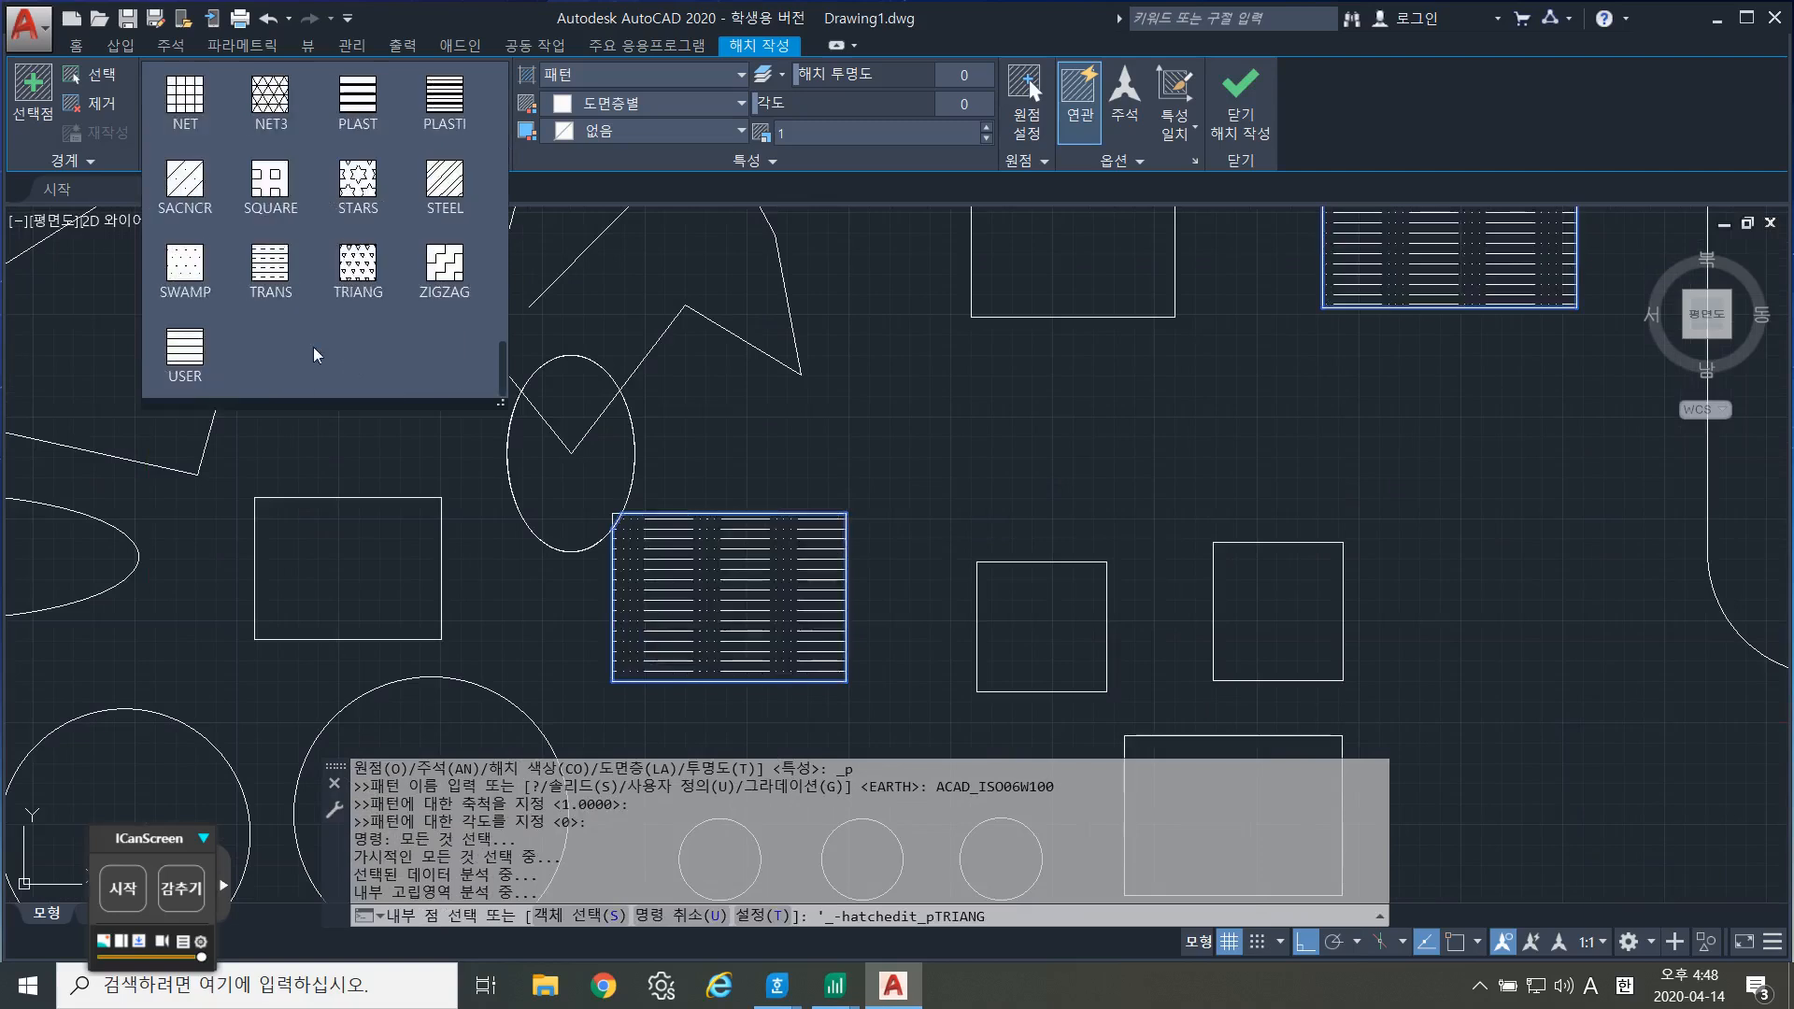
pyautogui.click(374, 278)
pyautogui.moveTo(733, 412); pyautogui.dragTo(575, 330, button='middle')
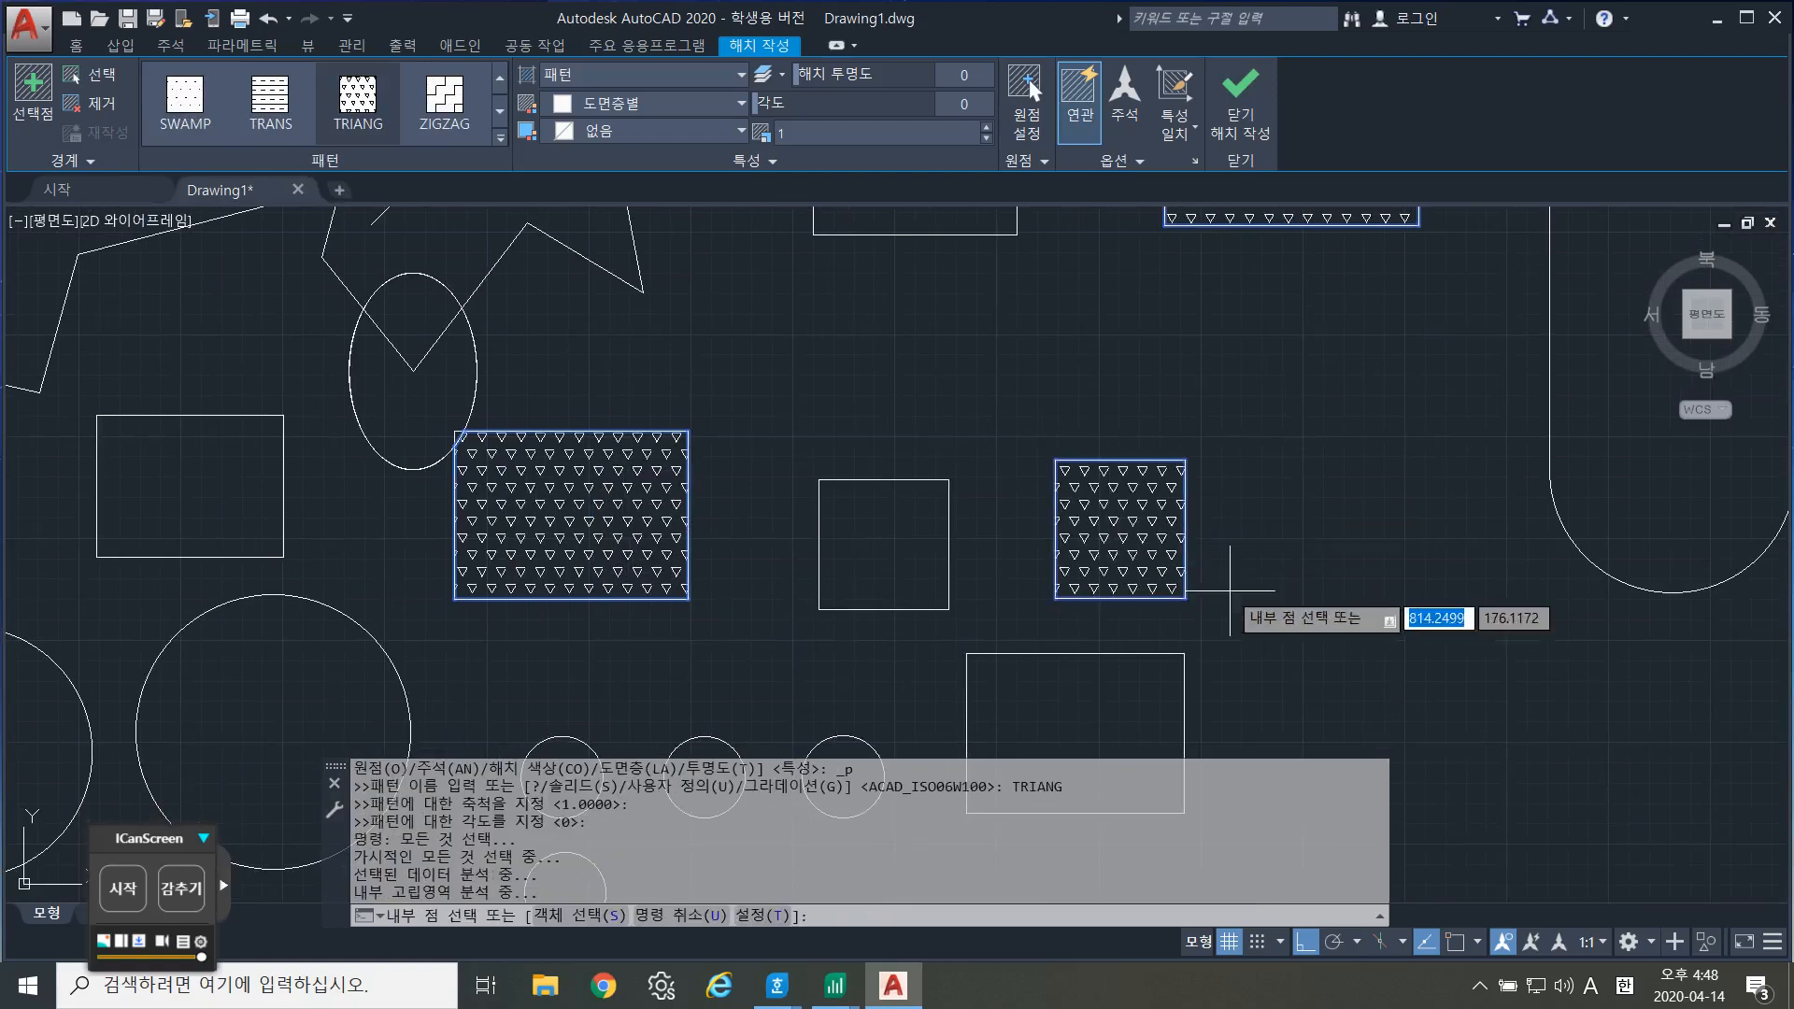
pyautogui.click(1154, 567)
pyautogui.press('Return')
pyautogui.scroll(-2, 1341, 529)
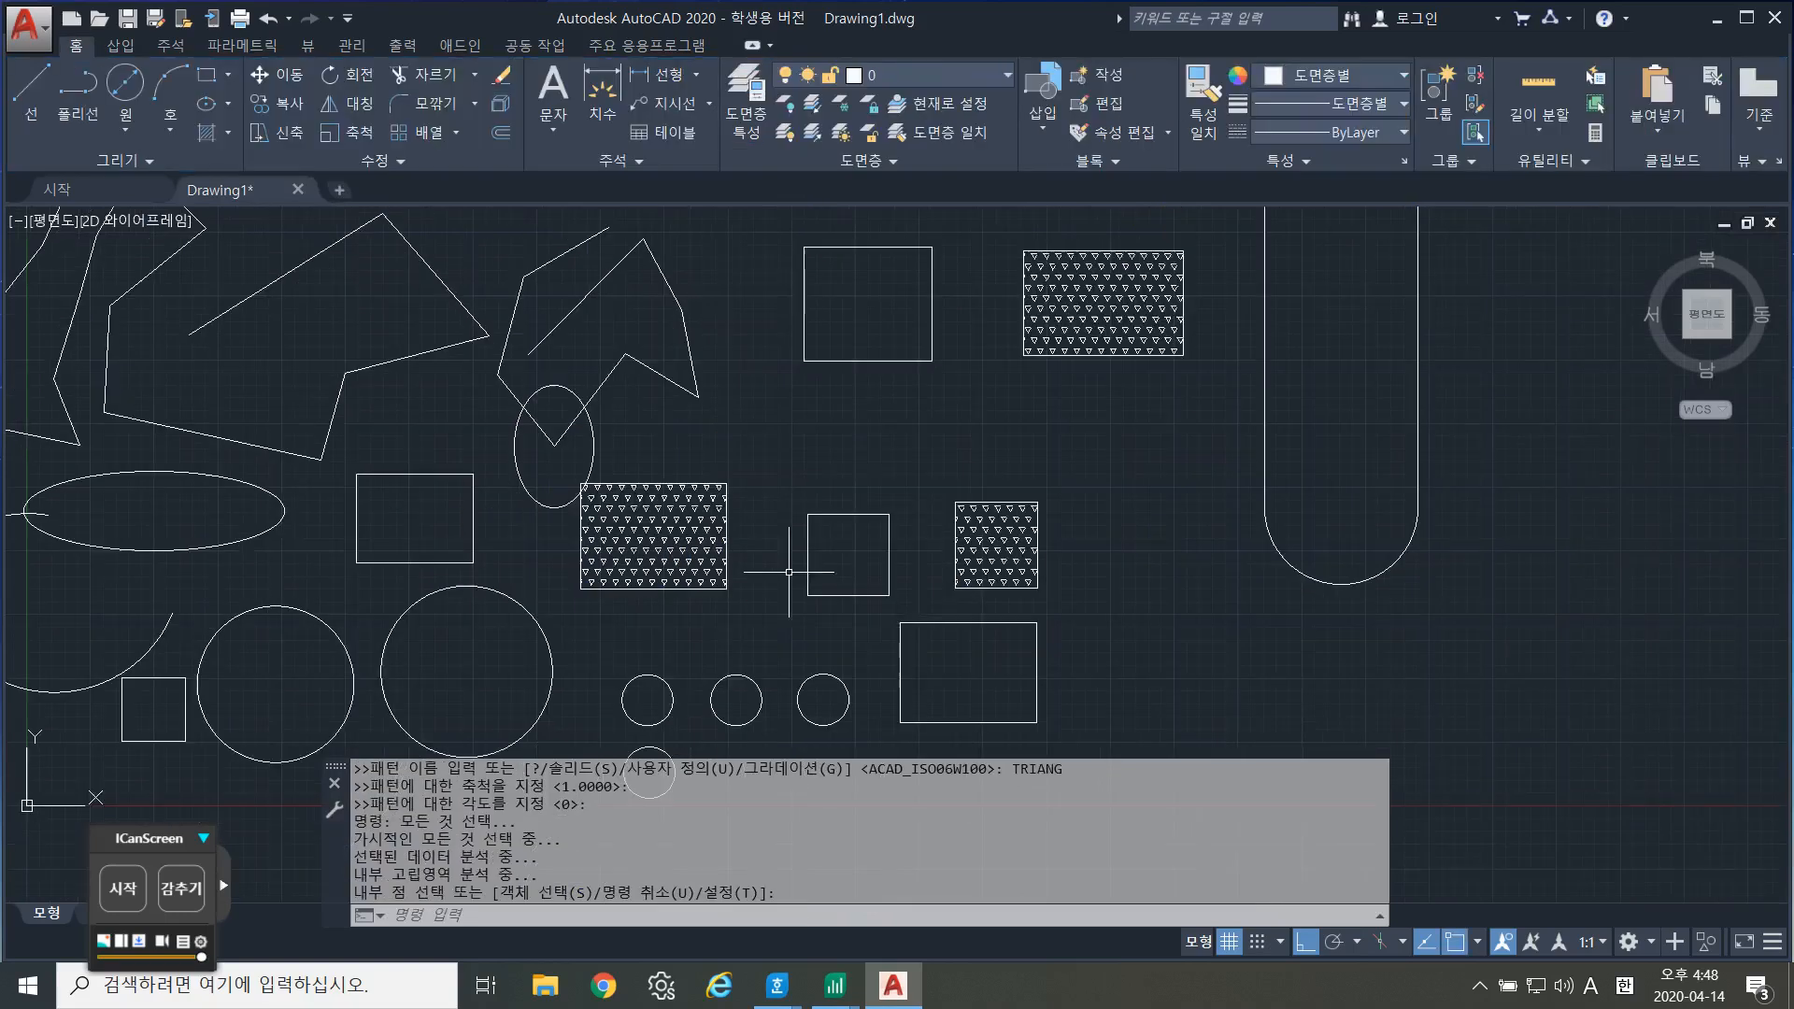
# Hatch the larger of the two full circles and the rectangle beside the row of small circles with the ZIGZAG pattern, and finish the command.
pyautogui.scroll(-2, 1280, 582)
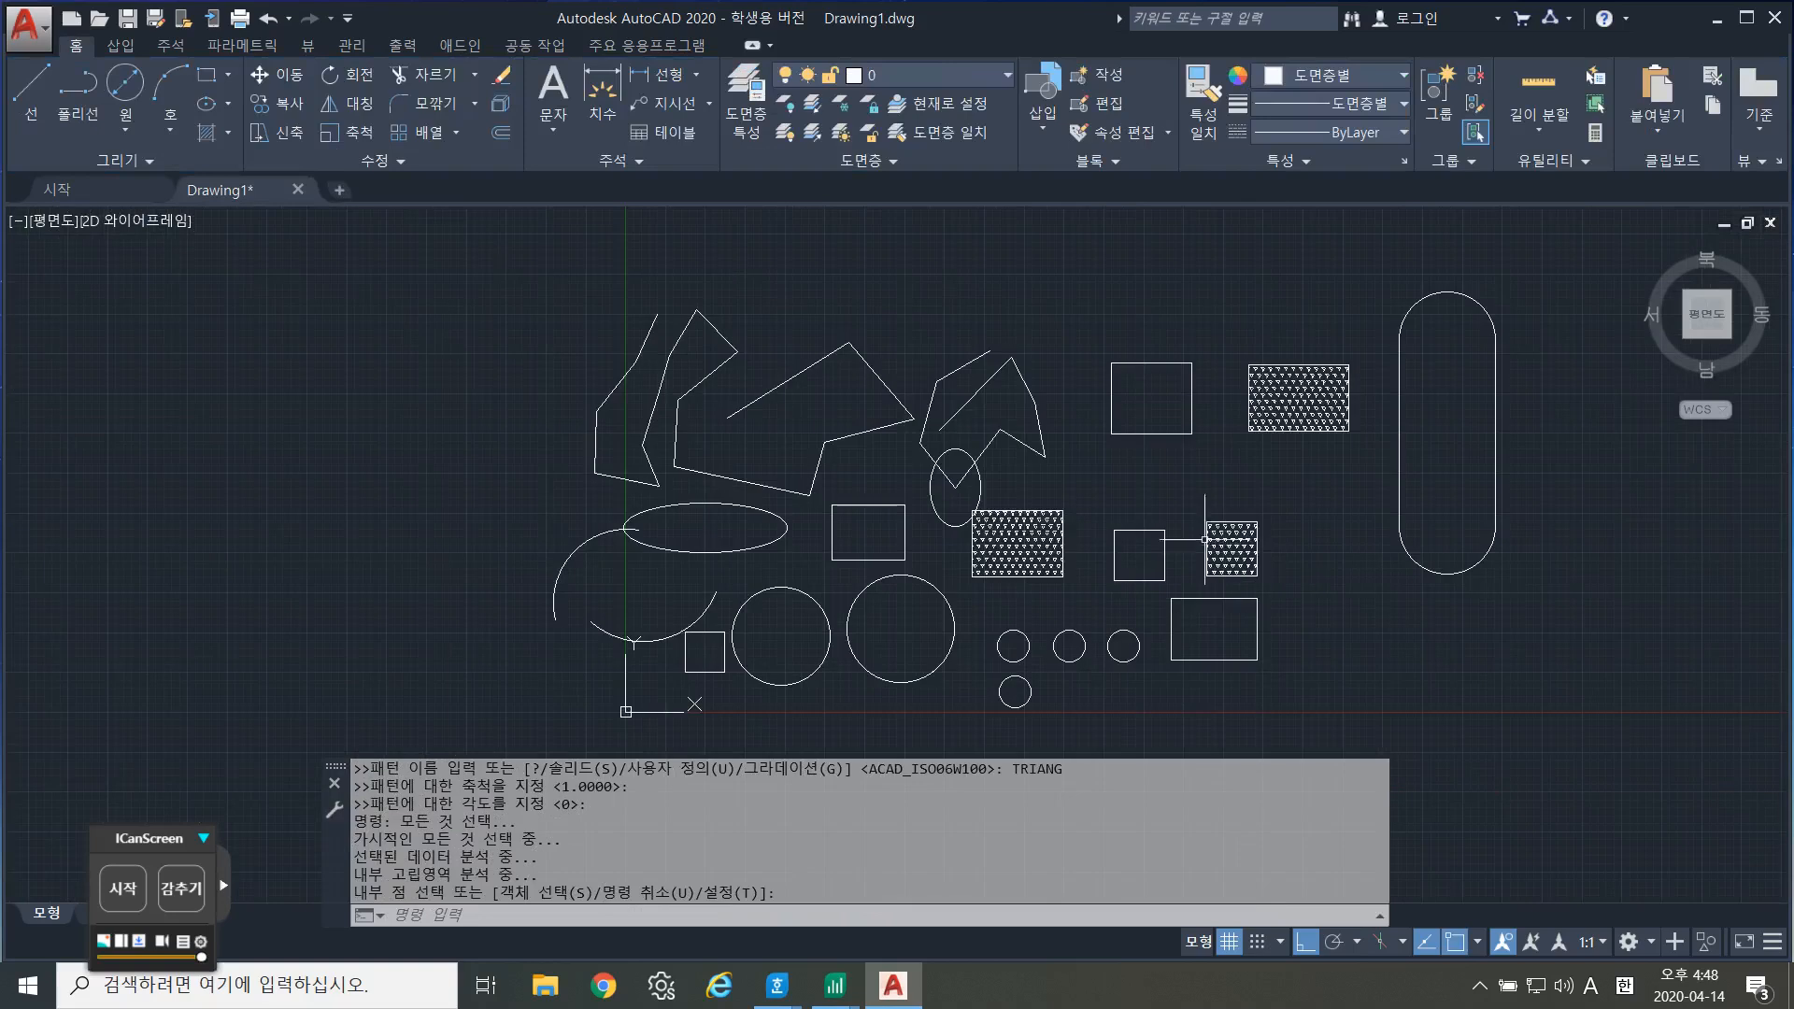
pyautogui.click(206, 132)
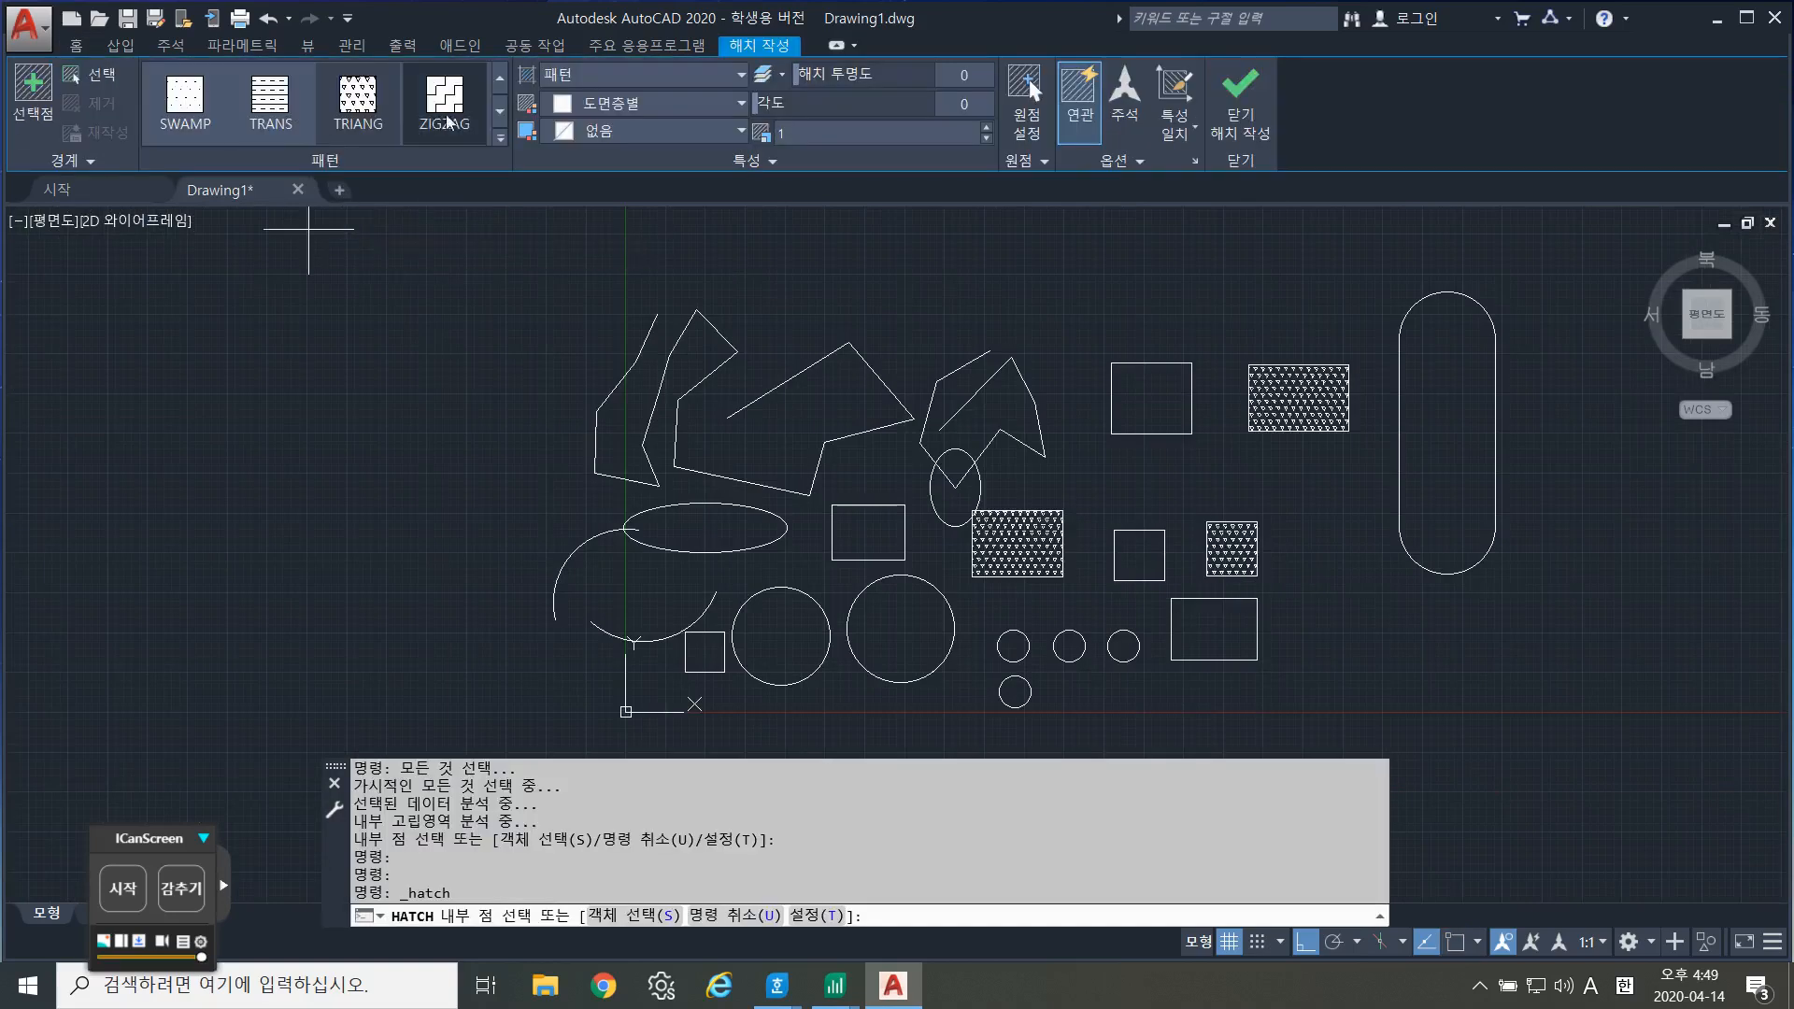
pyautogui.click(501, 137)
pyautogui.click(445, 271)
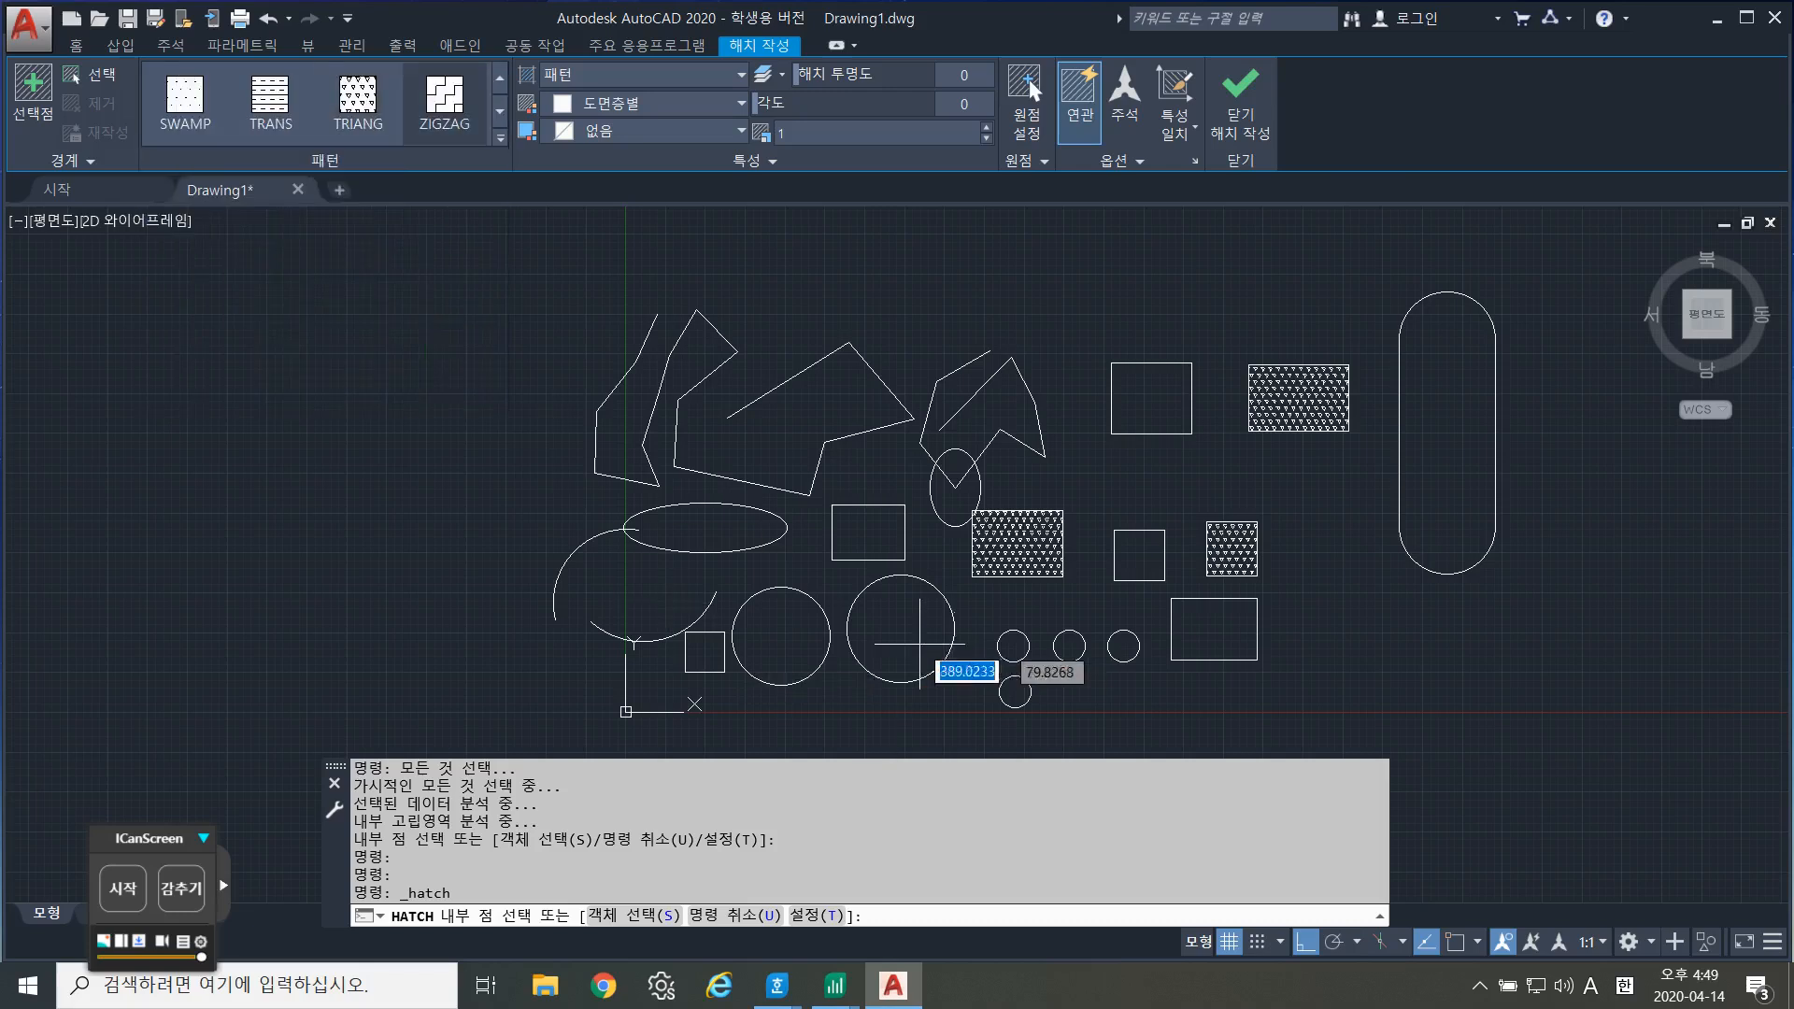
pyautogui.scroll(5, 911, 645)
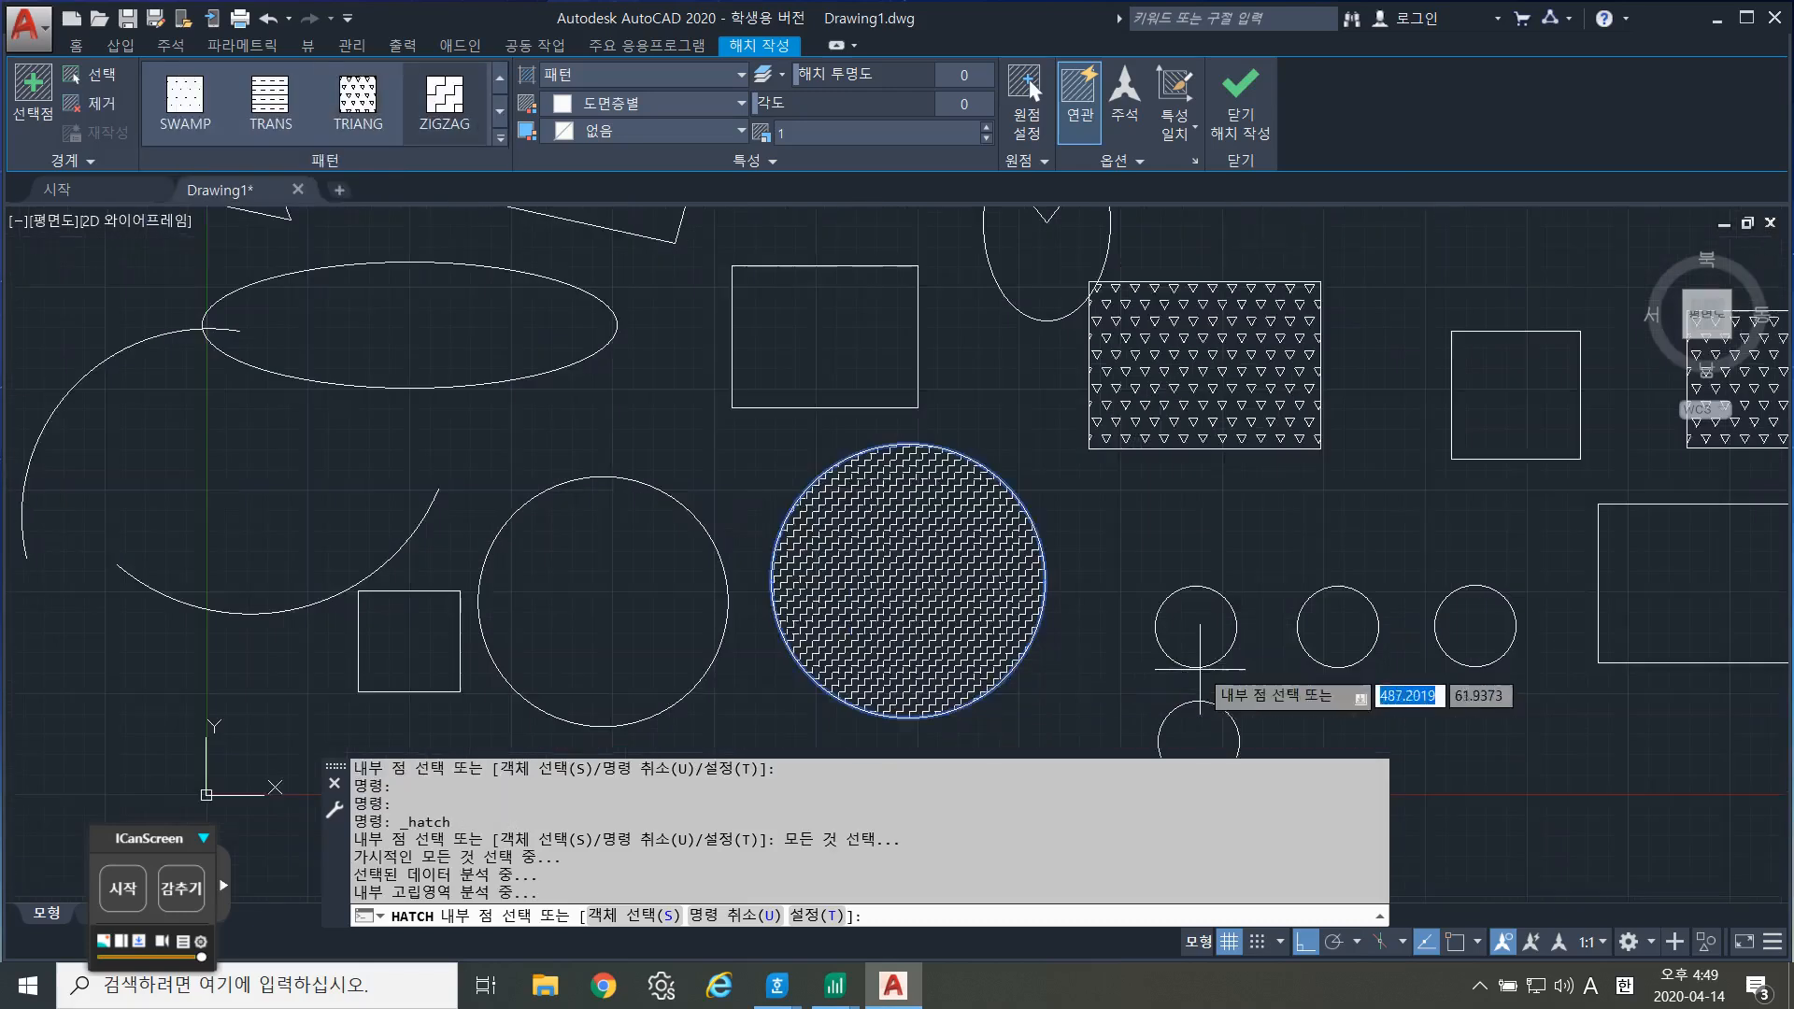
pyautogui.click(1304, 490)
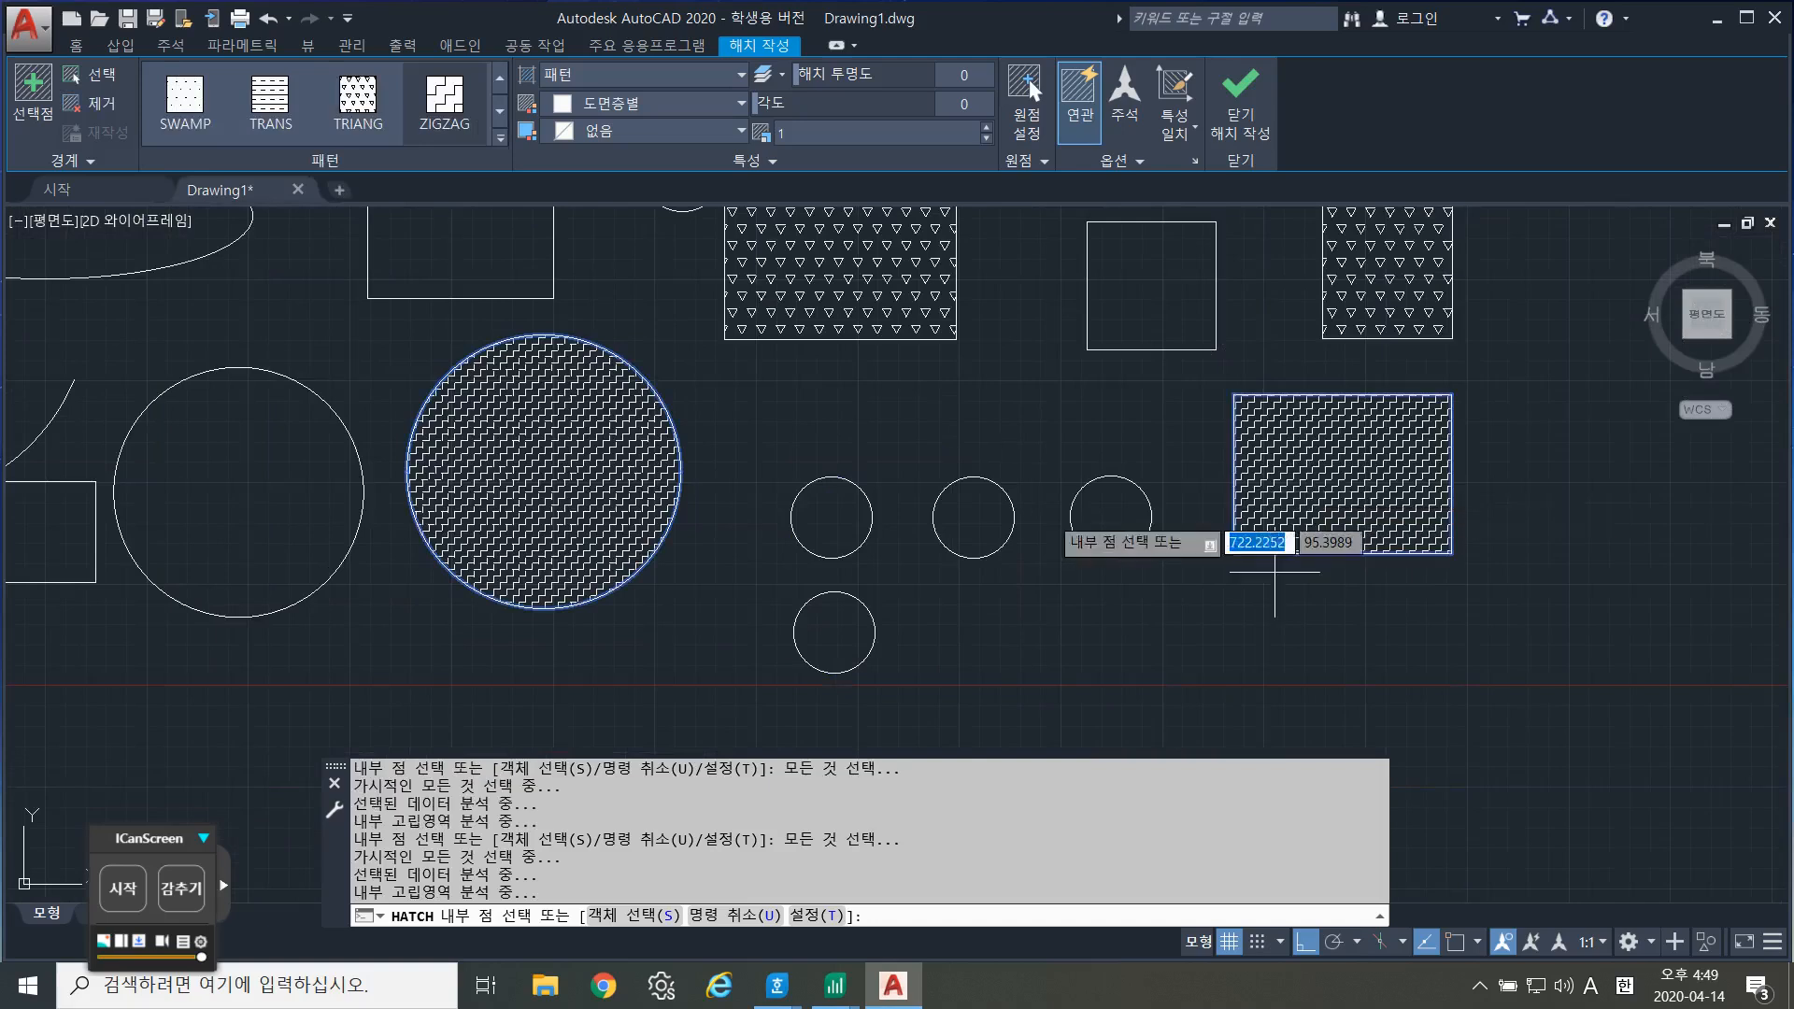
pyautogui.scroll(-2, 948, 402)
pyautogui.moveTo(944, 395); pyautogui.dragTo(795, 601, button='middle')
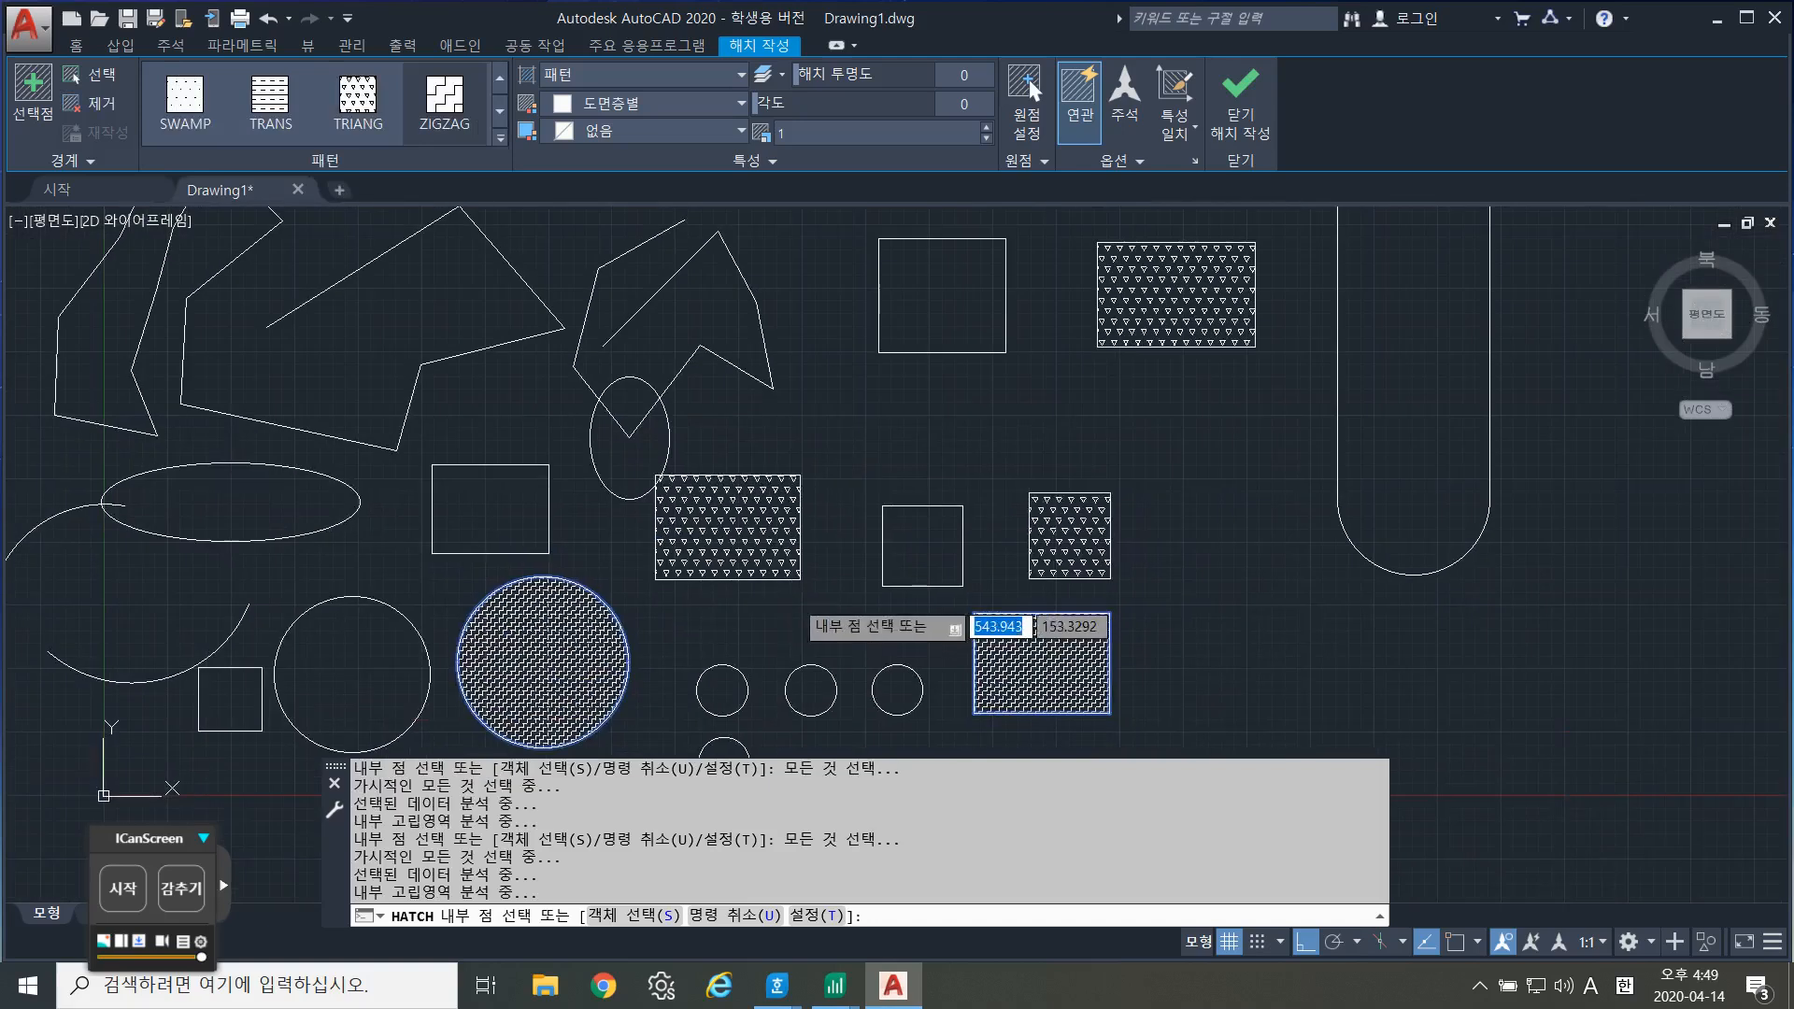
pyautogui.press('Return')
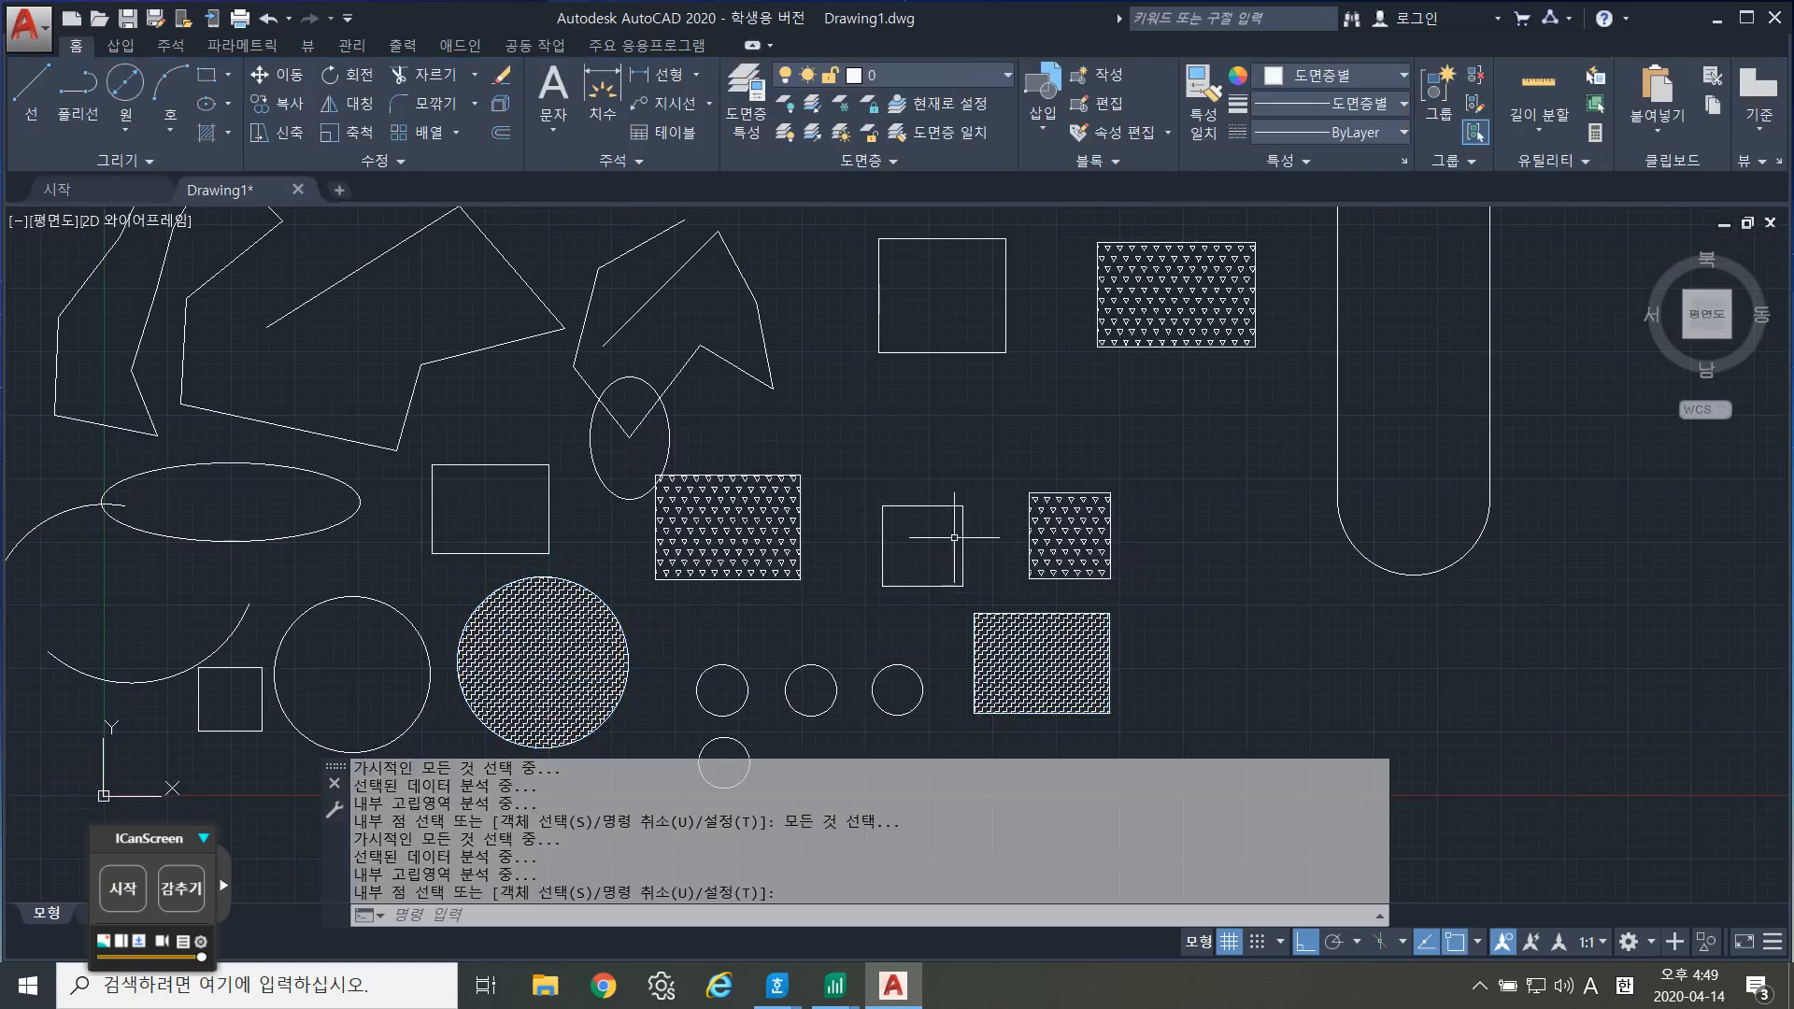
pyautogui.scroll(-2, 867, 471)
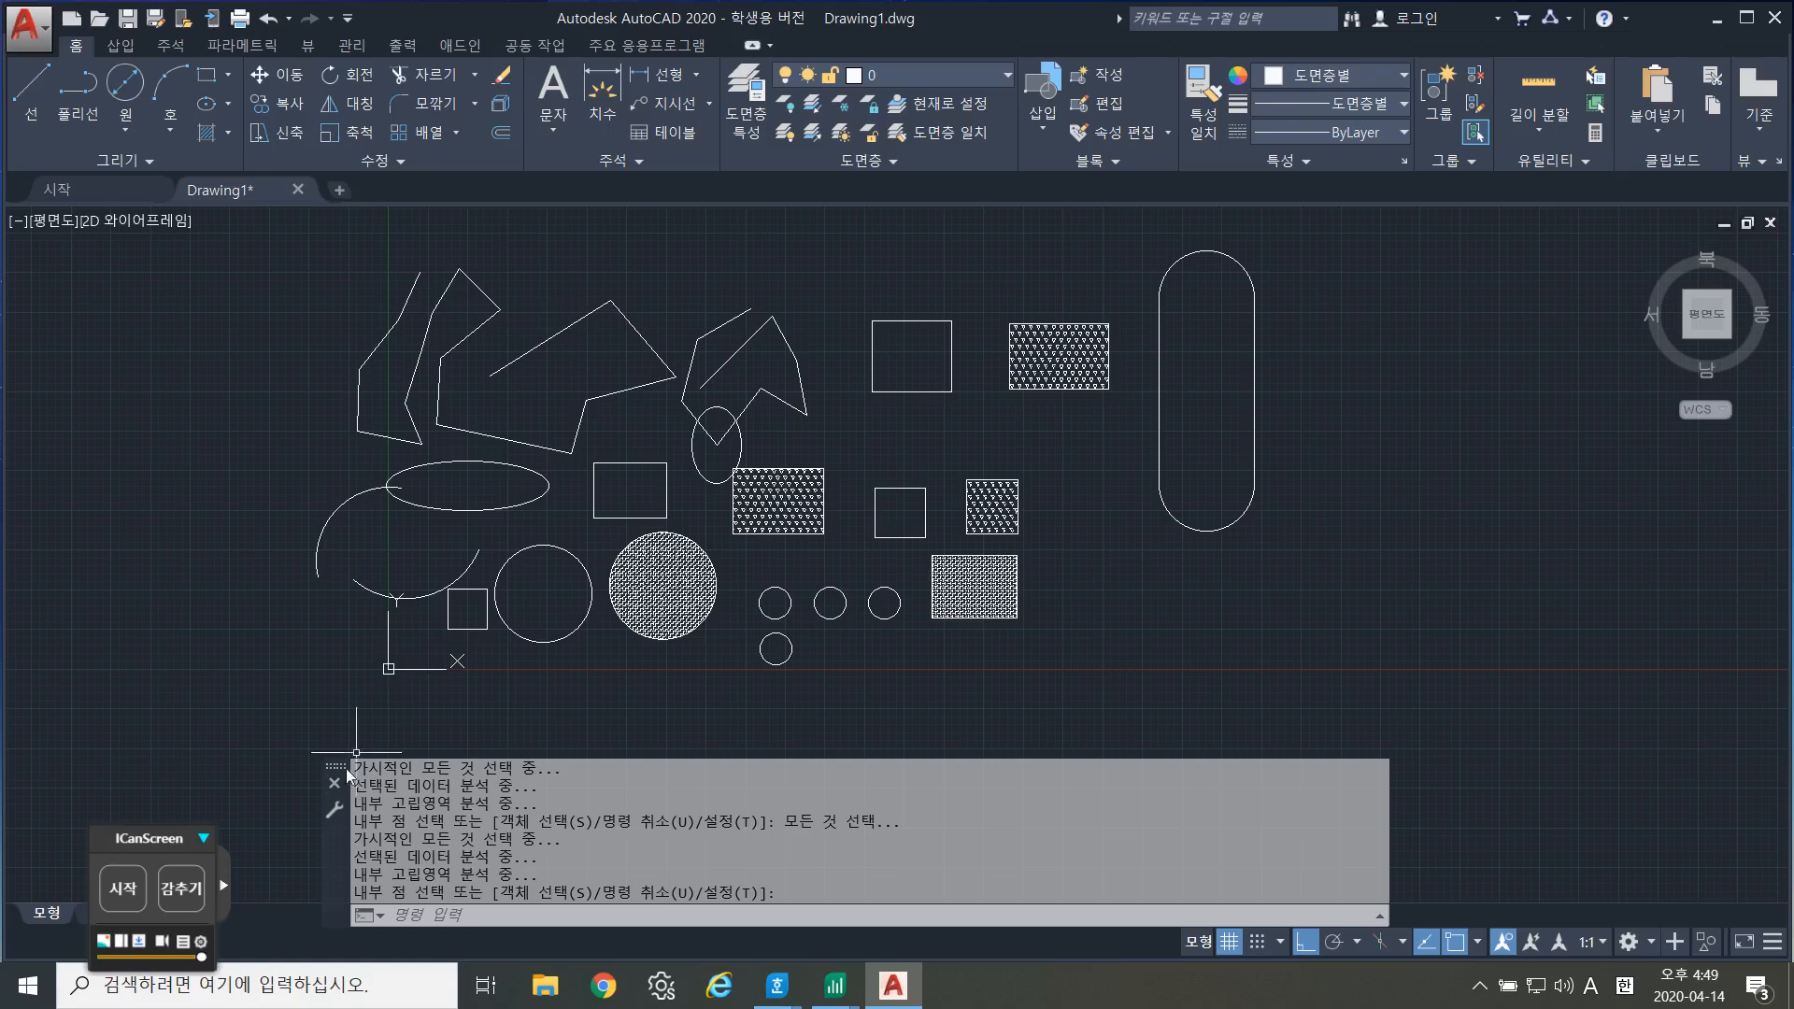
pyautogui.moveTo(185, 838); pyautogui.dragTo(183, 146)
pyautogui.click(194, 155)
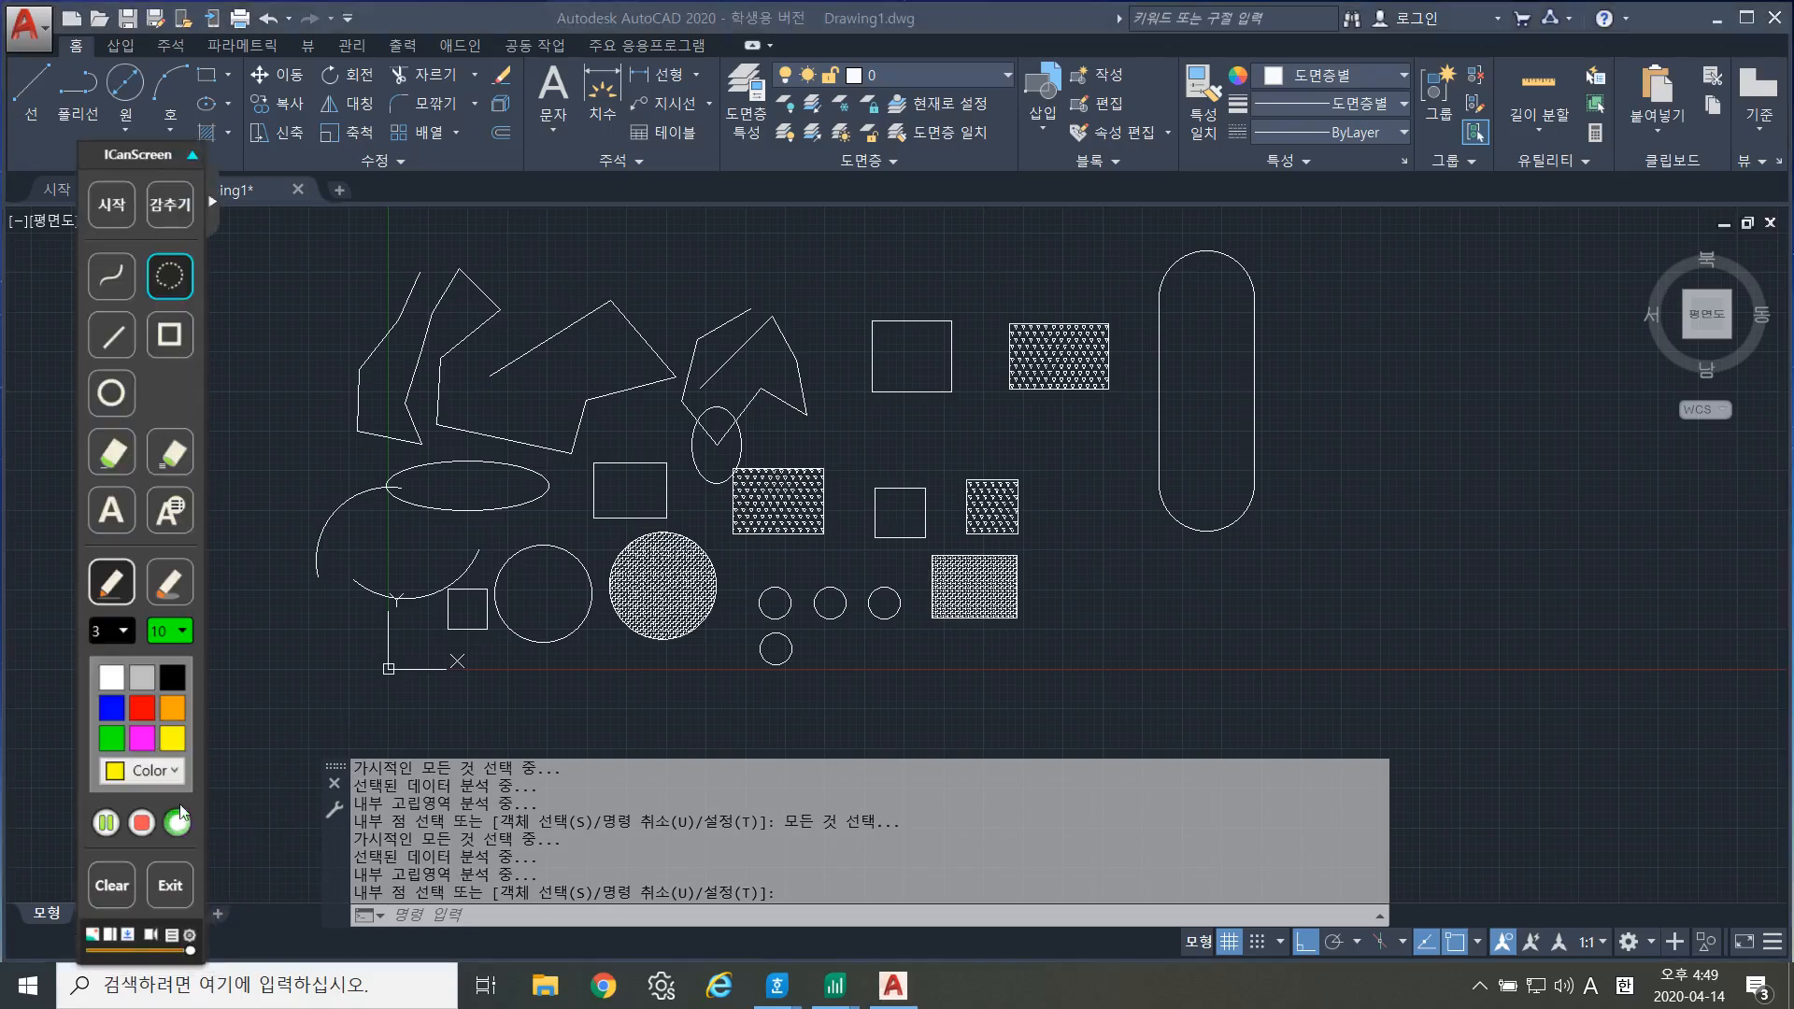